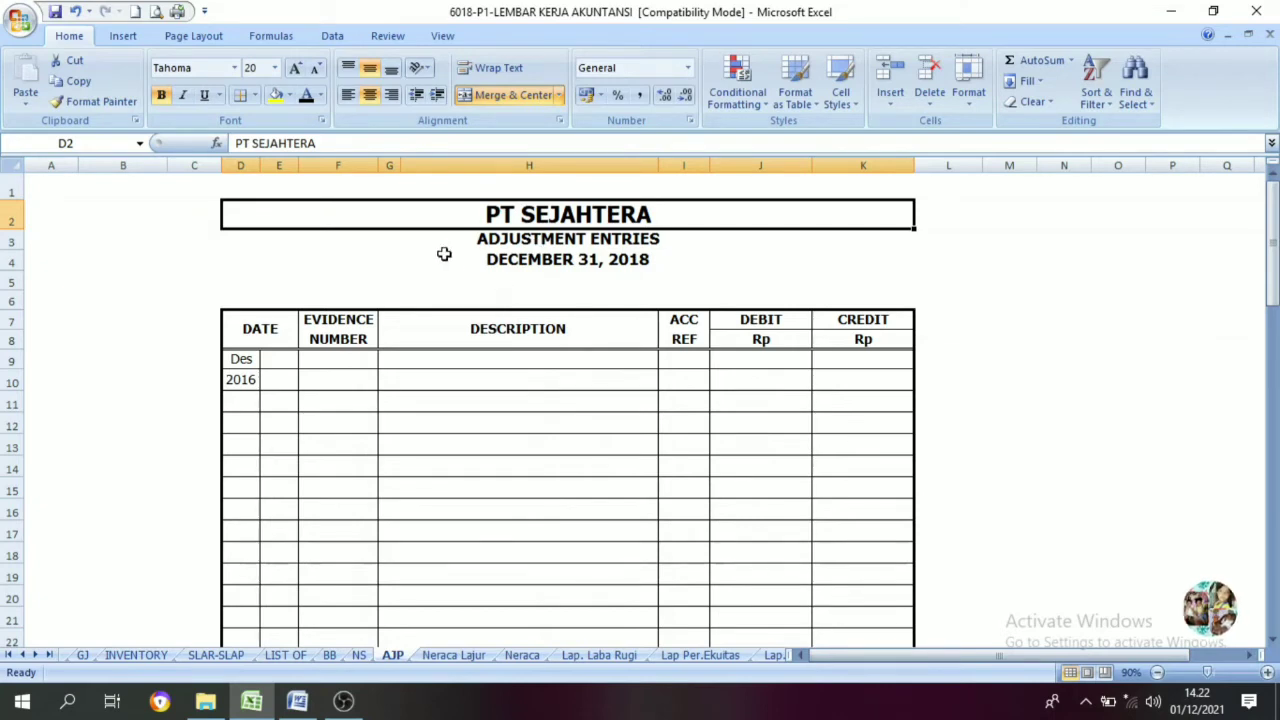
Examine the title lines and the date, evidence number and description columns of the AJP adjustment entries sheet.
{"action": "left_click", "coordinate": [483, 257]}
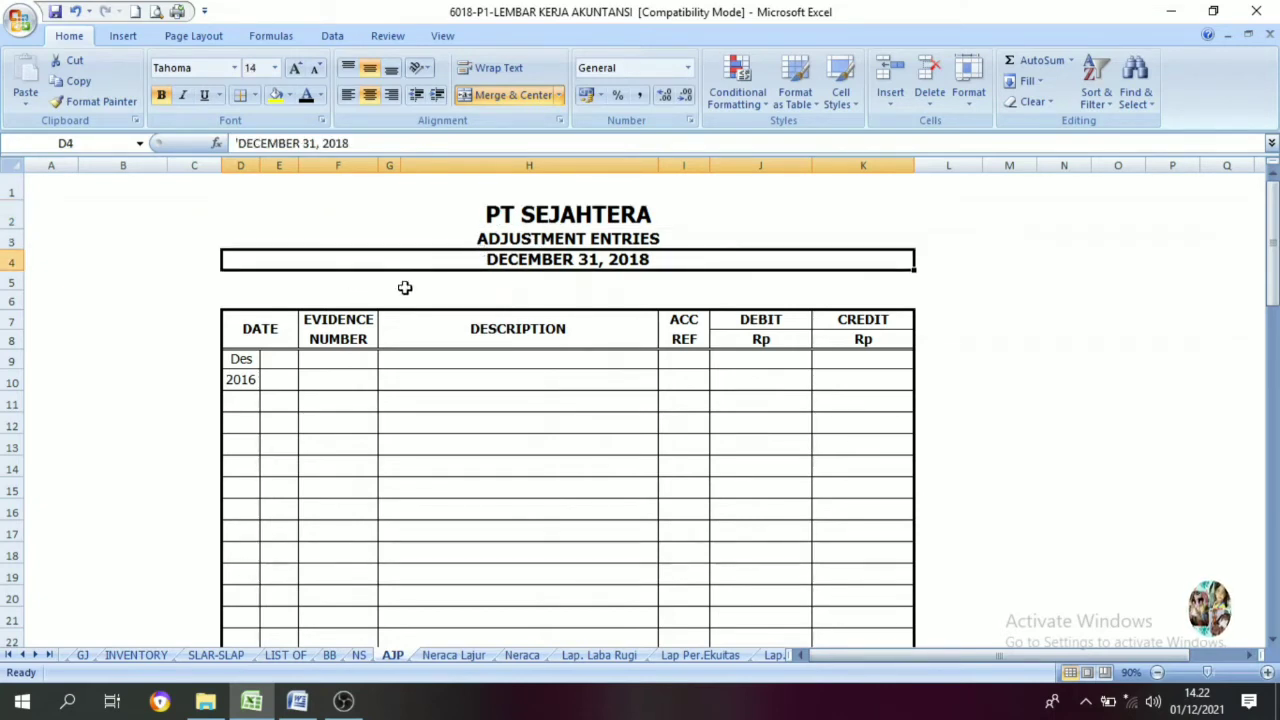
{"action": "left_click", "coordinate": [477, 210]}
{"action": "left_click", "coordinate": [477, 234]}
{"action": "left_click", "coordinate": [275, 328]}
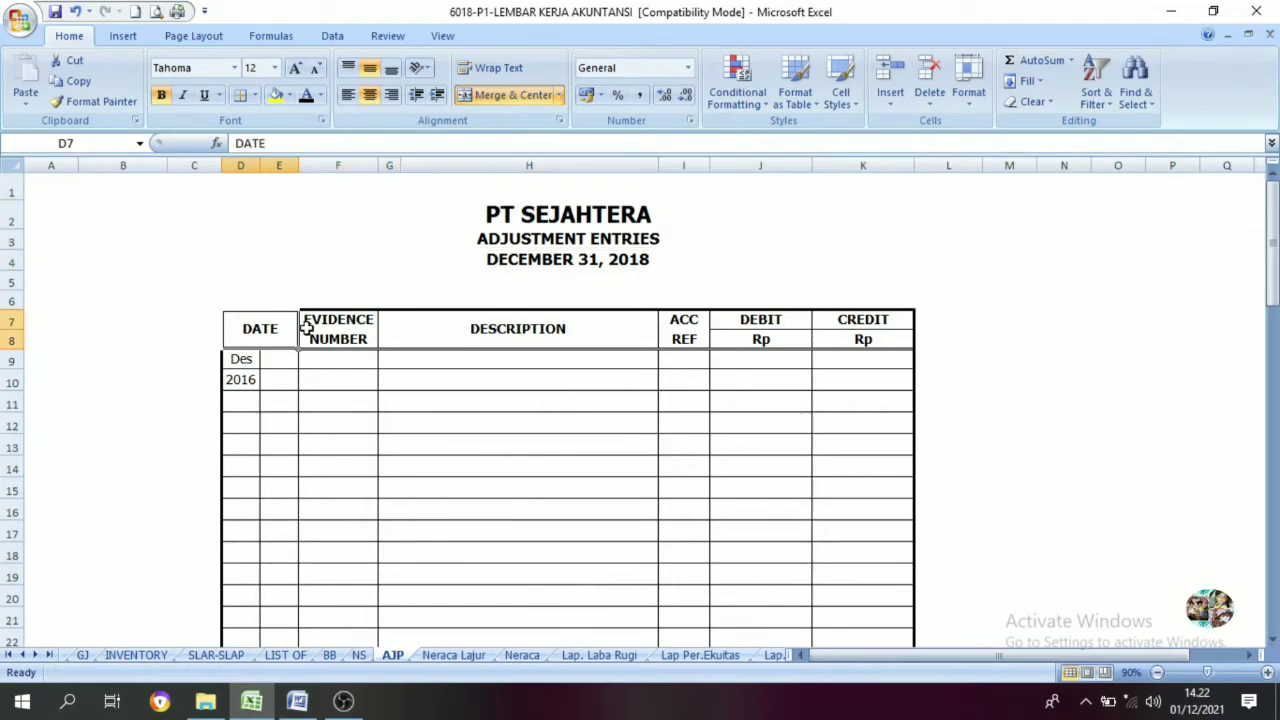
{"action": "left_click", "coordinate": [343, 340]}
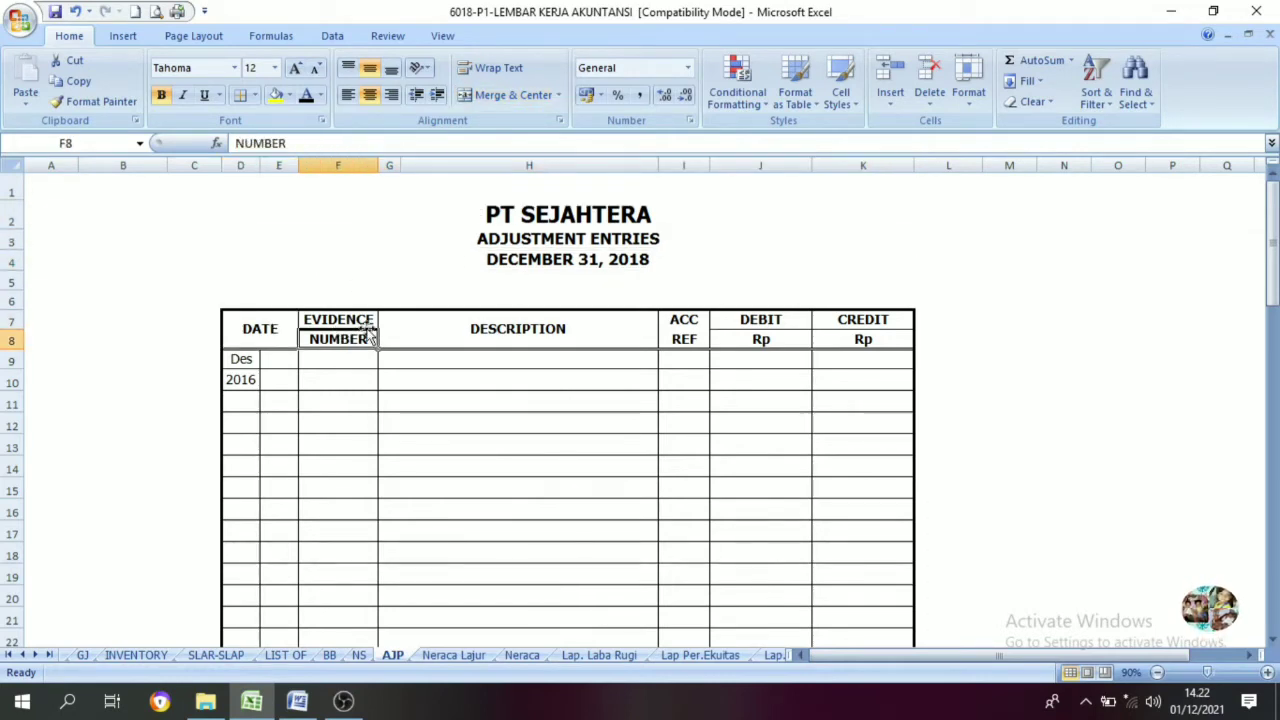
{"action": "left_click", "coordinate": [482, 328]}
{"action": "left_click", "coordinate": [480, 382]}
{"action": "left_click", "coordinate": [497, 332]}
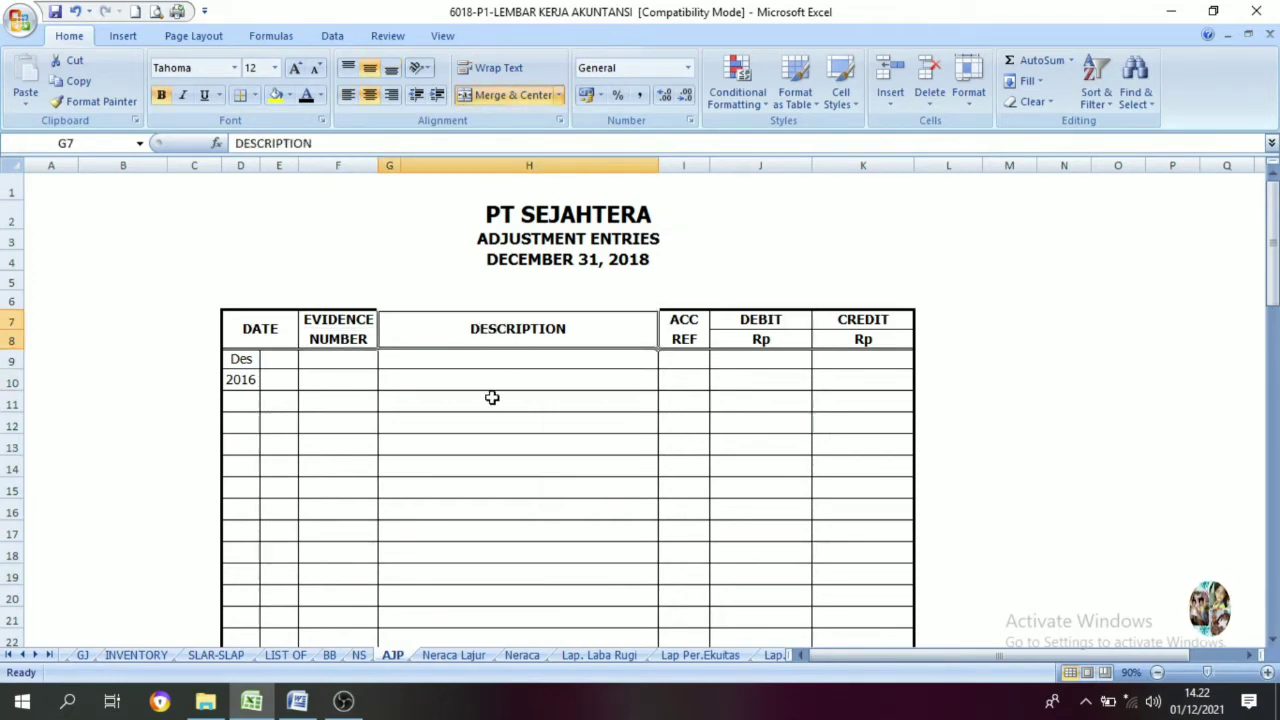
{"action": "left_click", "coordinate": [500, 377]}
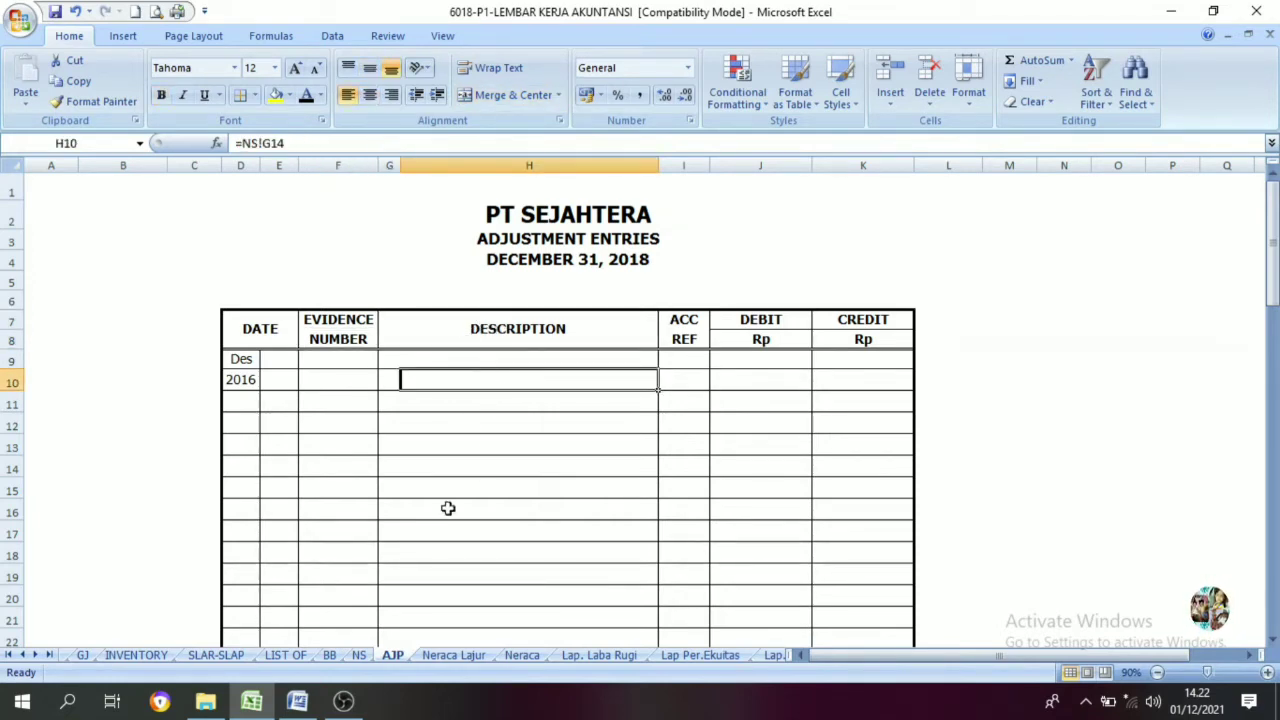
Widen the ACC REF column of the adjustment entries table slightly.
{"action": "left_click", "coordinate": [686, 362]}
{"action": "left_click", "coordinate": [686, 420]}
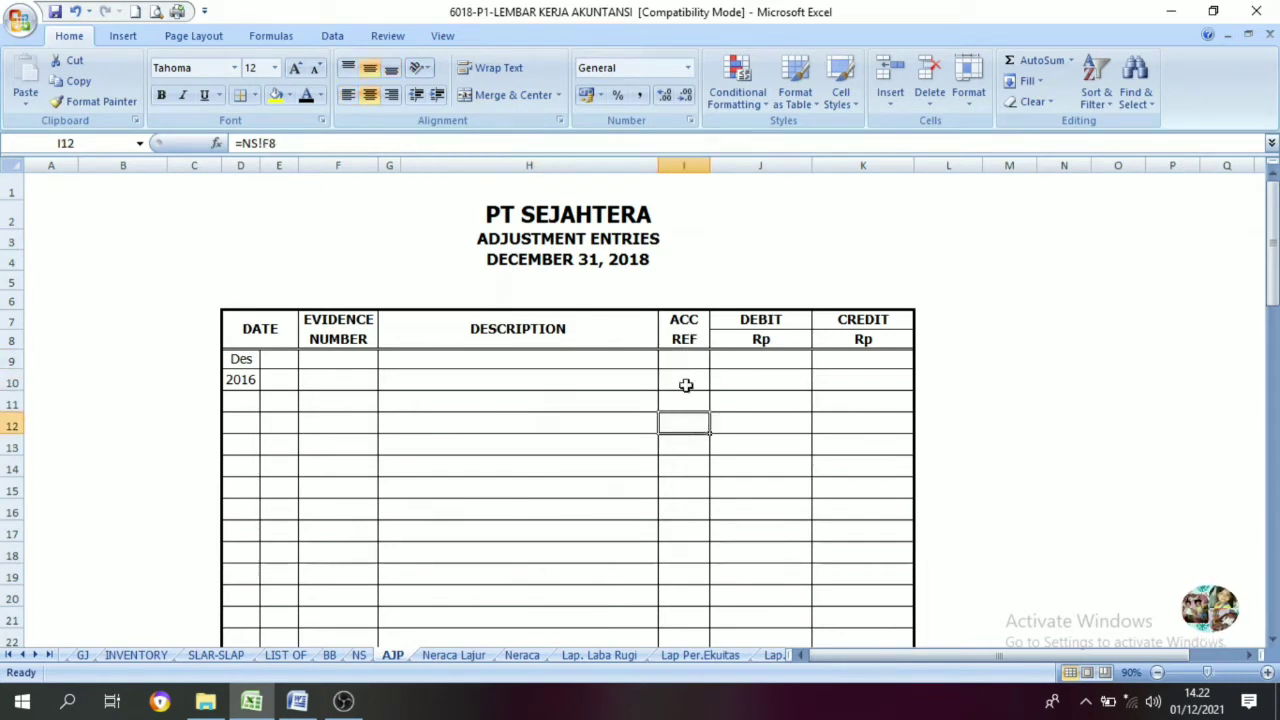
{"action": "left_click_drag", "start_coordinate": [710, 160], "coordinate": [722, 160]}
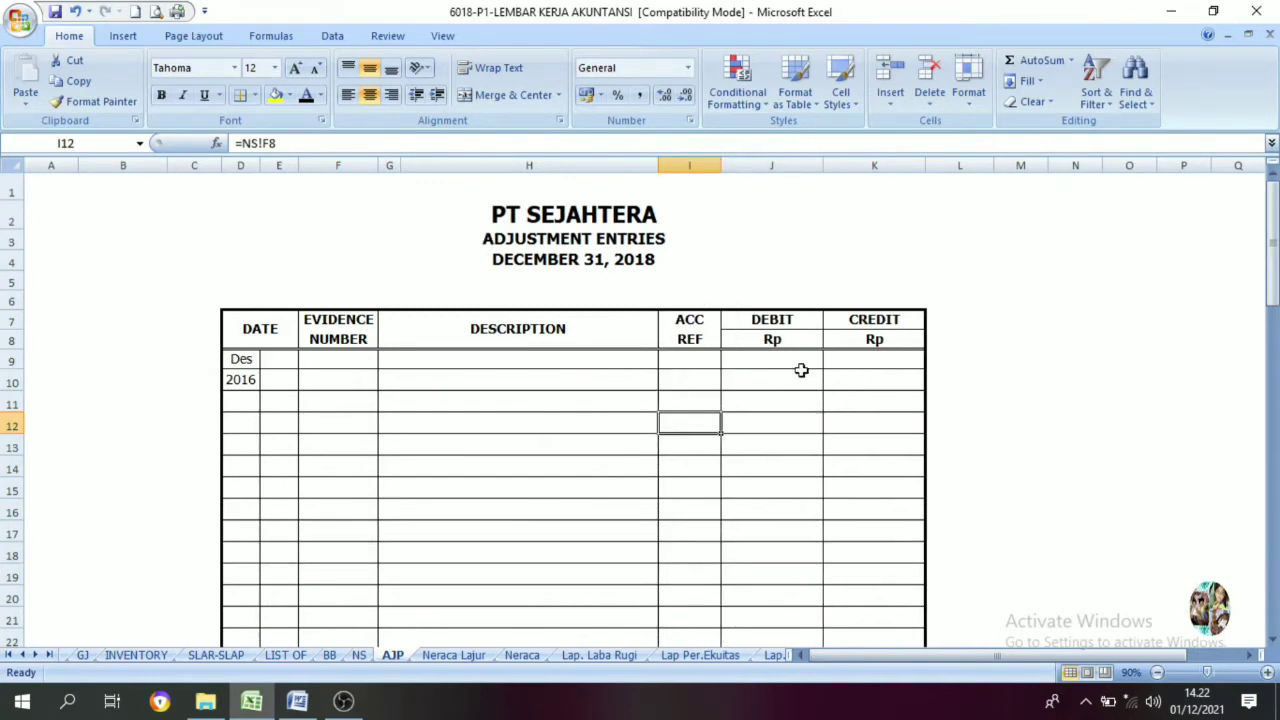
Examine the debit and credit cells in the first rows of the adjustment entries table.
{"action": "left_click", "coordinate": [881, 358]}
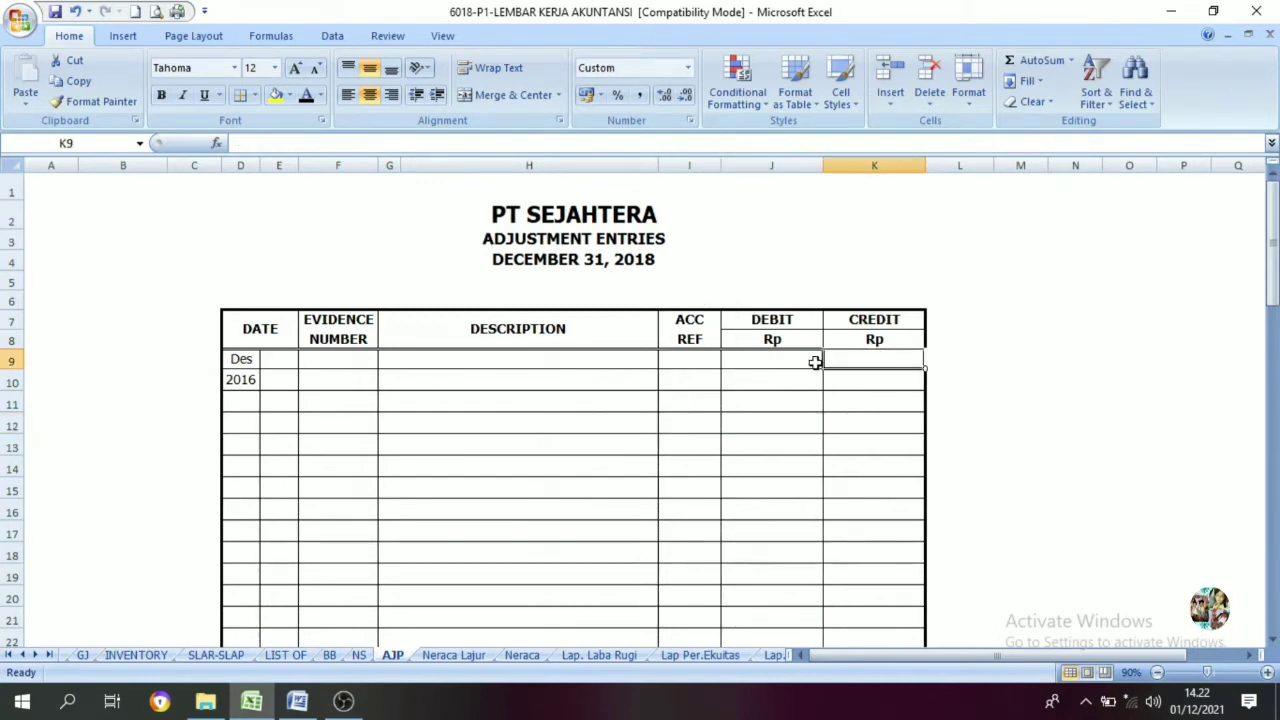
{"action": "left_click", "coordinate": [780, 360]}
{"action": "left_click", "coordinate": [774, 378]}
{"action": "left_click", "coordinate": [862, 363]}
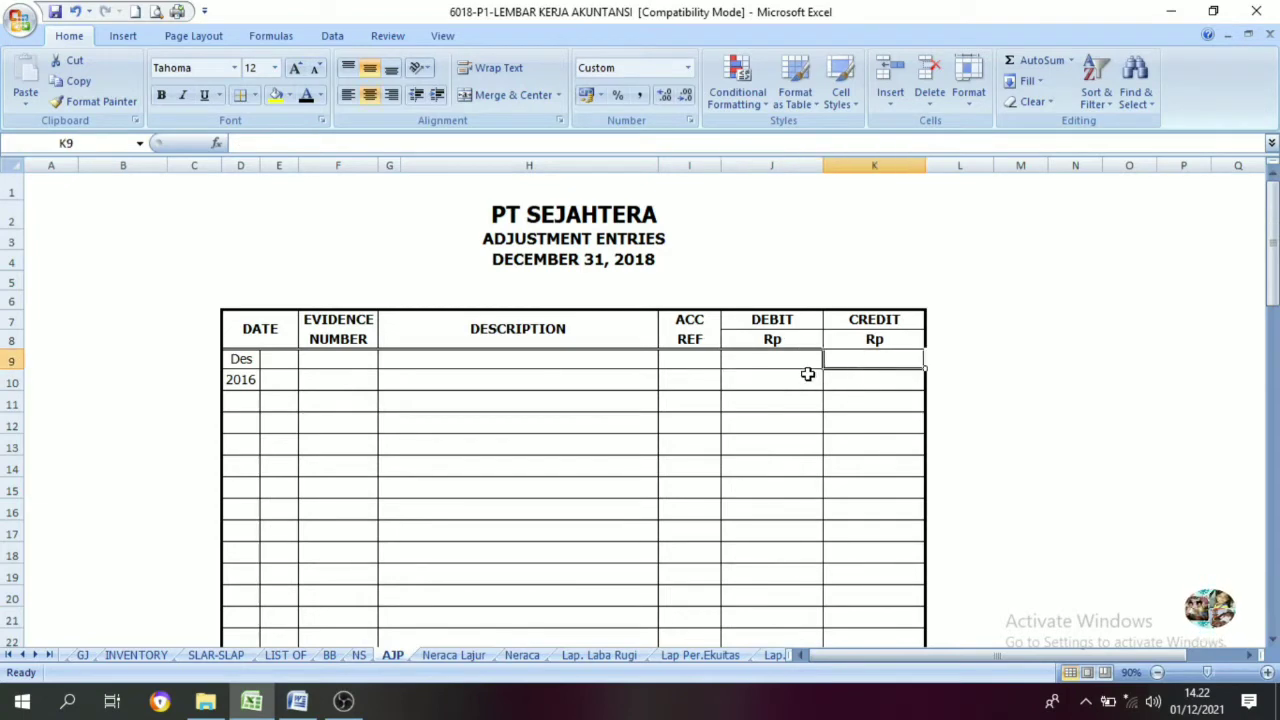
{"action": "left_click", "coordinate": [807, 375]}
{"action": "left_click", "coordinate": [874, 378]}
{"action": "left_click", "coordinate": [778, 366]}
{"action": "left_click", "coordinate": [788, 424]}
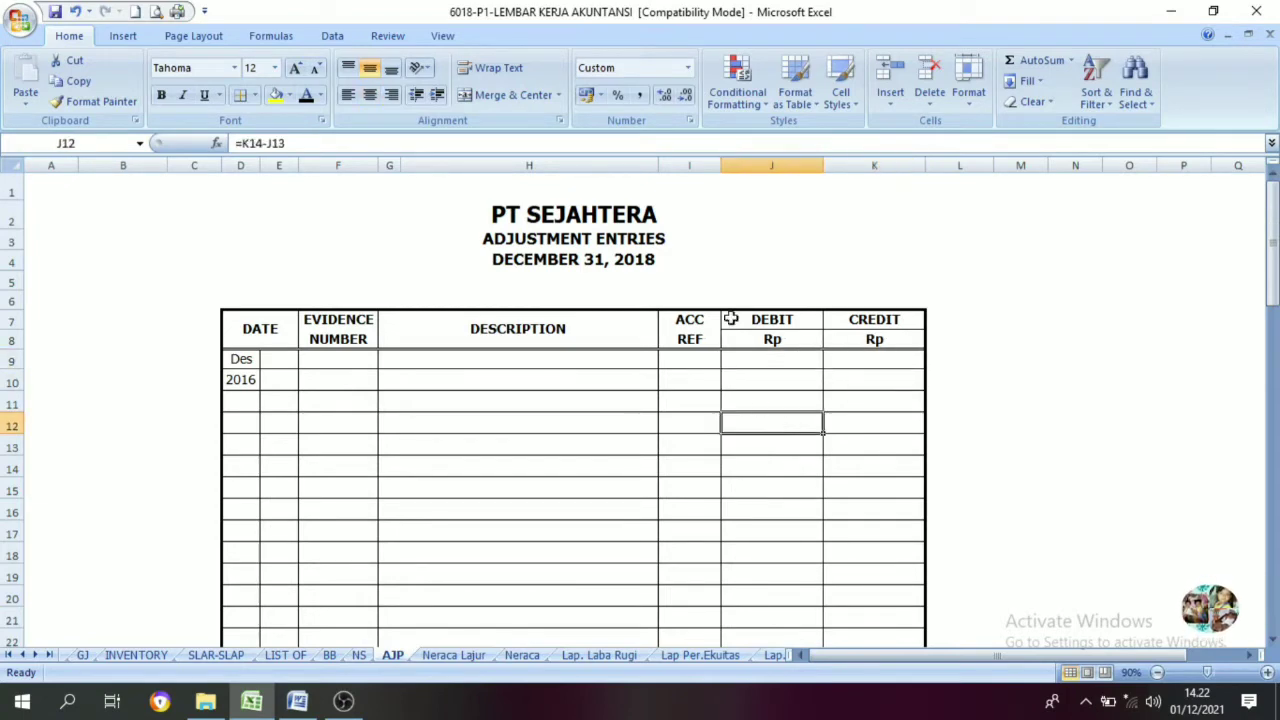
Place the Excel workbook side by side with the Word document of adjustment data, keeping the journal's debit column in view.
{"action": "left_click", "coordinate": [731, 283]}
{"action": "key", "text": "super+Left"}
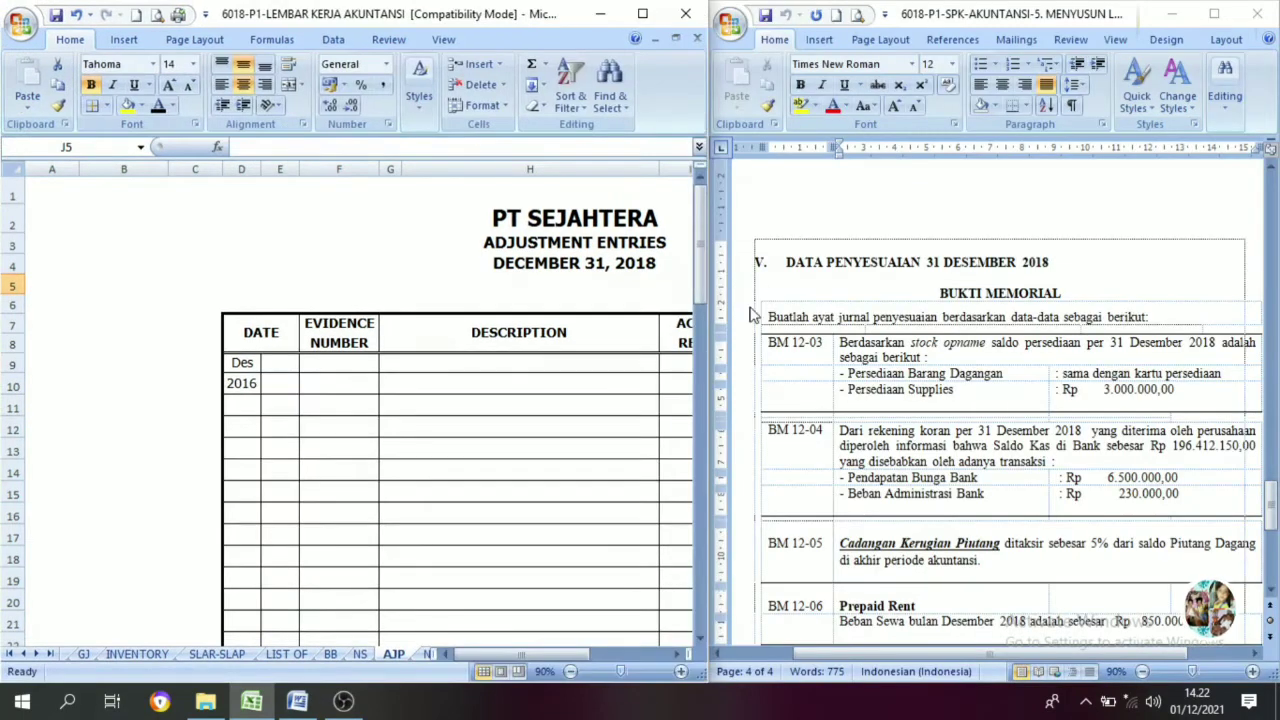
{"action": "left_click_drag", "start_coordinate": [549, 657], "coordinate": [584, 663]}
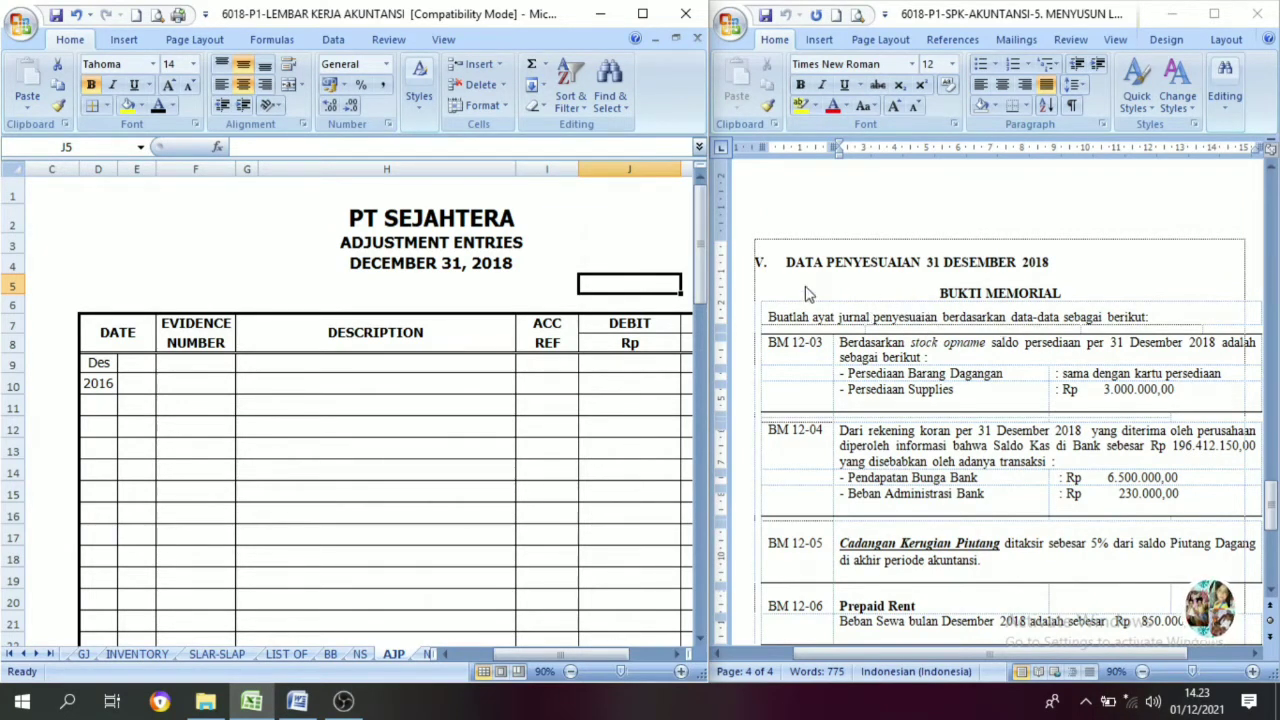
Read entry BM 12-03 in the Word document, checking the merchandise inventory note and the supplies inventory amount.
{"action": "scroll", "coordinate": [893, 345], "scroll_direction": "down", "scroll_amount": 1}
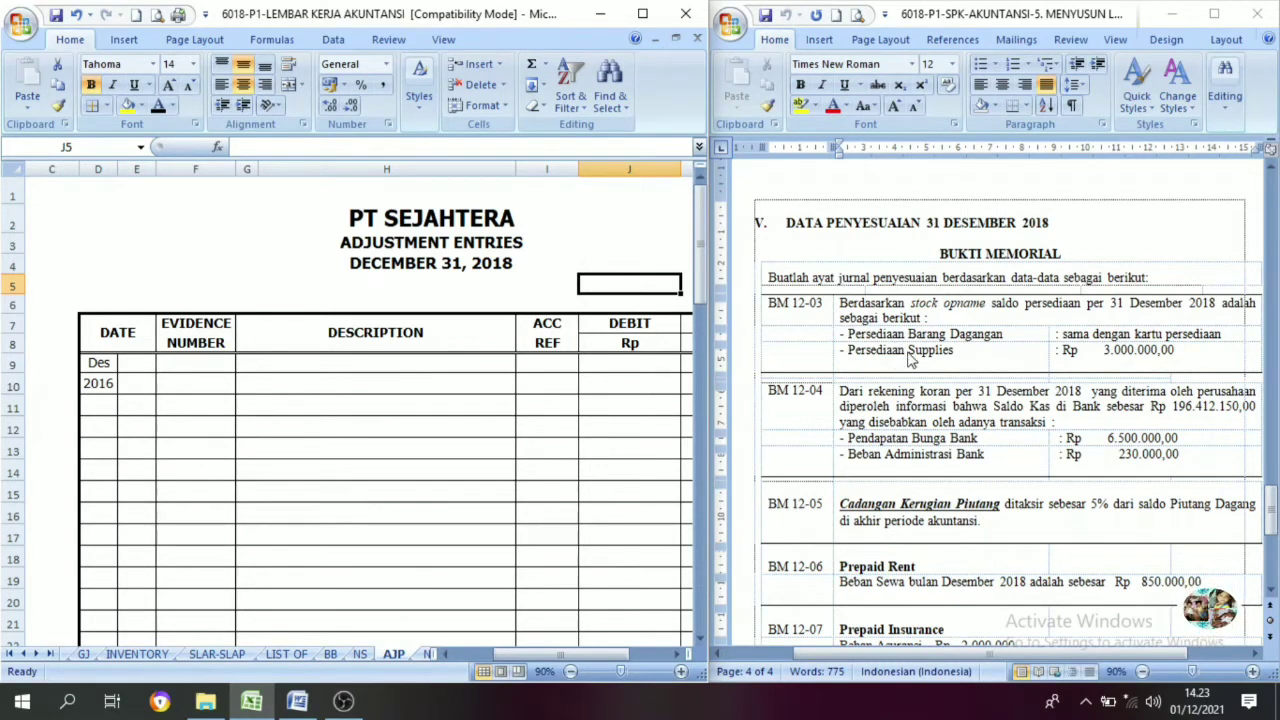
{"action": "left_click", "coordinate": [1100, 345]}
{"action": "left_click_drag", "start_coordinate": [1068, 334], "coordinate": [1221, 334]}
{"action": "left_click", "coordinate": [1179, 350]}
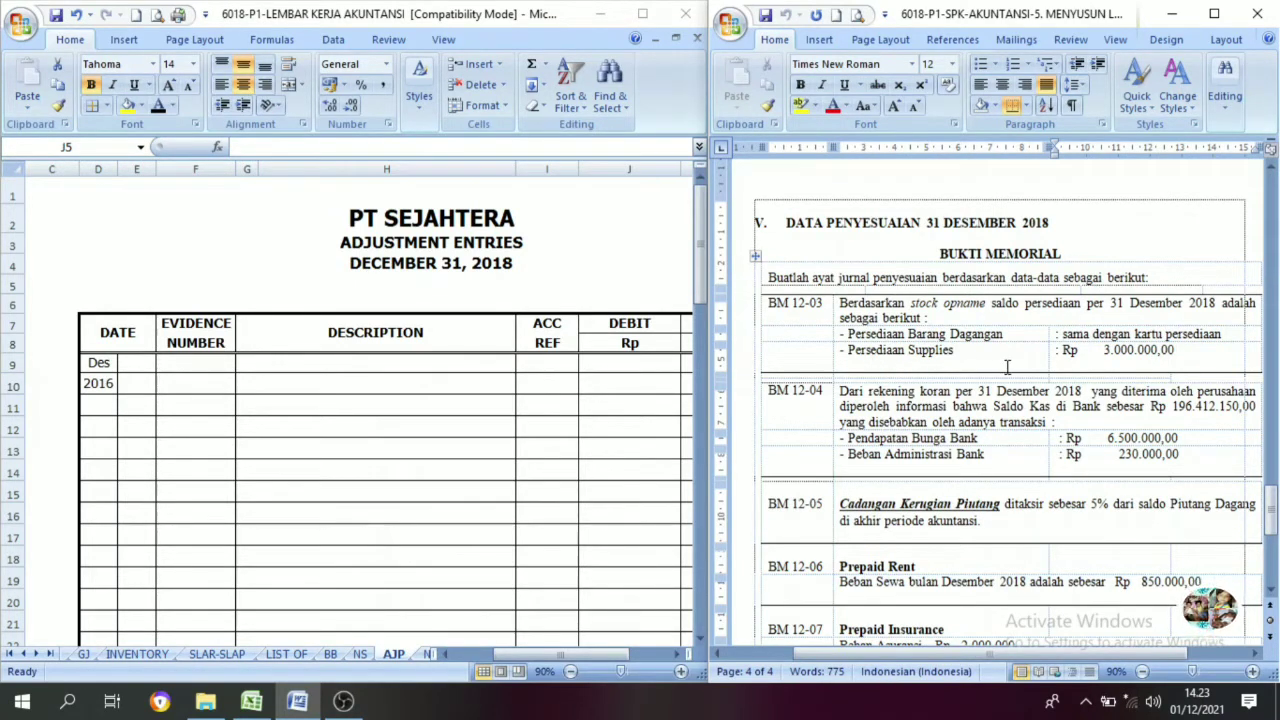
{"action": "left_click_drag", "start_coordinate": [1100, 350], "coordinate": [1197, 363]}
{"action": "left_click", "coordinate": [1197, 363]}
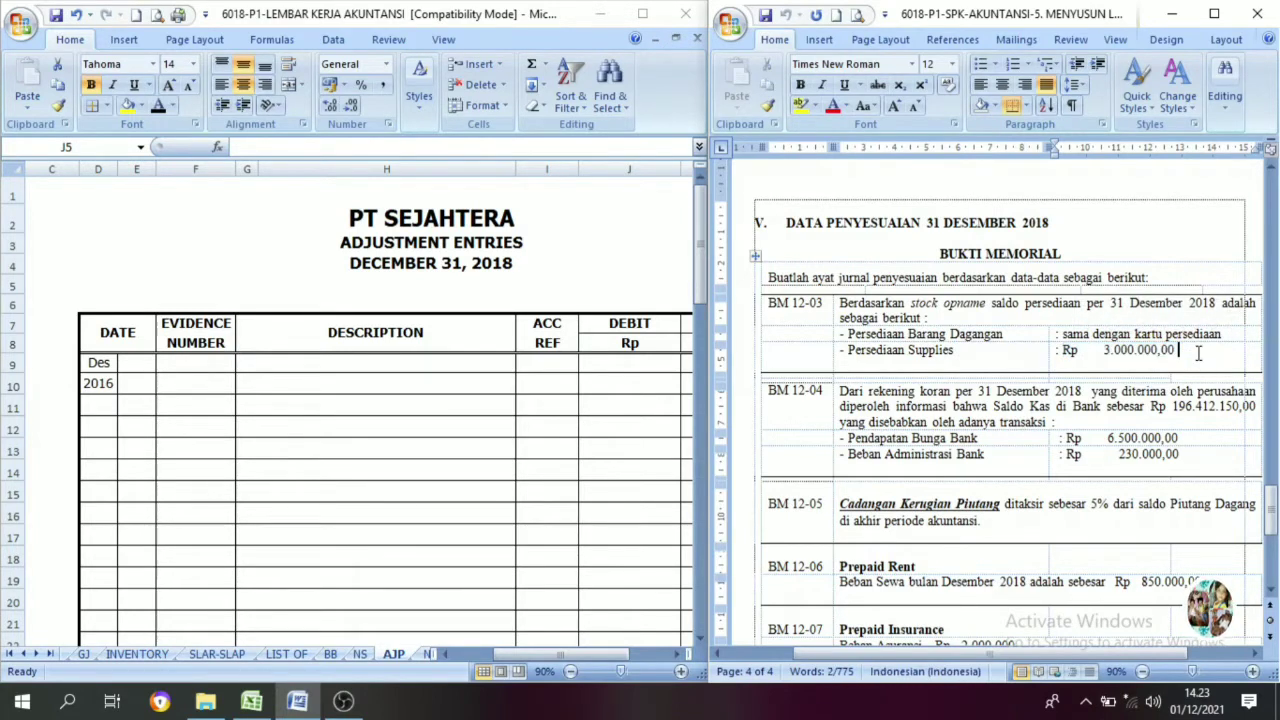
{"action": "double_click", "coordinate": [1097, 358]}
{"action": "left_click", "coordinate": [1056, 364]}
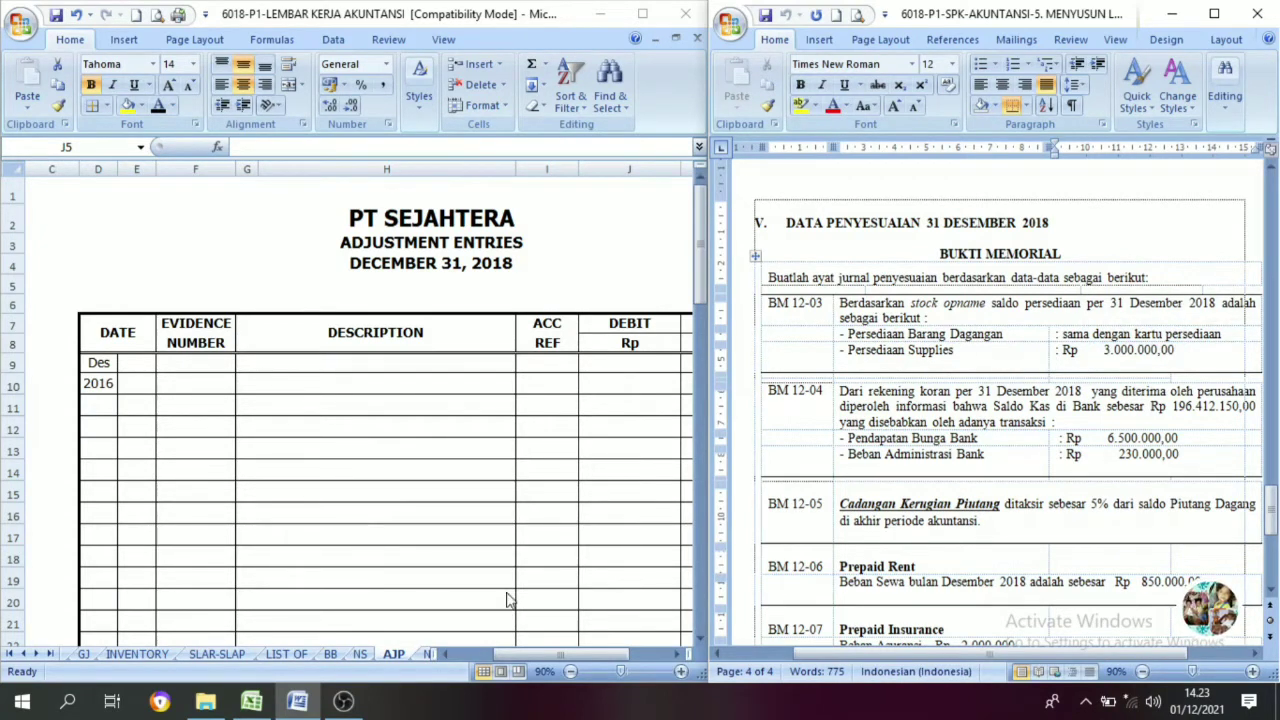
Look up the Store Supplies debit balance on the NS sheet and compare it with the supplies amount in BM 12-03.
{"action": "left_click", "coordinate": [360, 655]}
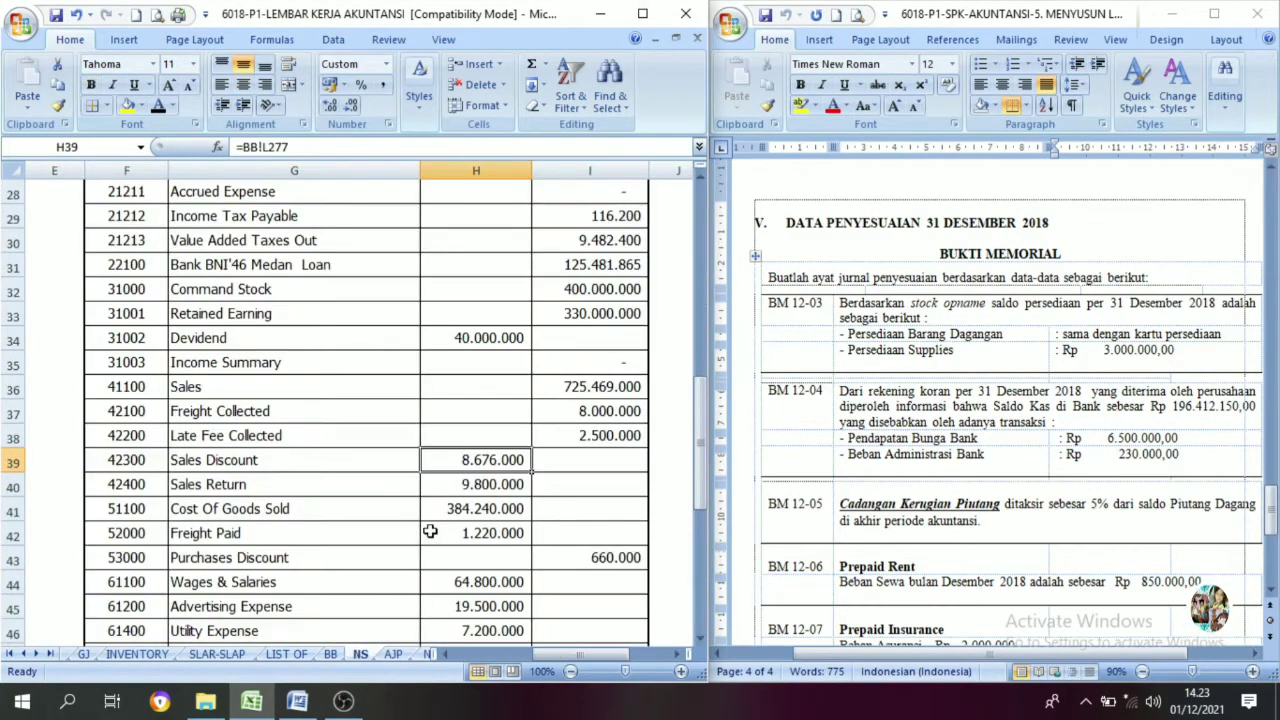
{"action": "scroll", "coordinate": [430, 532], "scroll_direction": "up", "scroll_amount": 1}
{"action": "scroll", "coordinate": [430, 532], "scroll_direction": "up", "scroll_amount": 7}
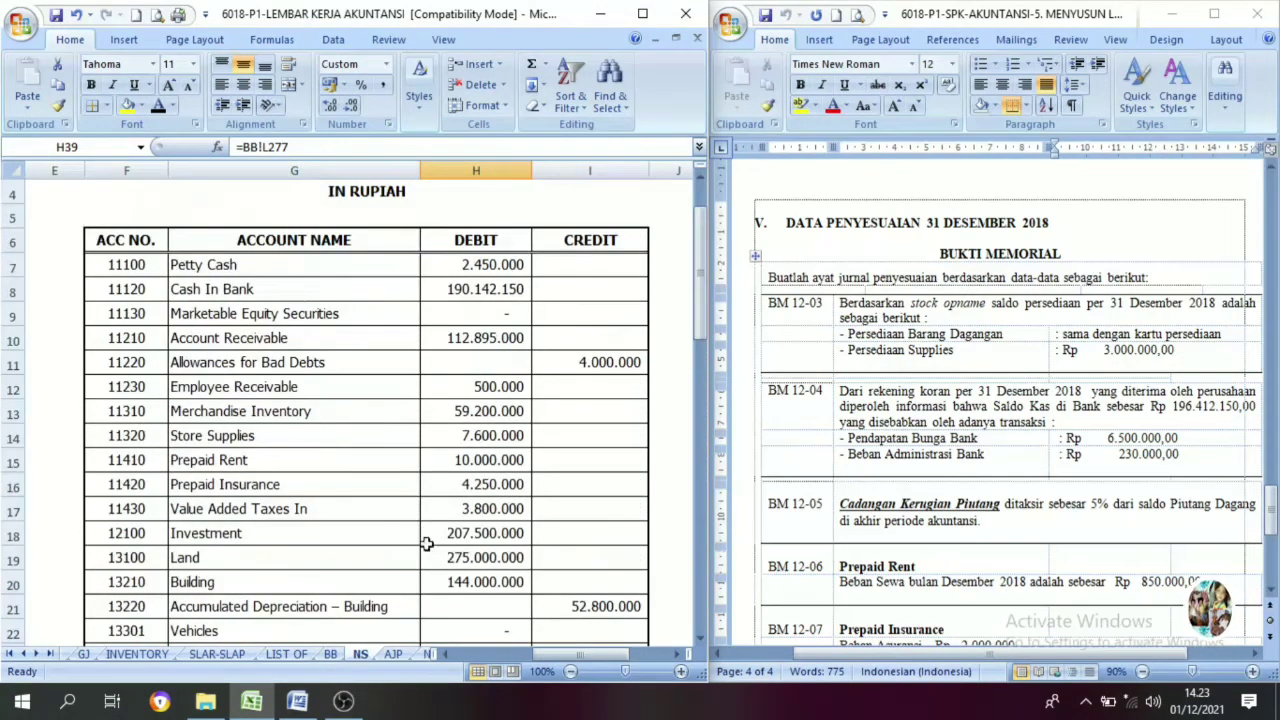
{"action": "left_click", "coordinate": [200, 438]}
{"action": "left_click", "coordinate": [470, 435]}
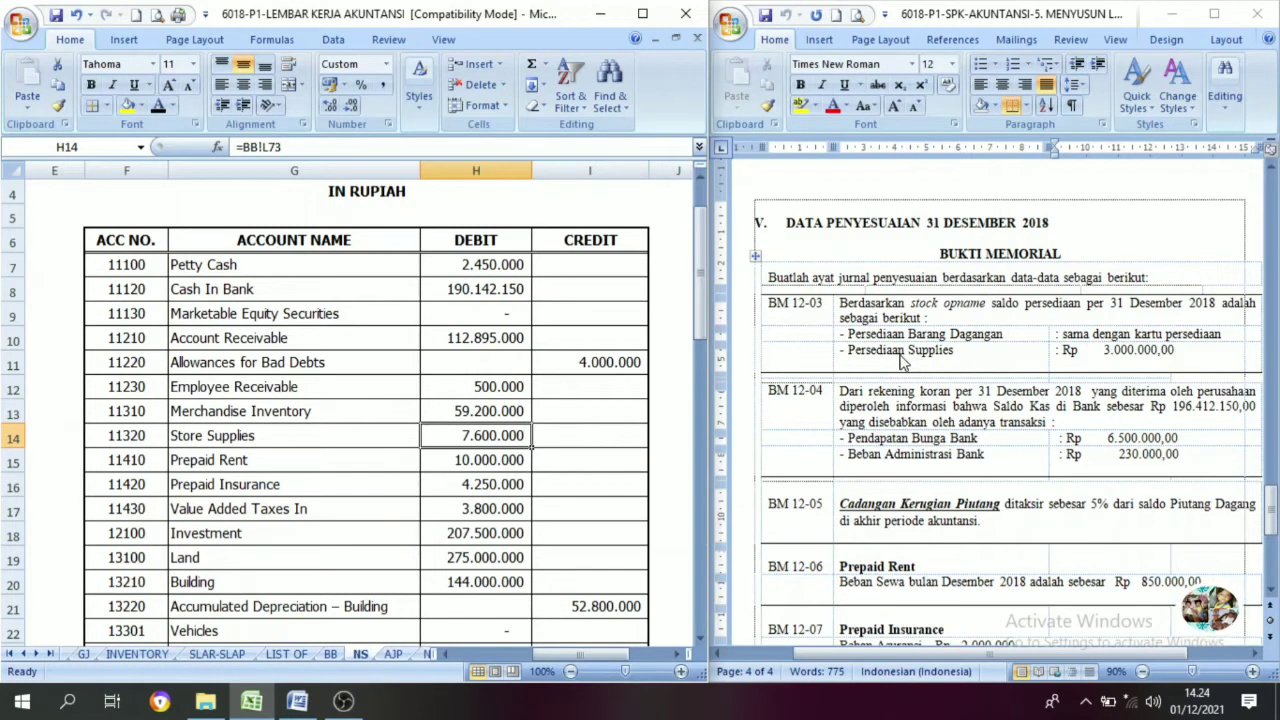
{"action": "left_click", "coordinate": [1165, 352]}
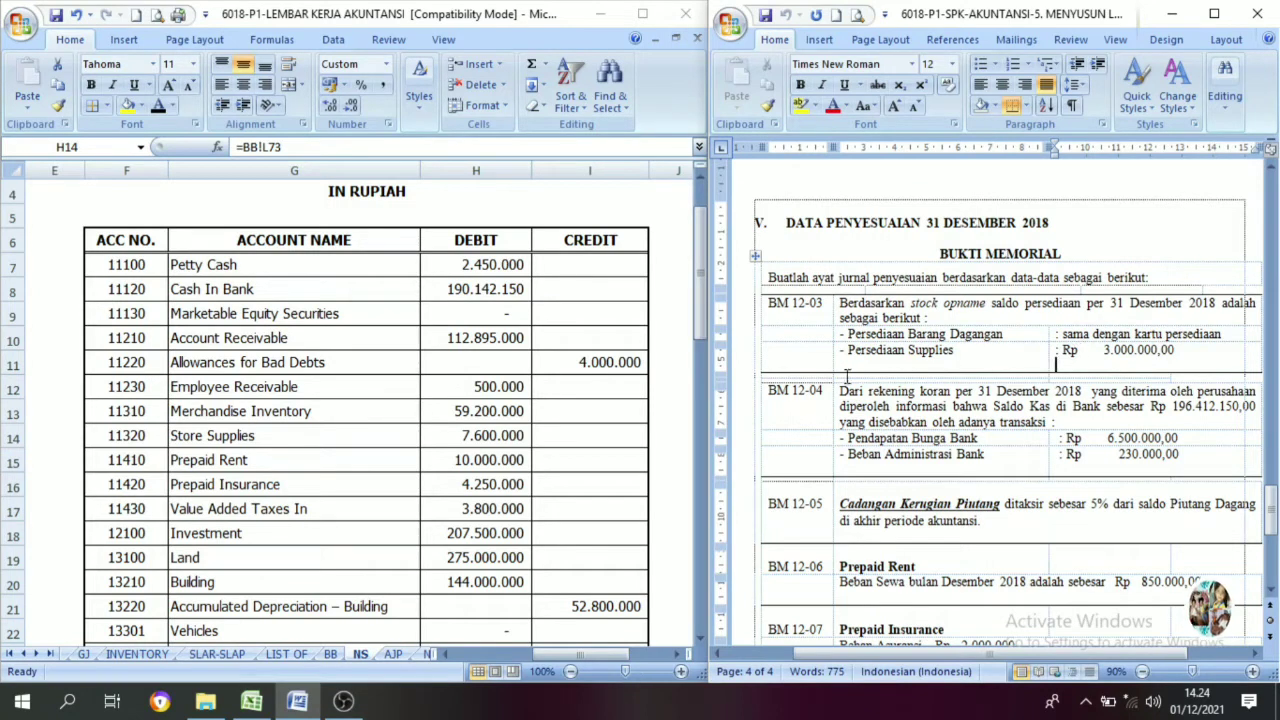
{"action": "left_click", "coordinate": [468, 446]}
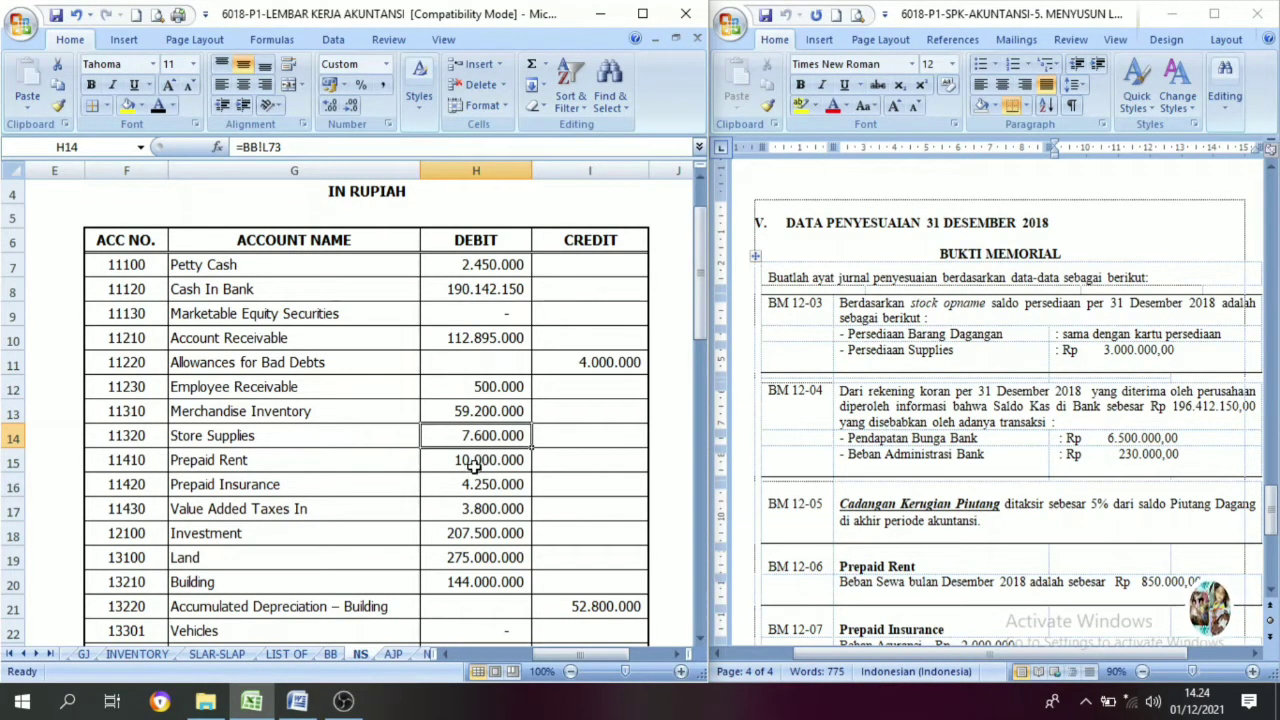
{"action": "left_click", "coordinate": [898, 356]}
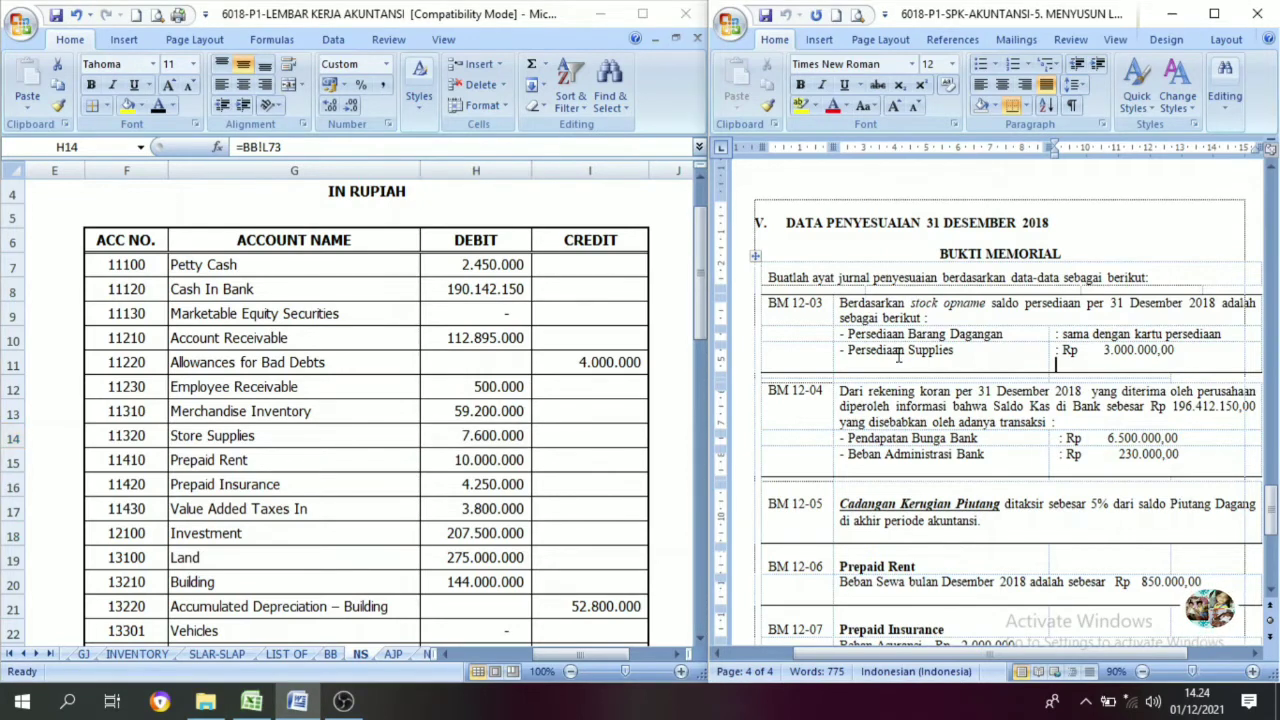
On the AJP sheet, apply the black font colour to the hidden day in E9 and evidence number in F9.
{"action": "left_click", "coordinate": [393, 654]}
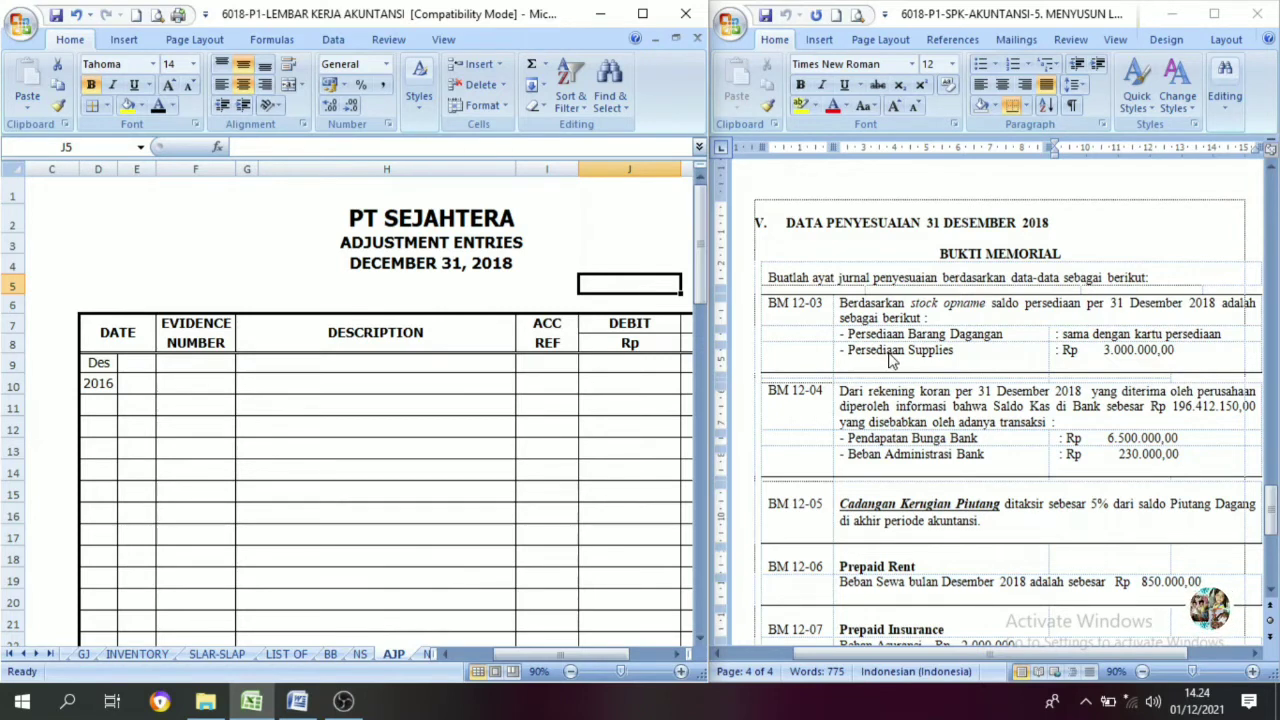
{"action": "left_click", "coordinate": [861, 366]}
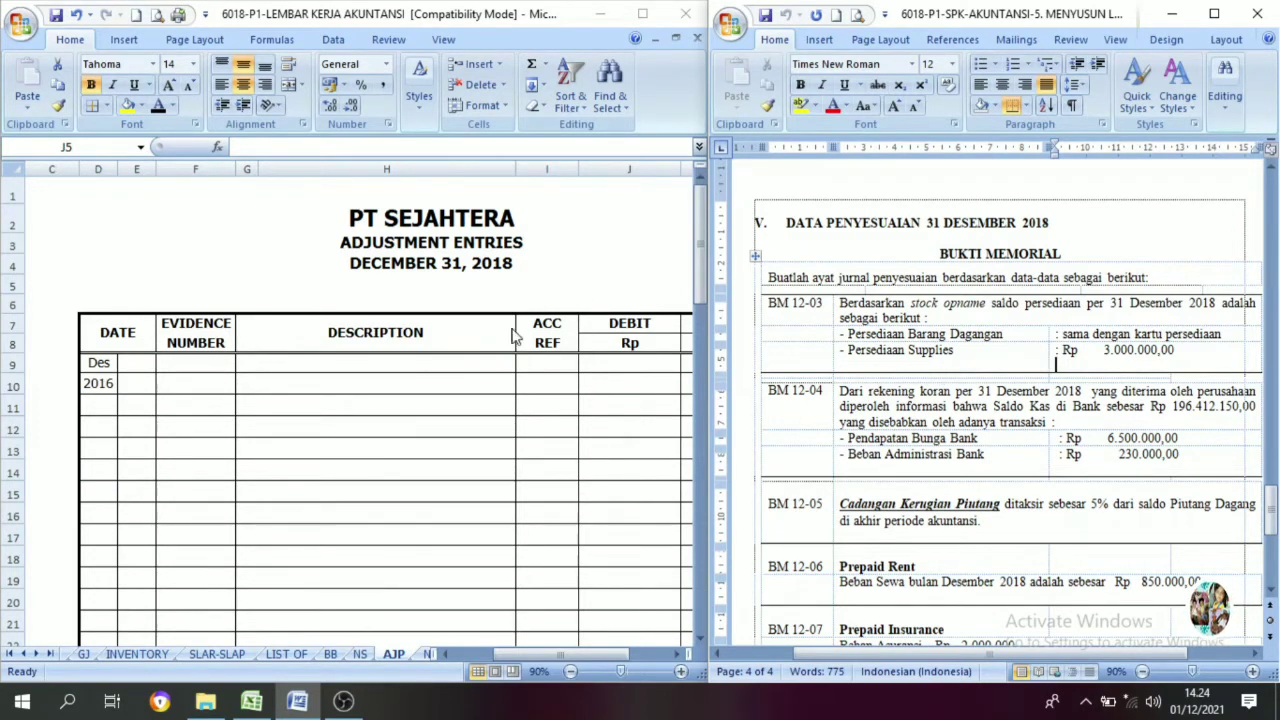
{"action": "left_click", "coordinate": [140, 364]}
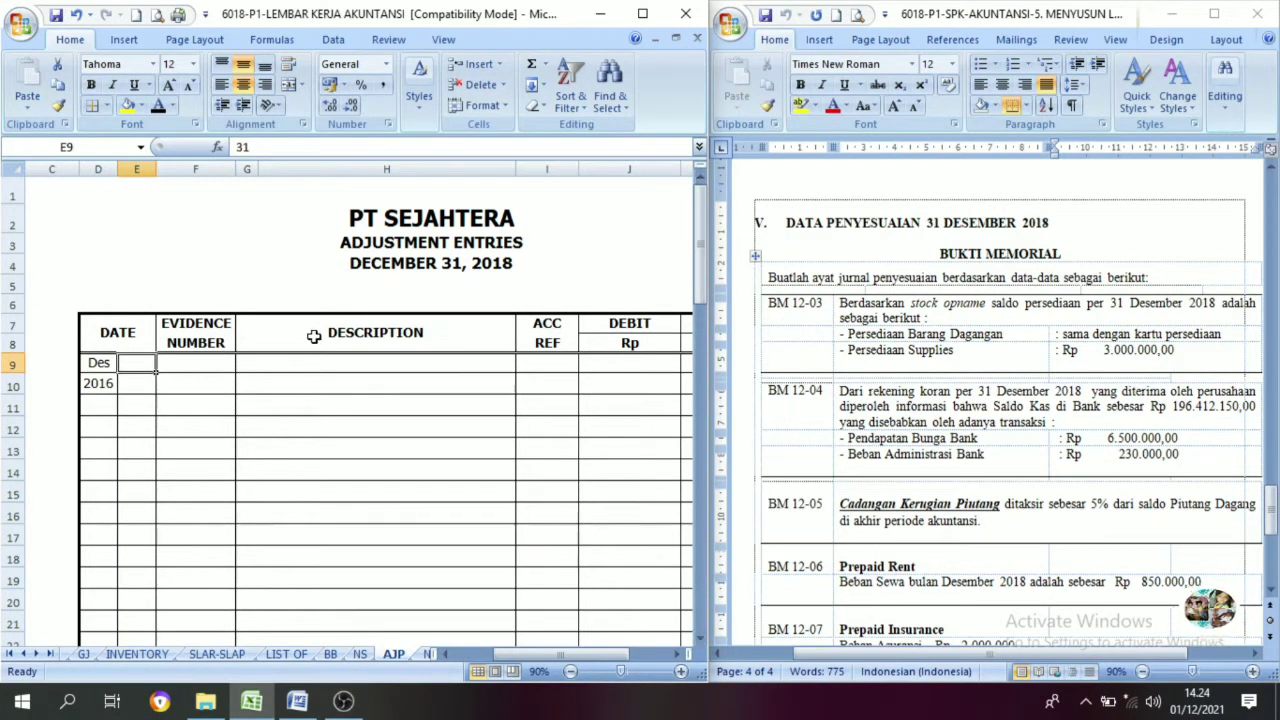
{"action": "left_click", "coordinate": [157, 108]}
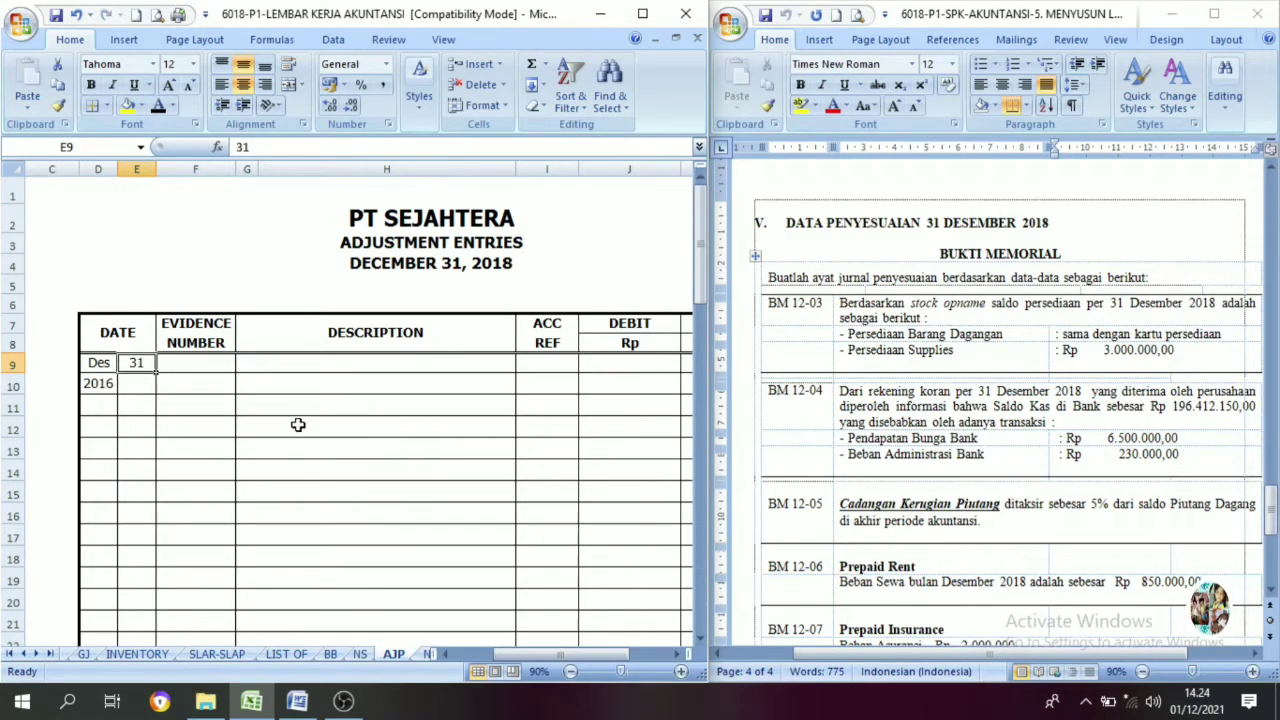
{"action": "left_click", "coordinate": [184, 366]}
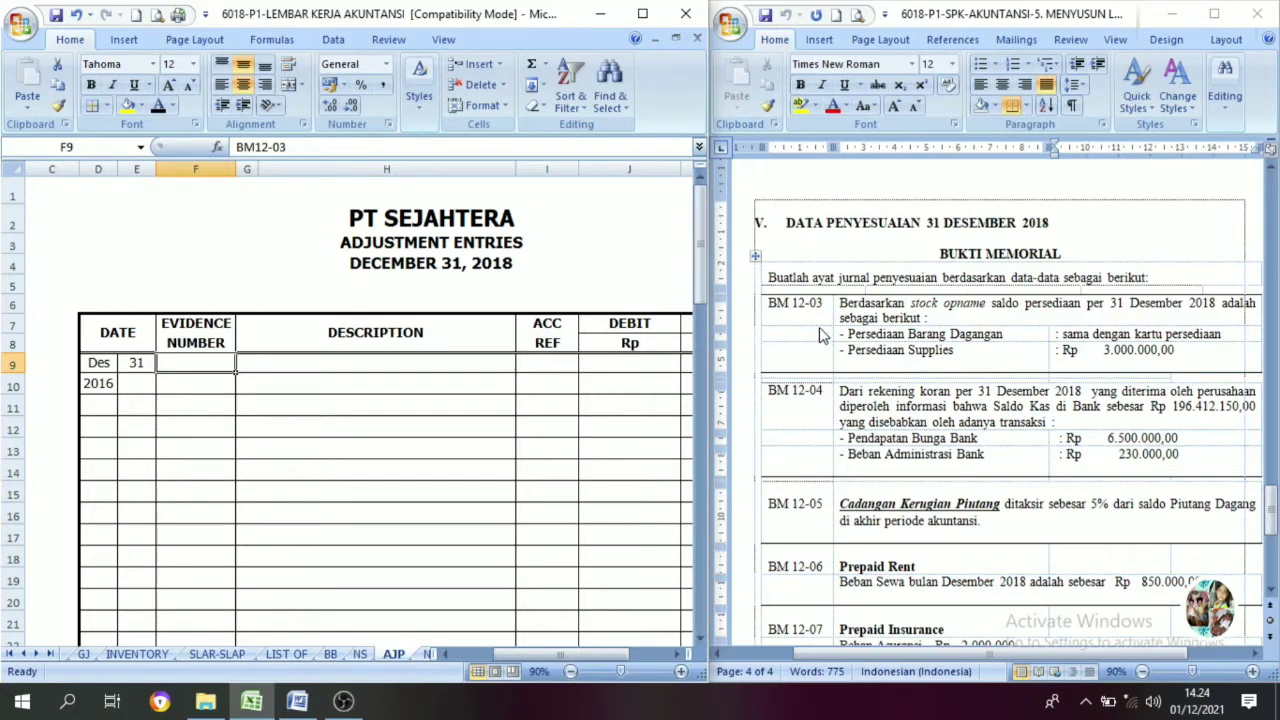
{"action": "left_click", "coordinate": [163, 107]}
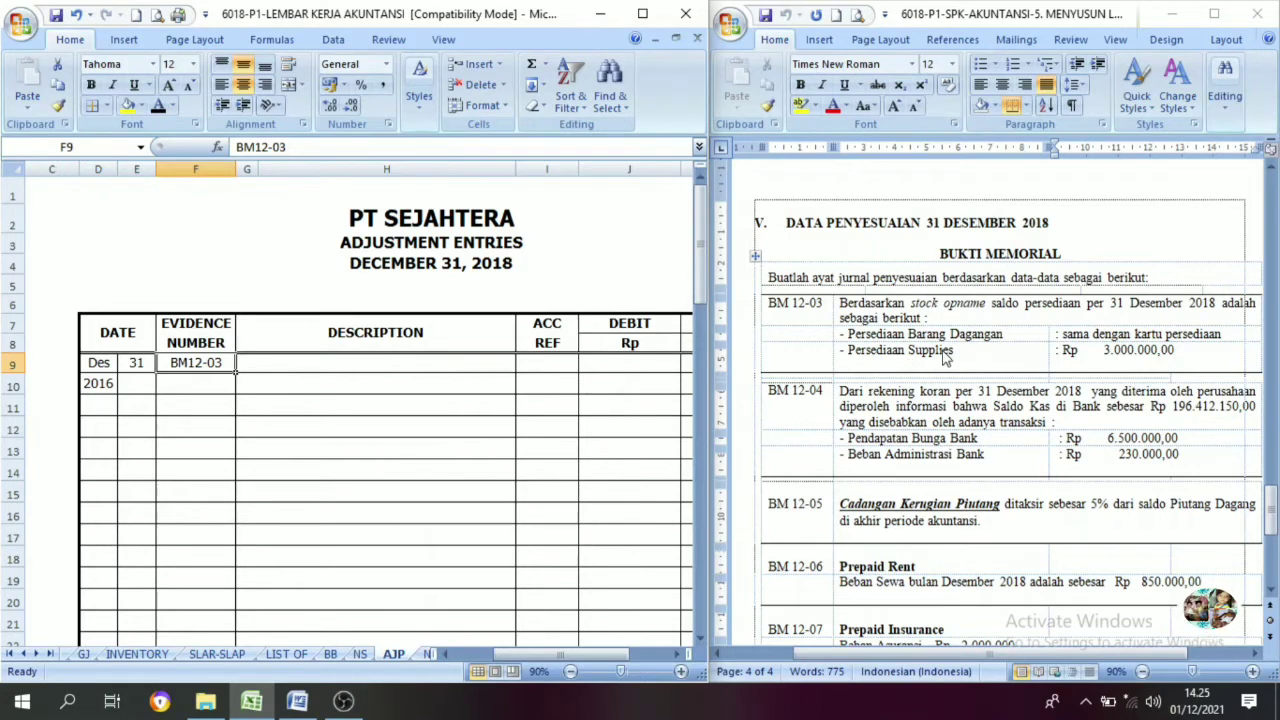
Apply the black font colour to the two hidden account descriptions in G9:H10 for entry BM12-03.
{"action": "left_click", "coordinate": [264, 380]}
{"action": "left_click_drag", "start_coordinate": [249, 364], "coordinate": [284, 383]}
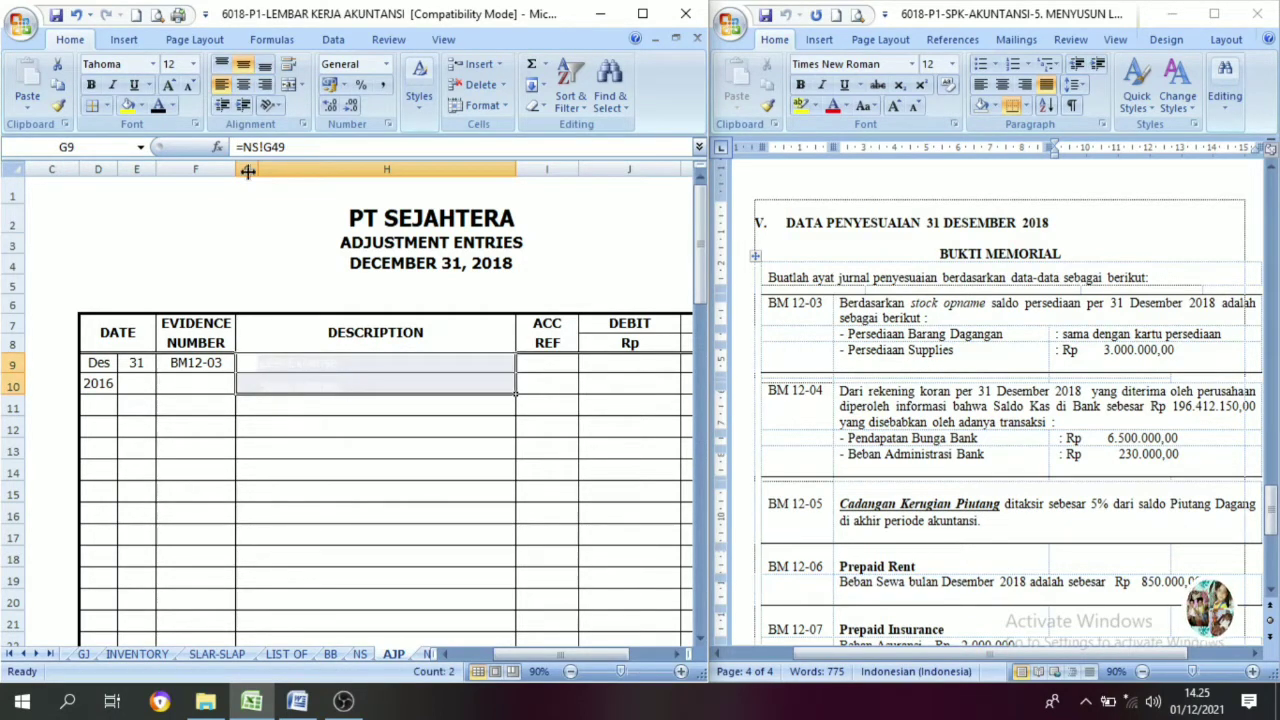
{"action": "left_click", "coordinate": [157, 107]}
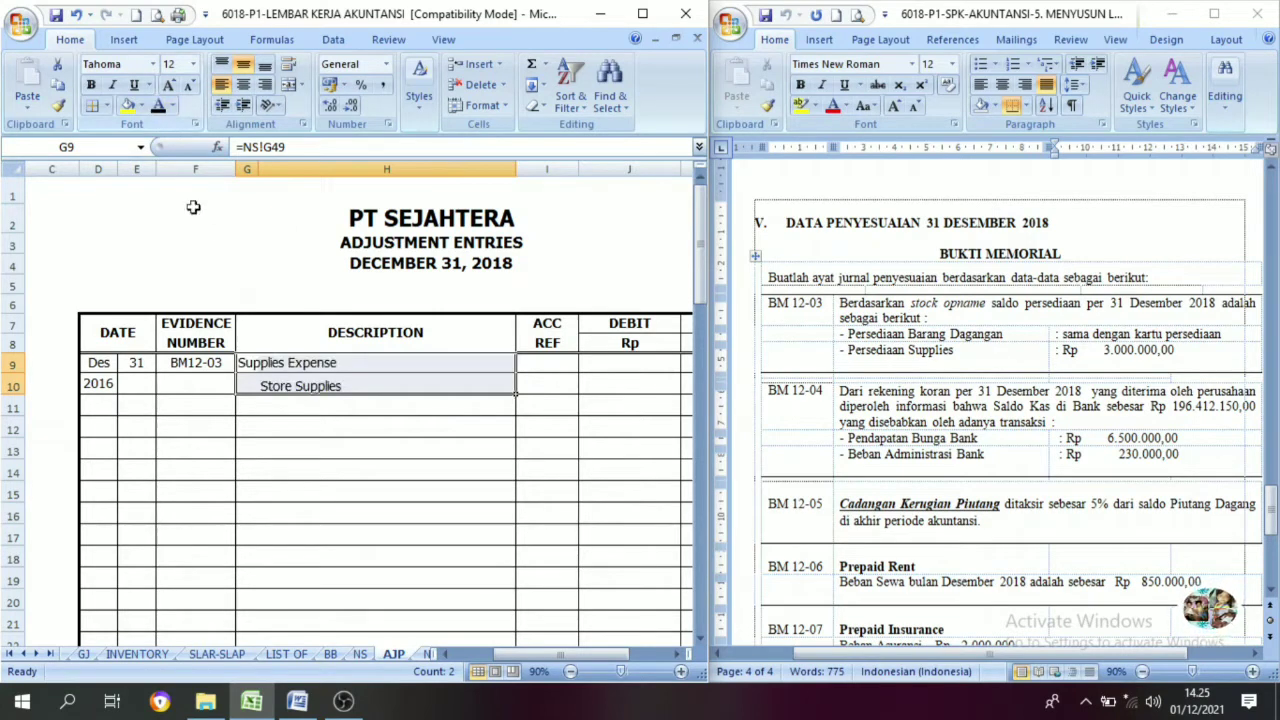
{"action": "left_click", "coordinate": [368, 366]}
{"action": "left_click", "coordinate": [380, 390]}
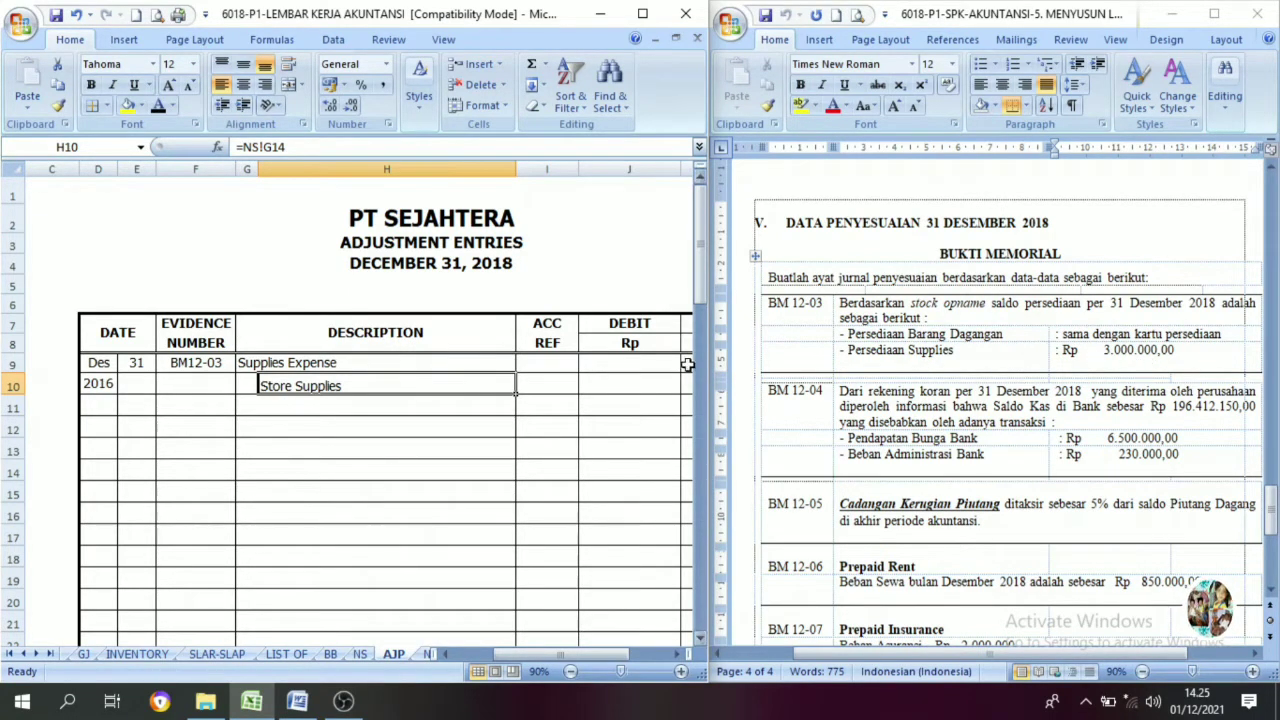
Apply the black font colour to the hidden debit amount in J9 and credit amount in K10.
{"action": "left_click_drag", "start_coordinate": [595, 656], "coordinate": [617, 686]}
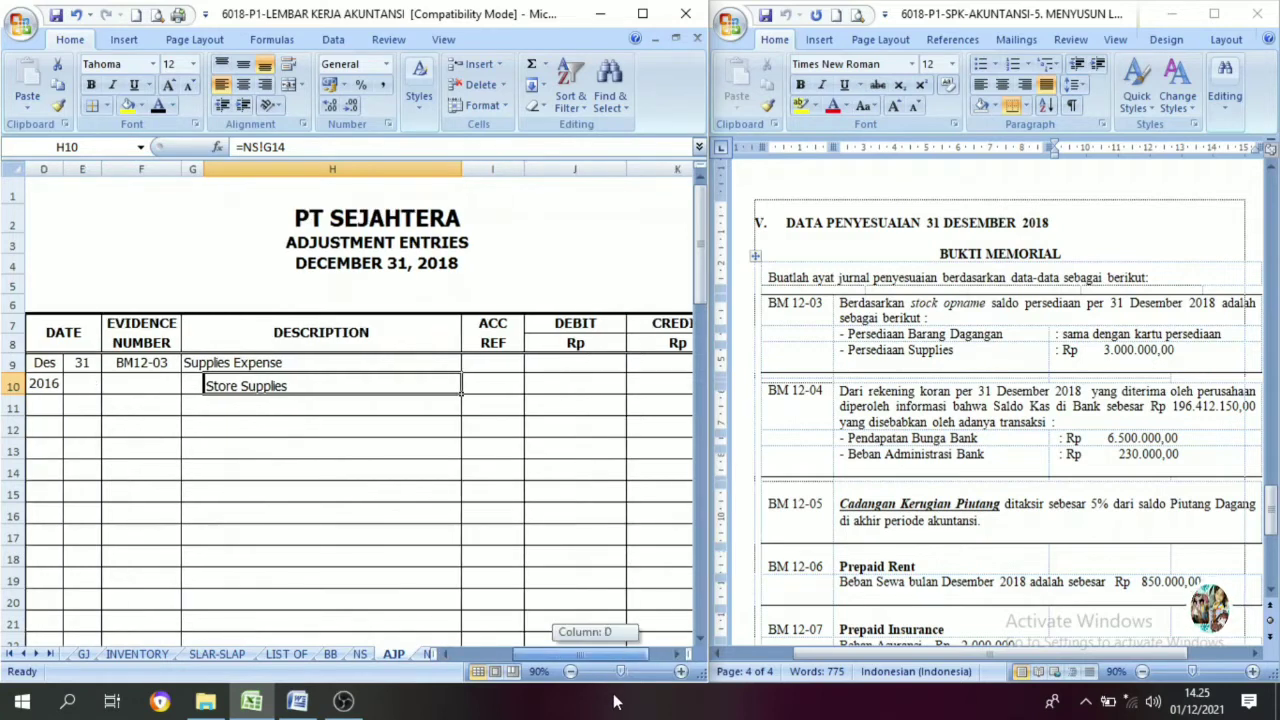
{"action": "left_click", "coordinate": [158, 106]}
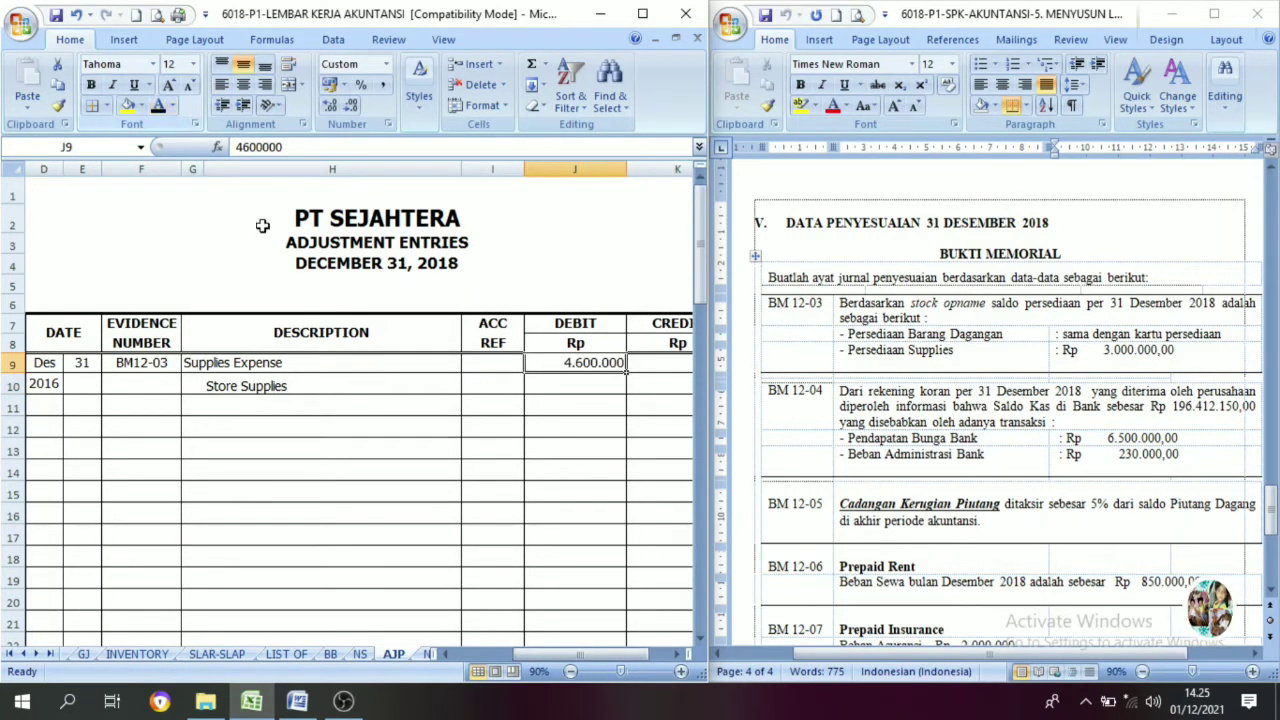
{"action": "left_click", "coordinate": [651, 384]}
{"action": "left_click", "coordinate": [158, 106]}
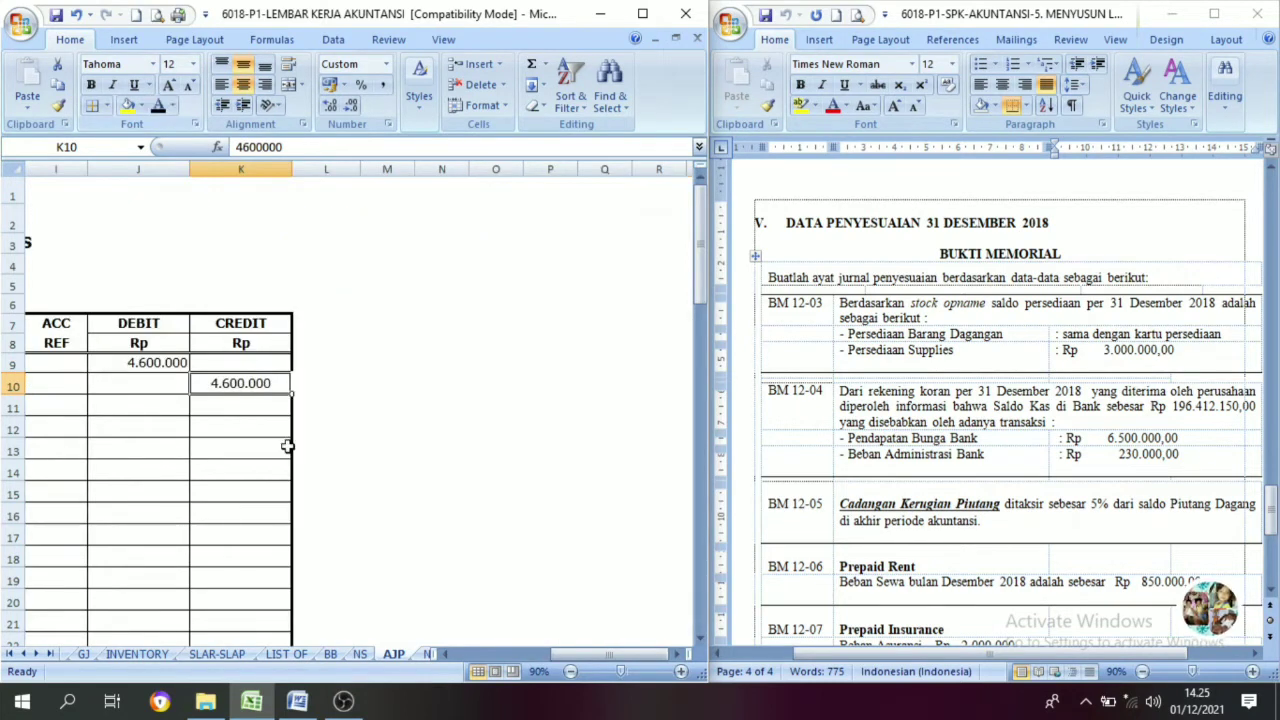
{"action": "left_click_drag", "start_coordinate": [606, 652], "coordinate": [573, 652]}
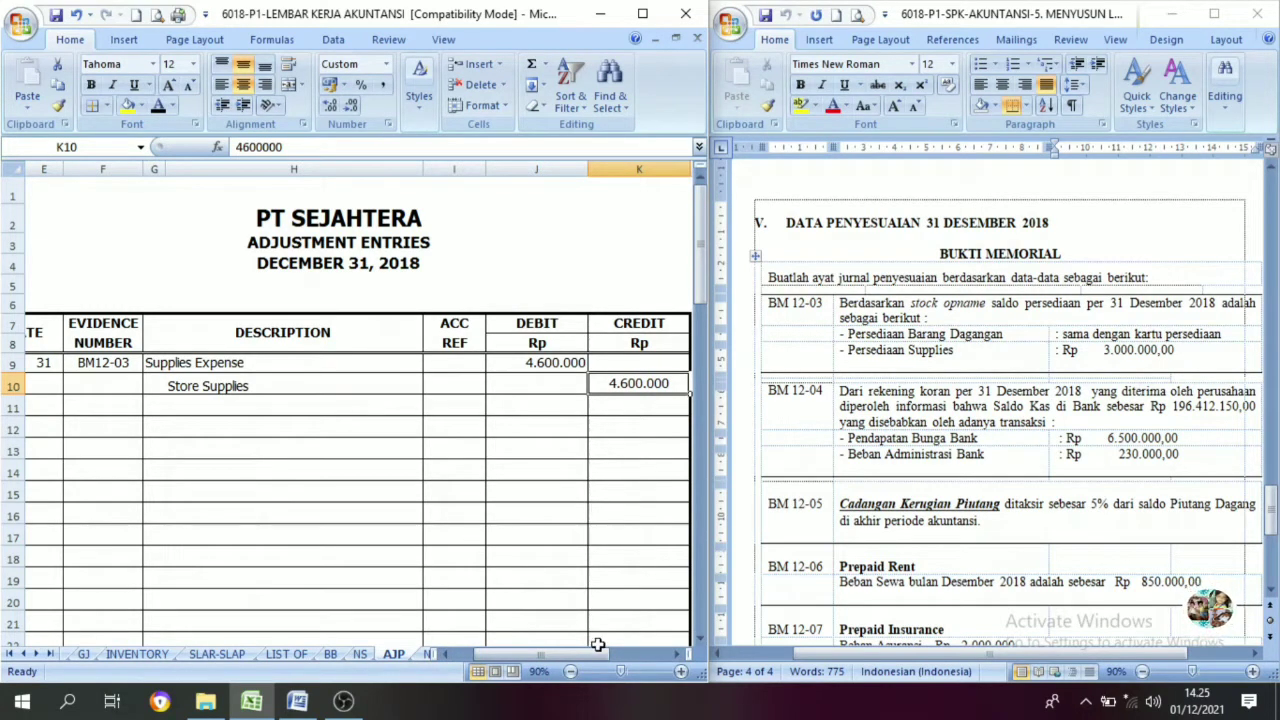
In the BM 12-04 evidence, examine the Pendapatan Bunga Bank and Beban Administrasi Bank transactions by highlighting each item.
{"action": "left_click", "coordinate": [866, 475]}
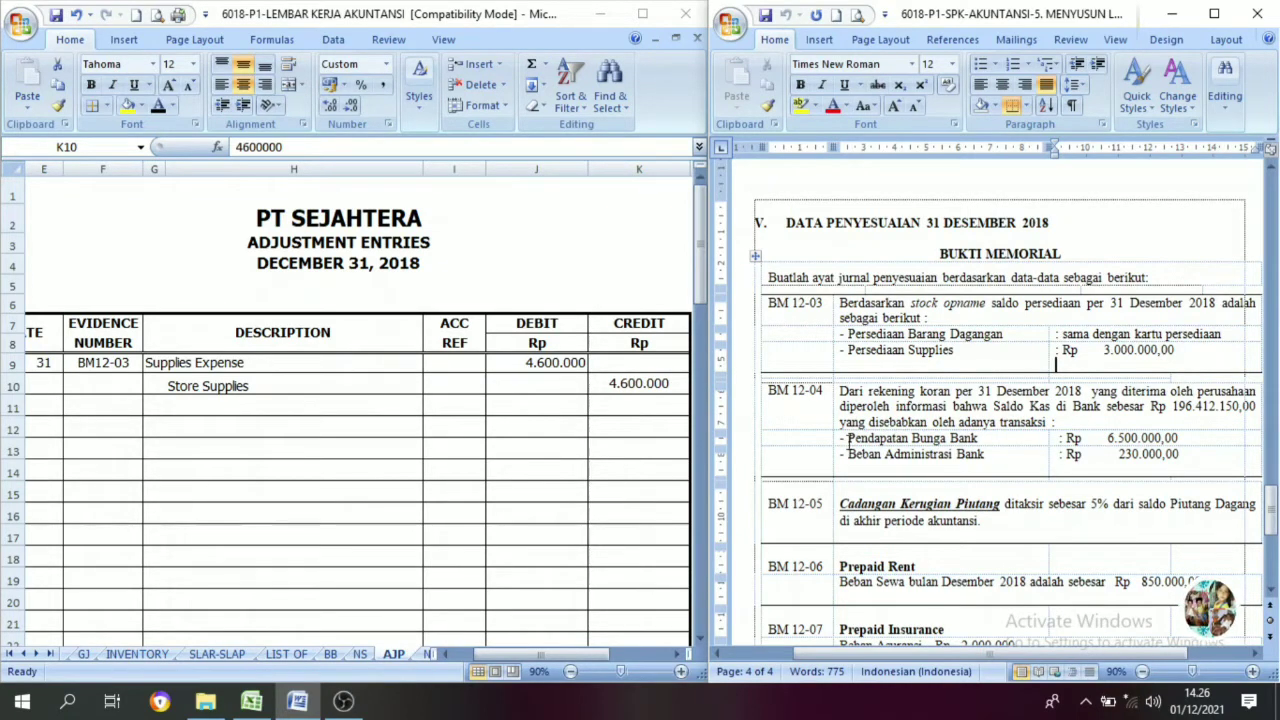
{"action": "left_click_drag", "start_coordinate": [849, 438], "coordinate": [965, 440]}
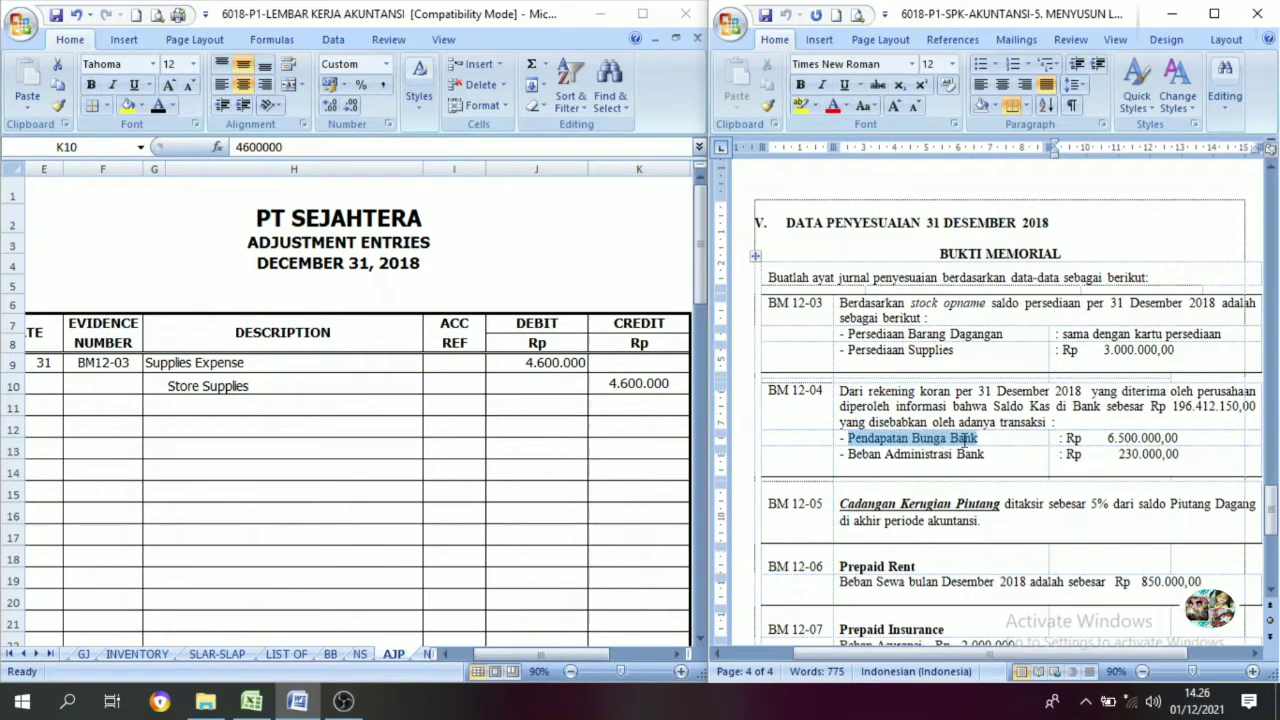
{"action": "left_click", "coordinate": [885, 455]}
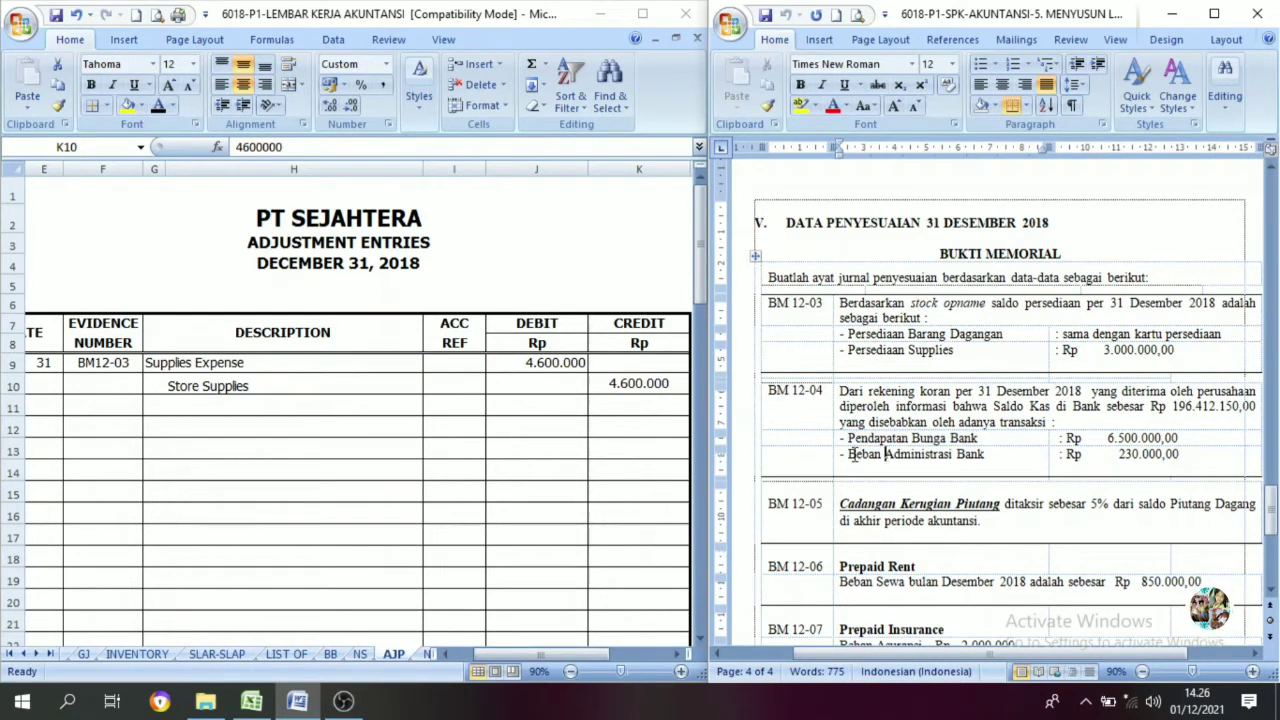
{"action": "left_click_drag", "start_coordinate": [885, 455], "coordinate": [1012, 463]}
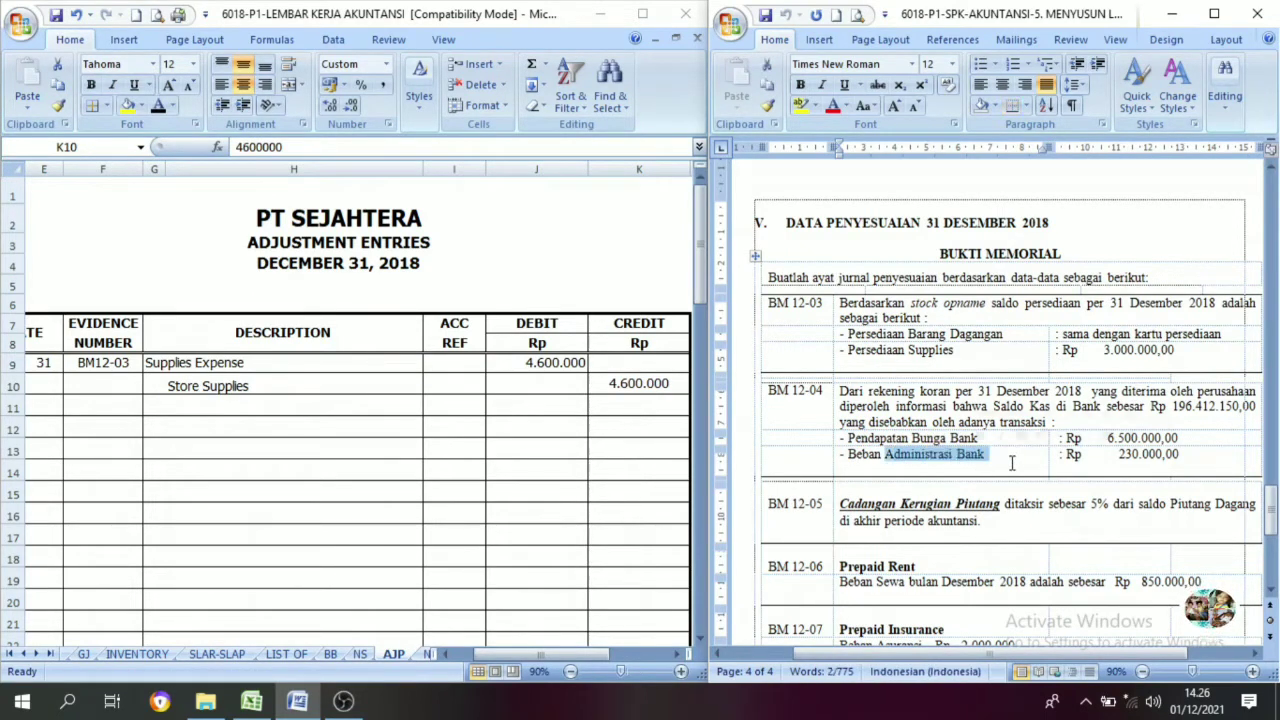
{"action": "left_click", "coordinate": [1012, 446]}
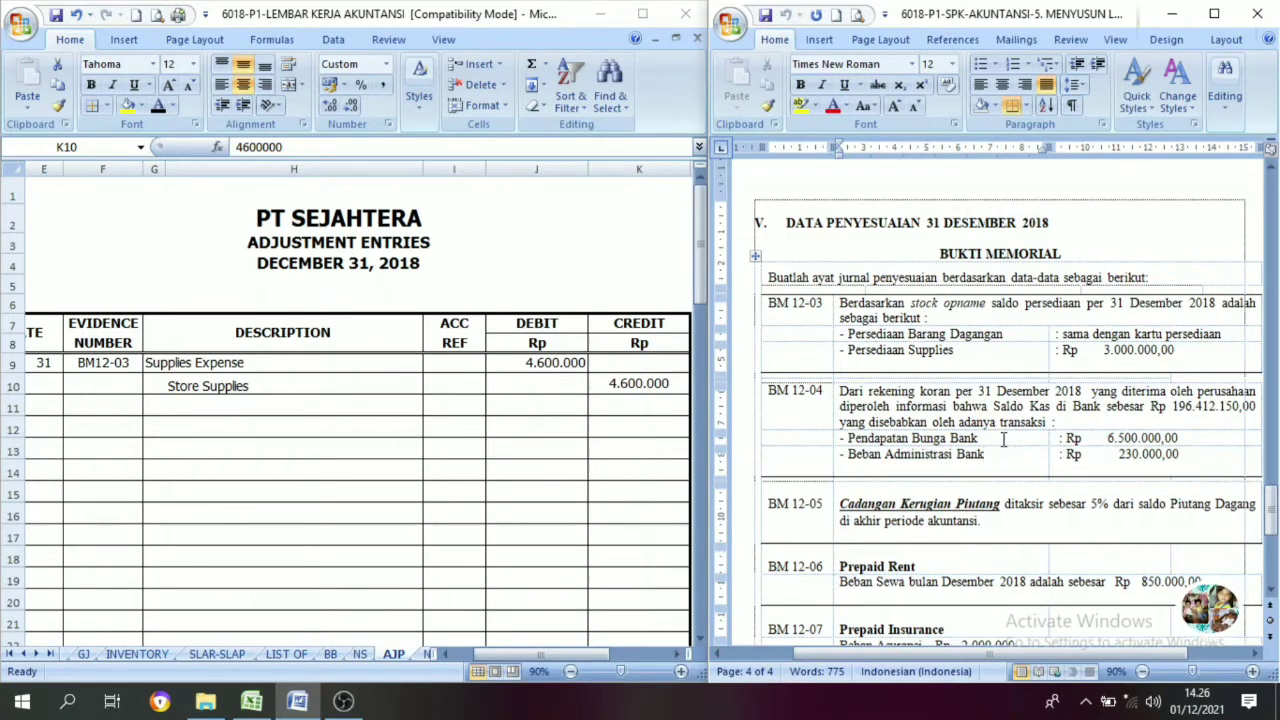
{"action": "left_click_drag", "start_coordinate": [864, 441], "coordinate": [950, 442]}
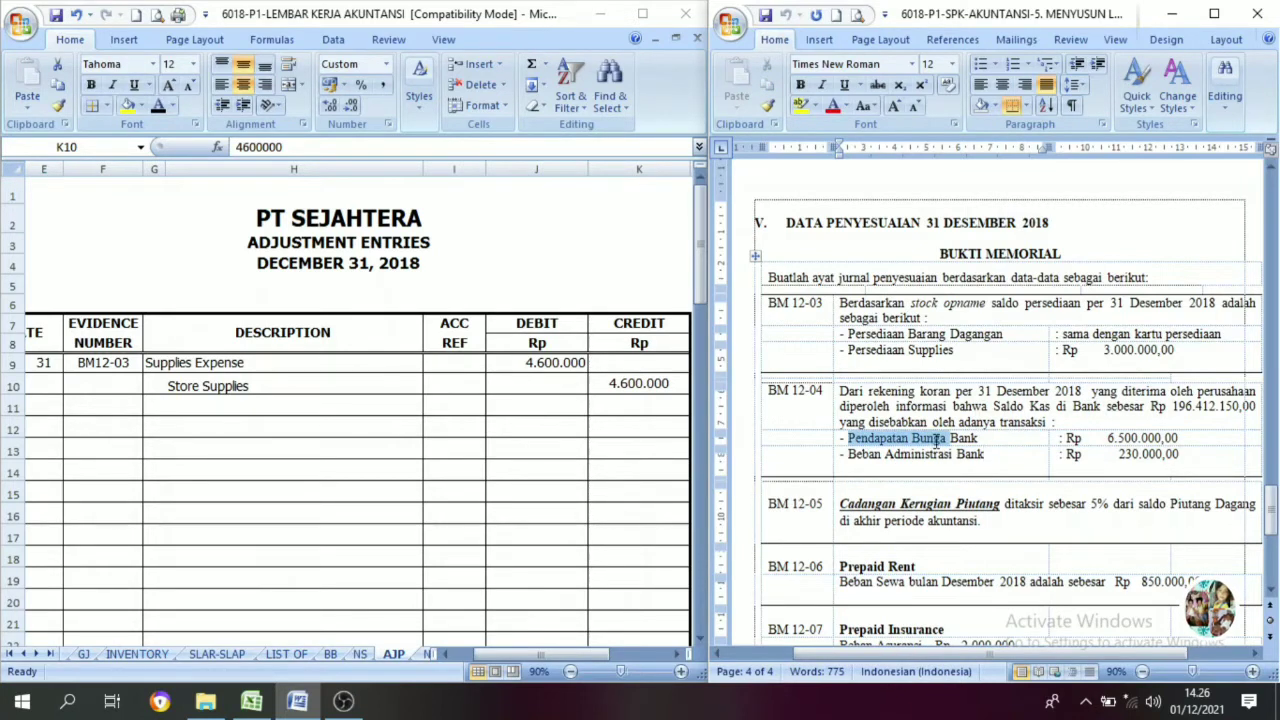
{"action": "left_click_drag", "start_coordinate": [874, 456], "coordinate": [975, 457]}
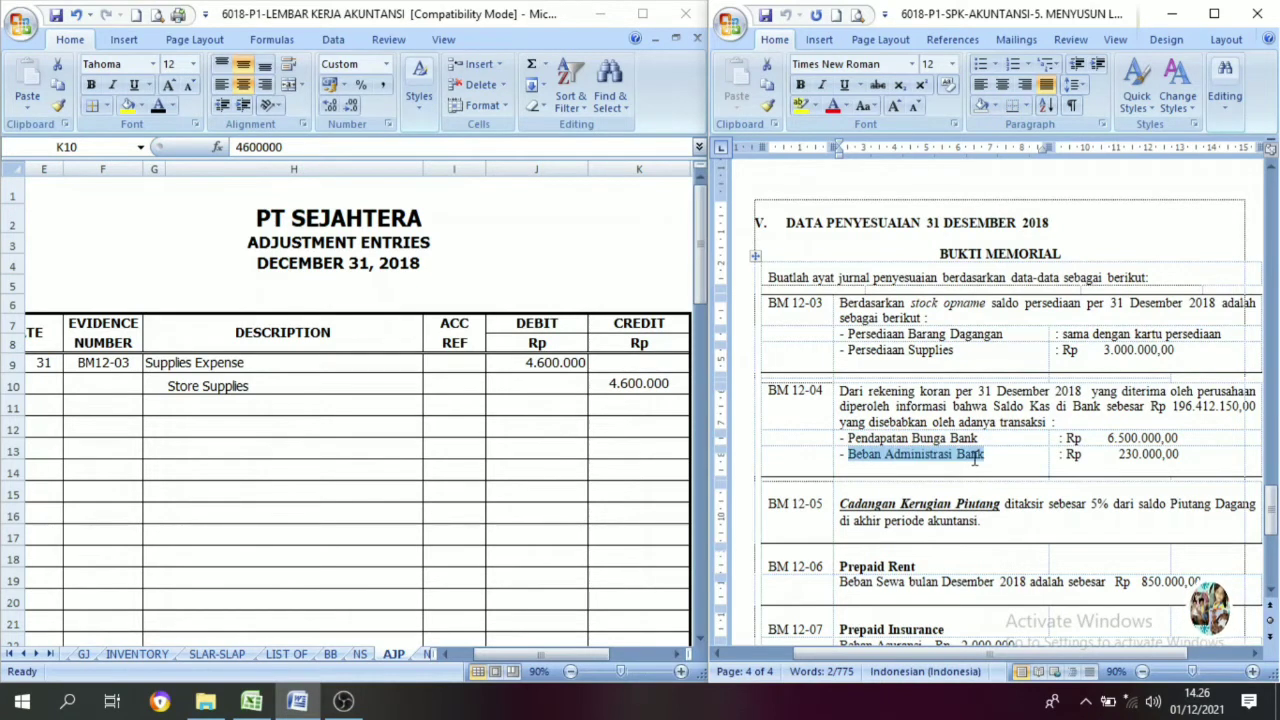
{"action": "left_click", "coordinate": [1037, 452]}
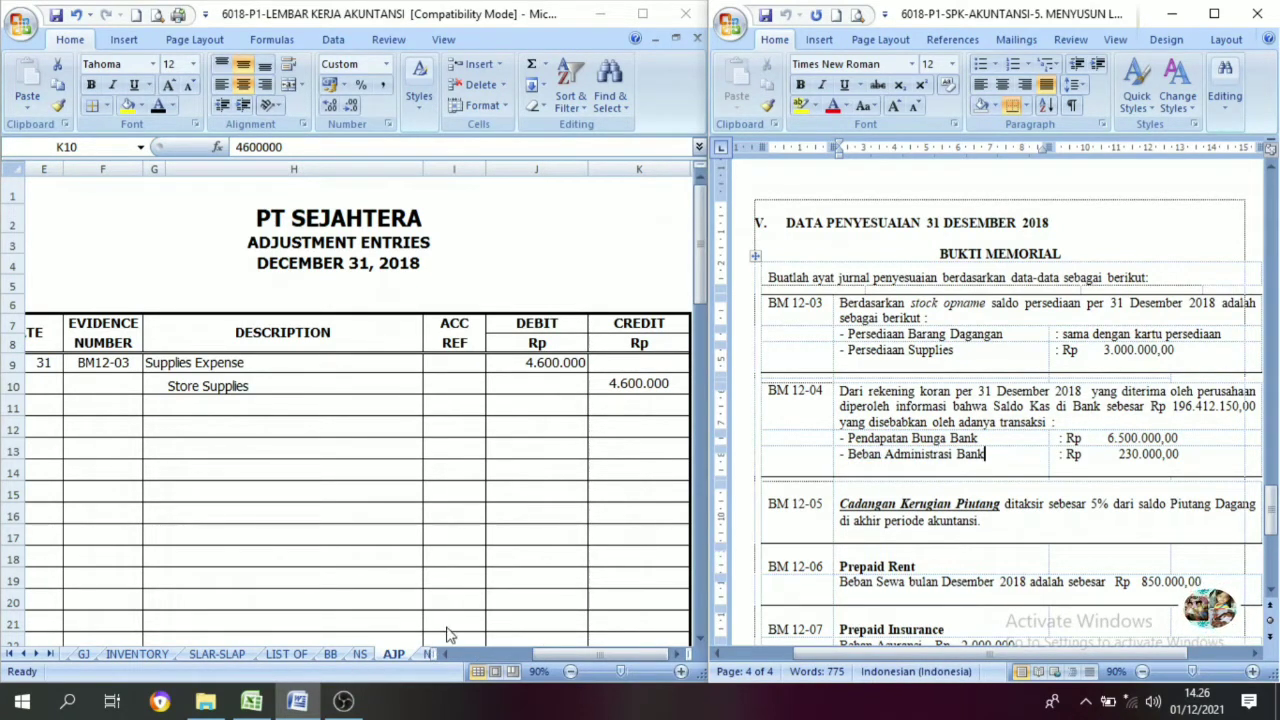
On the AJP sheet, apply the black font colour to the hidden day in E12 and evidence number in F12.
{"action": "left_click", "coordinate": [563, 655]}
{"action": "left_click_drag", "start_coordinate": [540, 652], "coordinate": [517, 654]}
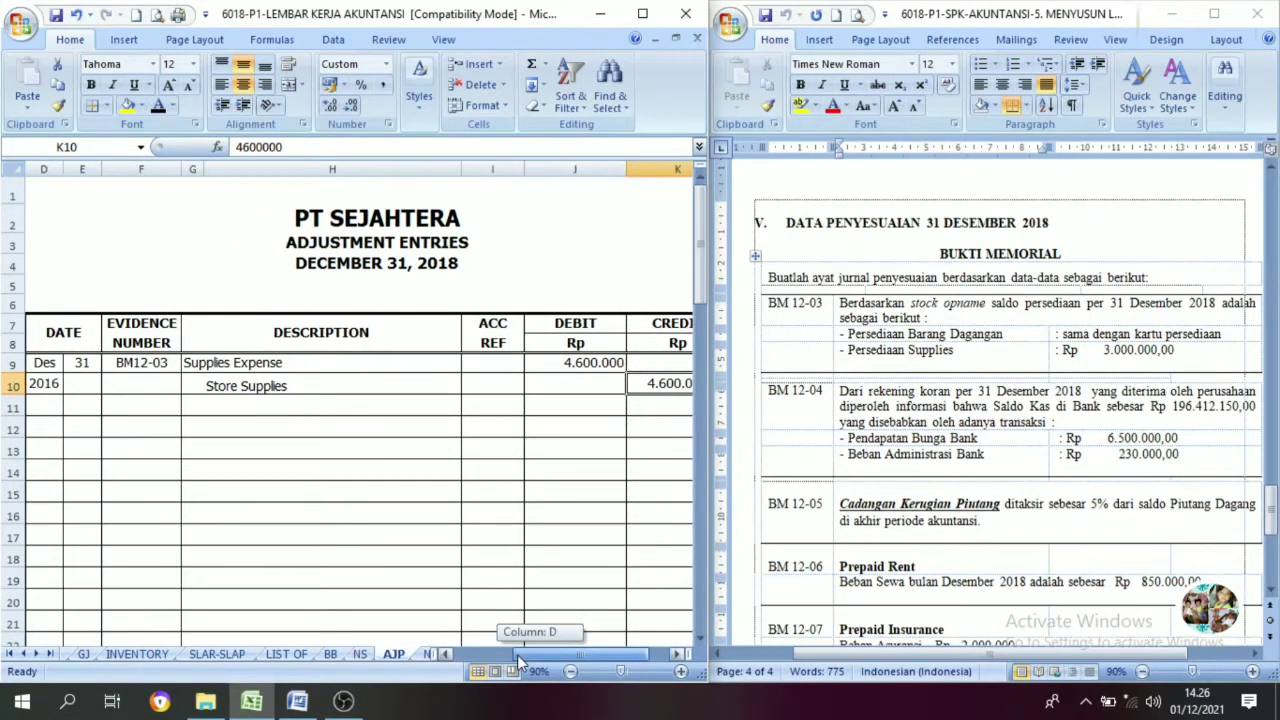
{"action": "left_click", "coordinate": [88, 428]}
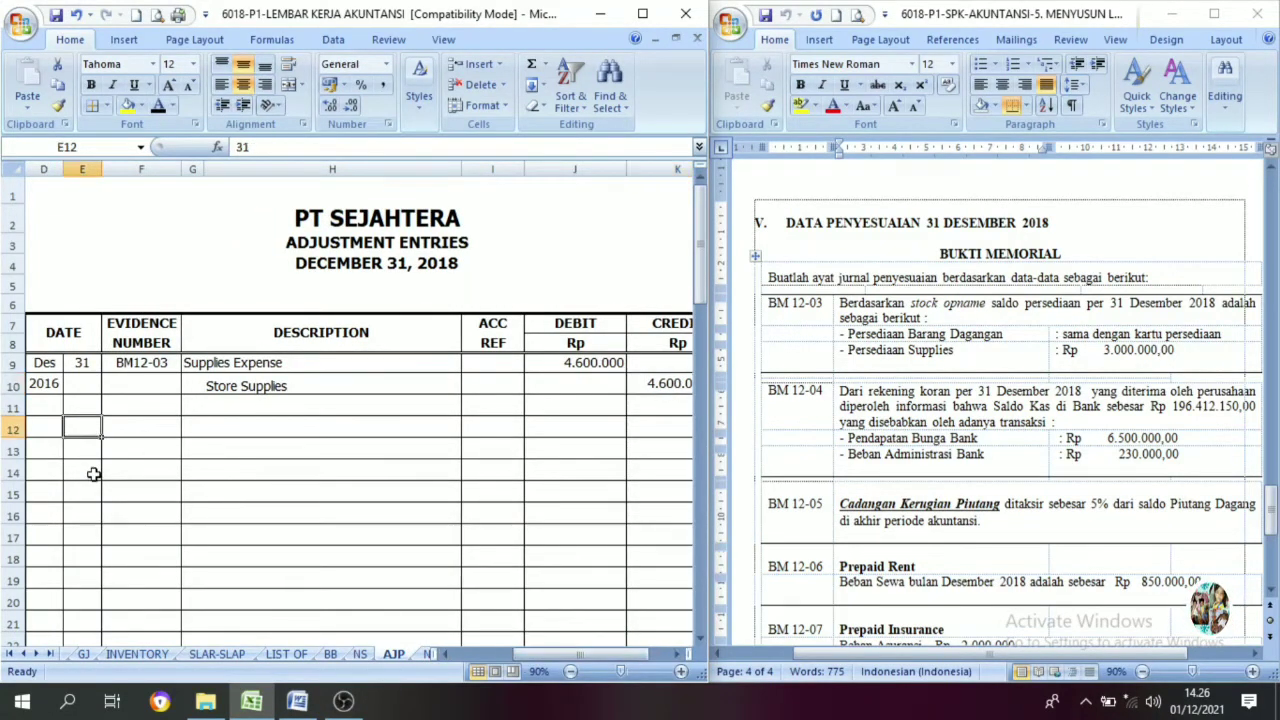
{"action": "left_click", "coordinate": [158, 105]}
{"action": "left_click", "coordinate": [150, 426]}
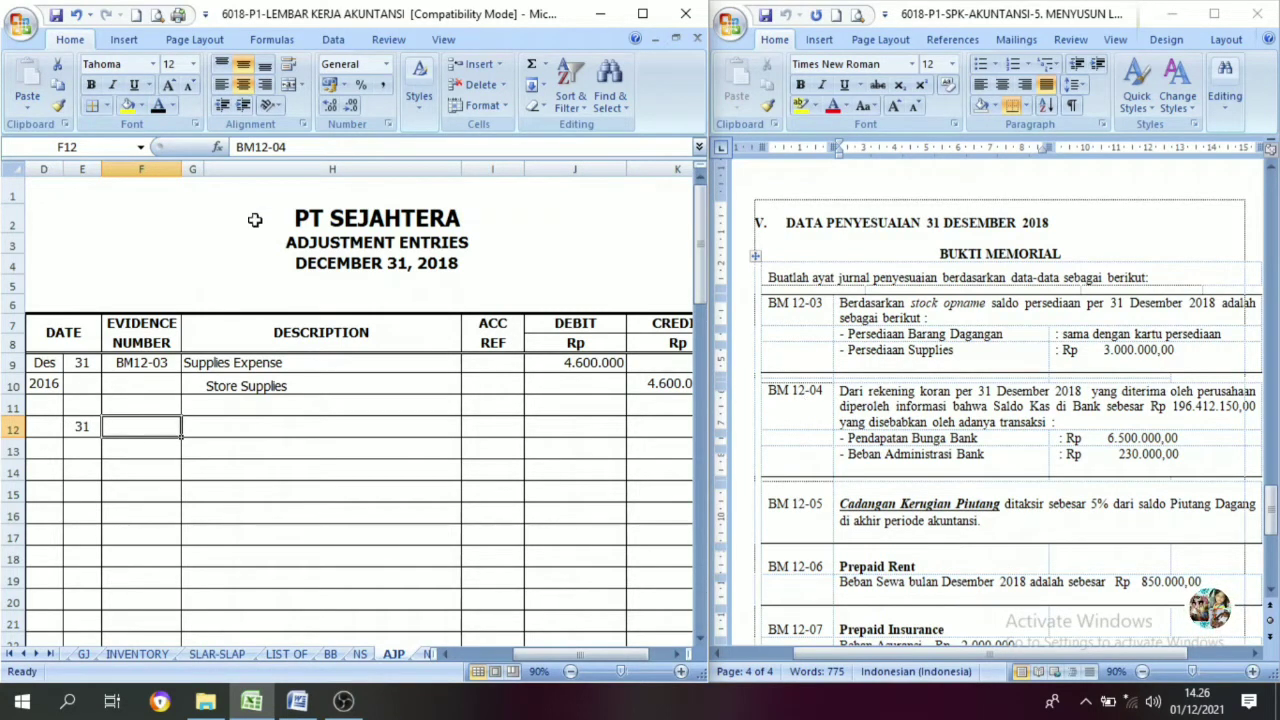
{"action": "left_click", "coordinate": [158, 105]}
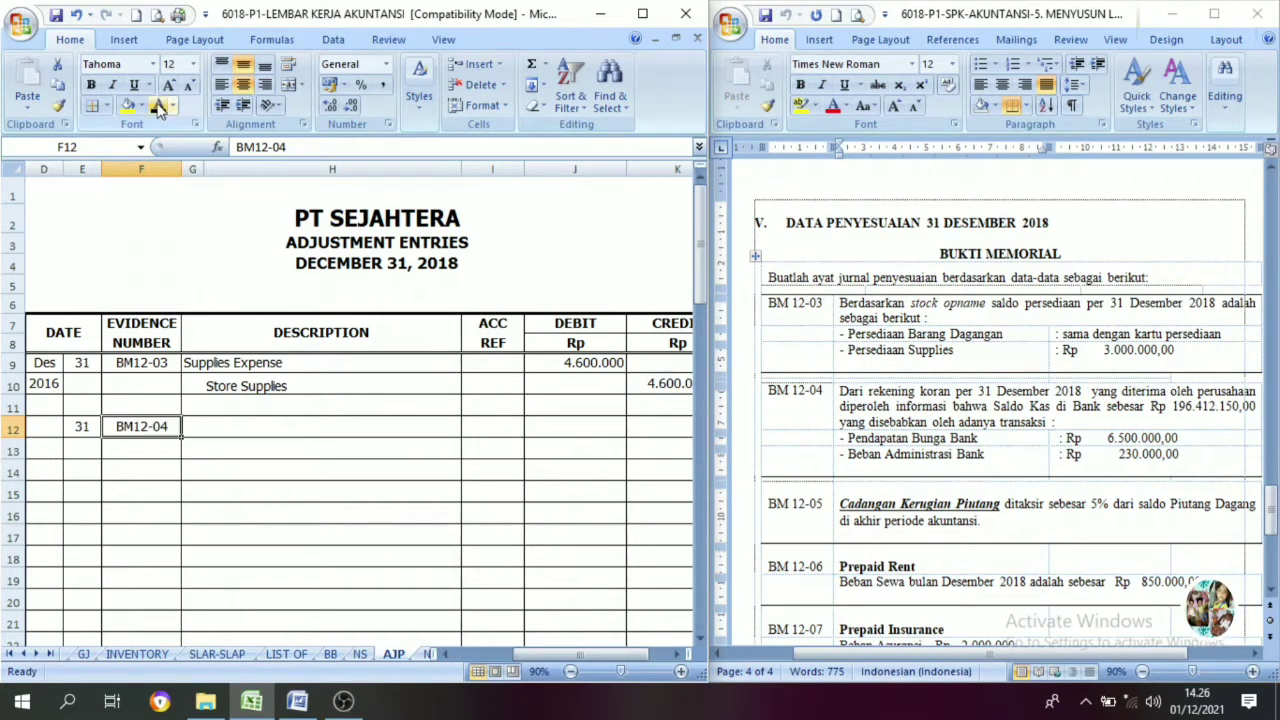
Apply the black font colour to the three hidden account descriptions in G12:H14 for entry BM12-04.
{"action": "left_click", "coordinate": [200, 426]}
{"action": "left_click_drag", "start_coordinate": [200, 426], "coordinate": [297, 464]}
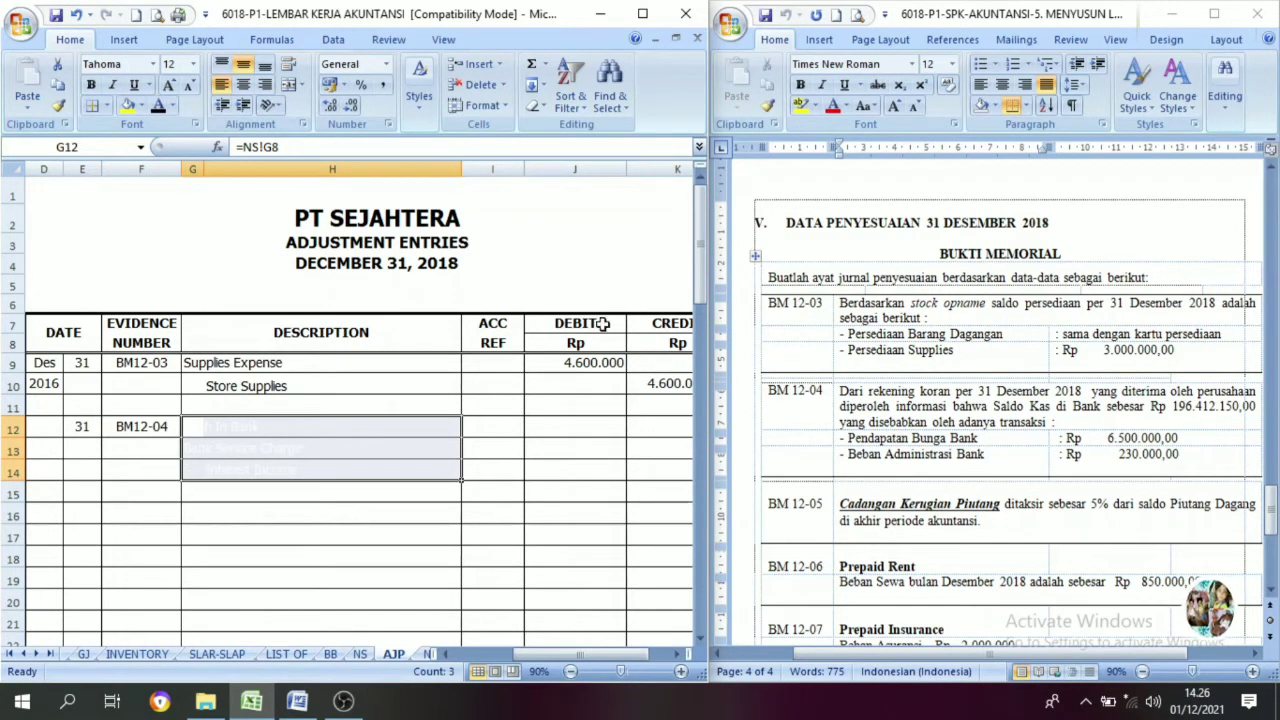
{"action": "left_click", "coordinate": [158, 105]}
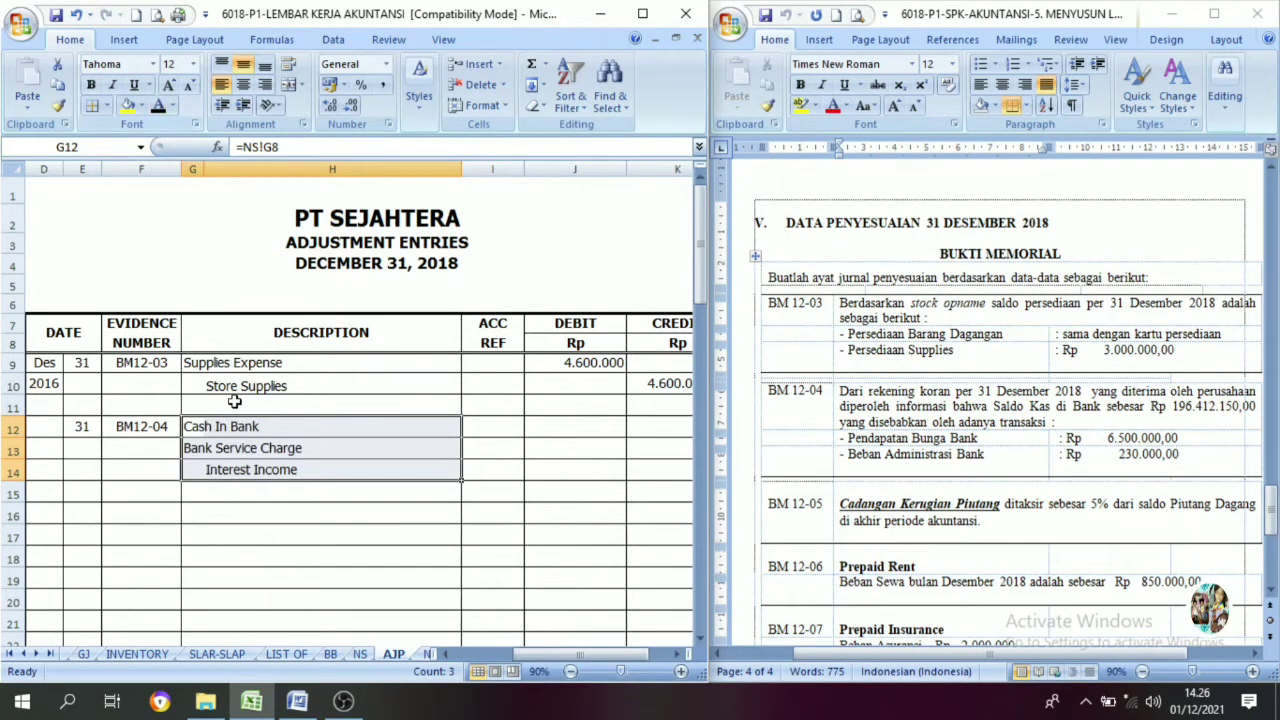
{"action": "left_click", "coordinate": [289, 449]}
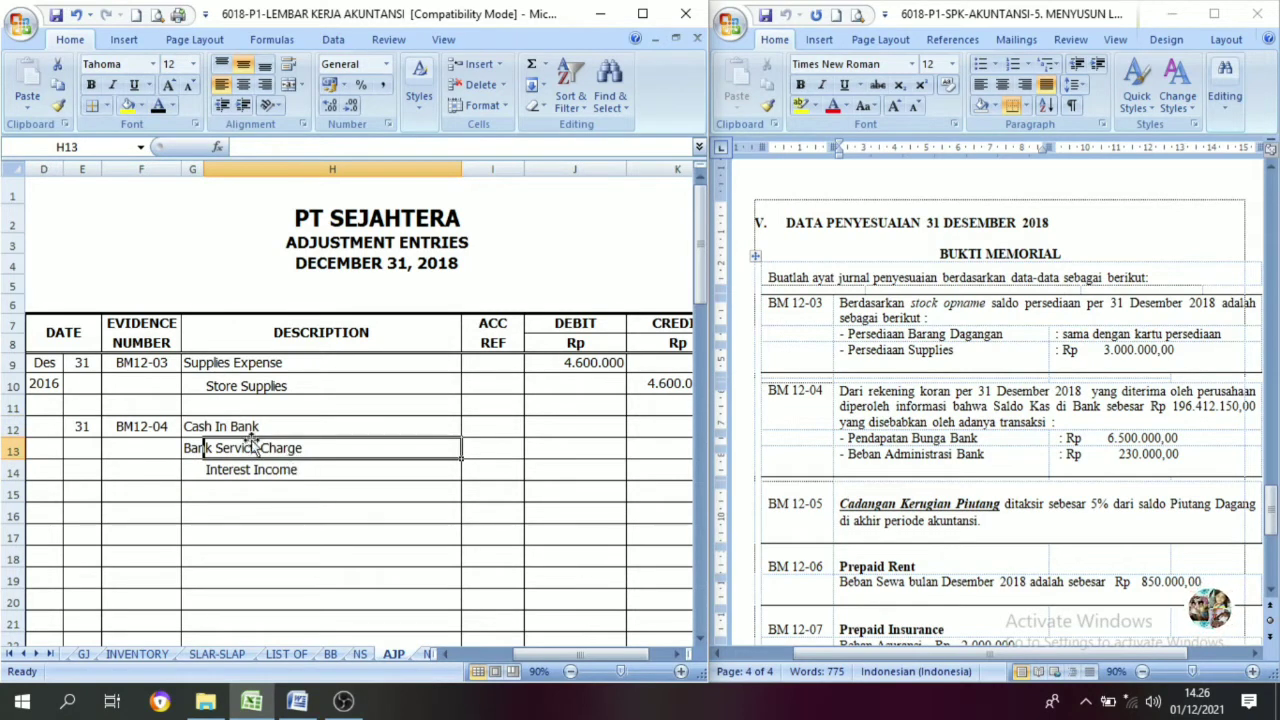
Compare the Interest Income row with the BM 12-04 evidence and apply the black font colour to its hidden credit amount in K14.
{"action": "left_click_drag", "start_coordinate": [629, 656], "coordinate": [642, 660]}
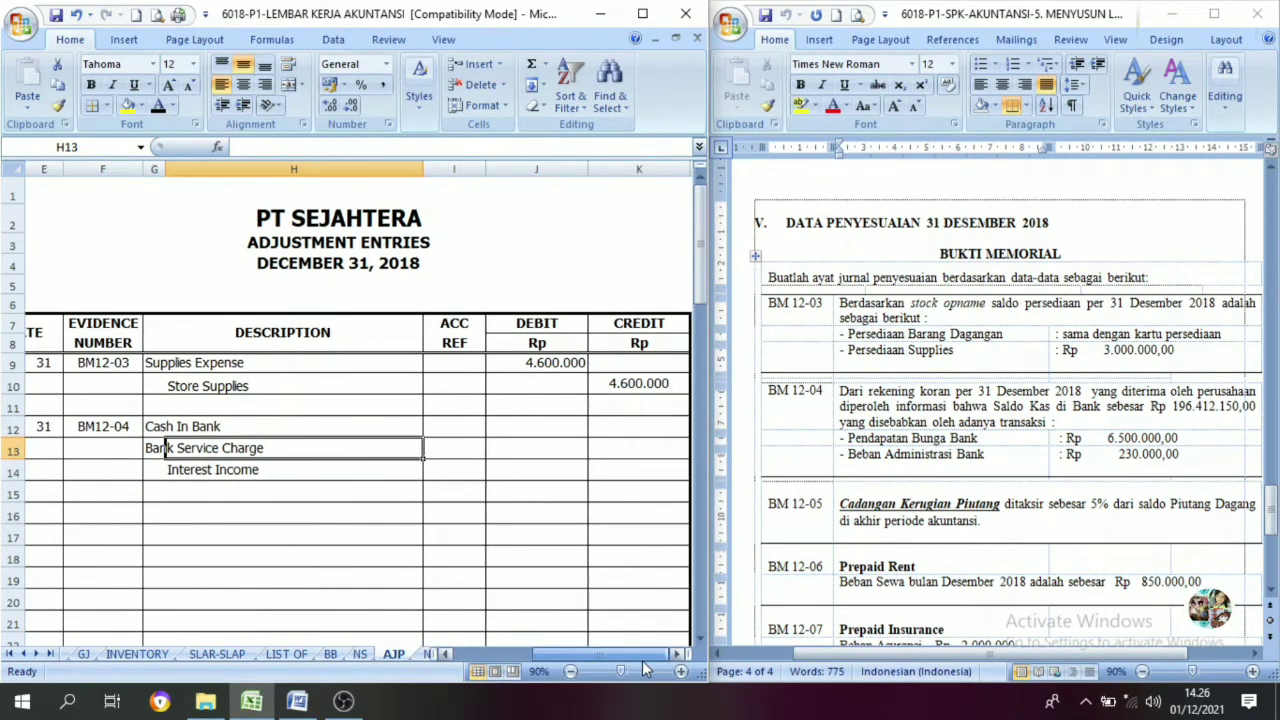
{"action": "left_click", "coordinate": [285, 474]}
{"action": "left_click", "coordinate": [645, 472]}
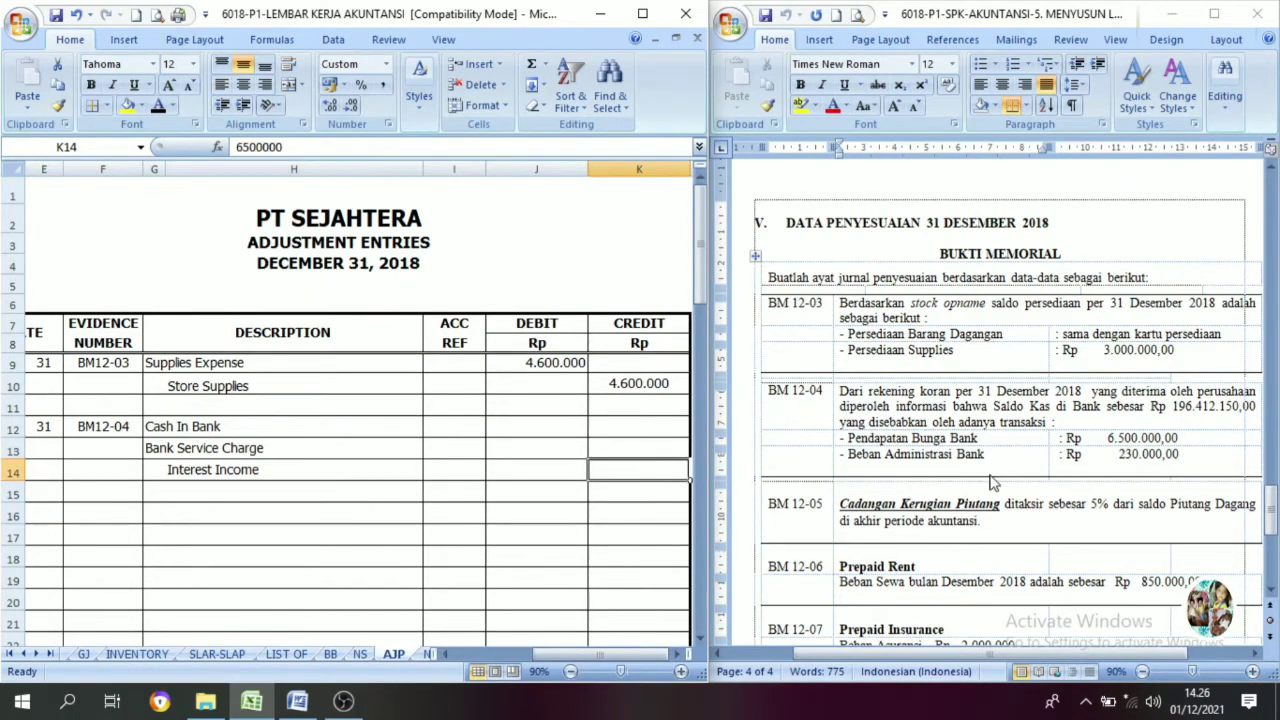
{"action": "left_click", "coordinate": [1068, 425]}
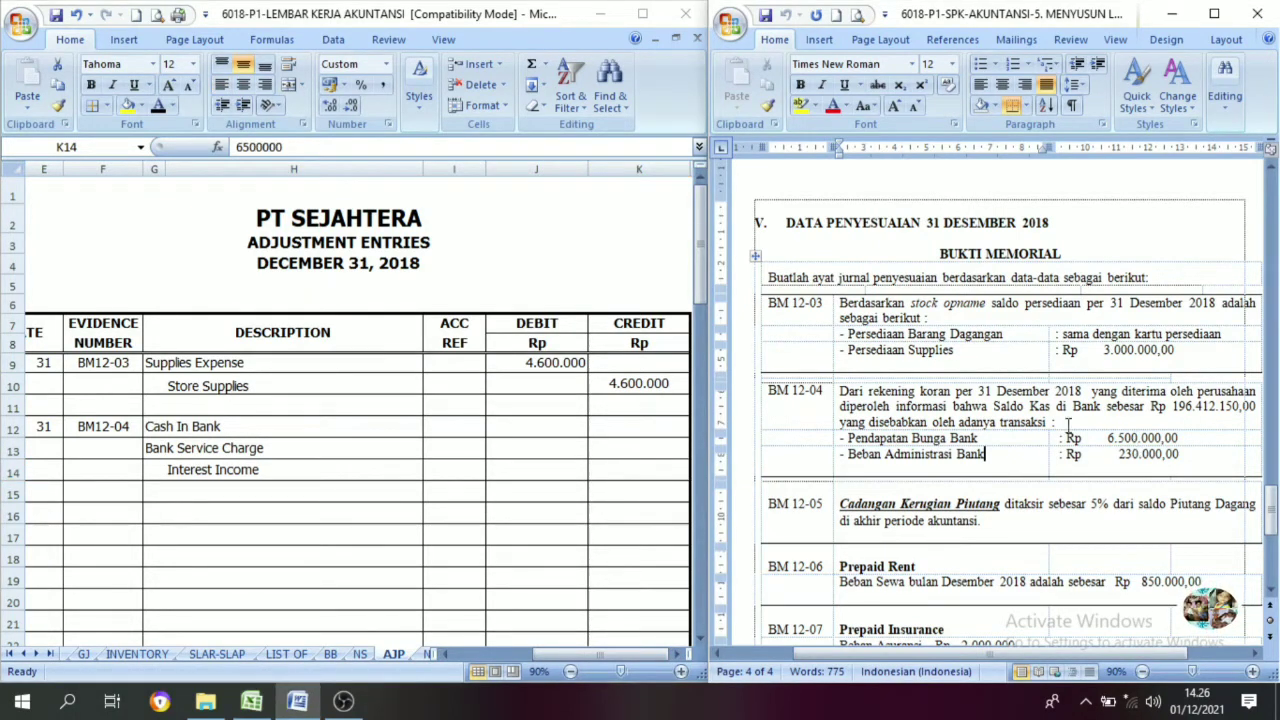
{"action": "left_click", "coordinate": [637, 476]}
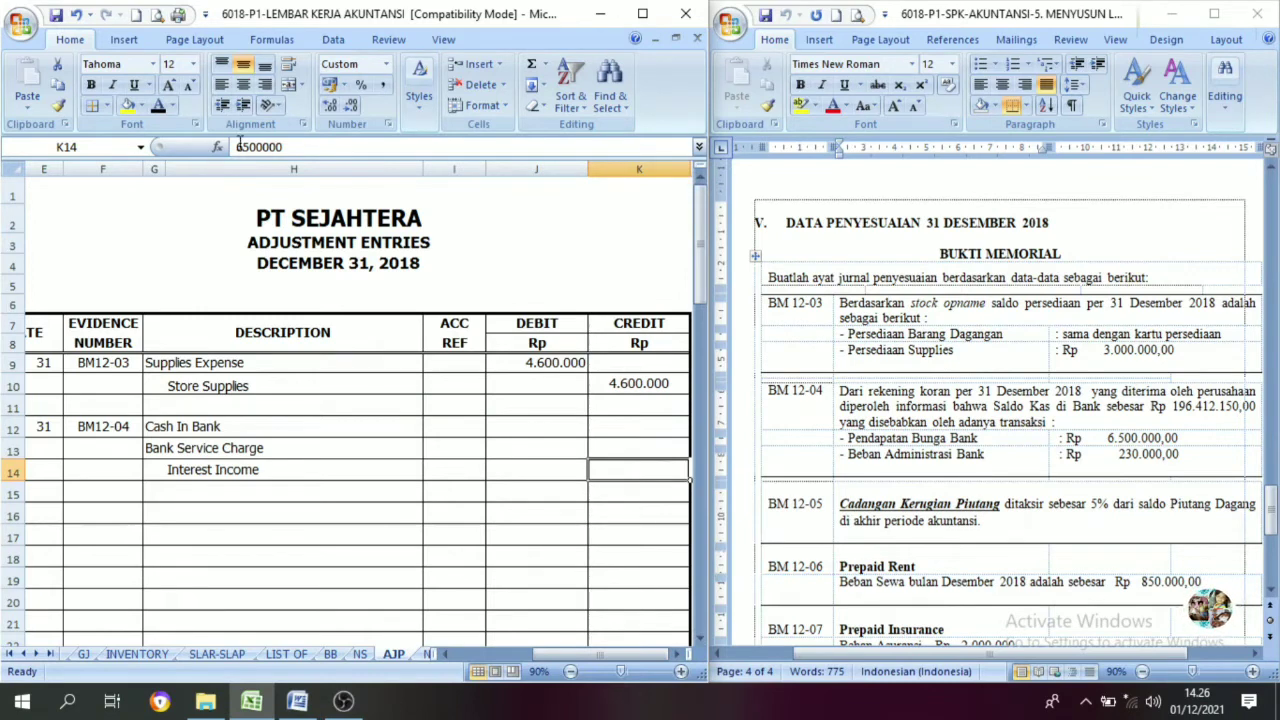
{"action": "left_click", "coordinate": [159, 107]}
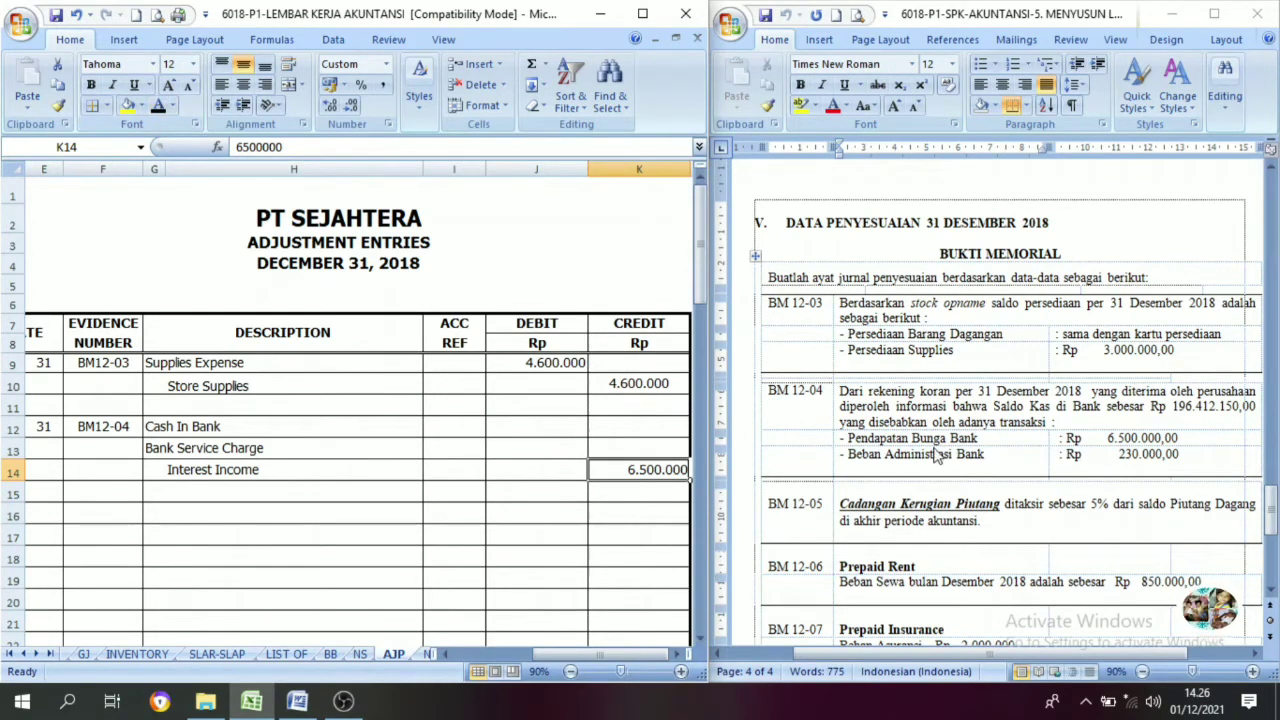
Apply the black font colour to the hidden debit amounts for Bank Service Charge in J13 and Cash In Bank in J12.
{"action": "left_click", "coordinate": [530, 454]}
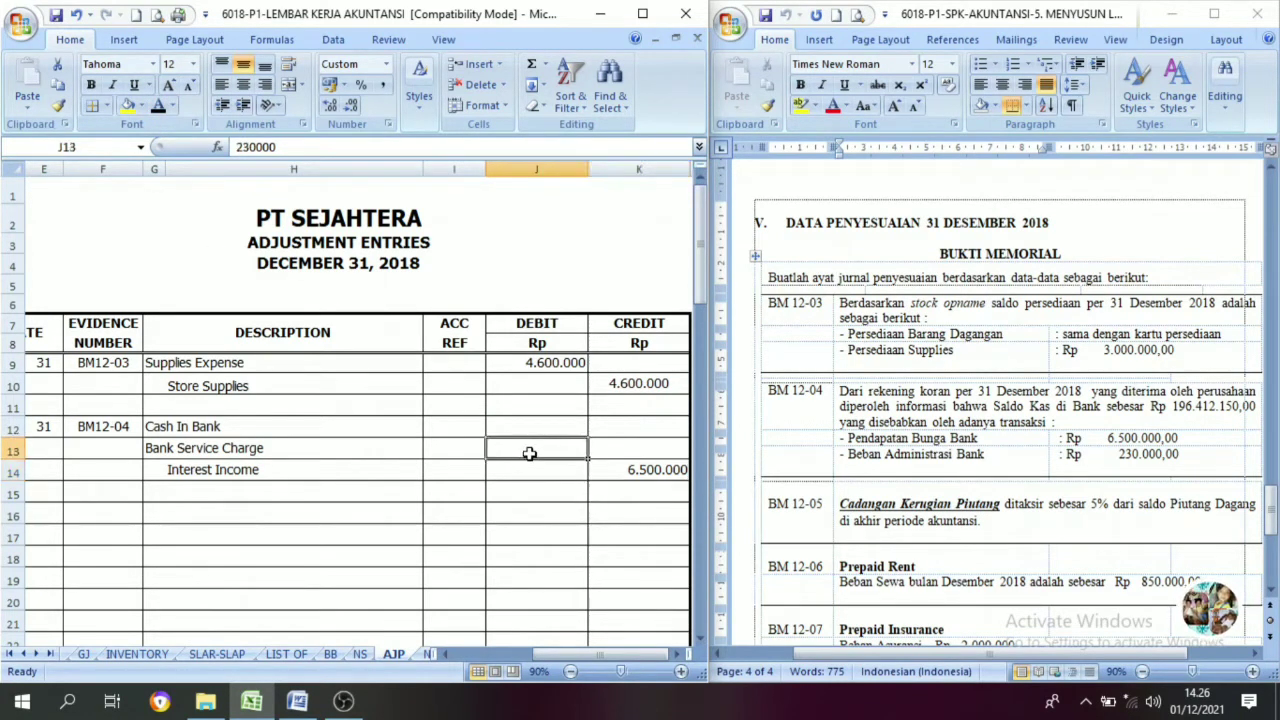
{"action": "left_click", "coordinate": [158, 109]}
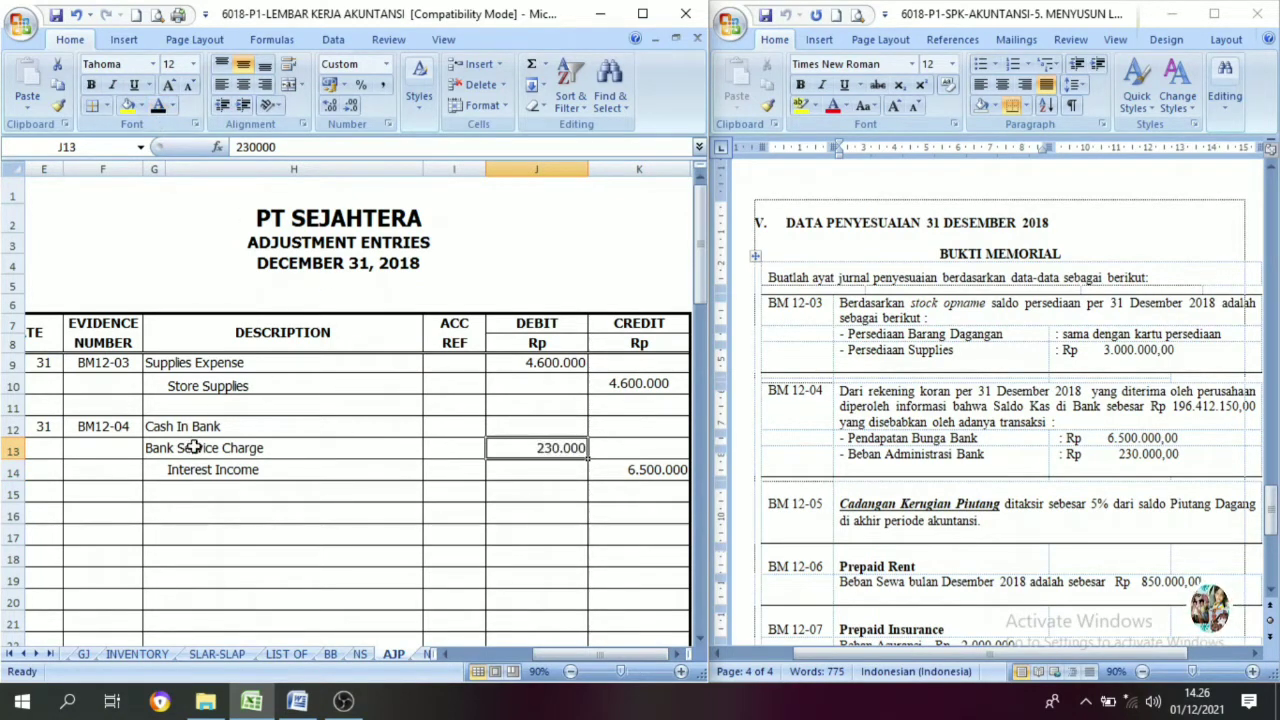
{"action": "left_click", "coordinate": [566, 426]}
{"action": "left_click", "coordinate": [158, 108]}
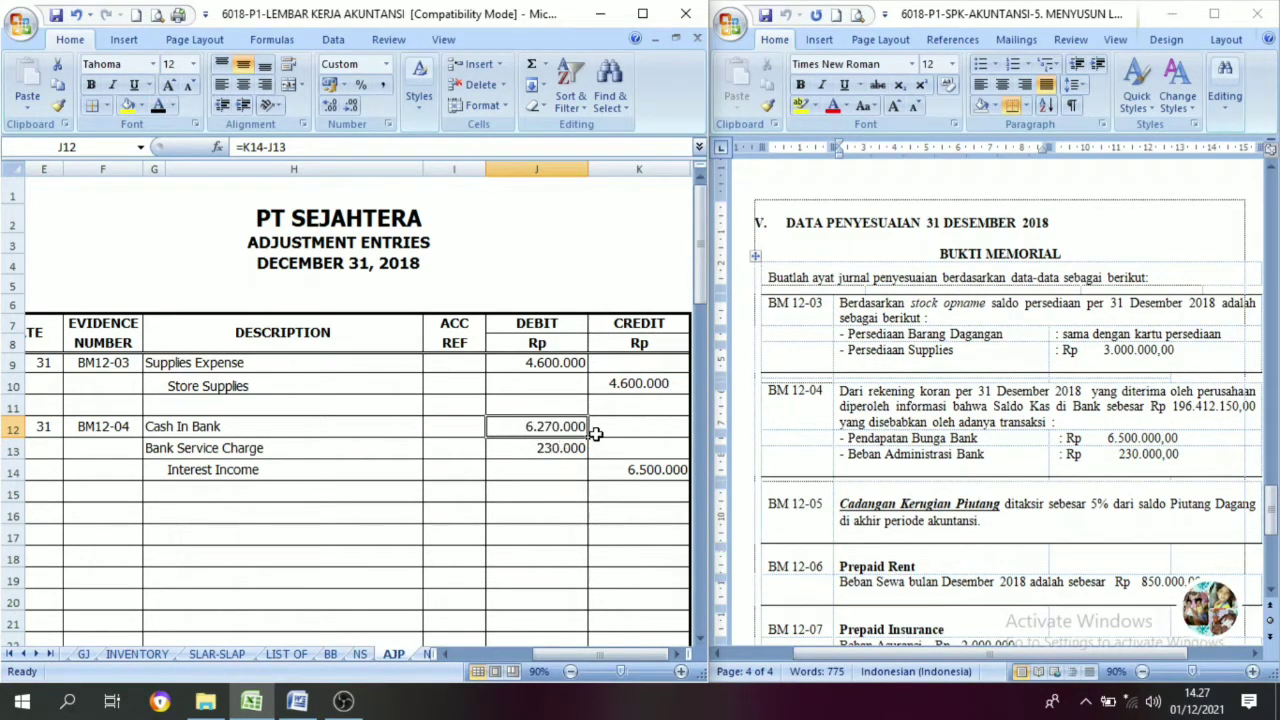
Check how the Cash In Bank debit in J12 is derived from the Interest Income credit and the Bank Service Charge debit.
{"action": "left_click", "coordinate": [630, 471]}
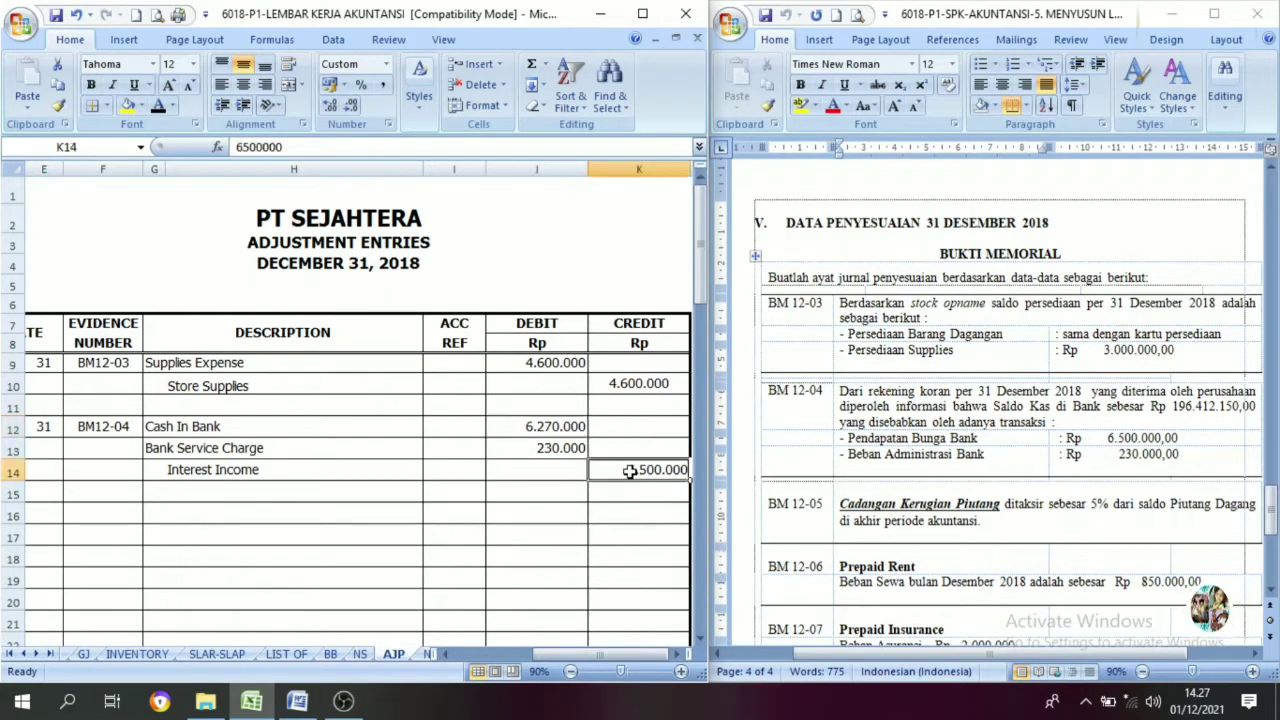
{"action": "left_click", "coordinate": [522, 449]}
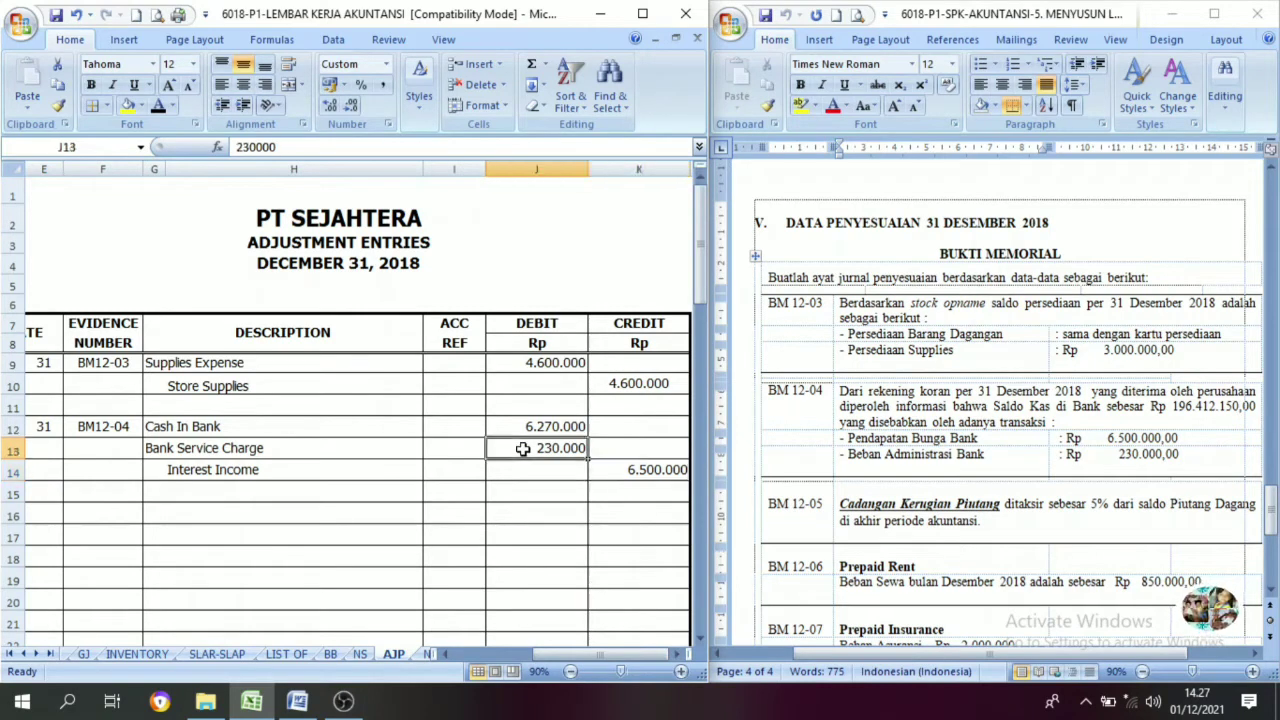
{"action": "left_click", "coordinate": [527, 426]}
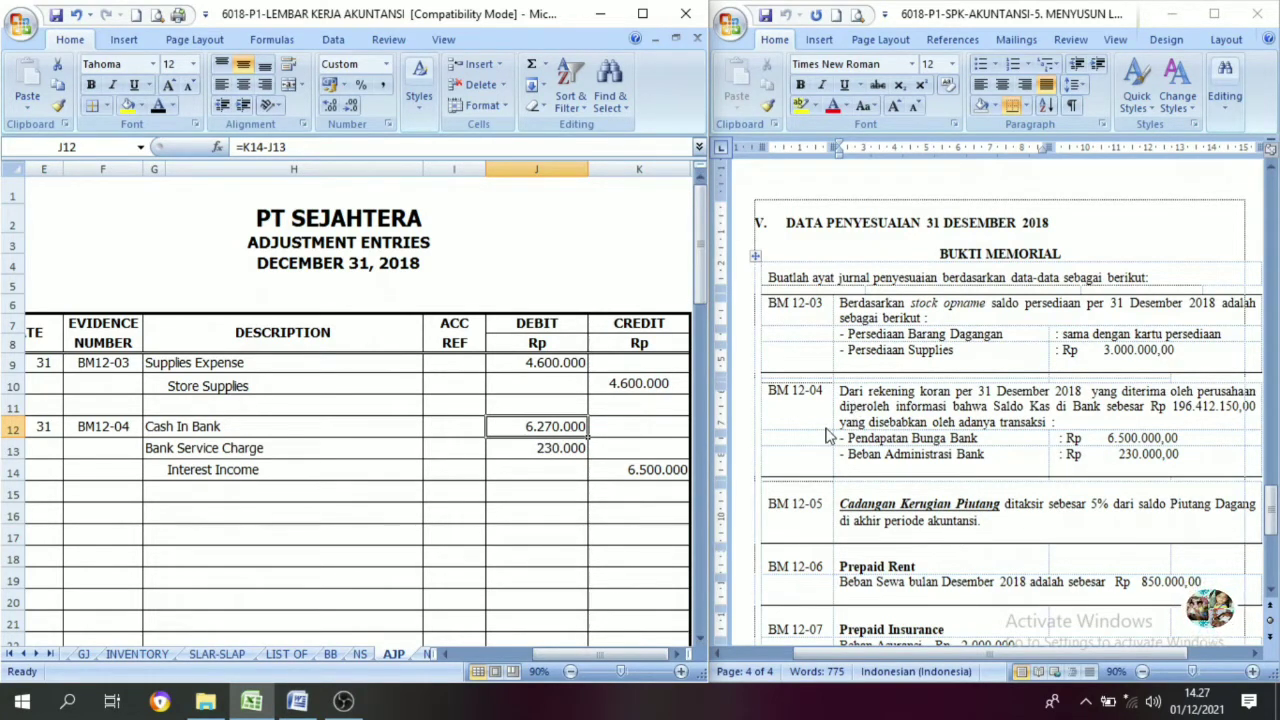
{"action": "scroll", "coordinate": [815, 522], "scroll_direction": "down", "scroll_amount": 1}
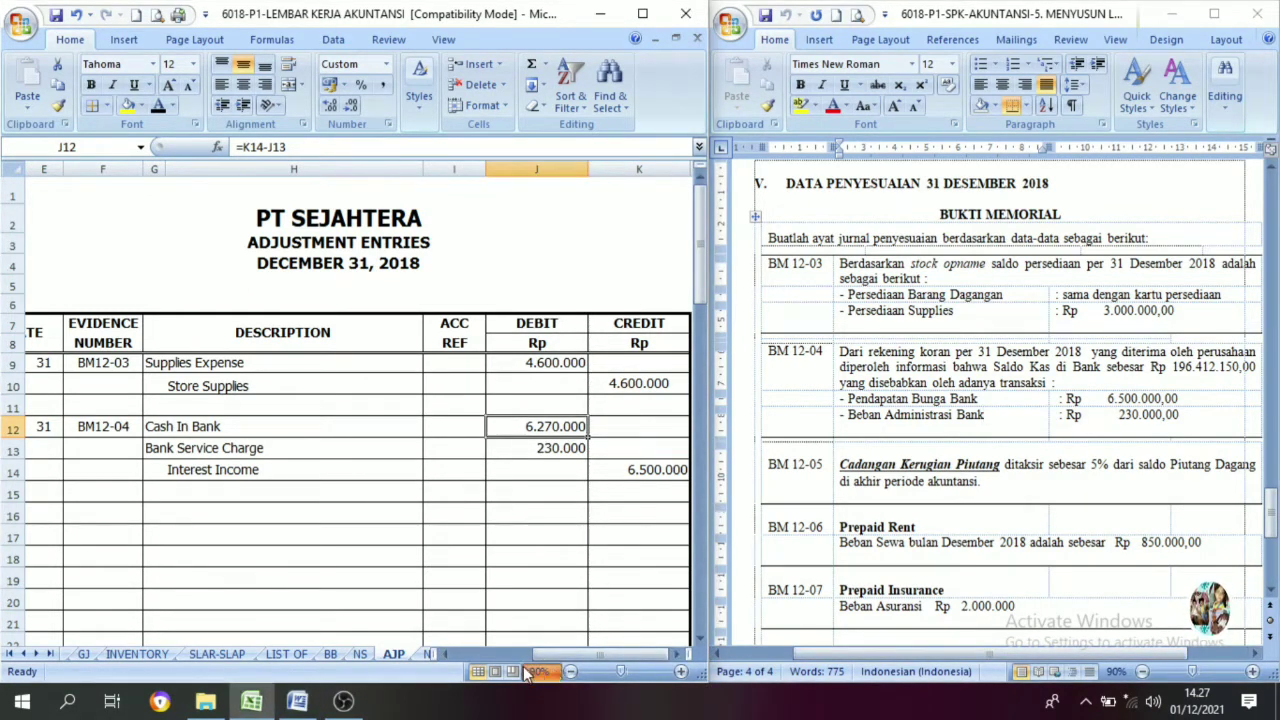
{"action": "left_click", "coordinate": [555, 670]}
{"action": "key", "text": "Escape"}
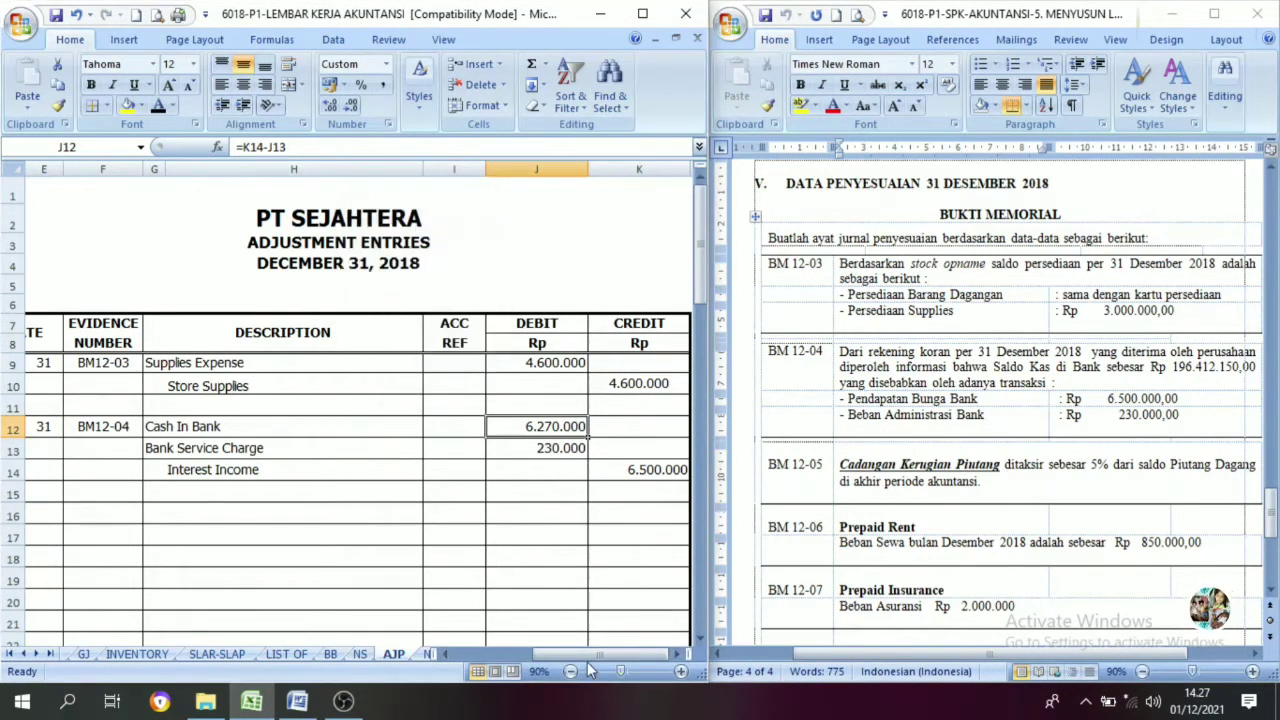
{"action": "left_click_drag", "start_coordinate": [590, 653], "coordinate": [505, 653]}
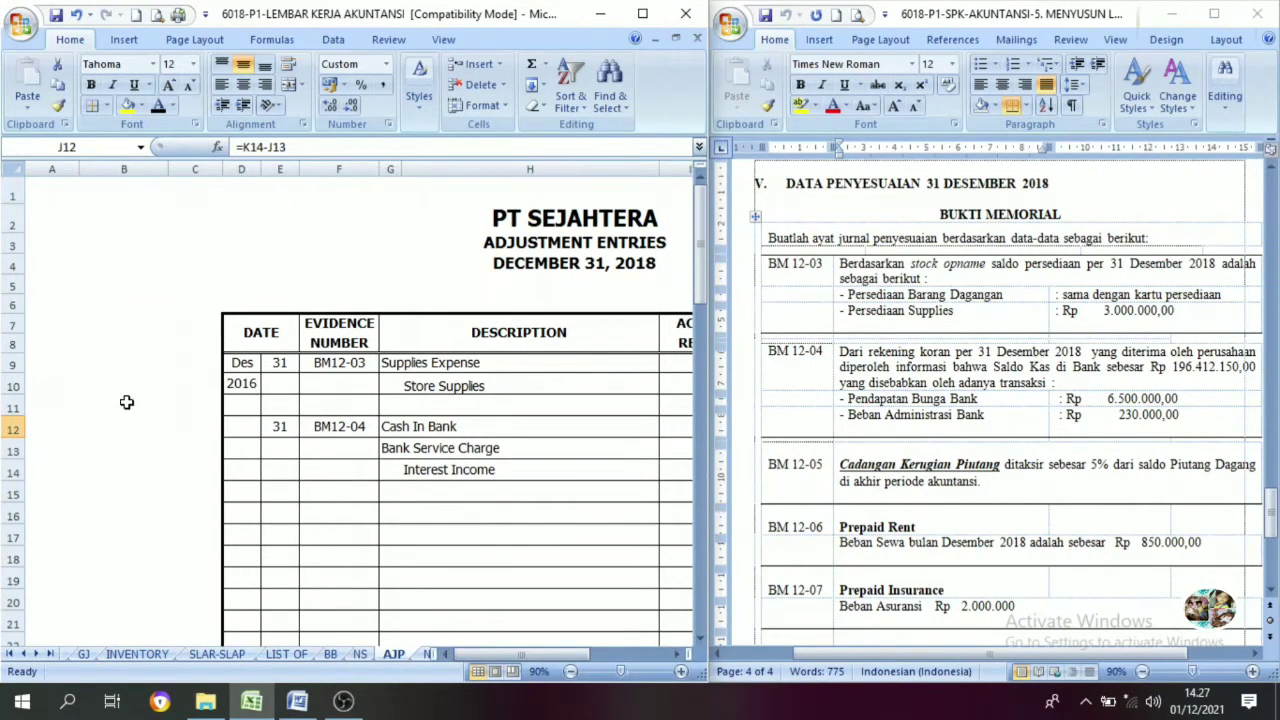
{"action": "left_click", "coordinate": [127, 404]}
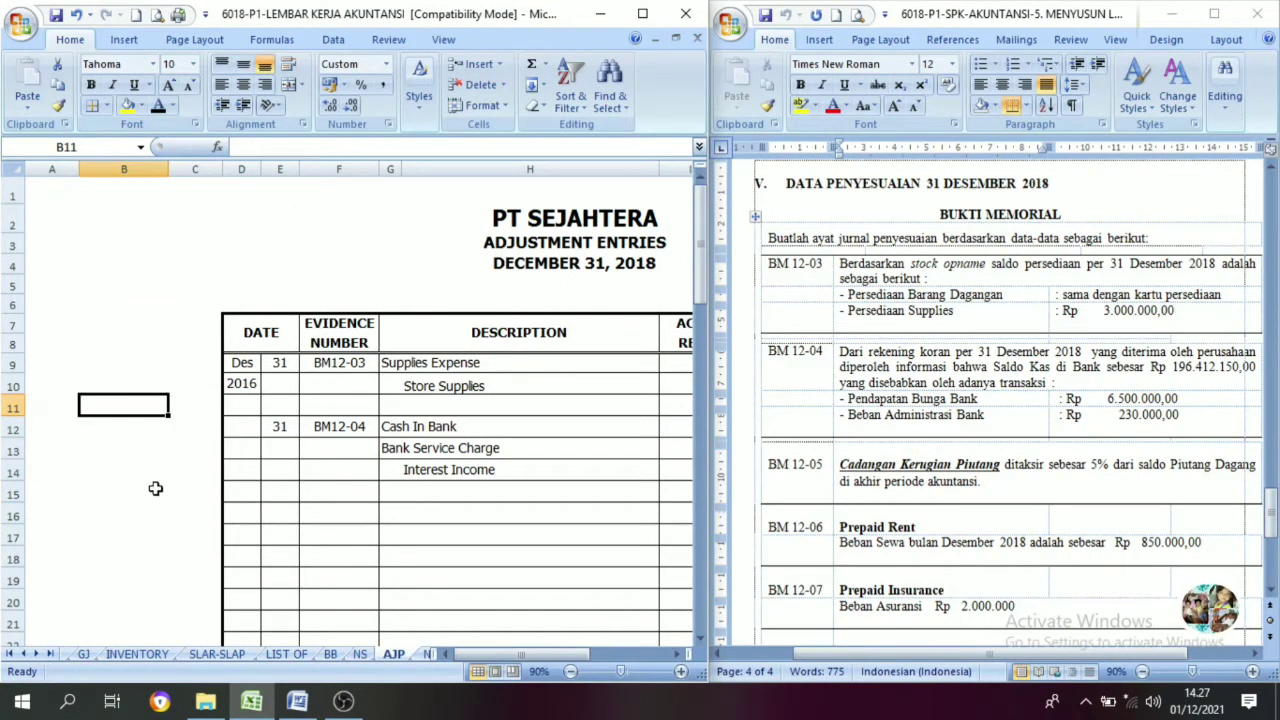
{"action": "type", "text": "="}
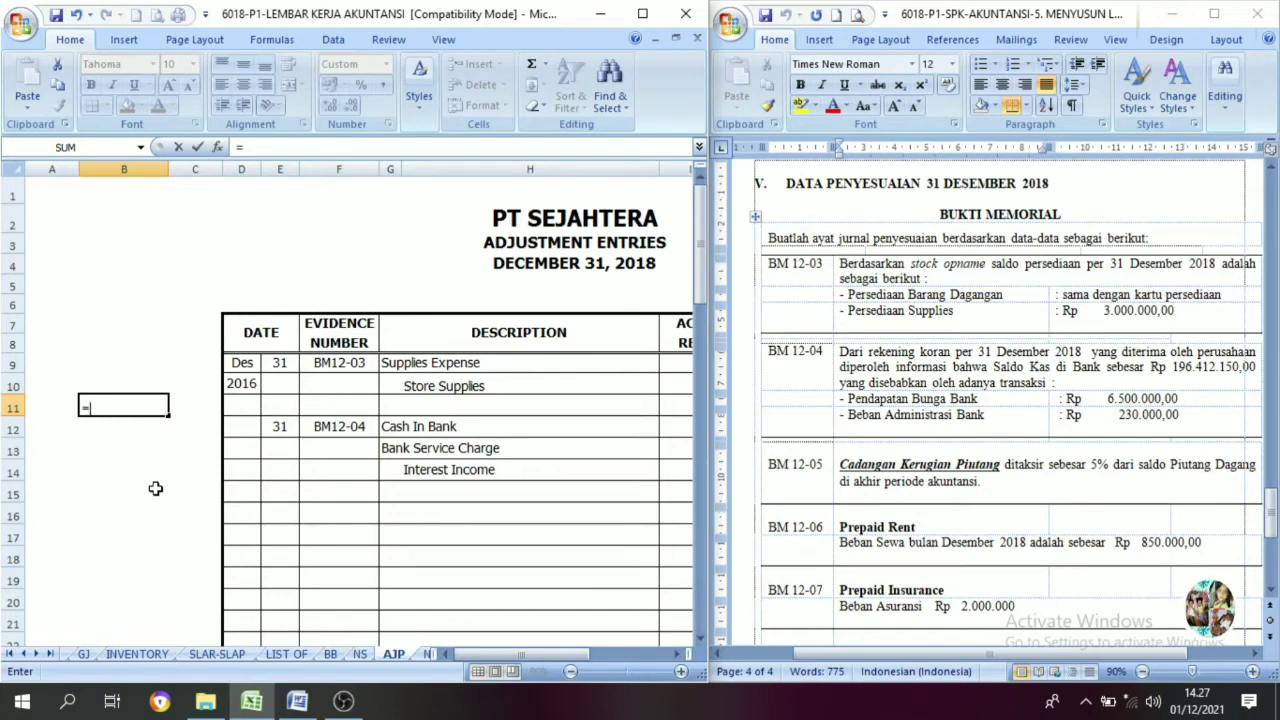
{"action": "key", "text": "Escape"}
{"action": "left_click", "coordinate": [130, 478]}
Look up the Account Receivable debit balance on the NS sheet for BM 12-05 and open the BB ledger sheet.
{"action": "left_click", "coordinate": [362, 655]}
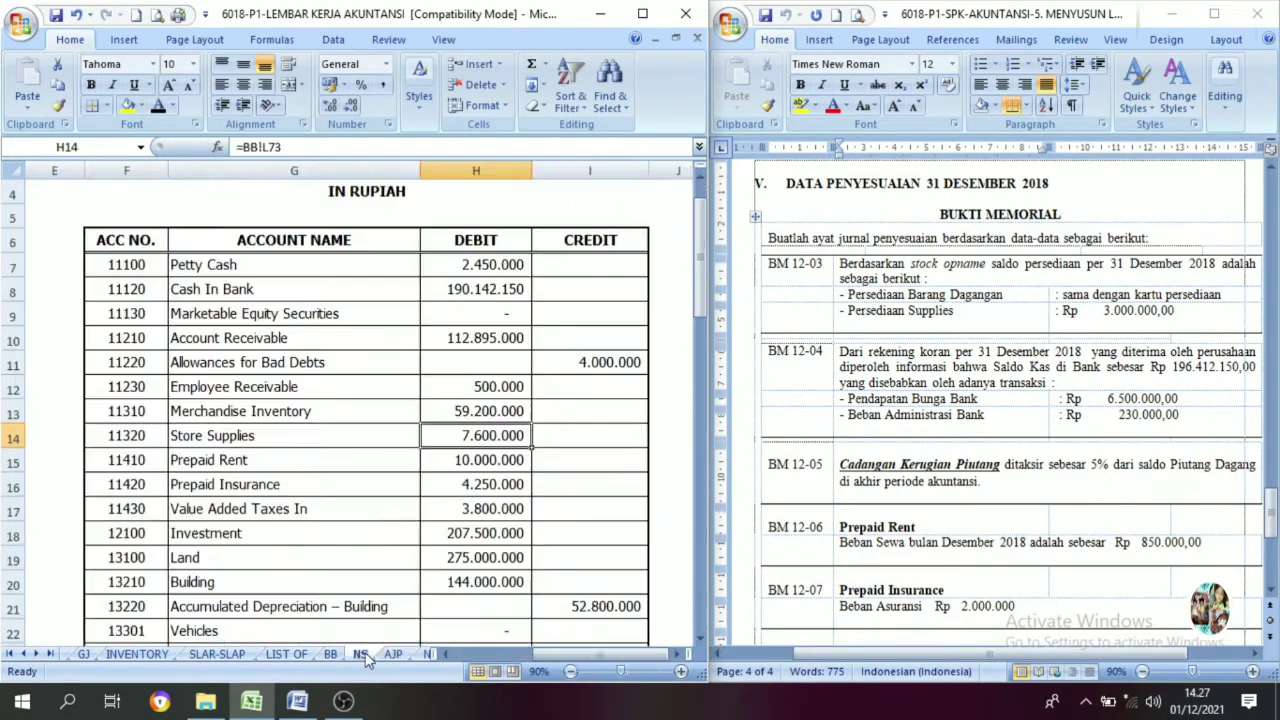
{"action": "left_click", "coordinate": [217, 339]}
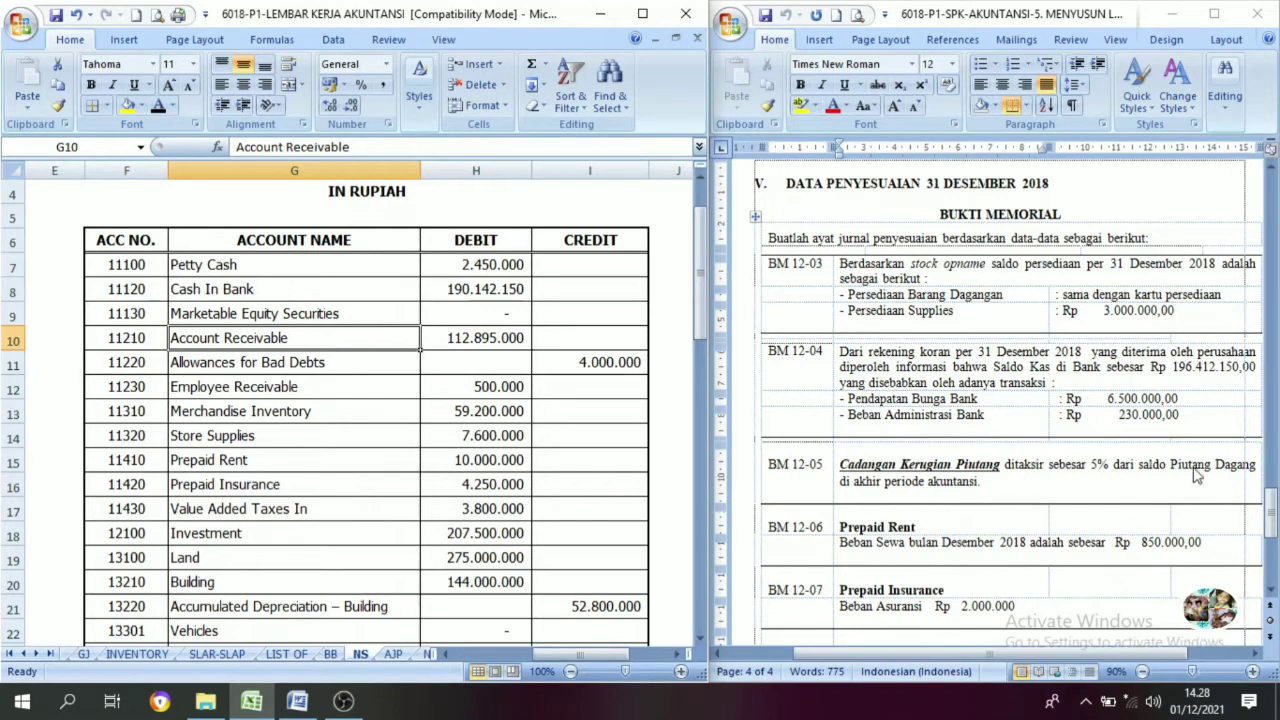
{"action": "left_click", "coordinate": [456, 340]}
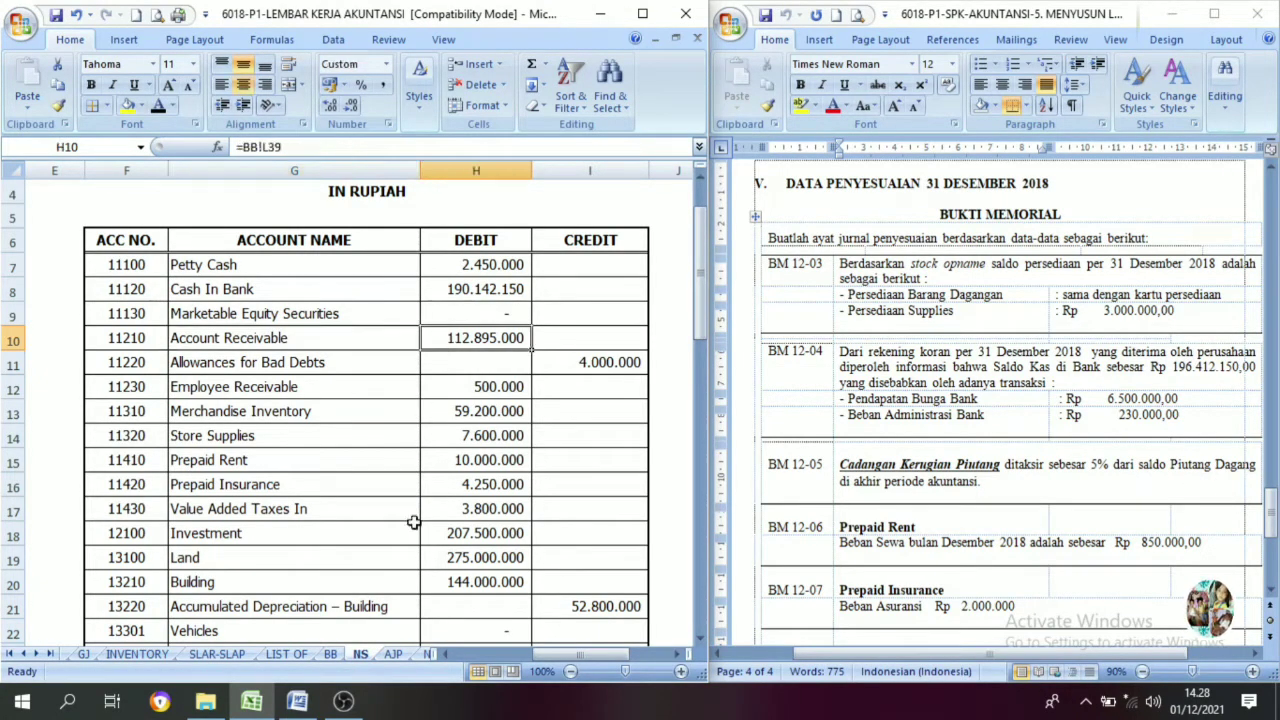
{"action": "left_click", "coordinate": [331, 653]}
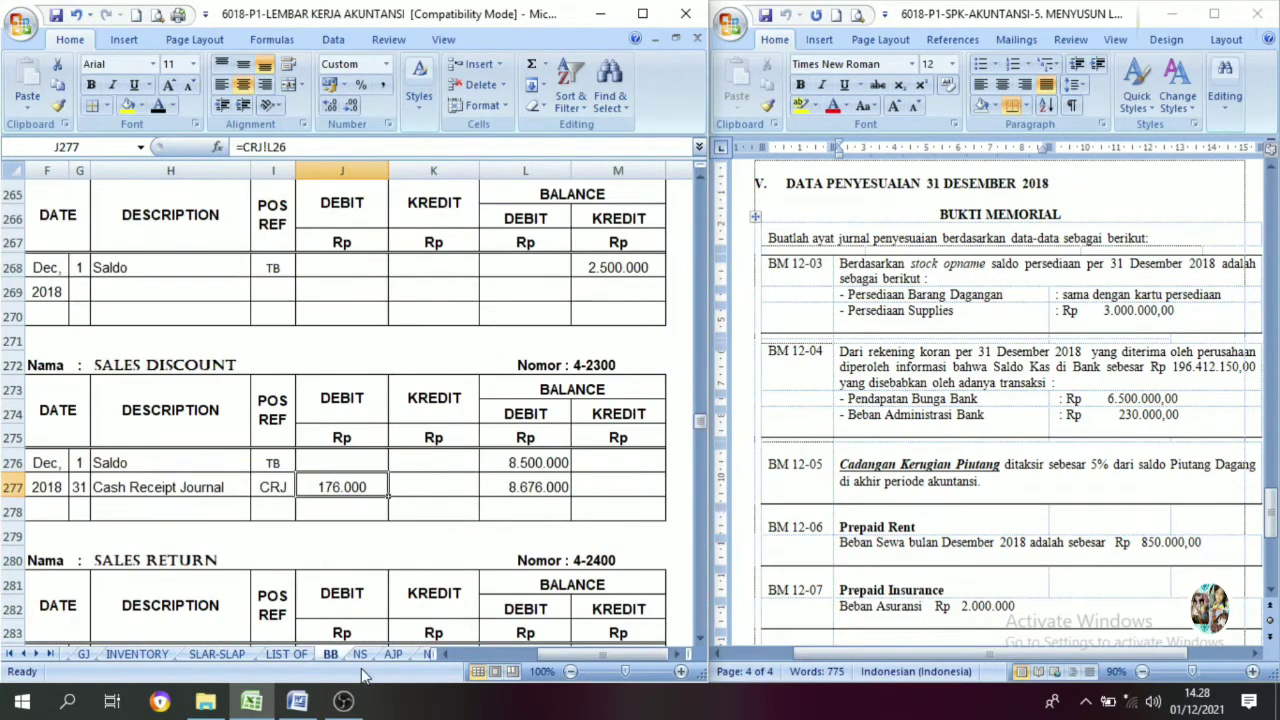
Calculate 5% of the Account Receivable debit in NS cell H10 in AJP cell B14 and show it with thousands separators and no decimals.
{"action": "left_click", "coordinate": [360, 654]}
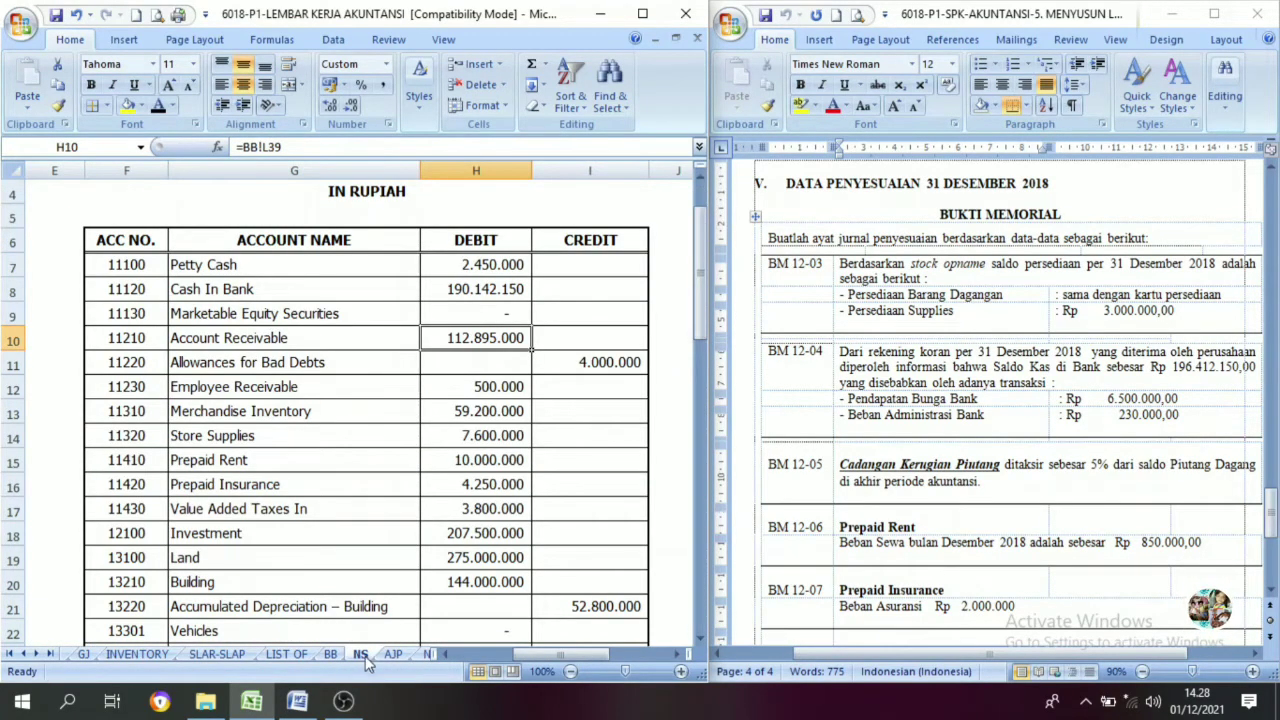
{"action": "left_click", "coordinate": [393, 654]}
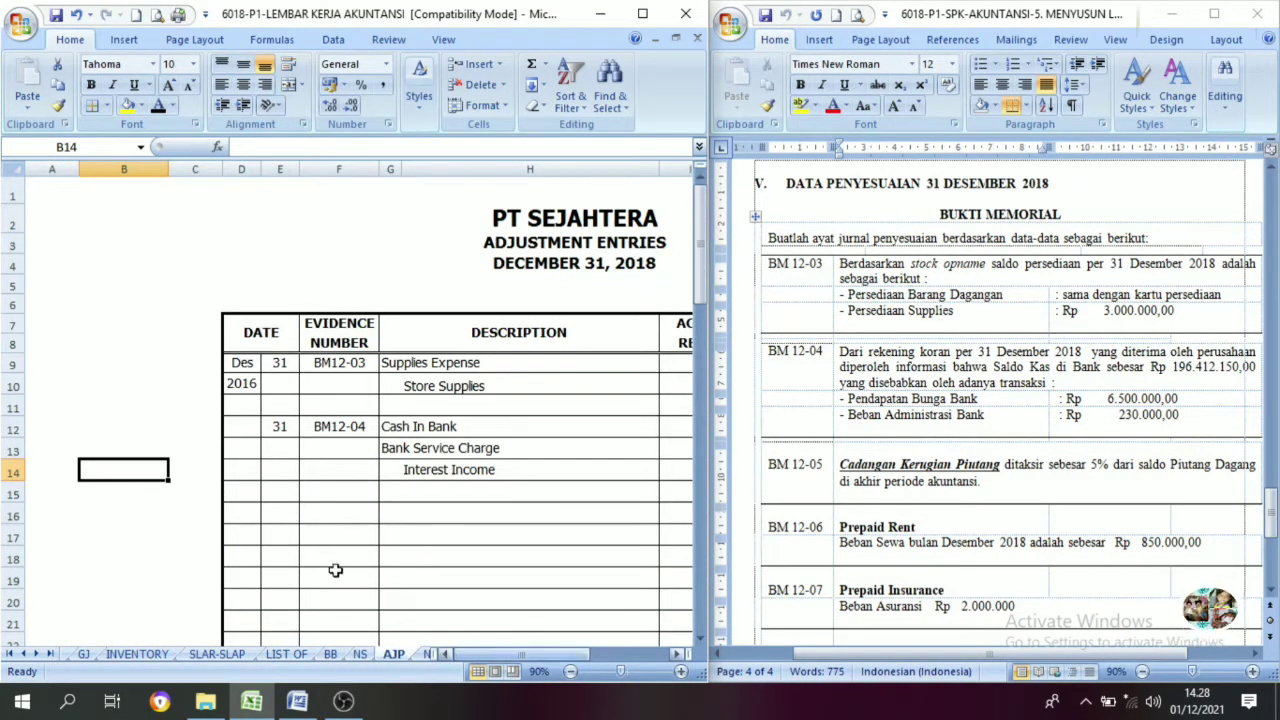
{"action": "type", "text": "=5%*"}
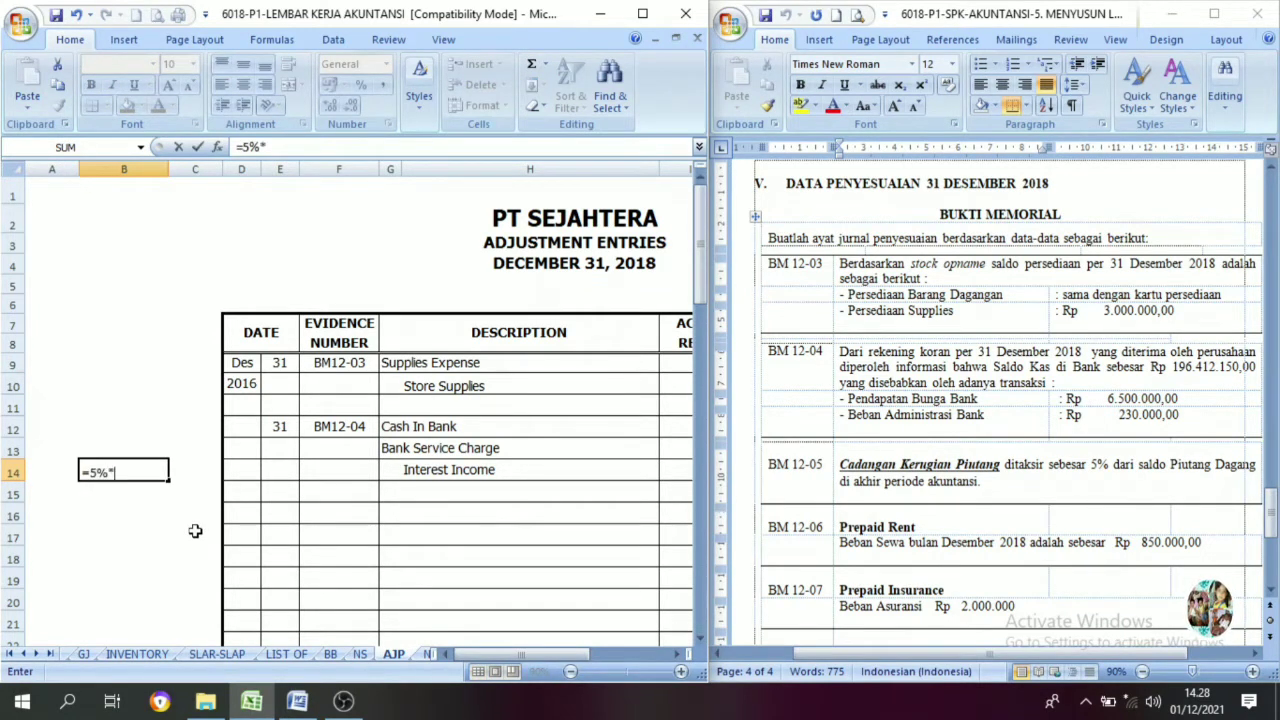
{"action": "left_click", "coordinate": [360, 654]}
{"action": "left_click", "coordinate": [462, 338]}
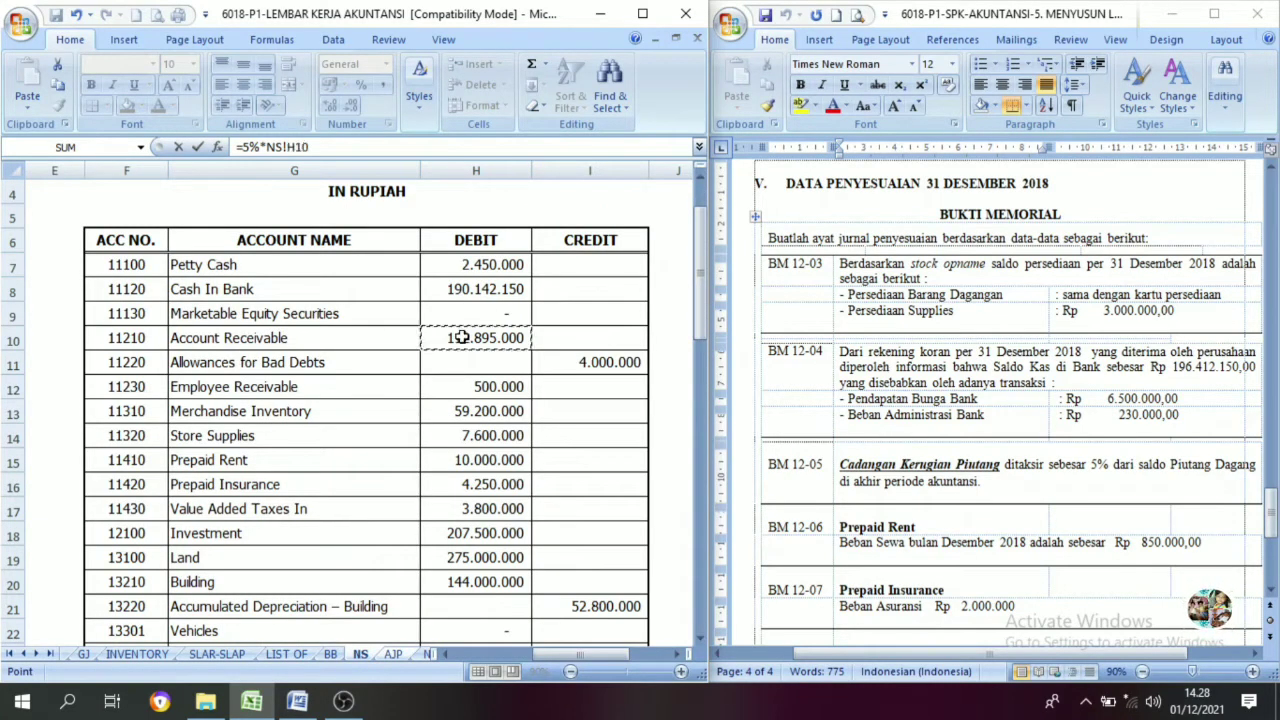
{"action": "key", "text": "Return"}
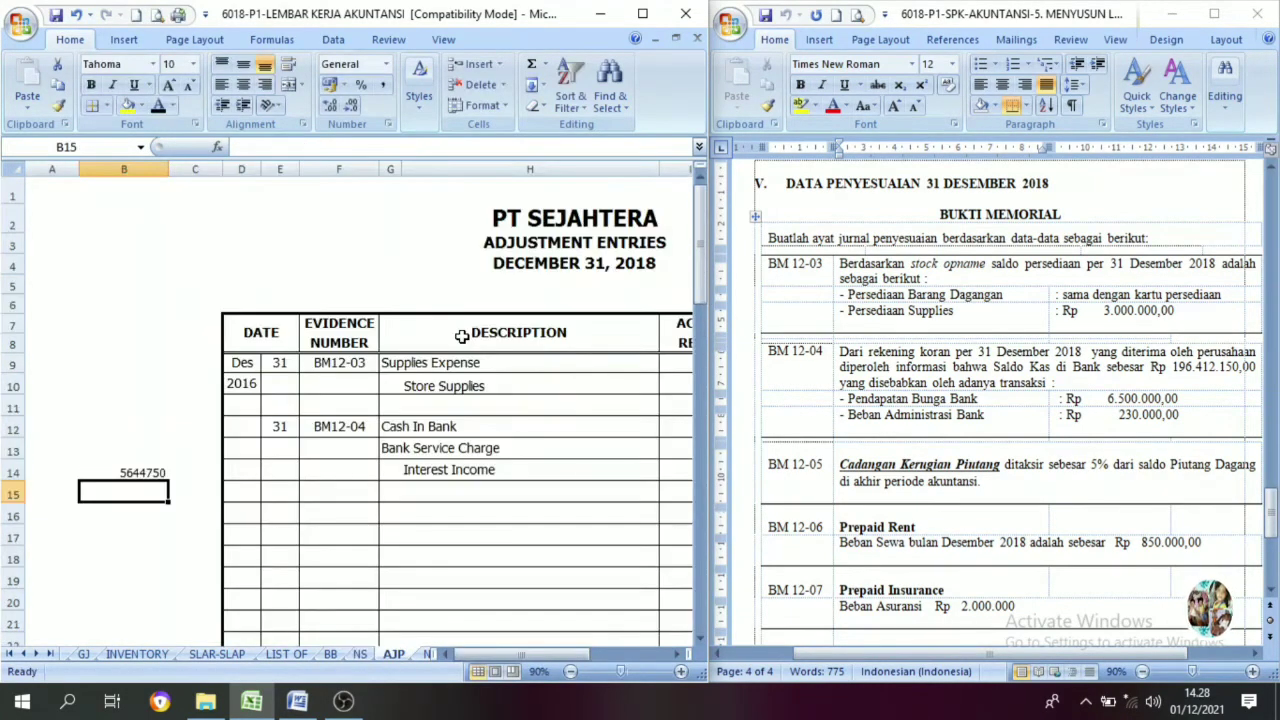
{"action": "left_click", "coordinate": [143, 473]}
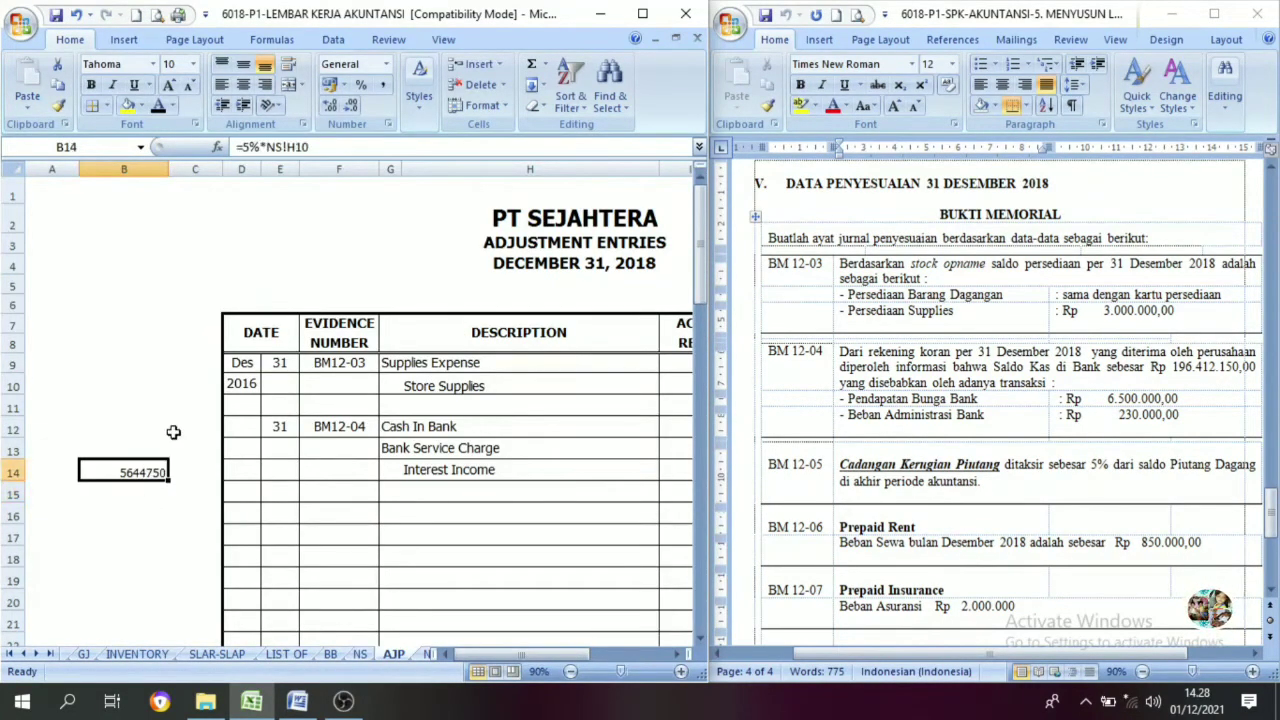
{"action": "left_click", "coordinate": [386, 87]}
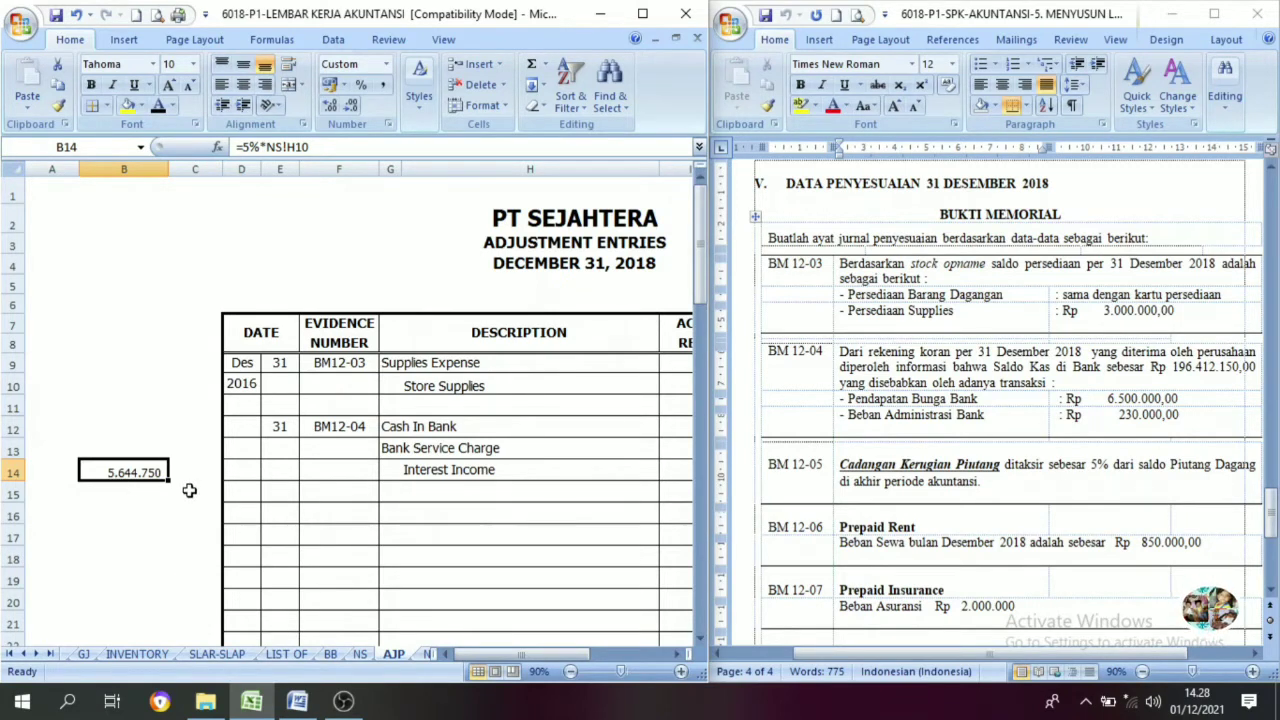
Compare the existing Allowances for Bad Debts credit in I11 on the NS sheet with the 5% estimate in B14 on the AJP sheet.
{"action": "left_click", "coordinate": [360, 654]}
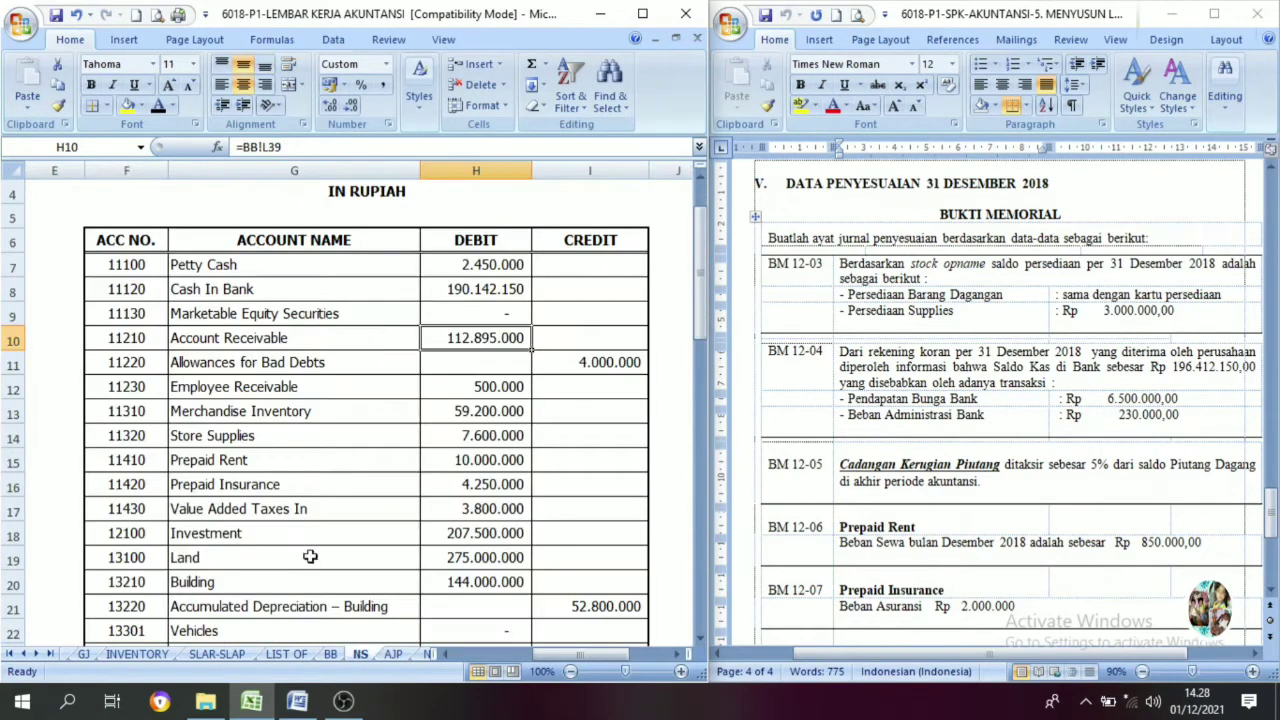
{"action": "left_click", "coordinate": [594, 362]}
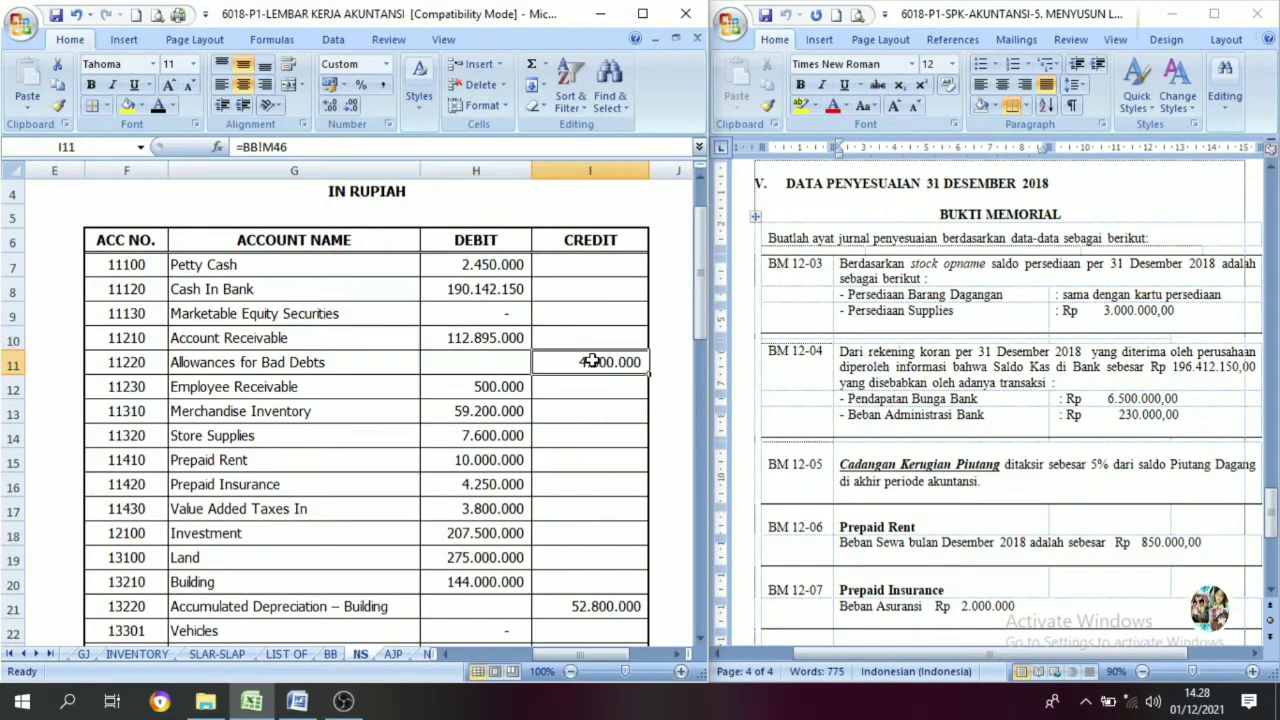
{"action": "left_click", "coordinate": [347, 372]}
{"action": "left_click", "coordinate": [604, 362]}
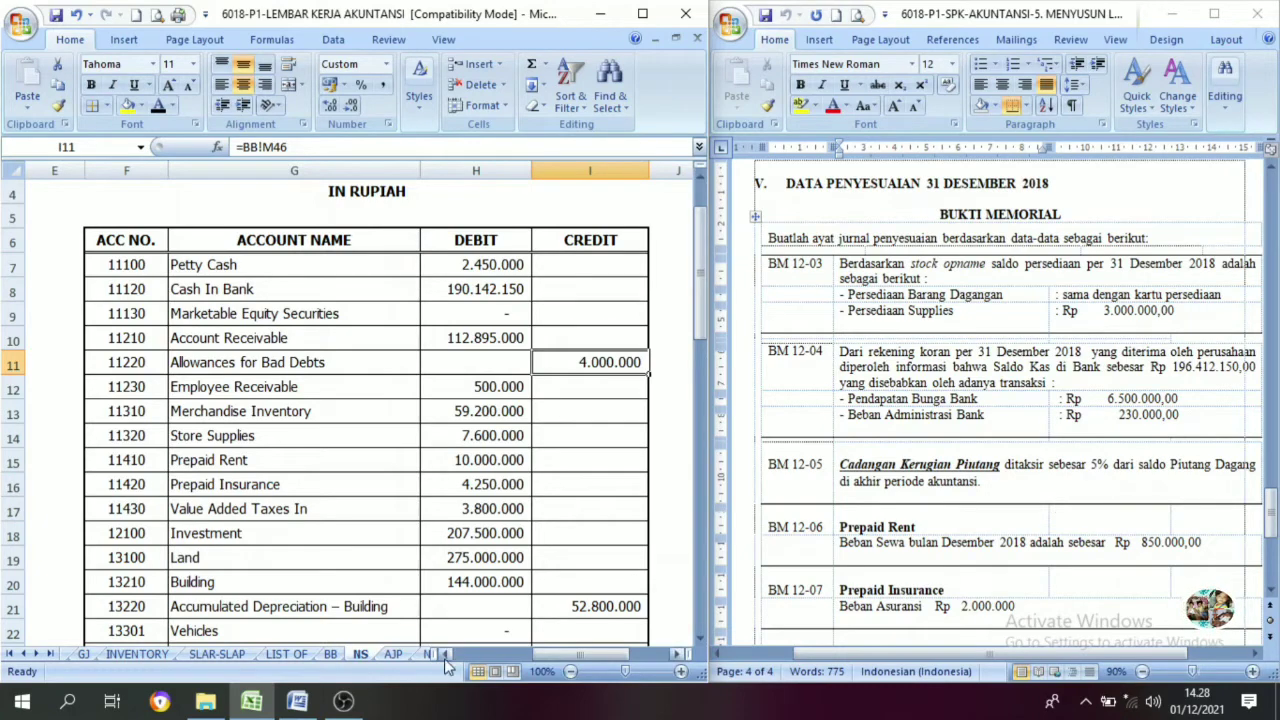
{"action": "left_click", "coordinate": [393, 654]}
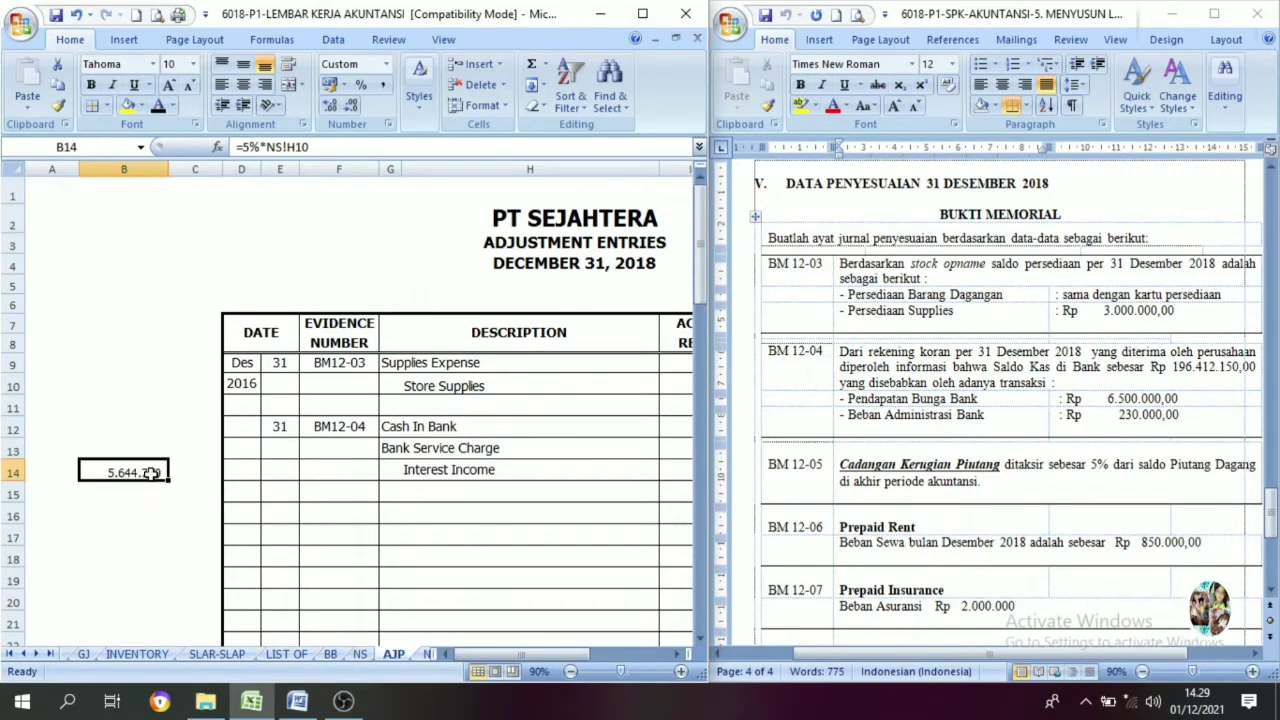
{"action": "left_click", "coordinate": [360, 654]}
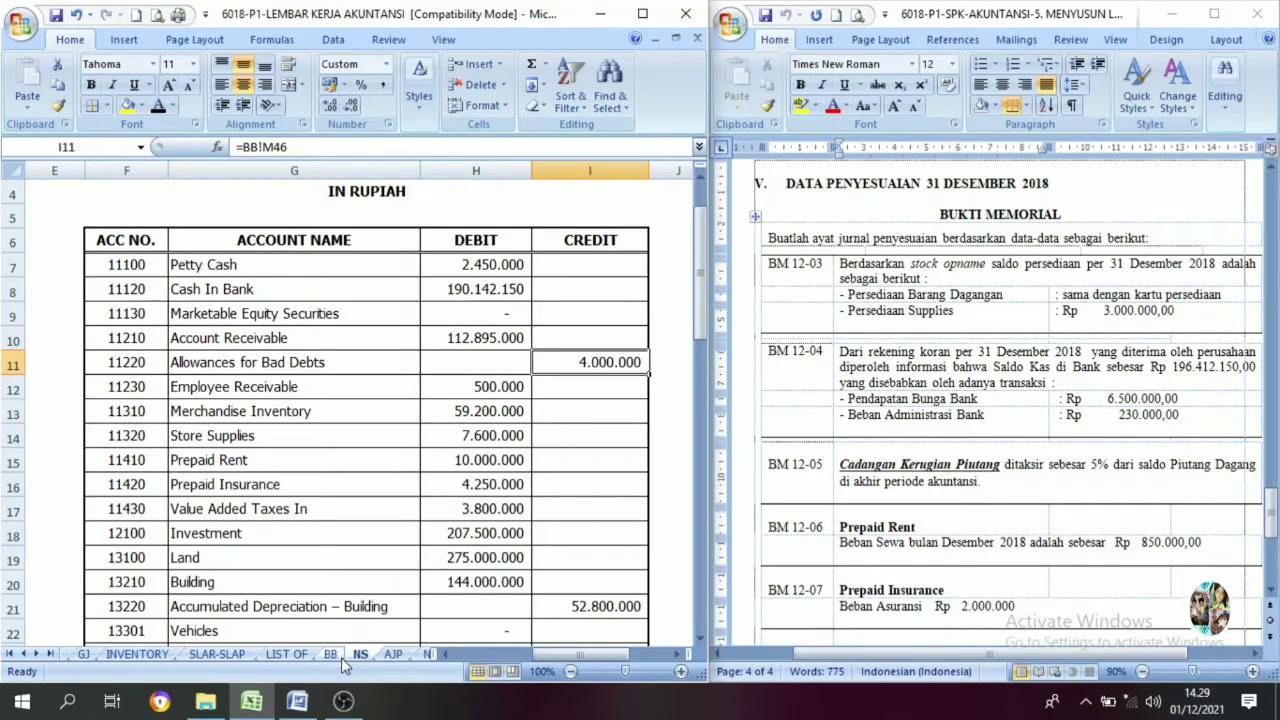
{"action": "left_click", "coordinate": [391, 655]}
{"action": "left_click", "coordinate": [140, 516]}
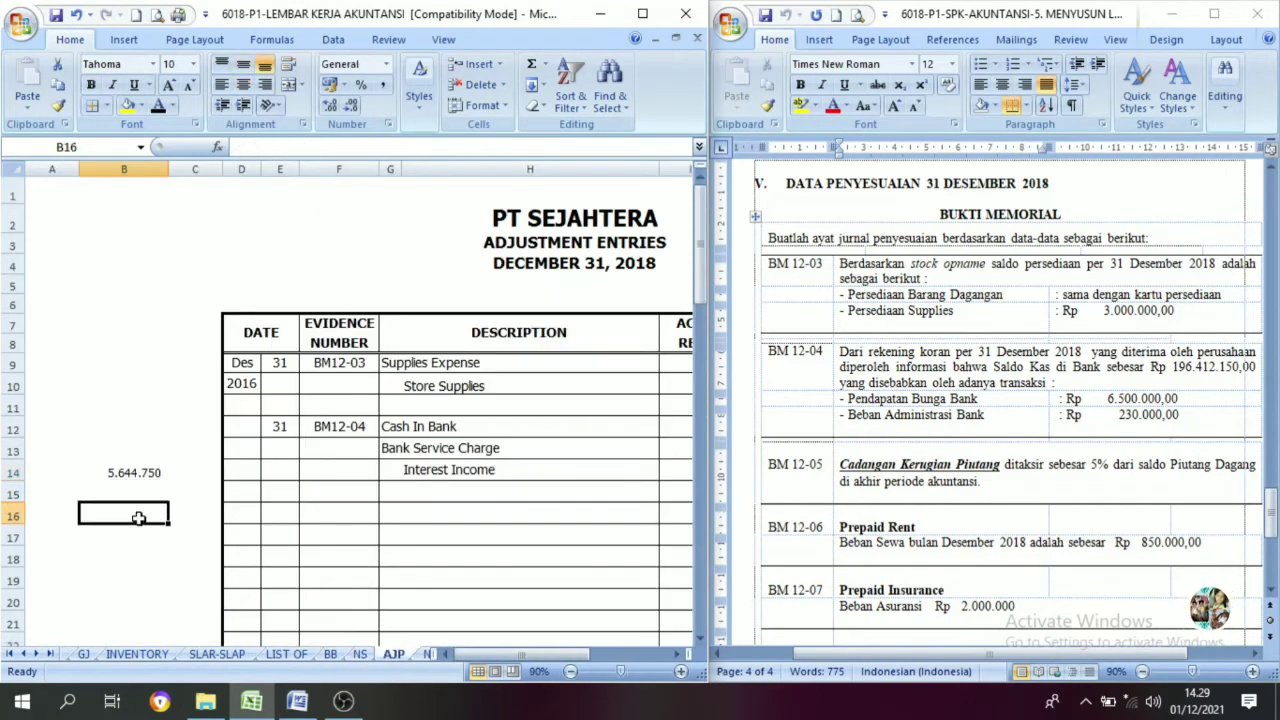
{"action": "left_click", "coordinate": [128, 490]}
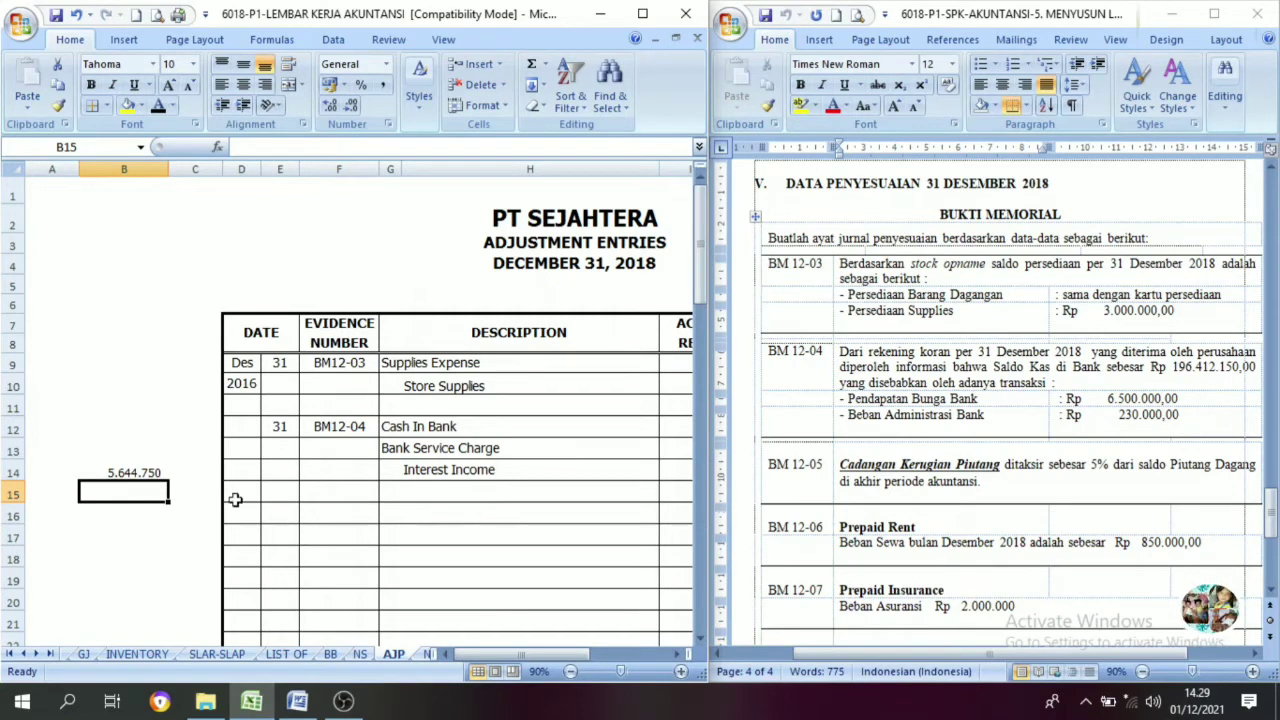
{"action": "left_click", "coordinate": [360, 653]}
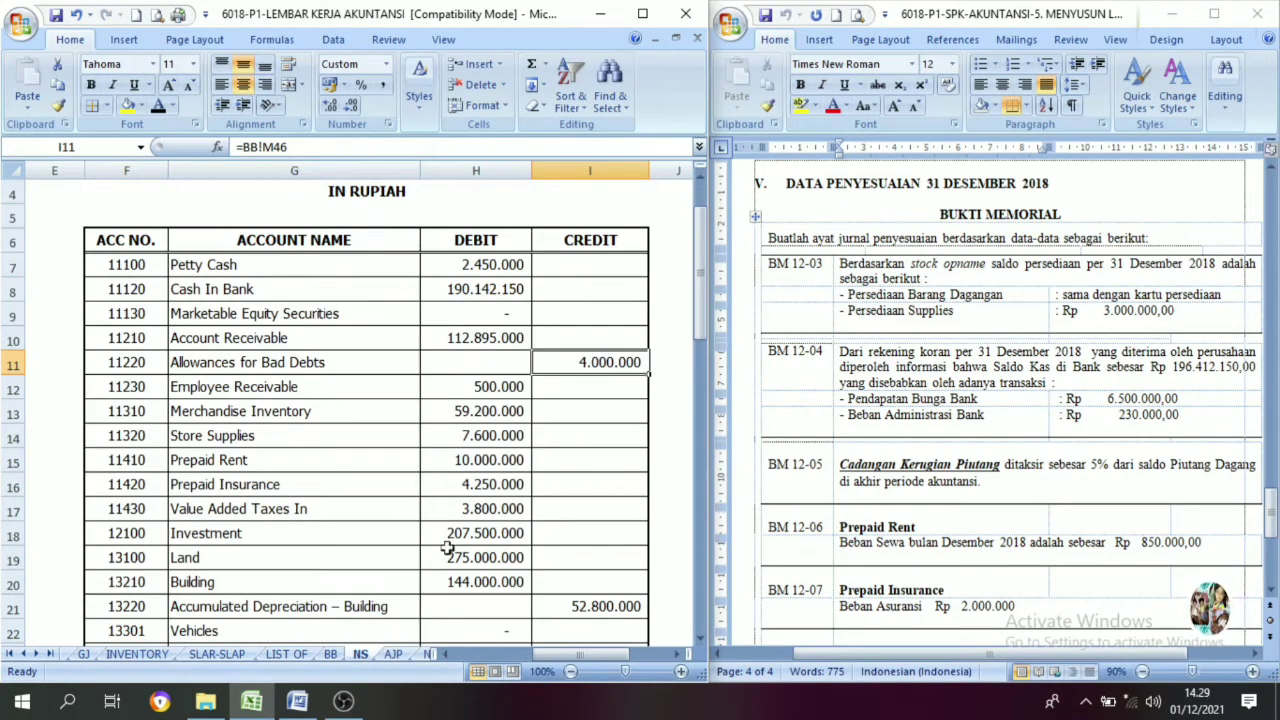
{"action": "left_click", "coordinate": [393, 653]}
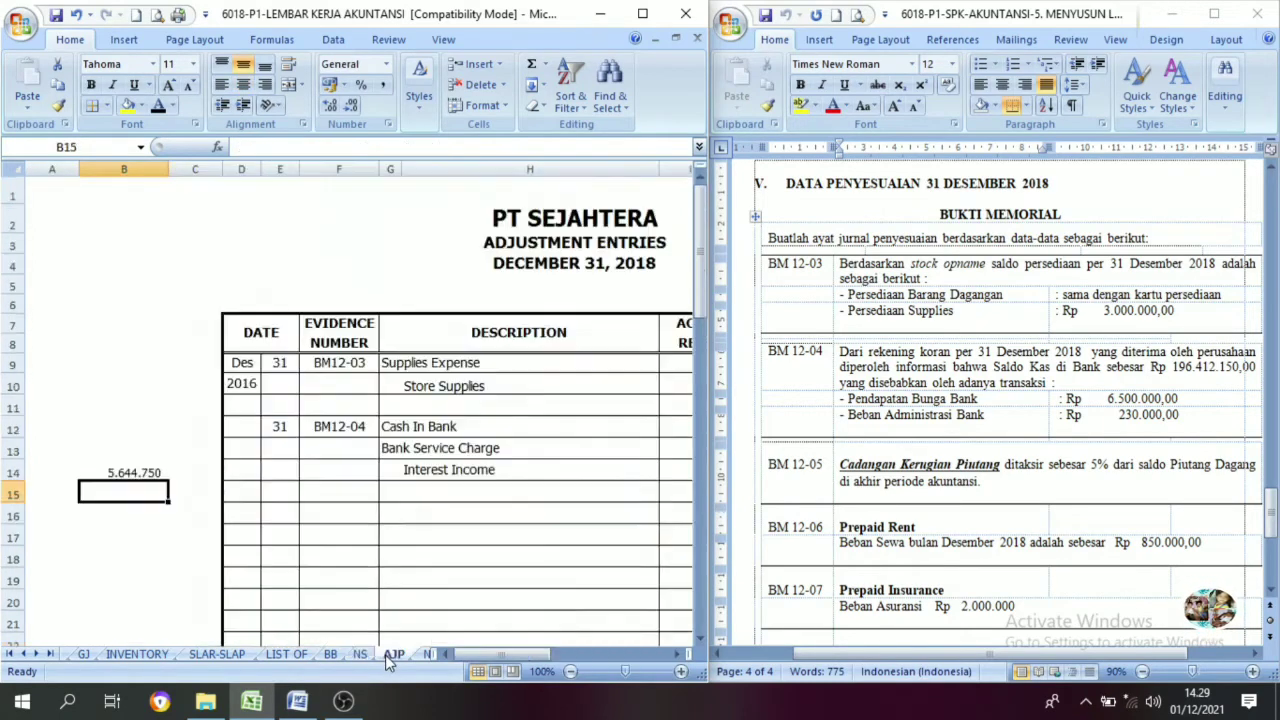
{"action": "left_click", "coordinate": [119, 473]}
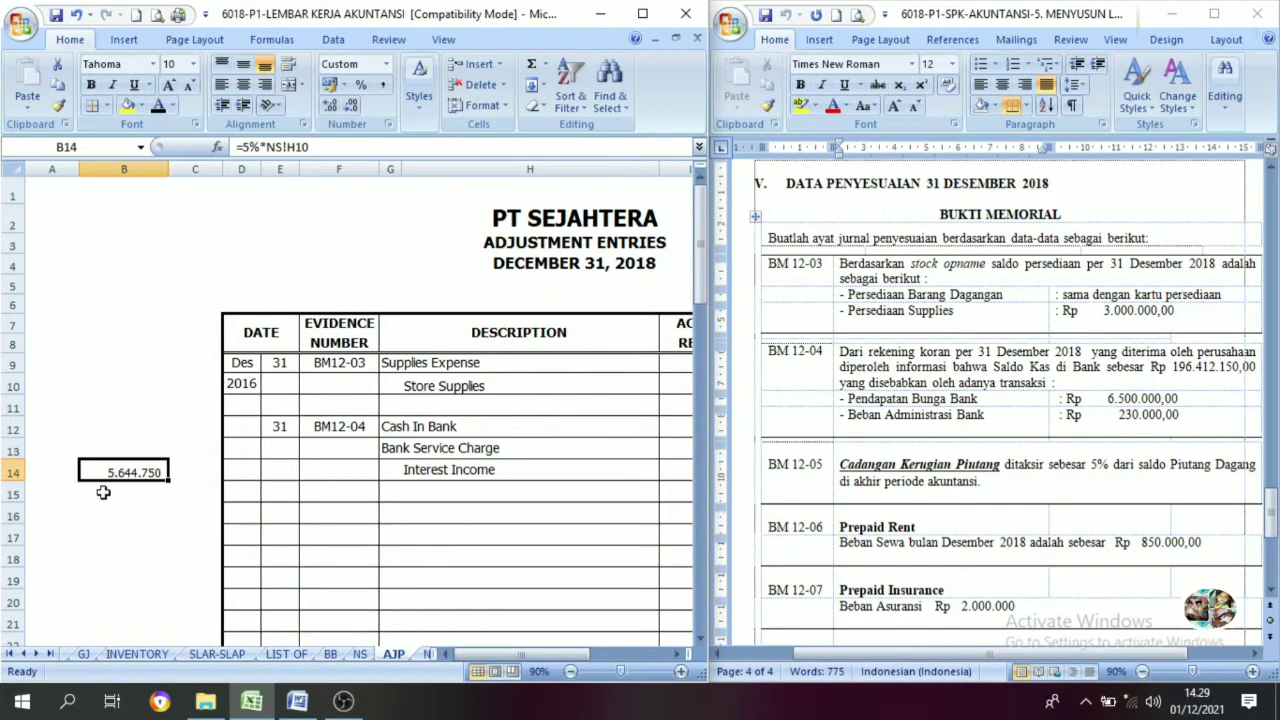
In AJP cell B15, subtract the Allowances for Bad Debts credit in NS cell I11 from the 5% estimate in B14.
{"action": "left_click", "coordinate": [103, 492]}
{"action": "type", "text": "="}
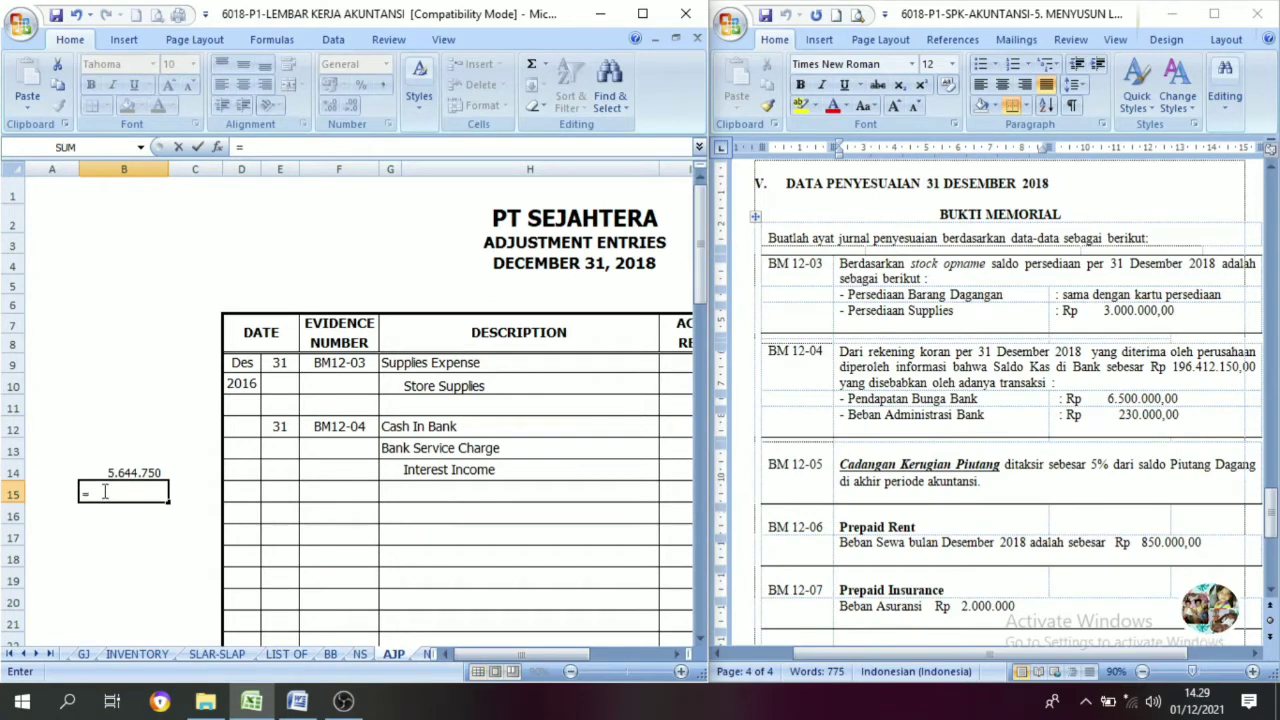
{"action": "left_click", "coordinate": [115, 472]}
{"action": "type", "text": "-"}
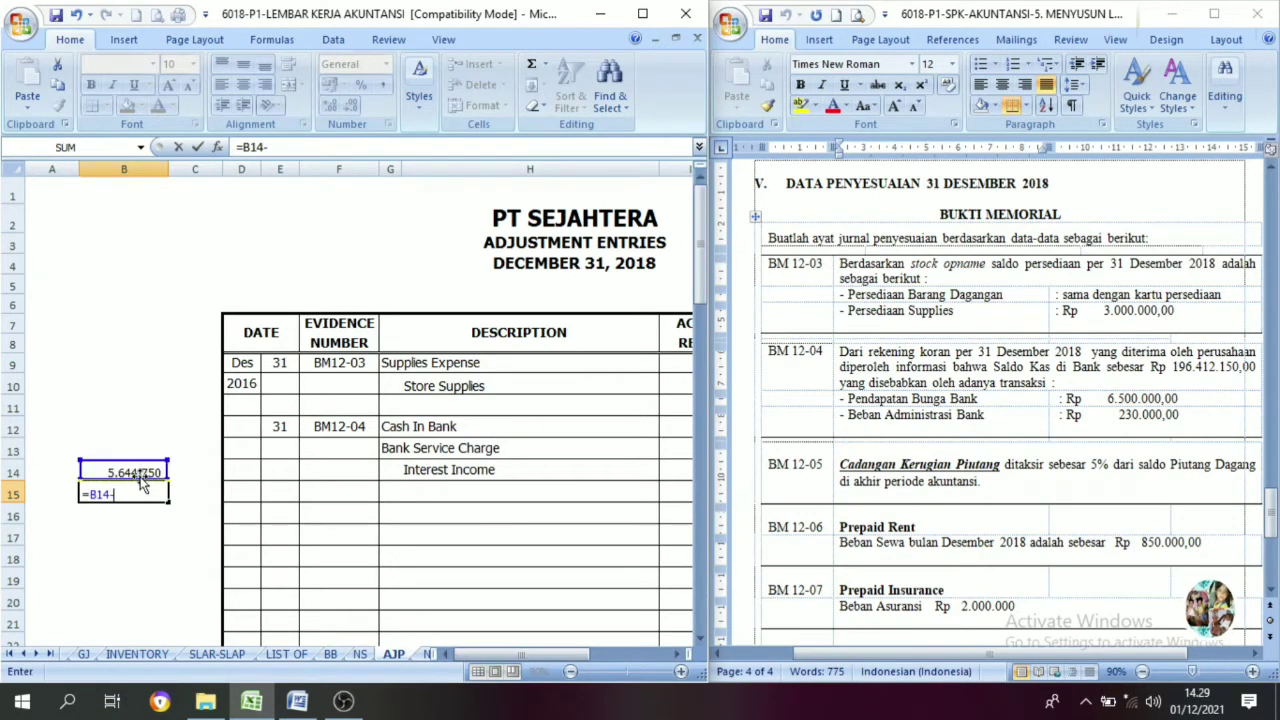
{"action": "left_click", "coordinate": [359, 654]}
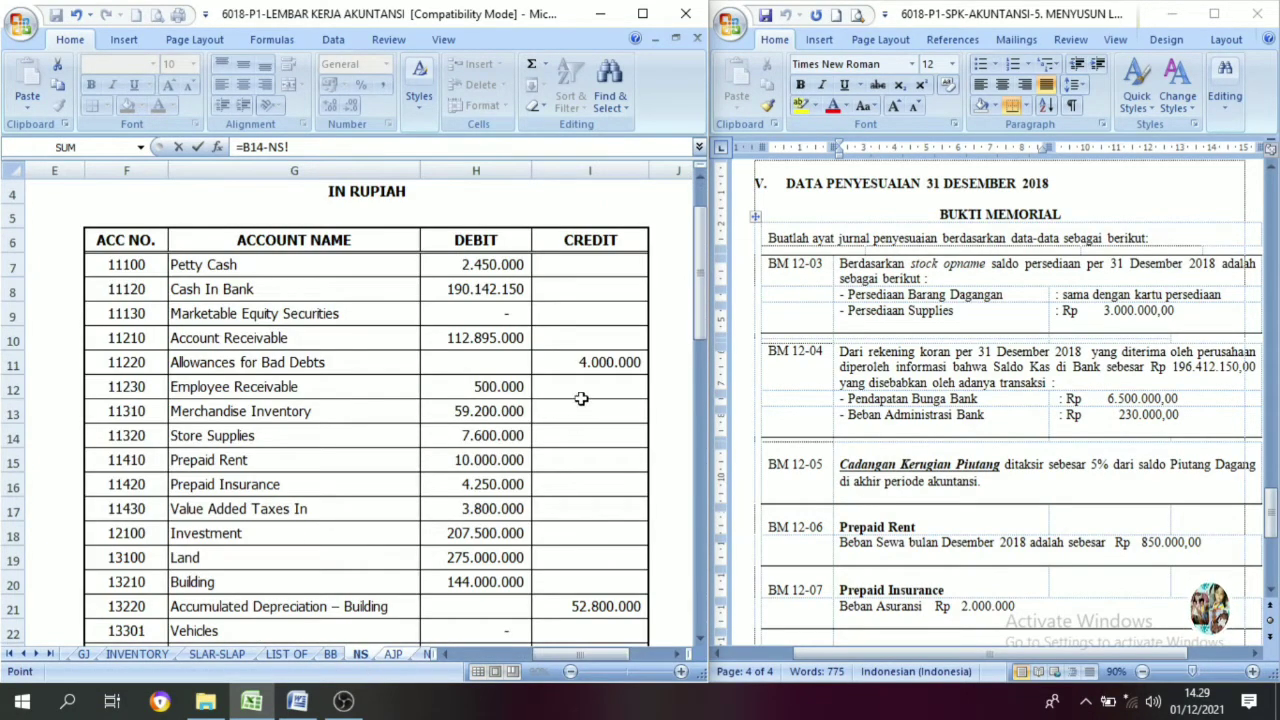
{"action": "left_click", "coordinate": [597, 367]}
{"action": "key", "text": "Return"}
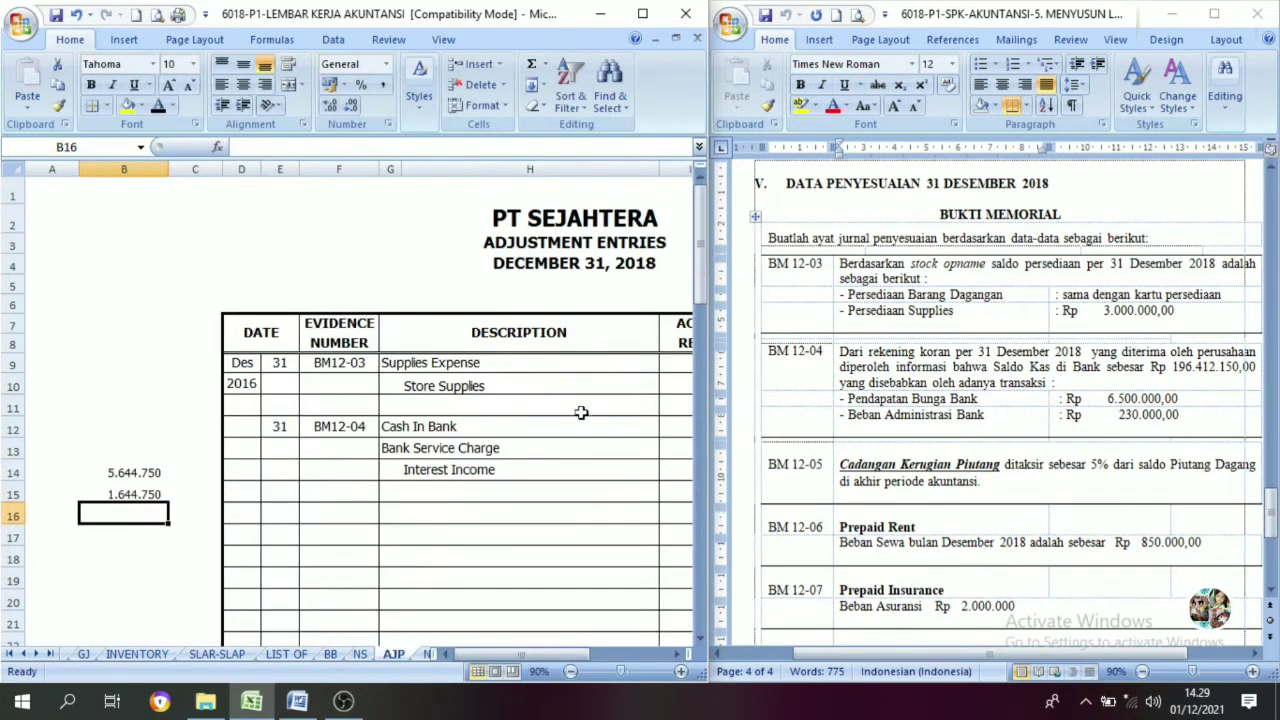
Review the B15 adjustment amount against the Allowances for Bad Debts row on the NS sheet and the BM 12-05 evidence.
{"action": "left_click", "coordinate": [143, 495]}
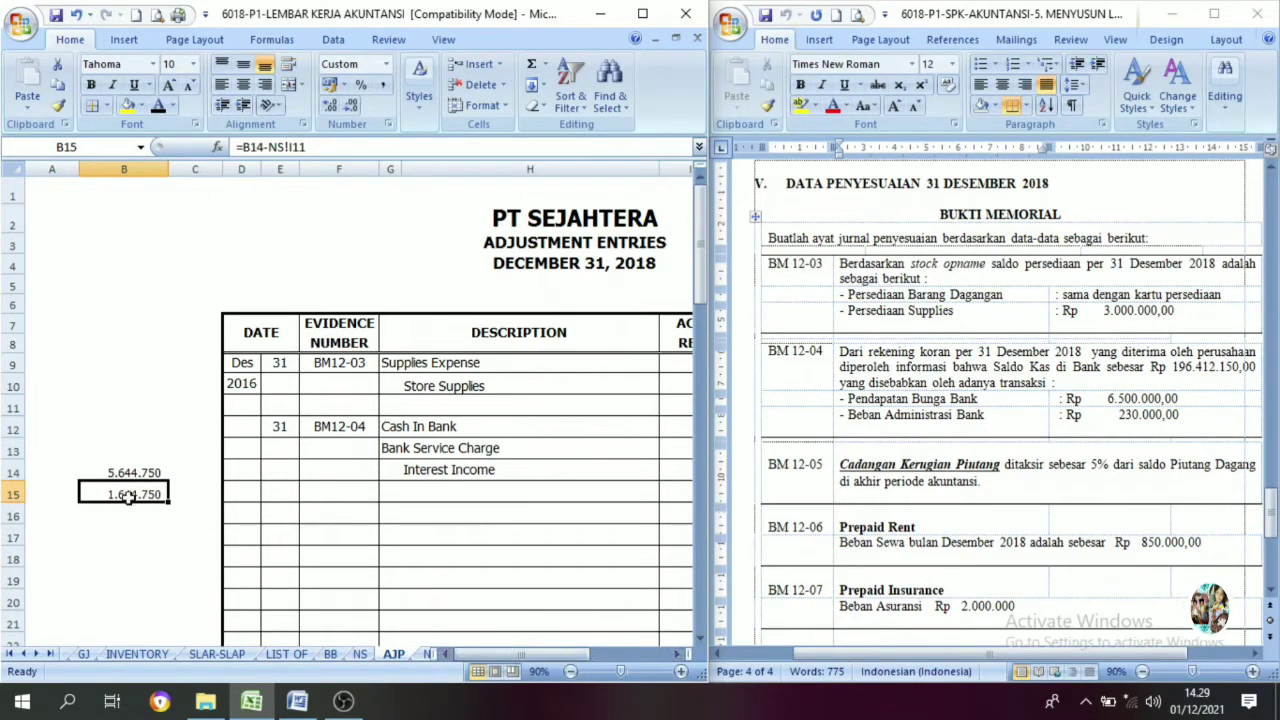
{"action": "left_click", "coordinate": [364, 656]}
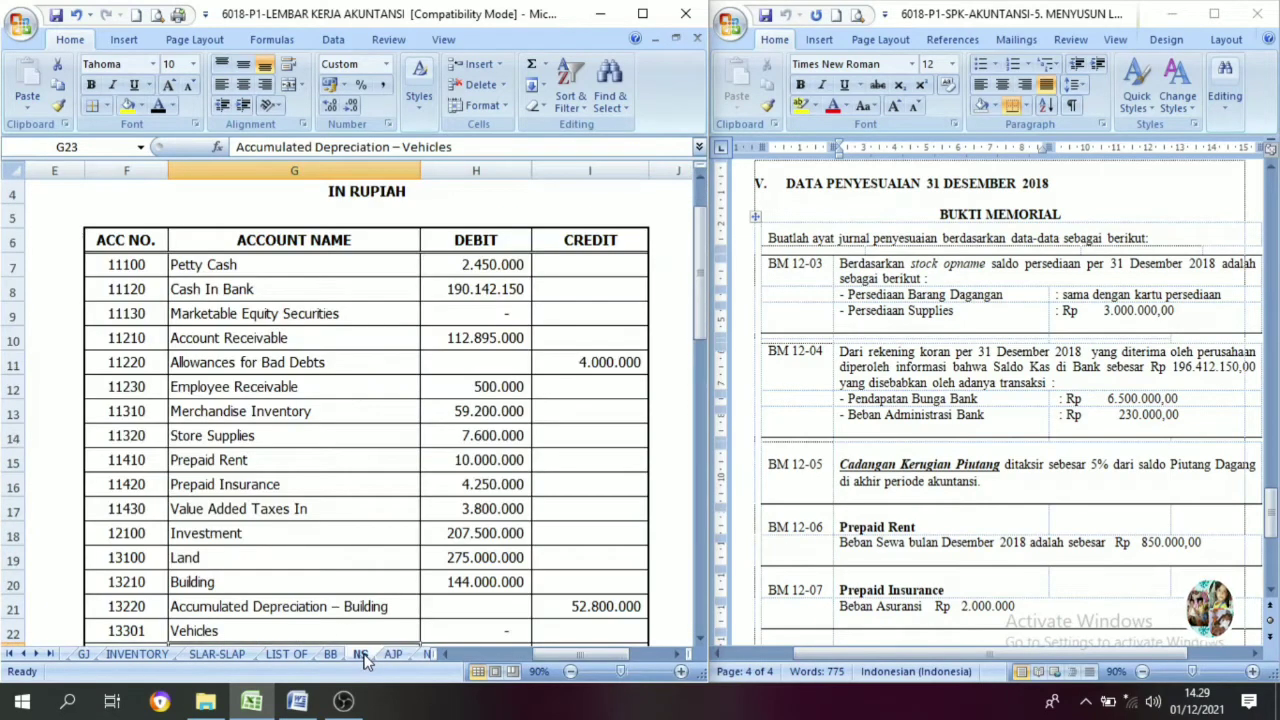
{"action": "left_click", "coordinate": [236, 364]}
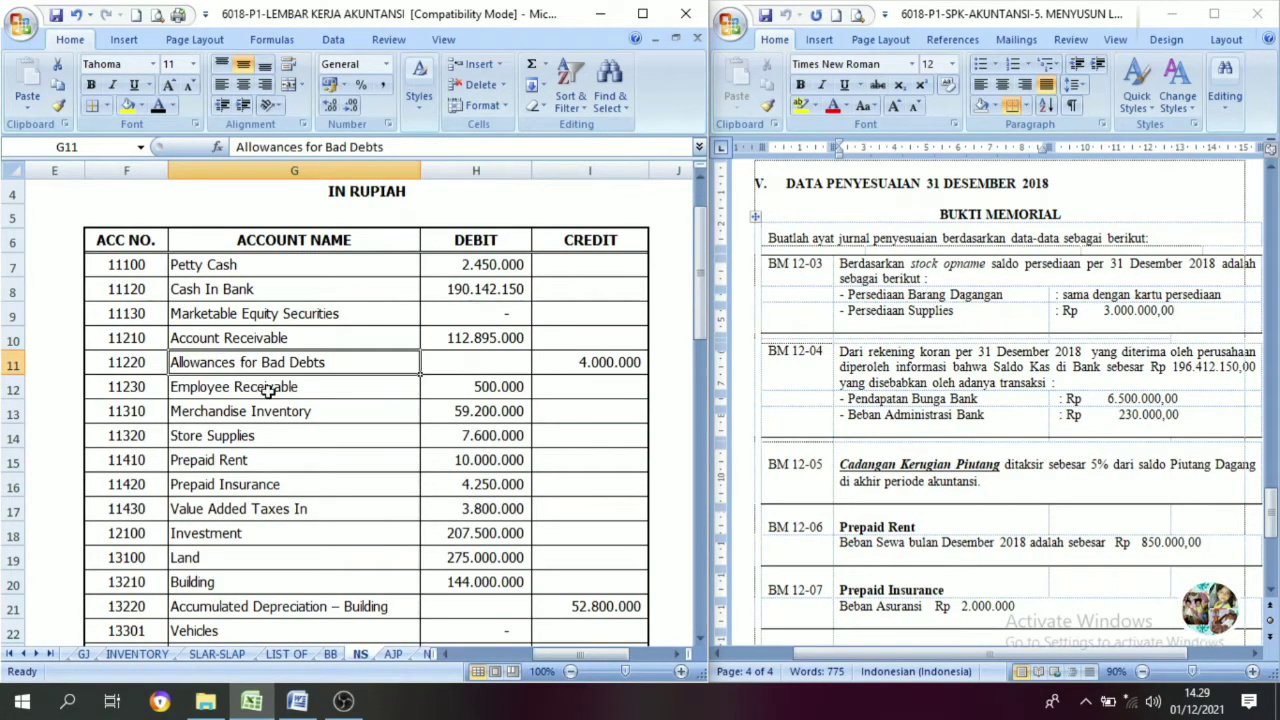
{"action": "left_click", "coordinate": [595, 364]}
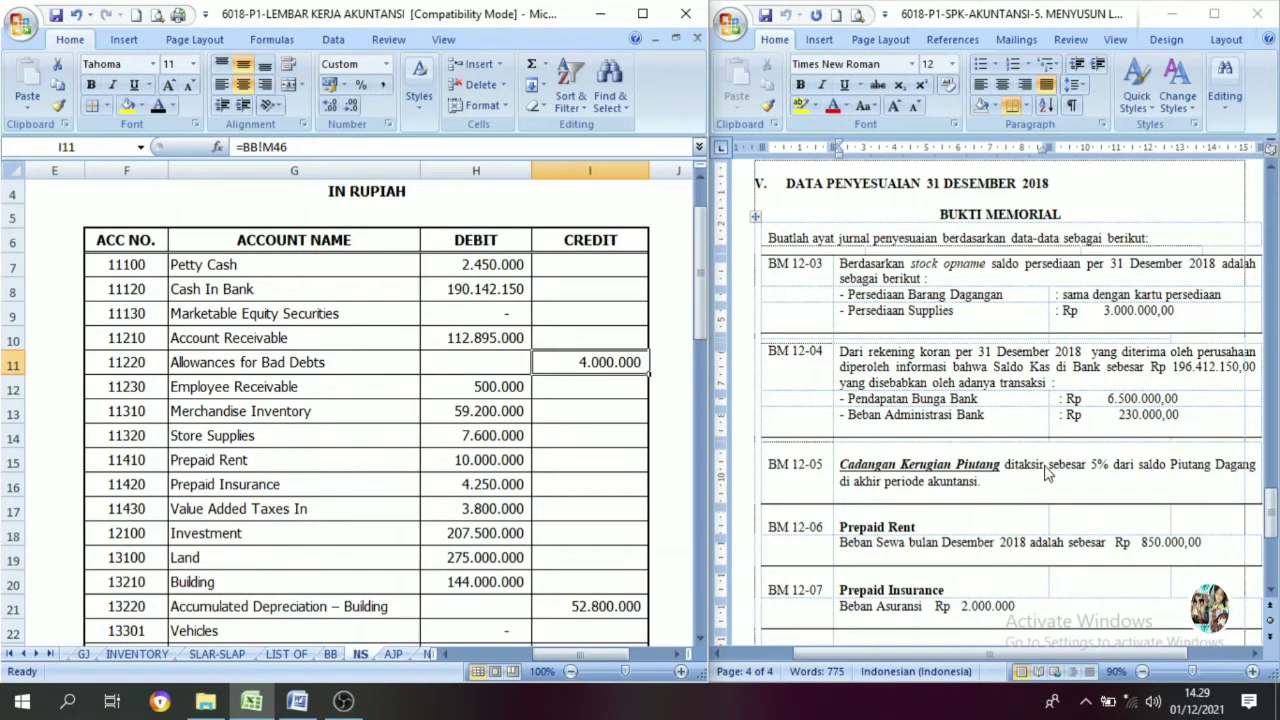
{"action": "left_click", "coordinate": [393, 654]}
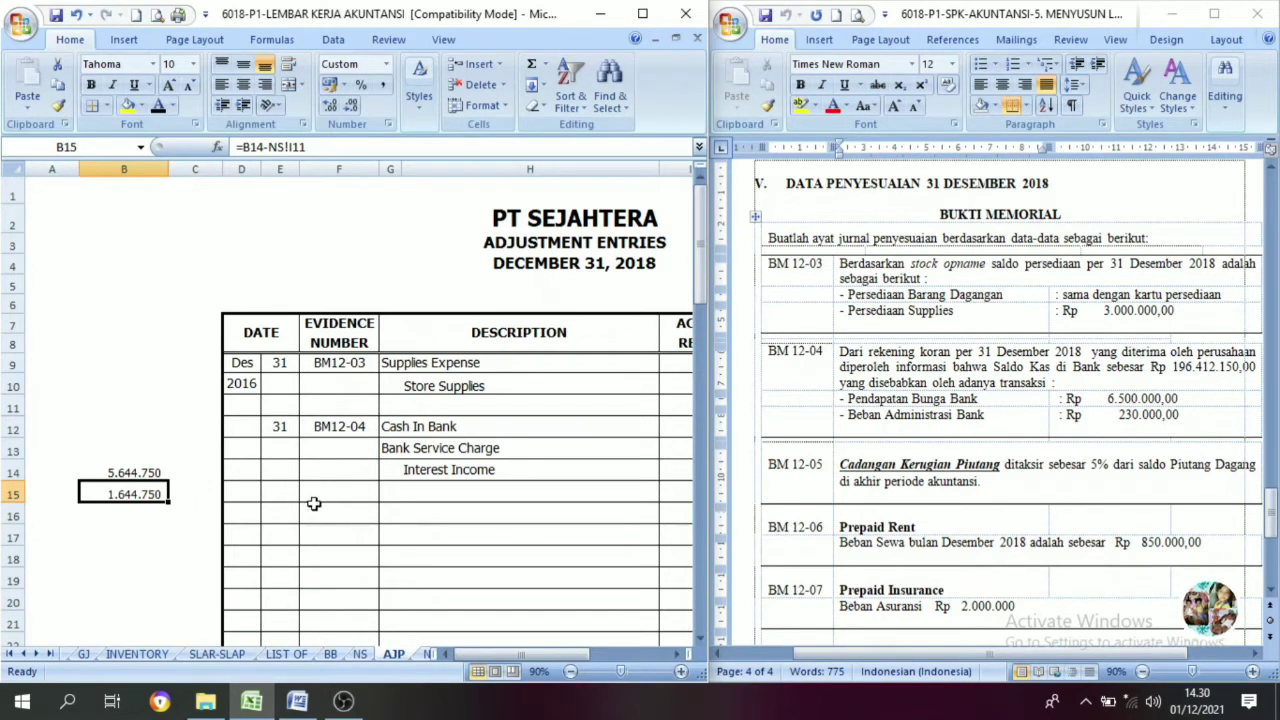
Apply the black font colour to the hidden date 31 in E16 and evidence number BM12-05 in F16 of the AJP sheet.
{"action": "left_click_drag", "start_coordinate": [551, 655], "coordinate": [577, 660]}
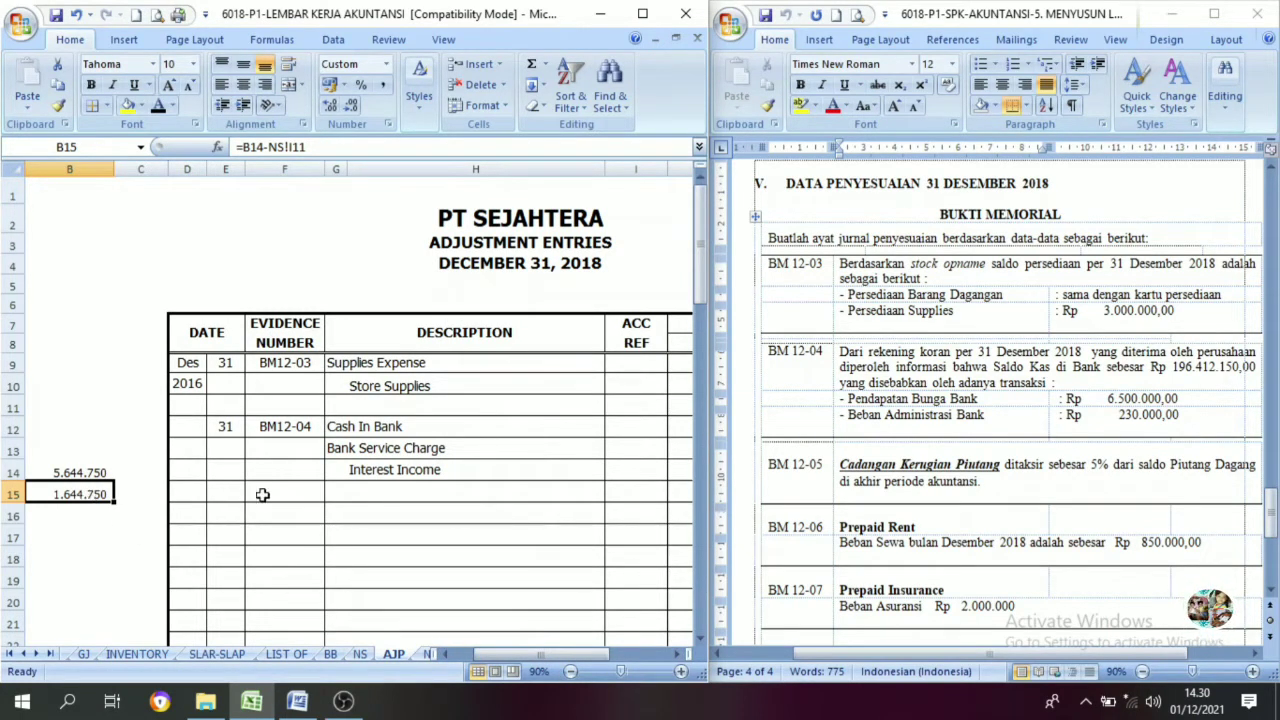
{"action": "left_click", "coordinate": [237, 519]}
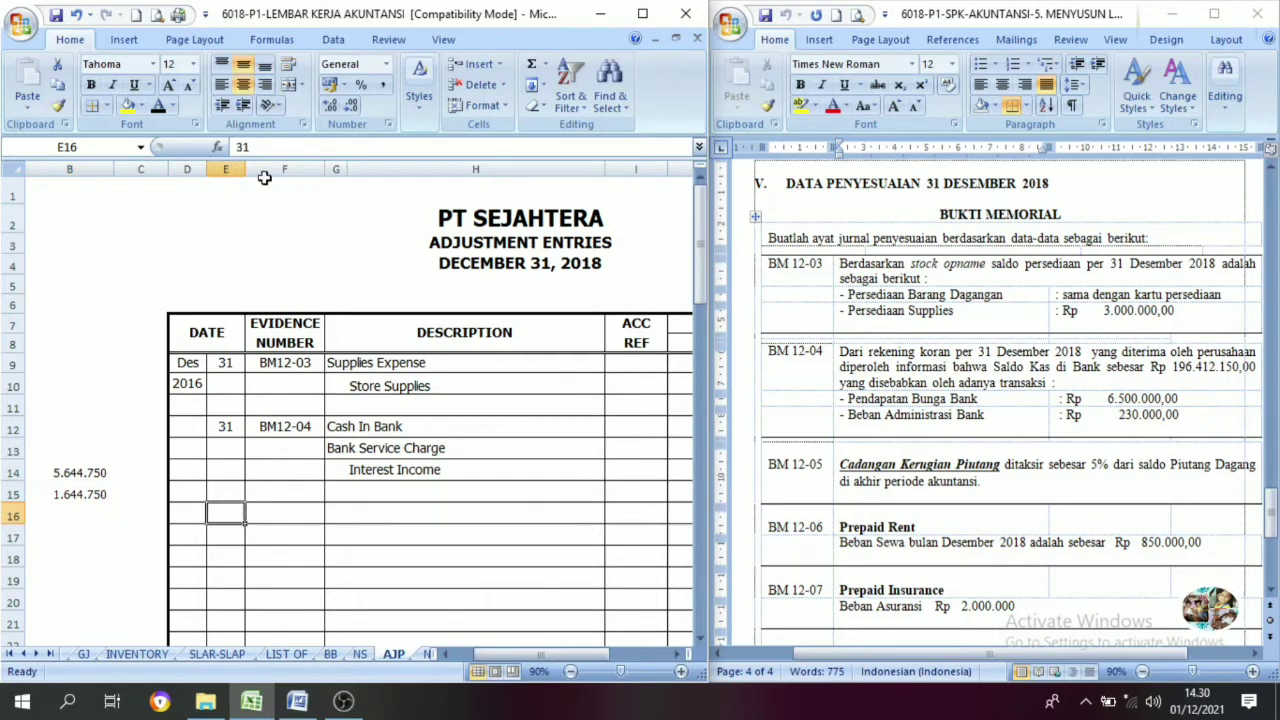
{"action": "left_click", "coordinate": [159, 106]}
{"action": "left_click", "coordinate": [298, 518]}
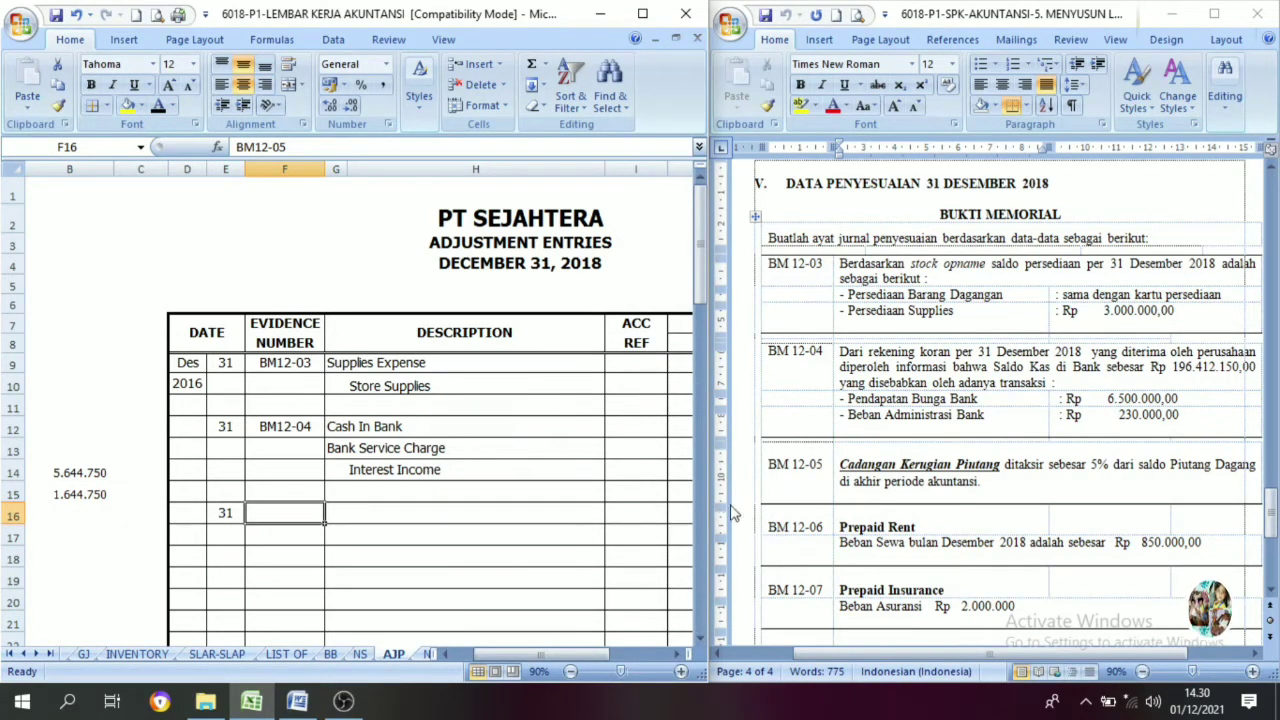
{"action": "left_click", "coordinate": [159, 106]}
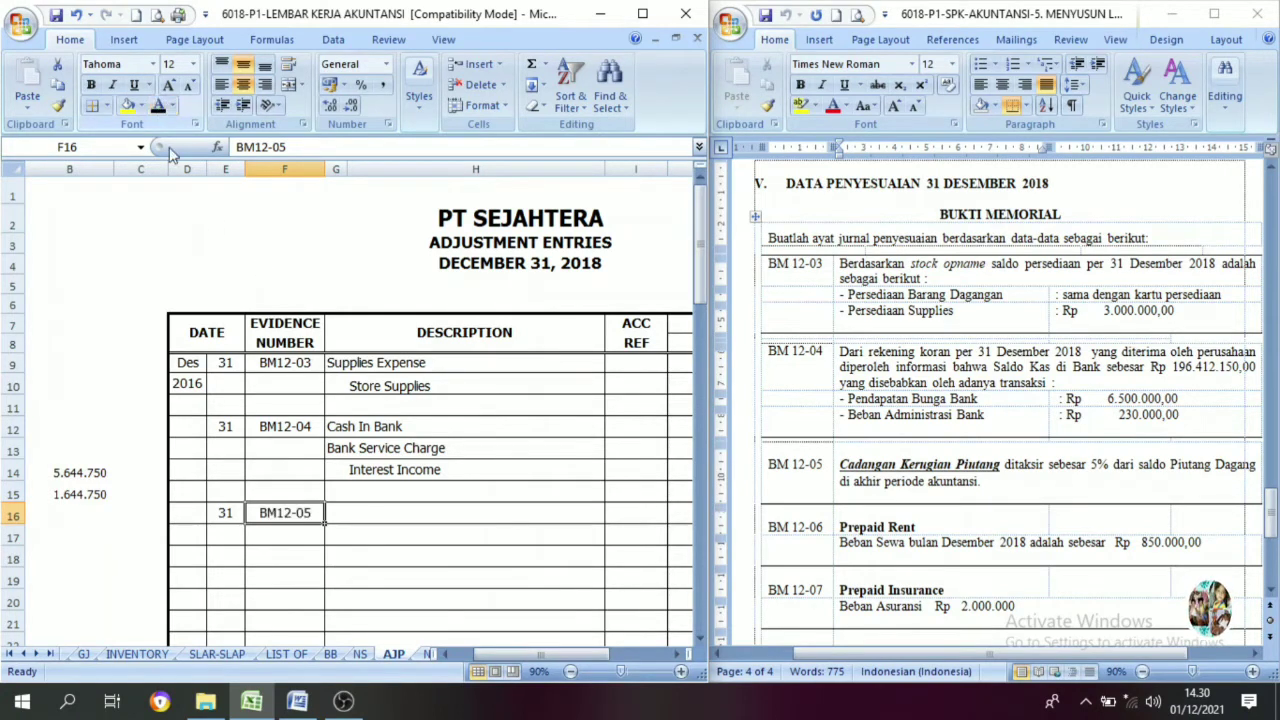
Apply the black font colour to the hidden Bad Debts Expense and Allowances for Bad Debts descriptions in rows 16 and 17.
{"action": "left_click_drag", "start_coordinate": [350, 514], "coordinate": [423, 533]}
{"action": "left_click", "coordinate": [349, 517]}
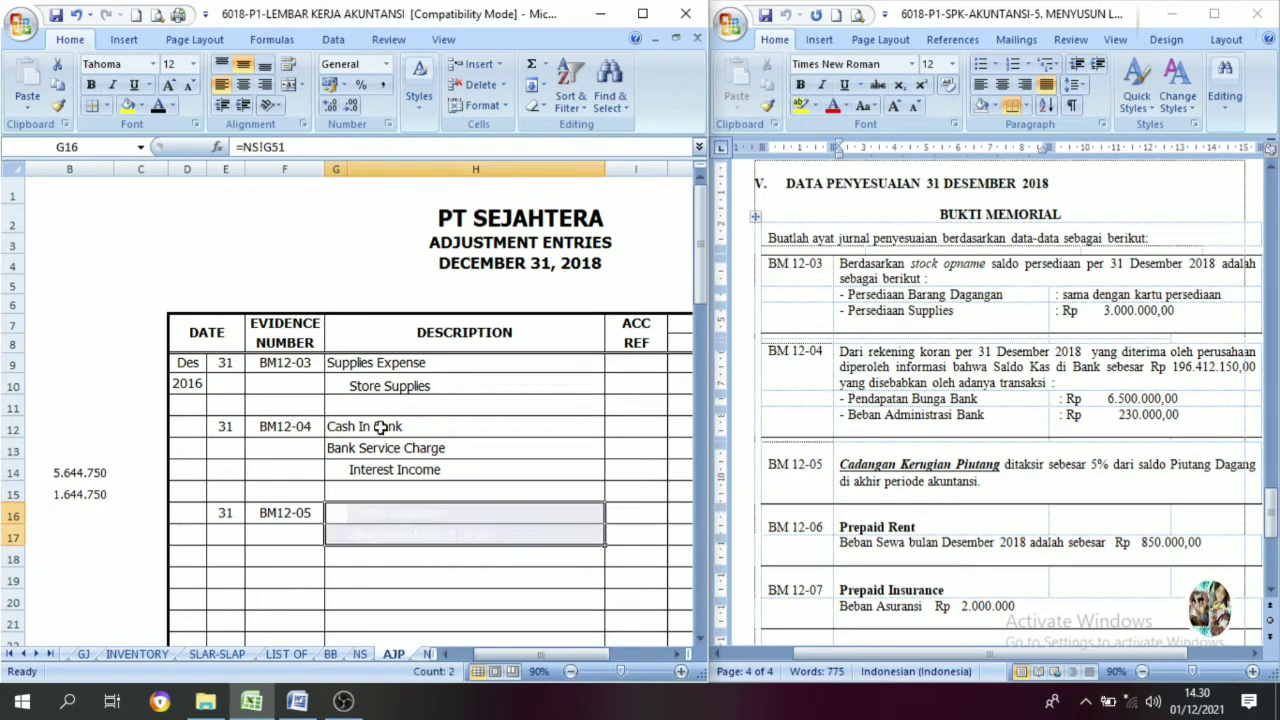
{"action": "left_click", "coordinate": [158, 105]}
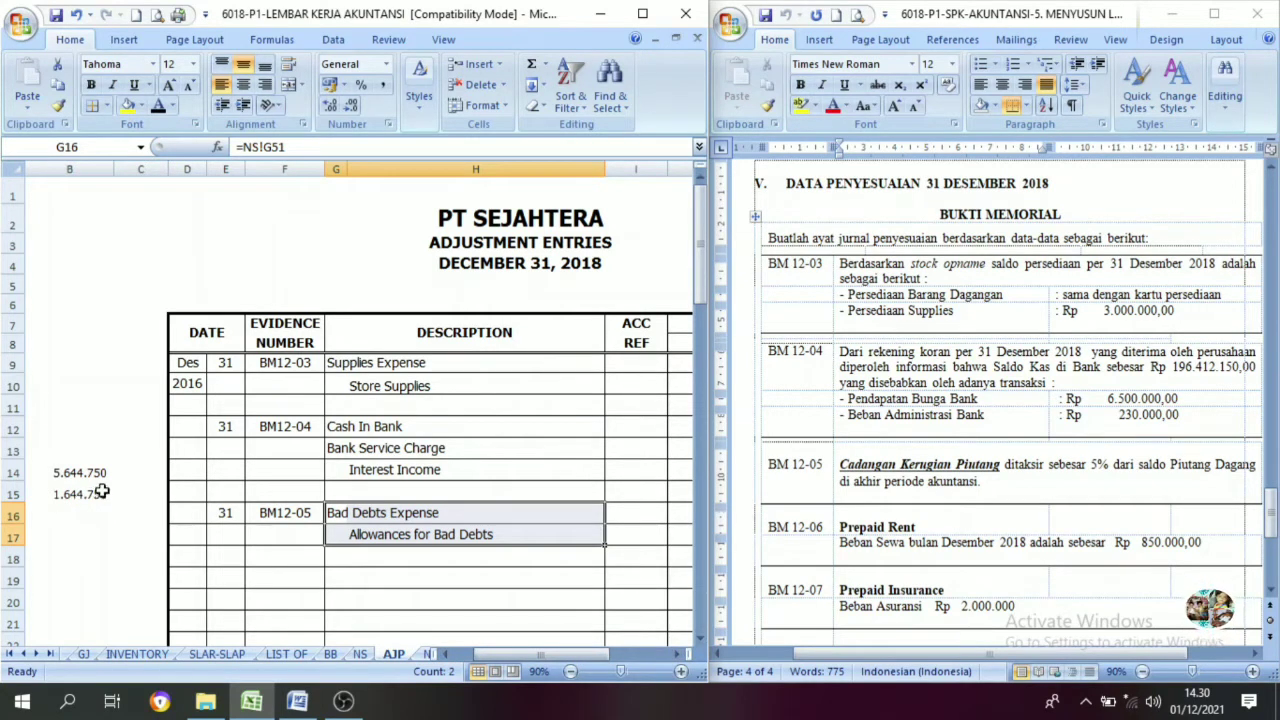
Apply the black font colour to the hidden 1.644.750 debit in J16 and matching credit in K17 for the bad debts entry.
{"action": "left_click_drag", "start_coordinate": [575, 656], "coordinate": [633, 655]}
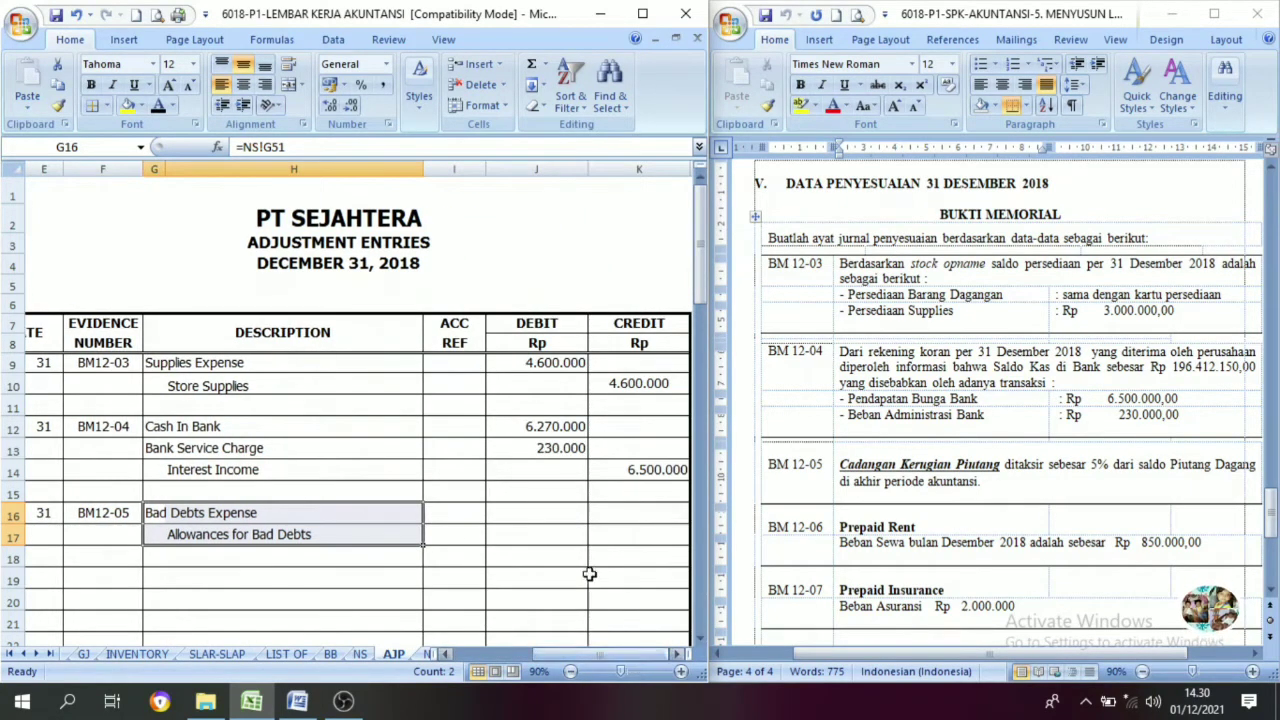
{"action": "left_click", "coordinate": [560, 512]}
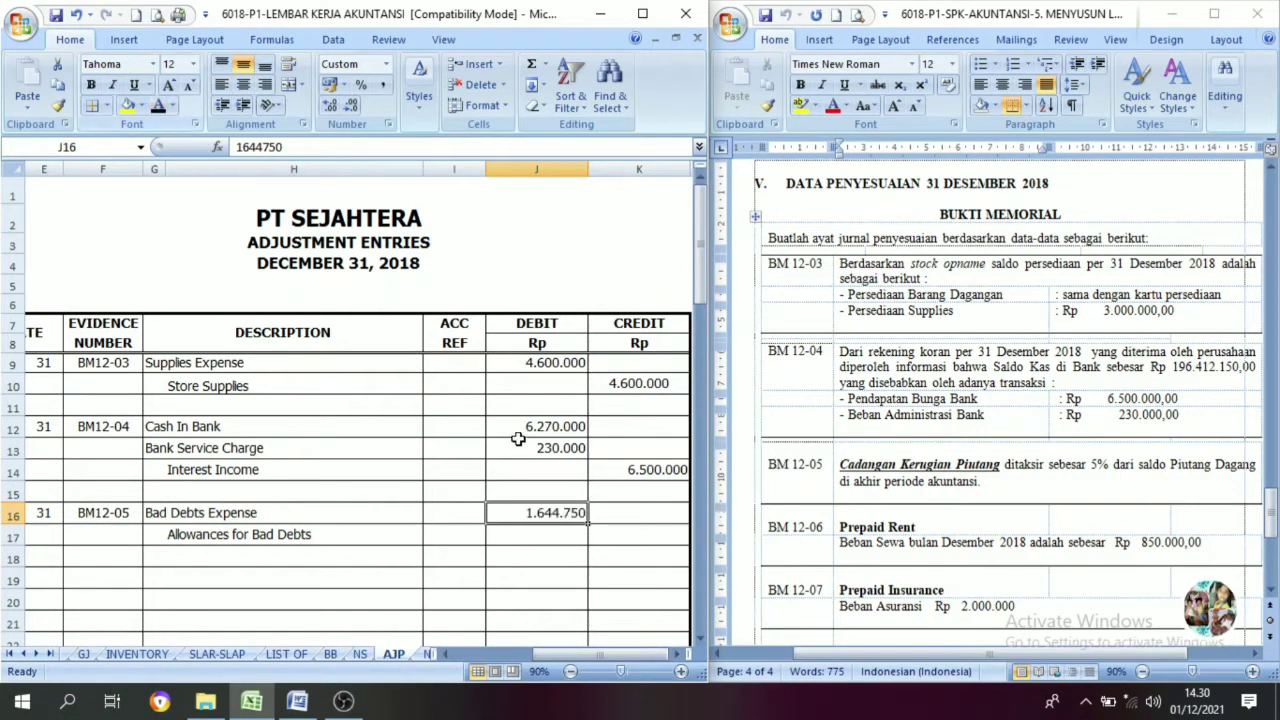
{"action": "left_click", "coordinate": [609, 534]}
{"action": "type", "text": "=J16"}
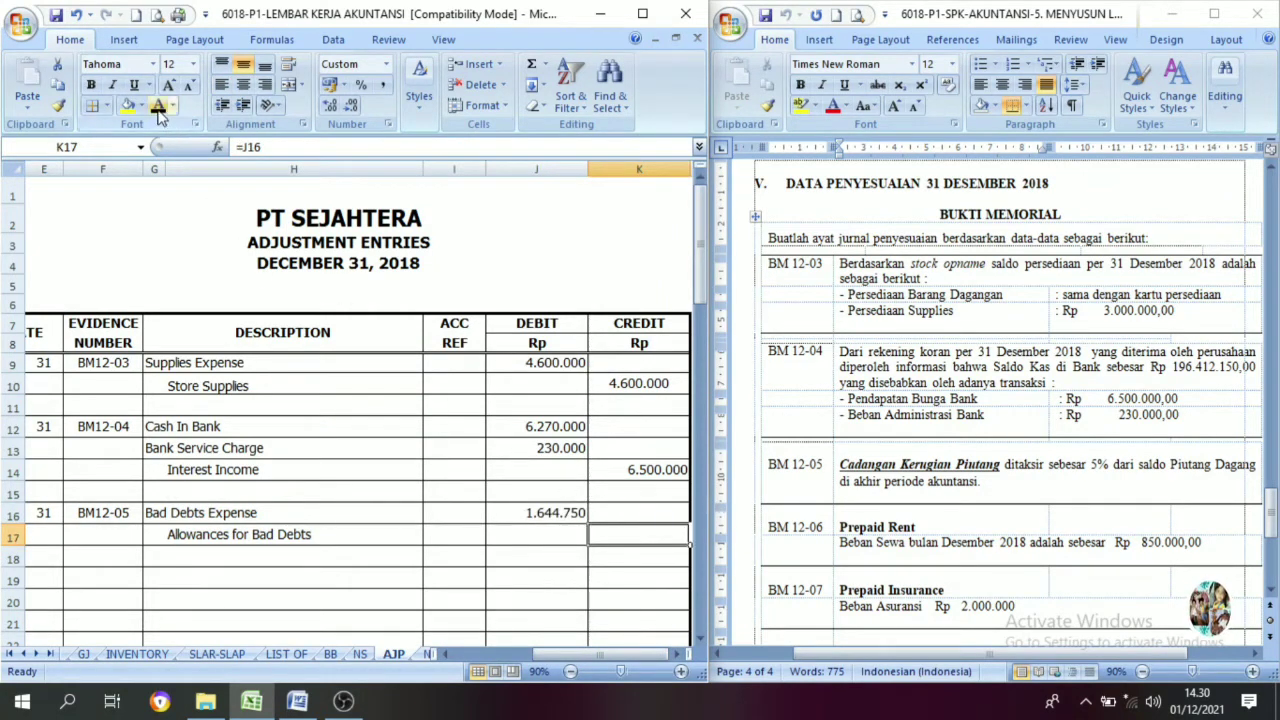
{"action": "left_click", "coordinate": [157, 107]}
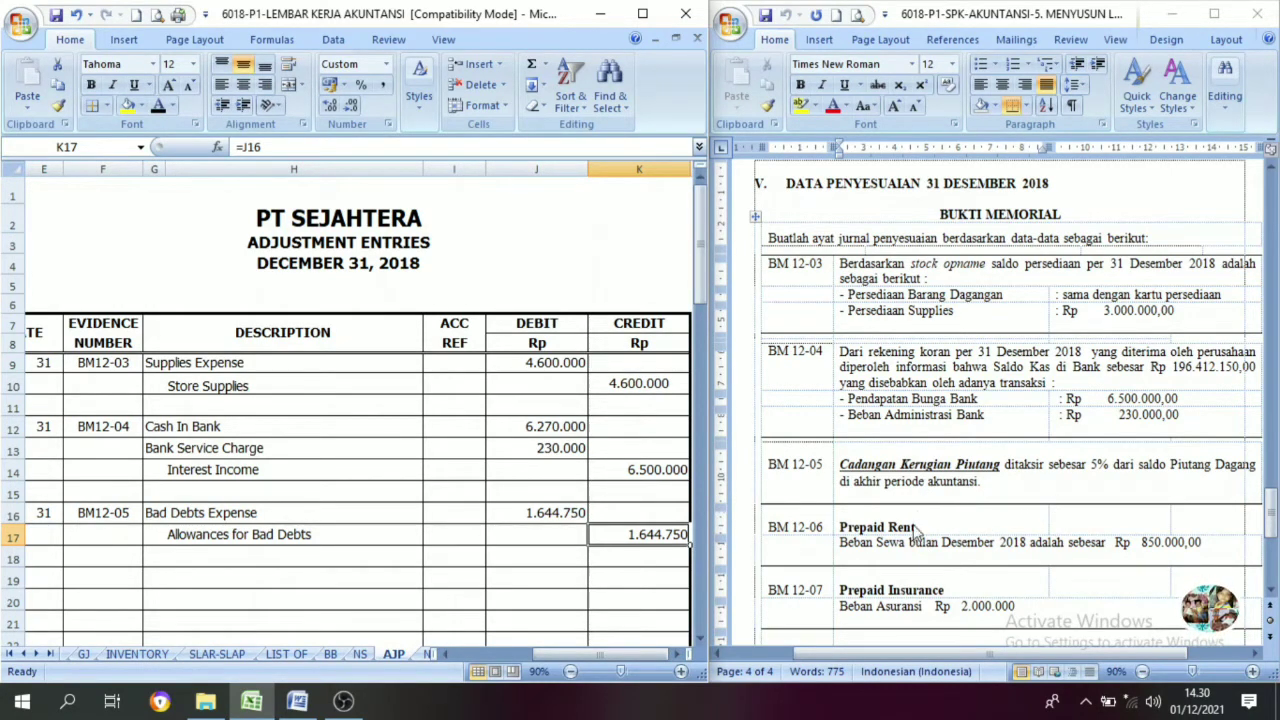
Check the BM 12-06 rent amount in the Word evidence, and apply black font to date 31 in E19 and BM12-06 in F19.
{"action": "scroll", "coordinate": [843, 529], "scroll_direction": "down", "scroll_amount": 1}
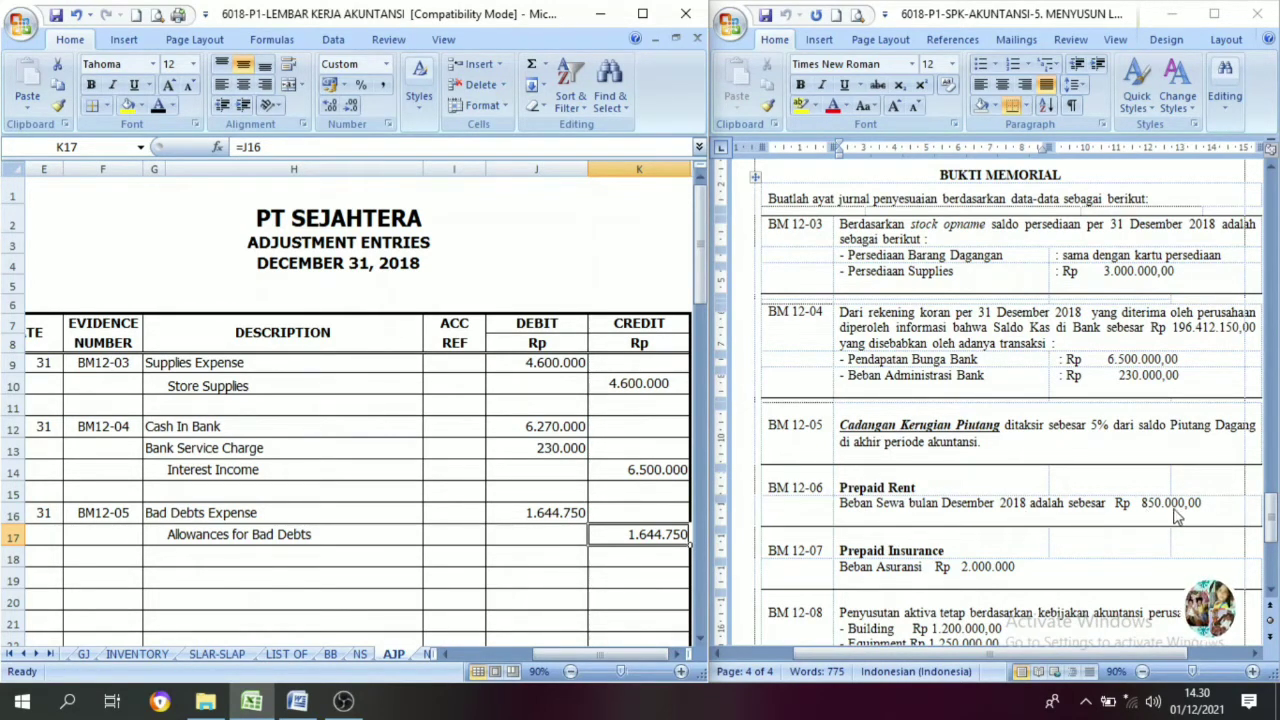
{"action": "left_click", "coordinate": [1205, 506]}
{"action": "left_click_drag", "start_coordinate": [1209, 505], "coordinate": [1153, 507]}
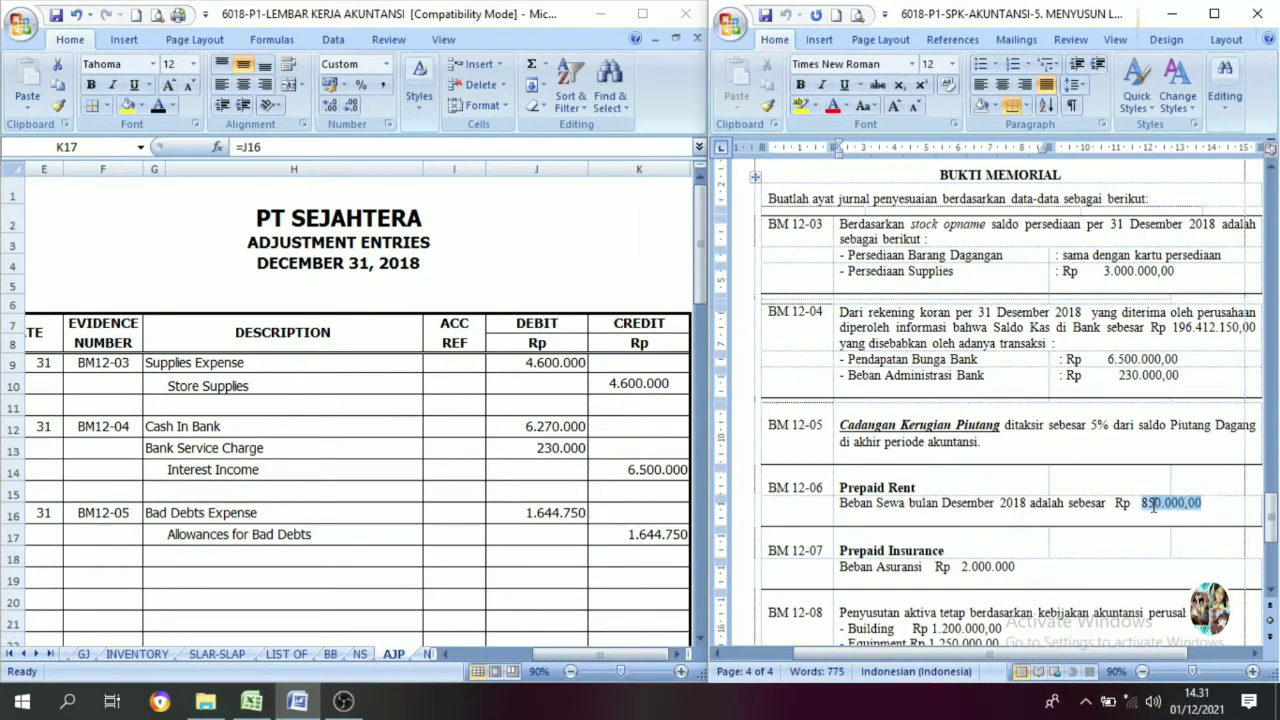
{"action": "left_click", "coordinate": [1052, 505]}
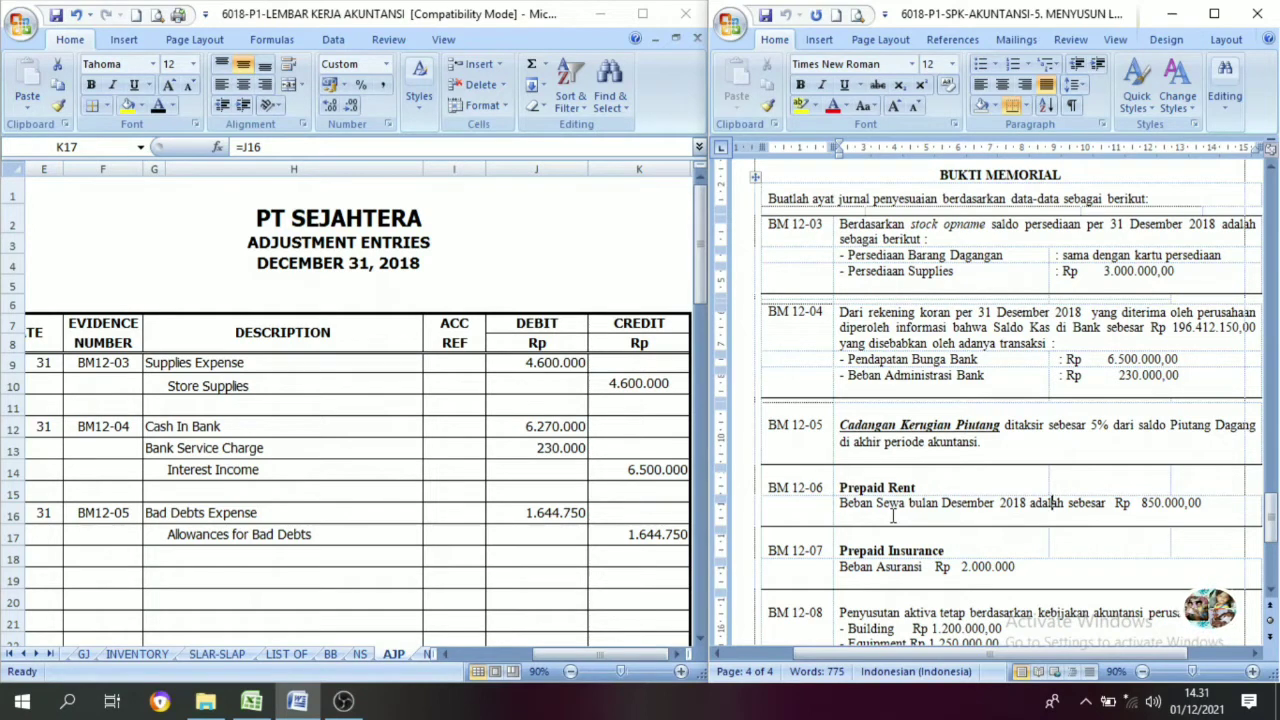
{"action": "left_click", "coordinate": [36, 586]}
{"action": "type", "text": "31"}
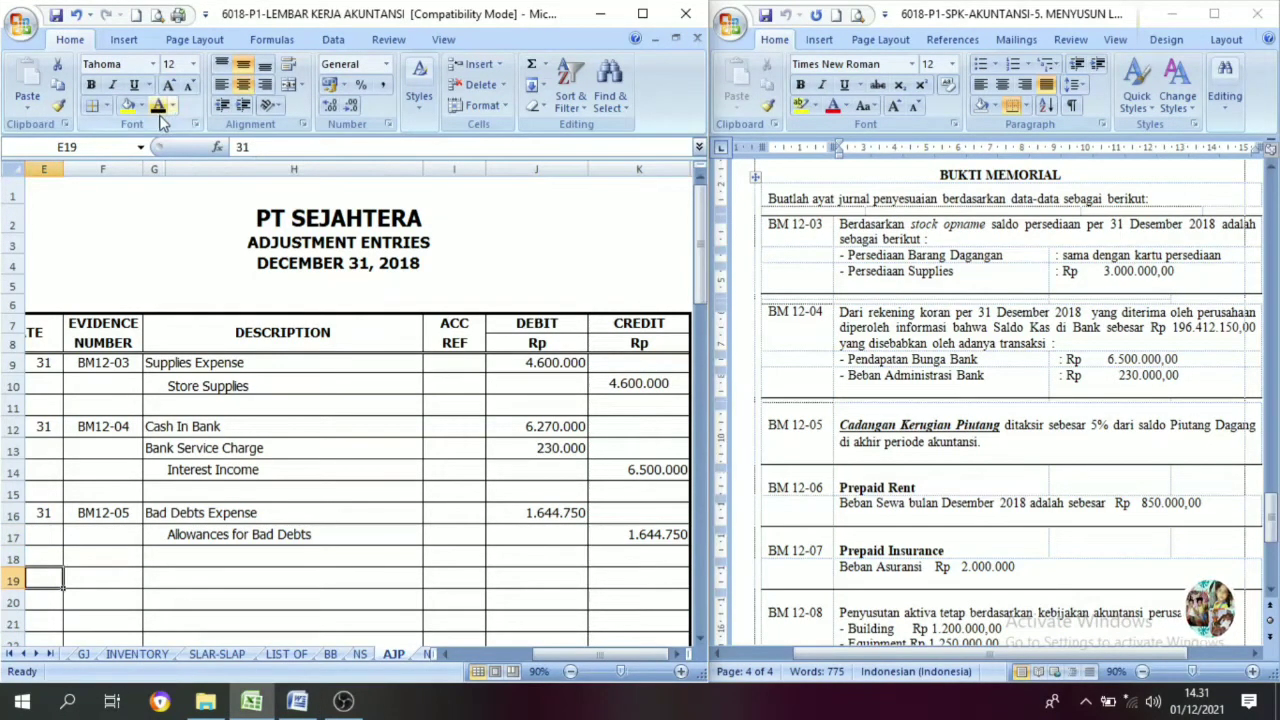
{"action": "left_click", "coordinate": [117, 579]}
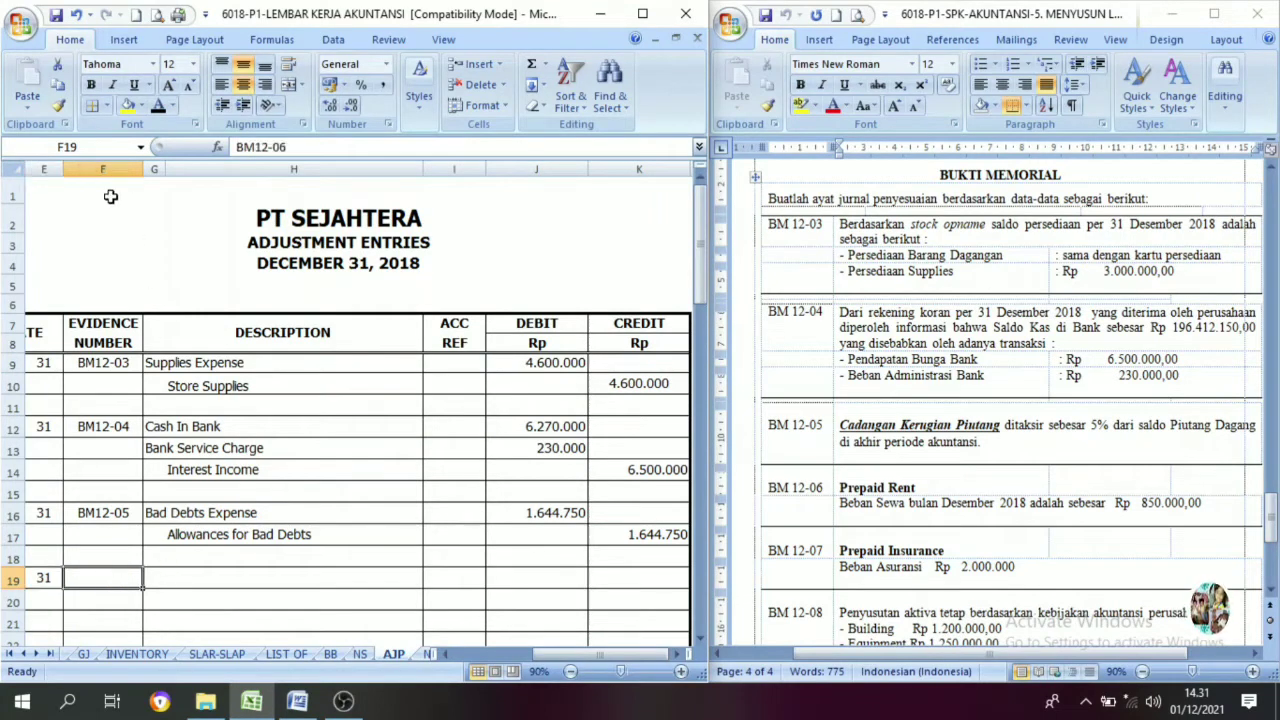
Apply the black font colour to the hidden Rent Expense and Prepaid Rent descriptions in rows 19 and 20.
{"action": "left_click", "coordinate": [175, 579]}
{"action": "left_click", "coordinate": [185, 588]}
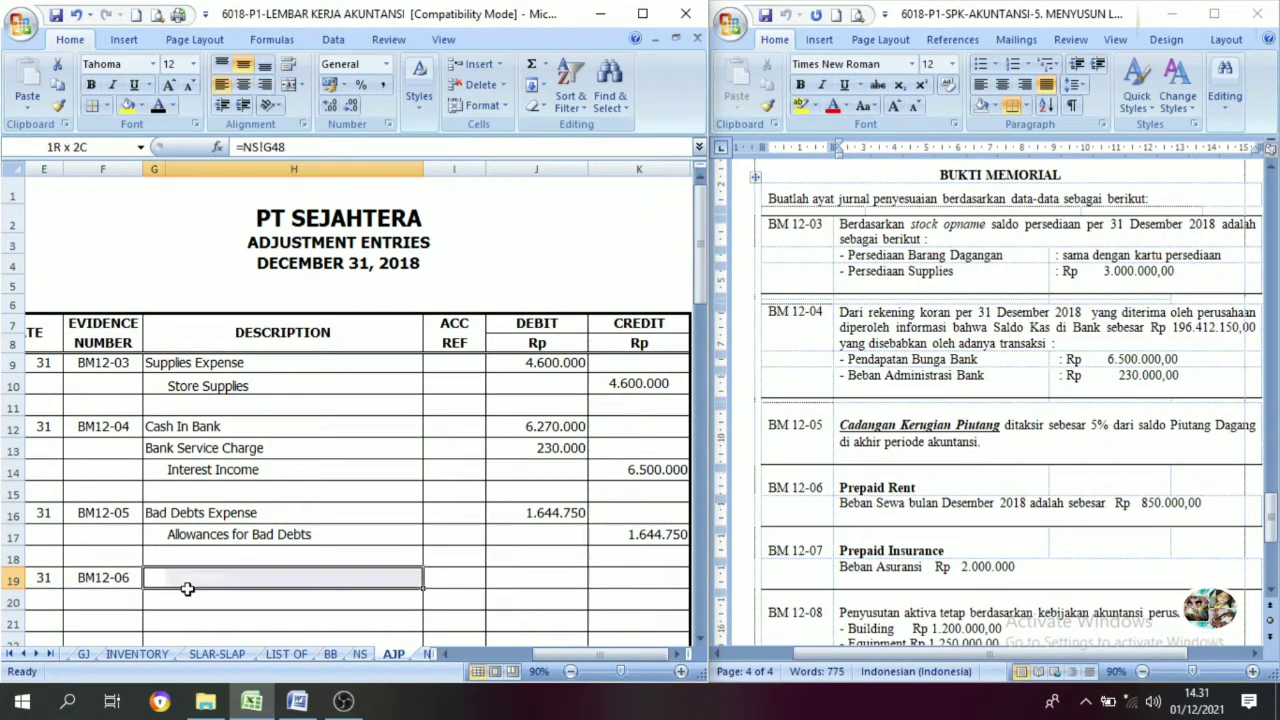
{"action": "left_click_drag", "start_coordinate": [187, 589], "coordinate": [194, 600]}
{"action": "left_click", "coordinate": [158, 108]}
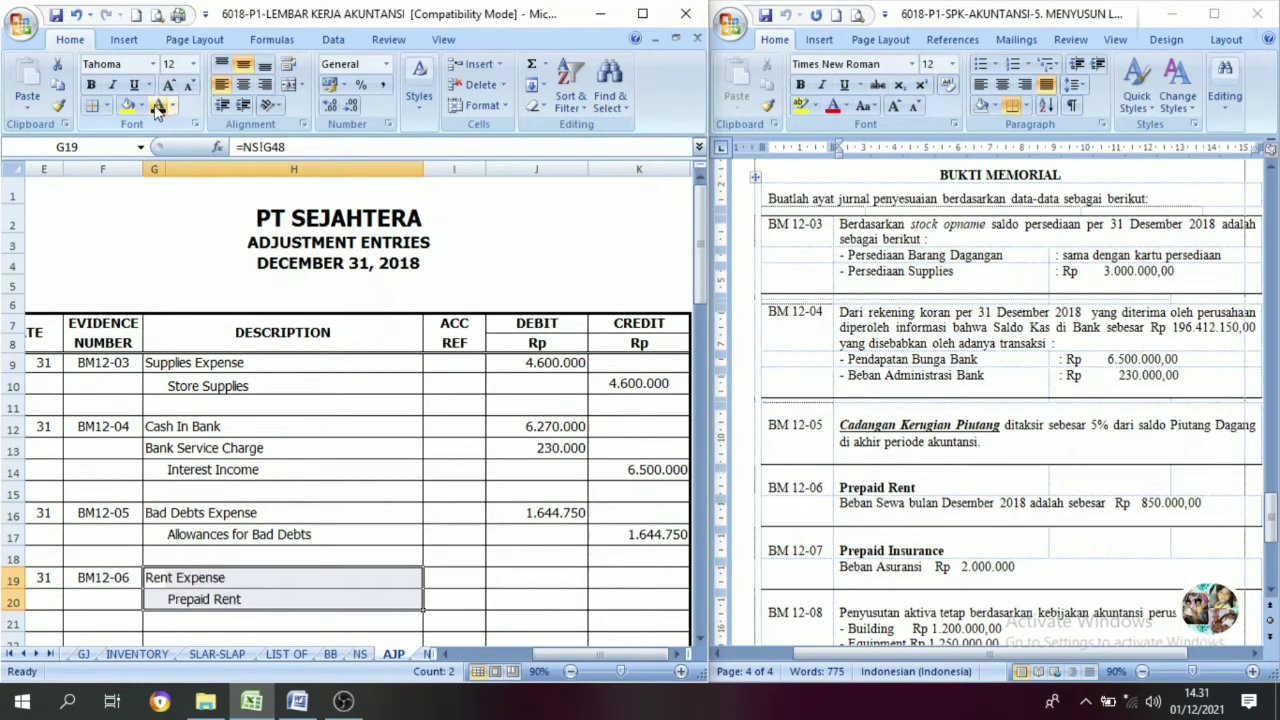
{"action": "left_click", "coordinate": [209, 586]}
{"action": "left_click", "coordinate": [297, 597]}
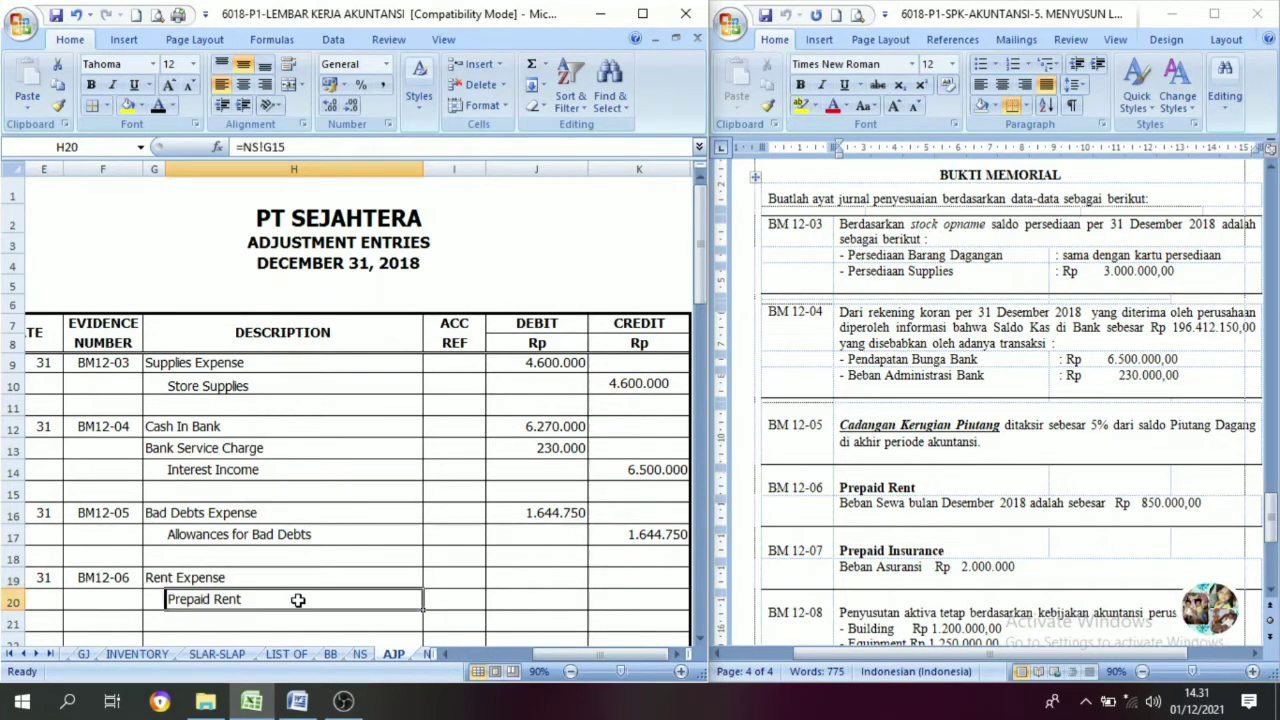
Apply the black font colour to the hidden 850.000 debit in J19 and 850.000 credit in K20 for the rent entry.
{"action": "left_click", "coordinate": [531, 577]}
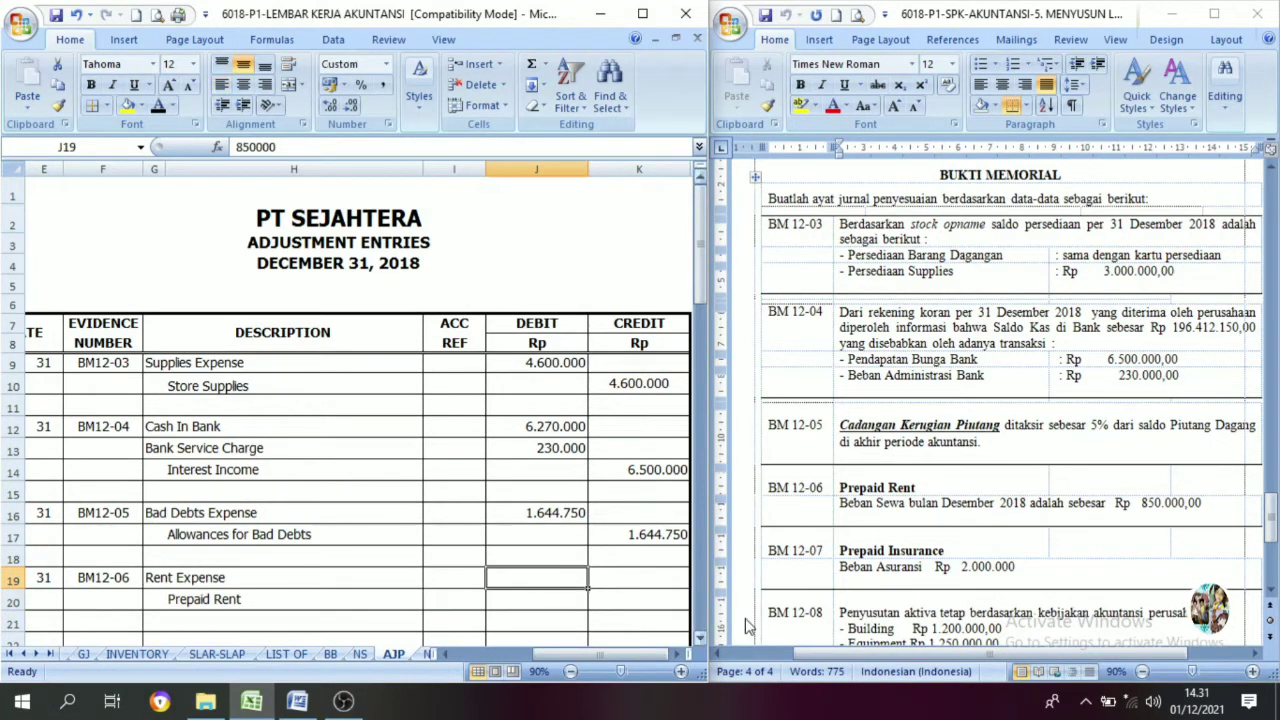
{"action": "left_click", "coordinate": [1160, 506]}
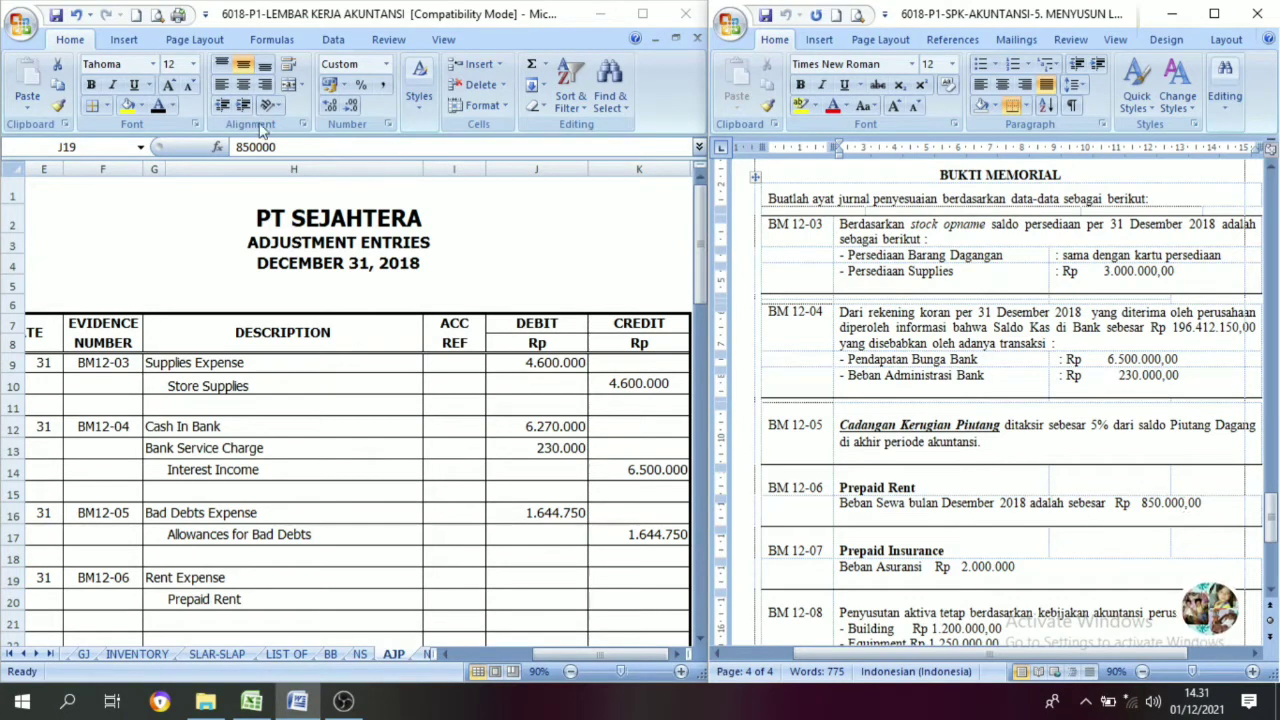
{"action": "left_click", "coordinate": [497, 572]}
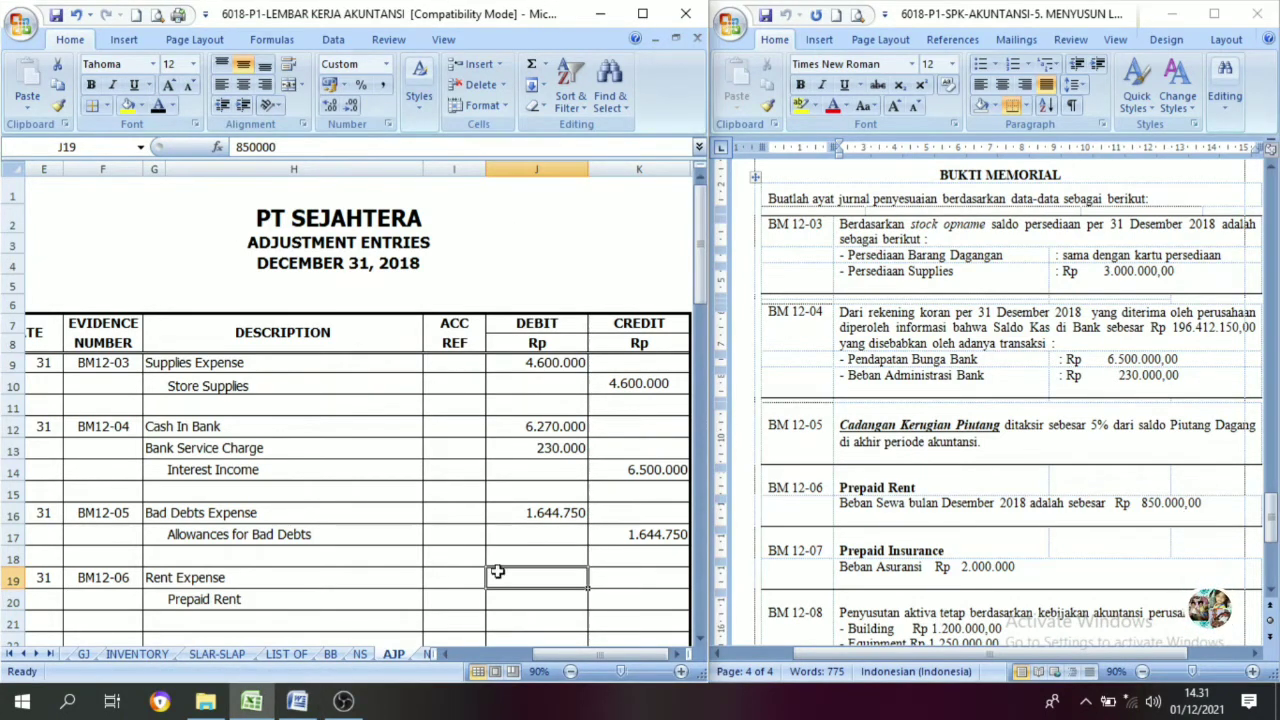
{"action": "left_click", "coordinate": [158, 105]}
{"action": "left_click", "coordinate": [638, 600]}
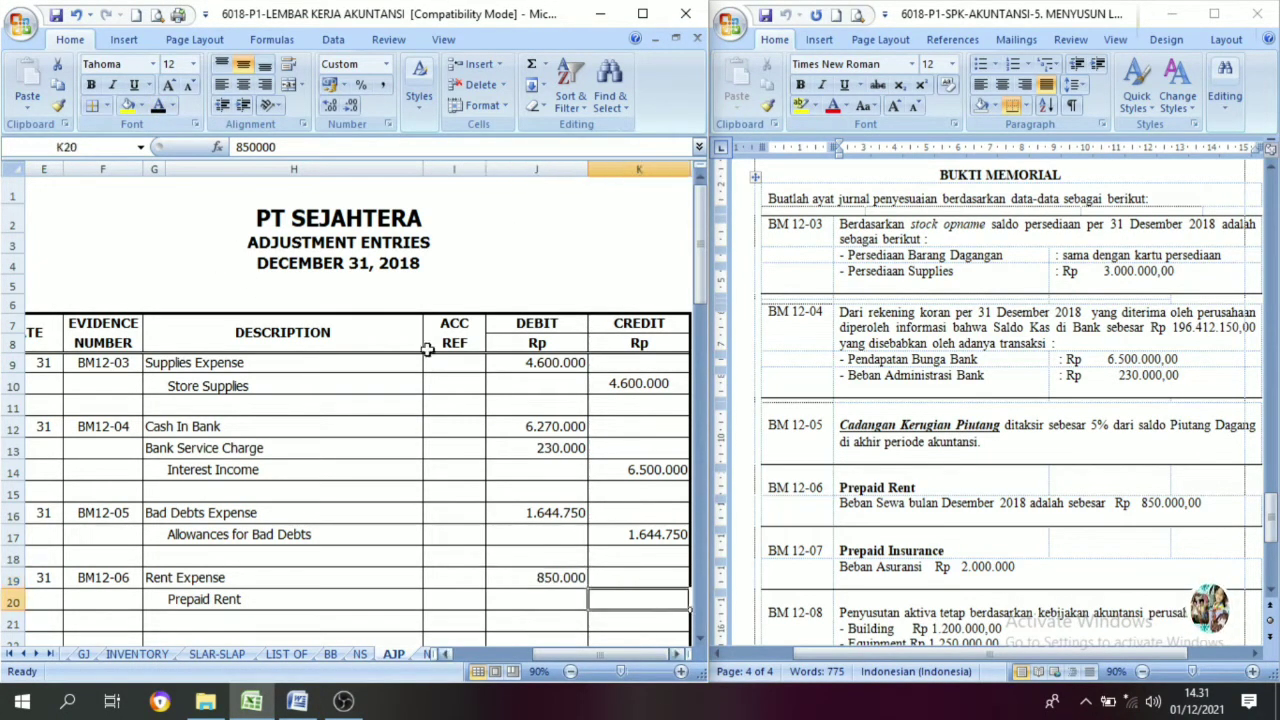
{"action": "left_click", "coordinate": [158, 105]}
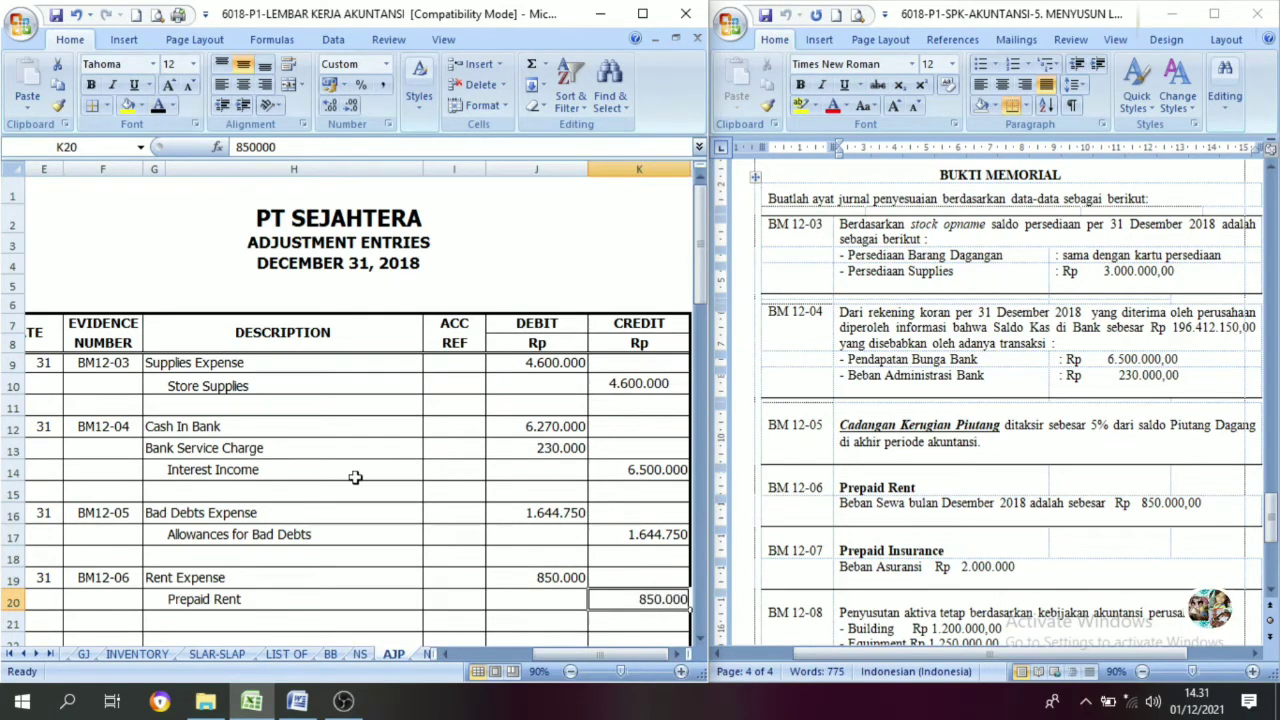
Check the BM 12-07 insurance amount in the Word evidence, and apply black font to date 31 in E22 and BM12-07 in F22.
{"action": "scroll", "coordinate": [574, 545], "scroll_direction": "down", "scroll_amount": 2}
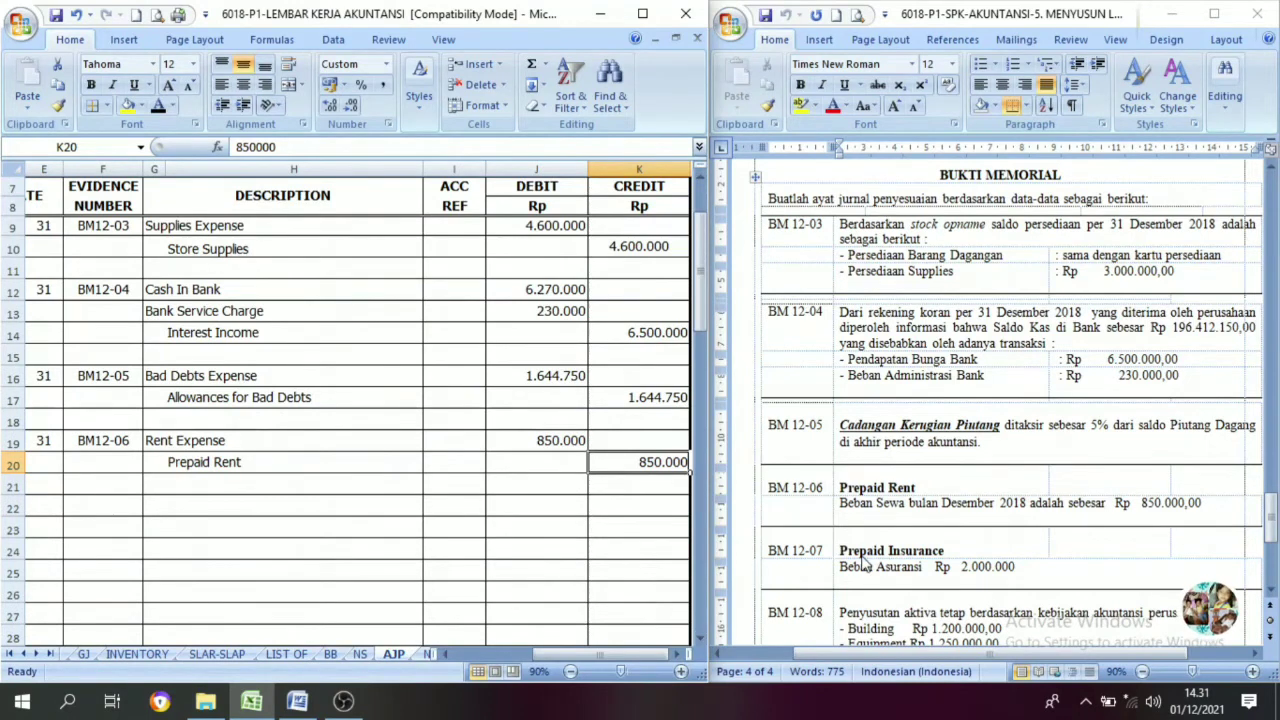
{"action": "scroll", "coordinate": [866, 566], "scroll_direction": "down", "scroll_amount": 1}
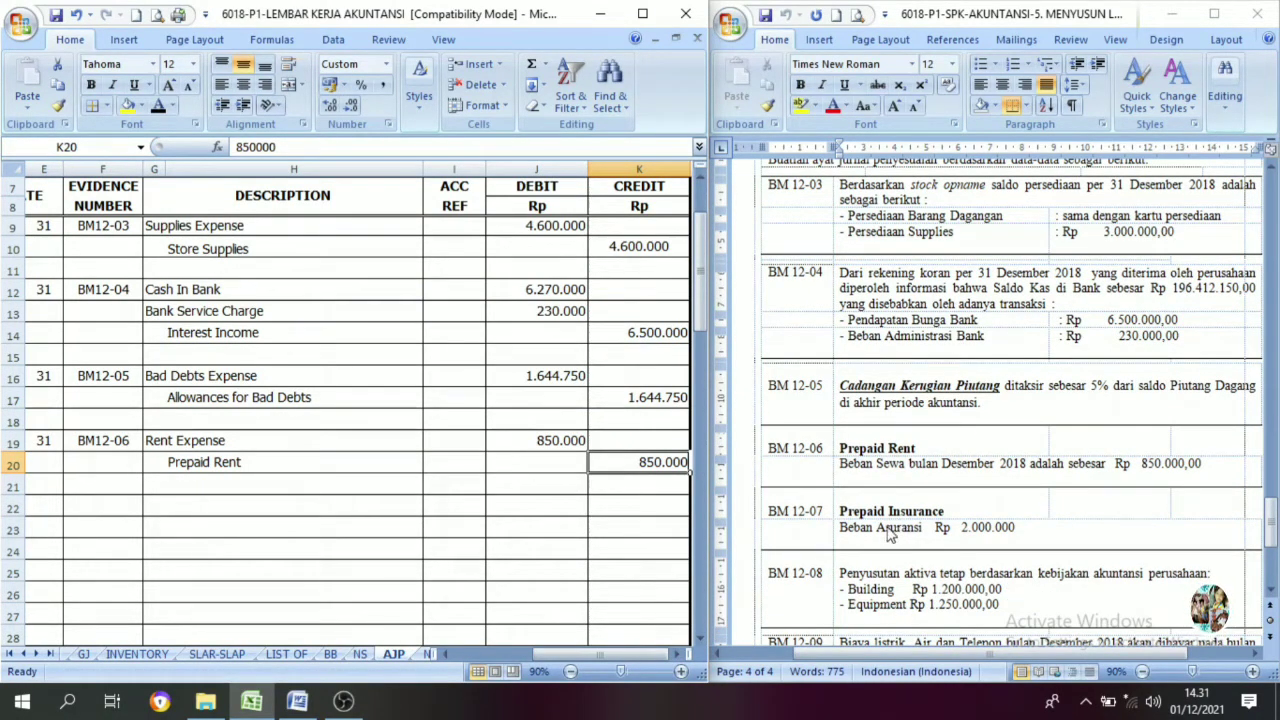
{"action": "left_click", "coordinate": [1021, 527]}
{"action": "left_click_drag", "start_coordinate": [1025, 527], "coordinate": [960, 533]}
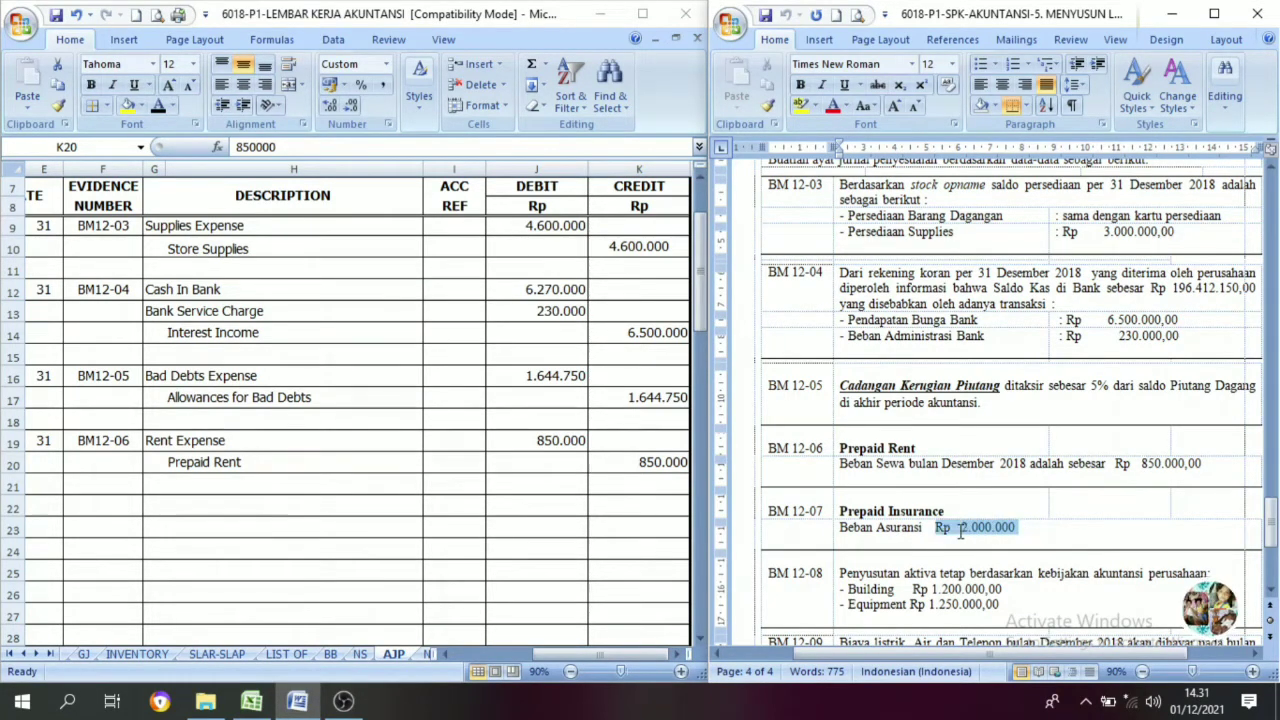
{"action": "left_click", "coordinate": [957, 526]}
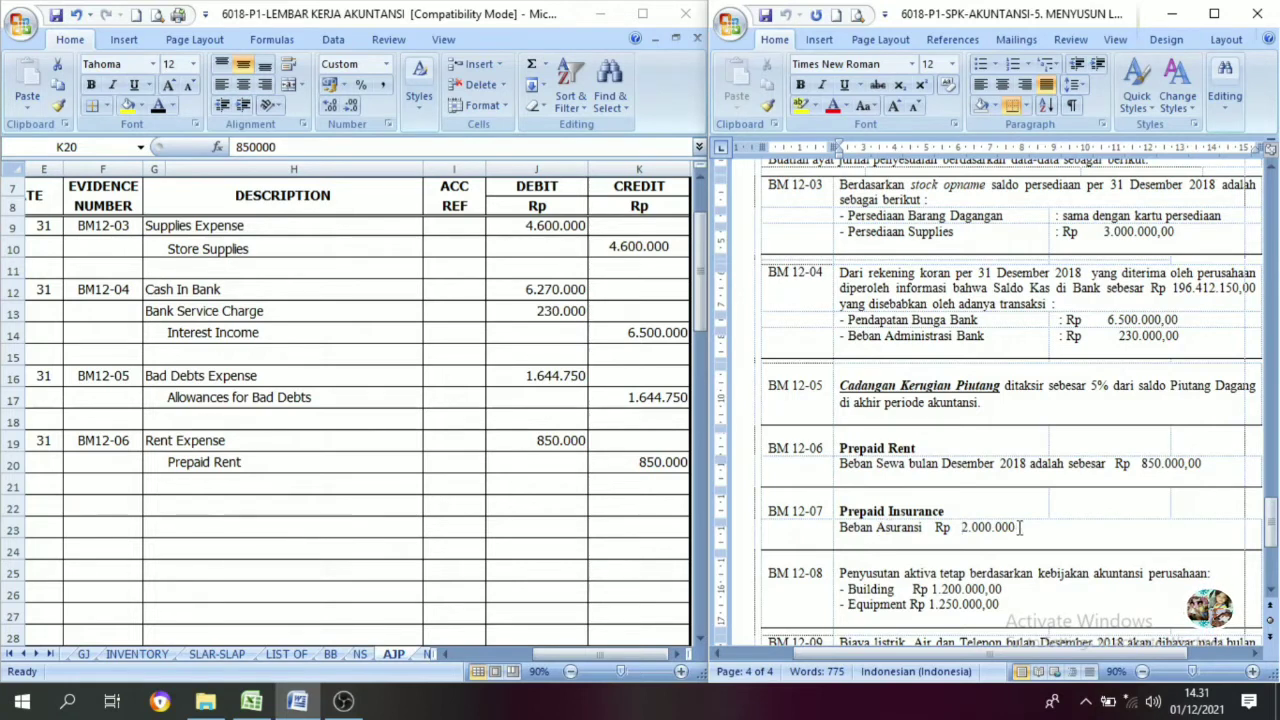
{"action": "left_click", "coordinate": [58, 505]}
{"action": "type", "text": "31"}
{"action": "key", "text": "ctrl+Return"}
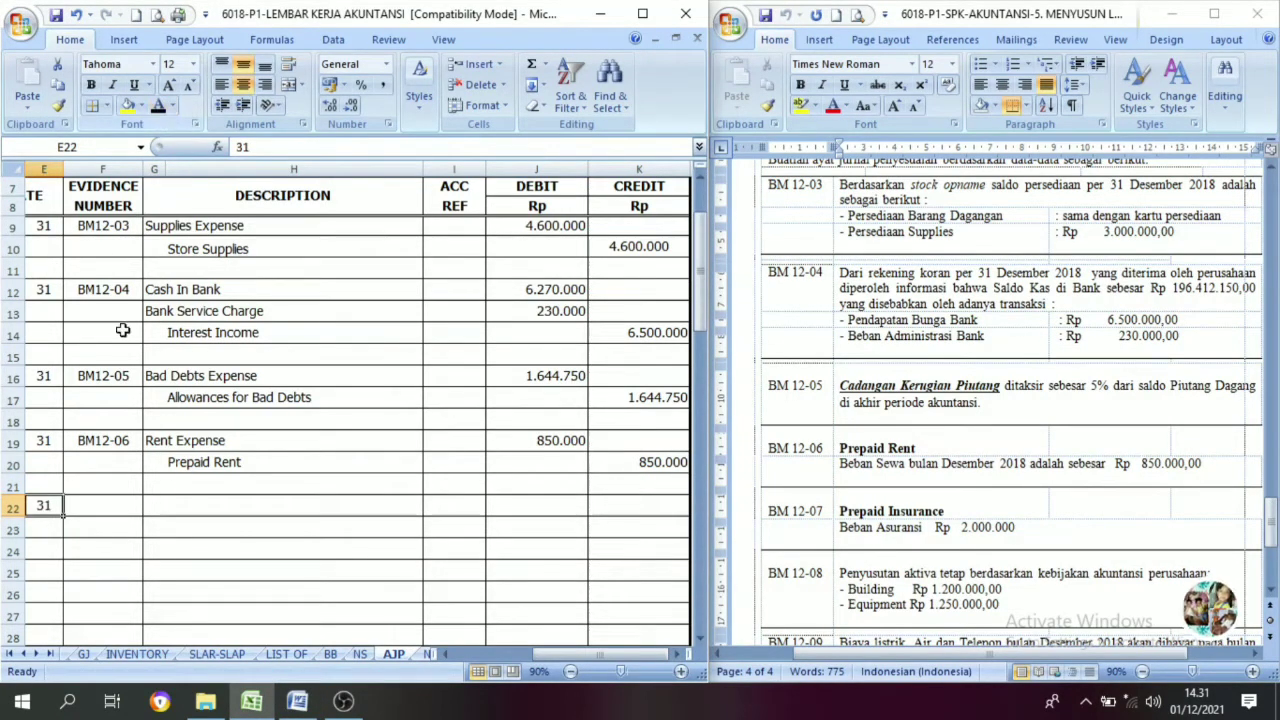
{"action": "left_click", "coordinate": [121, 511]}
{"action": "left_click", "coordinate": [162, 109]}
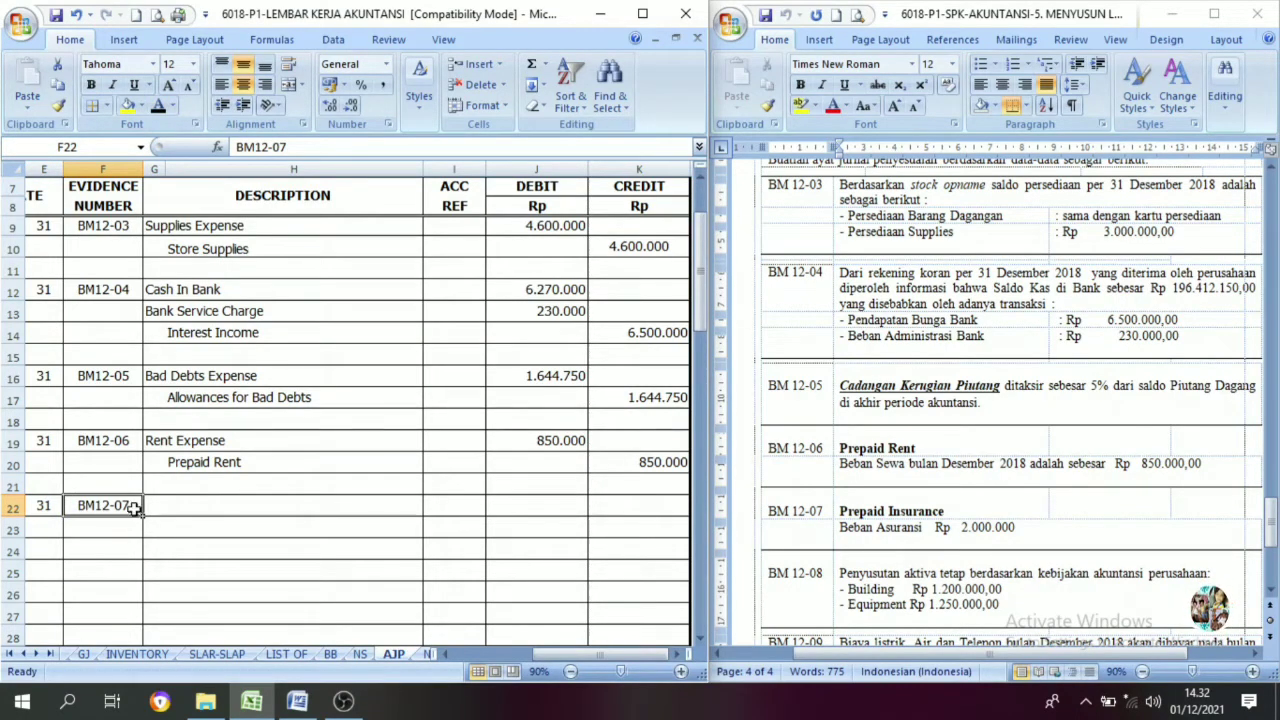
Apply the black font colour to the hidden Insurance expense and Prepaid Insurance descriptions in rows 22 and 23.
{"action": "left_click_drag", "start_coordinate": [167, 503], "coordinate": [434, 540]}
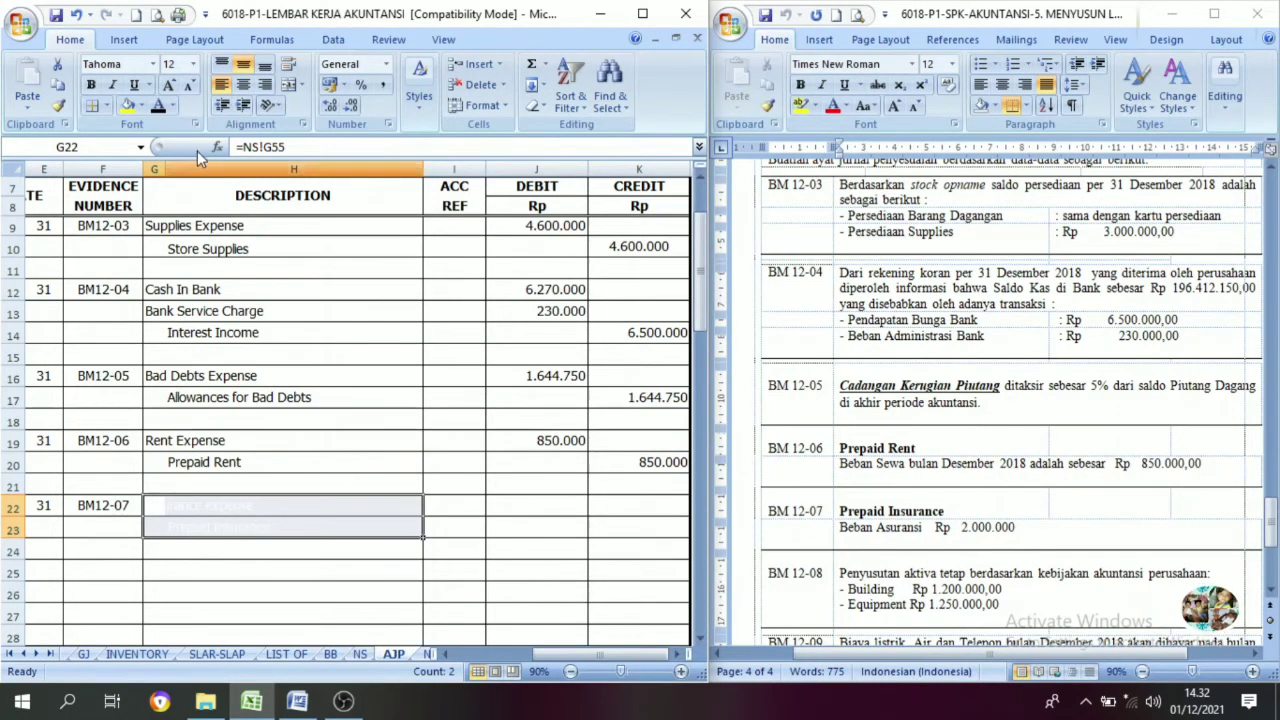
{"action": "left_click", "coordinate": [158, 106]}
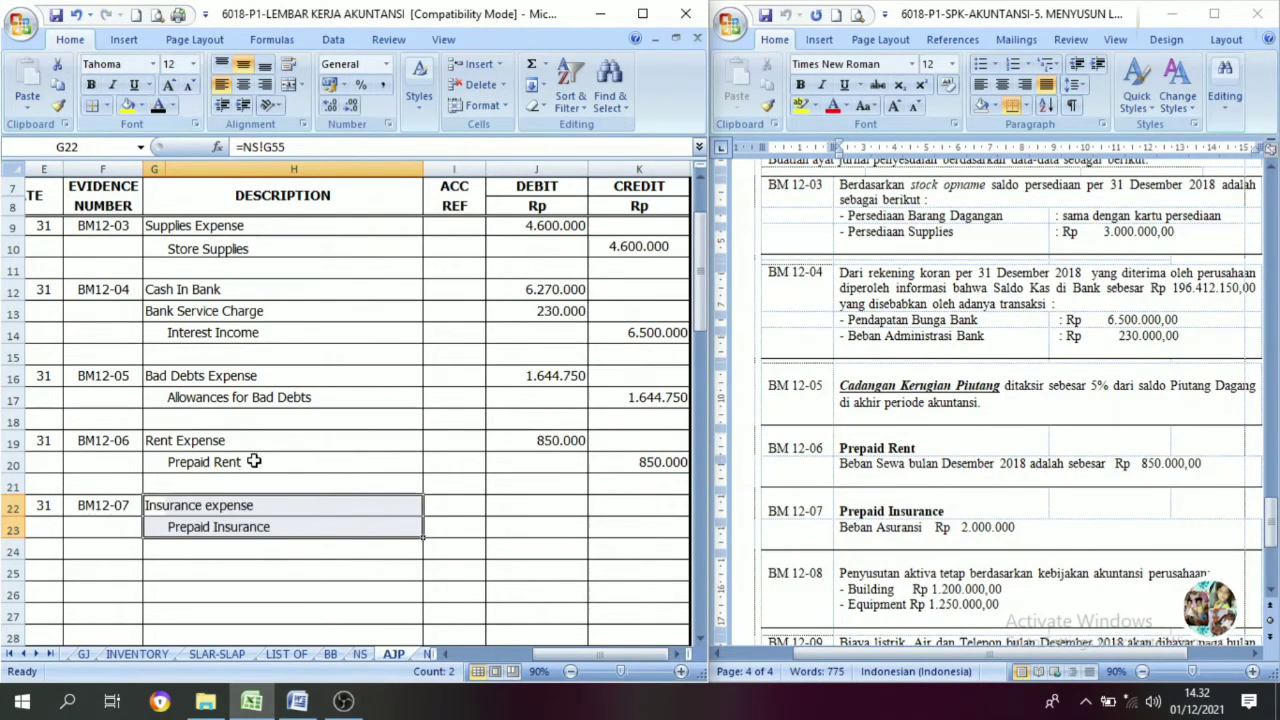
{"action": "left_click", "coordinate": [173, 507]}
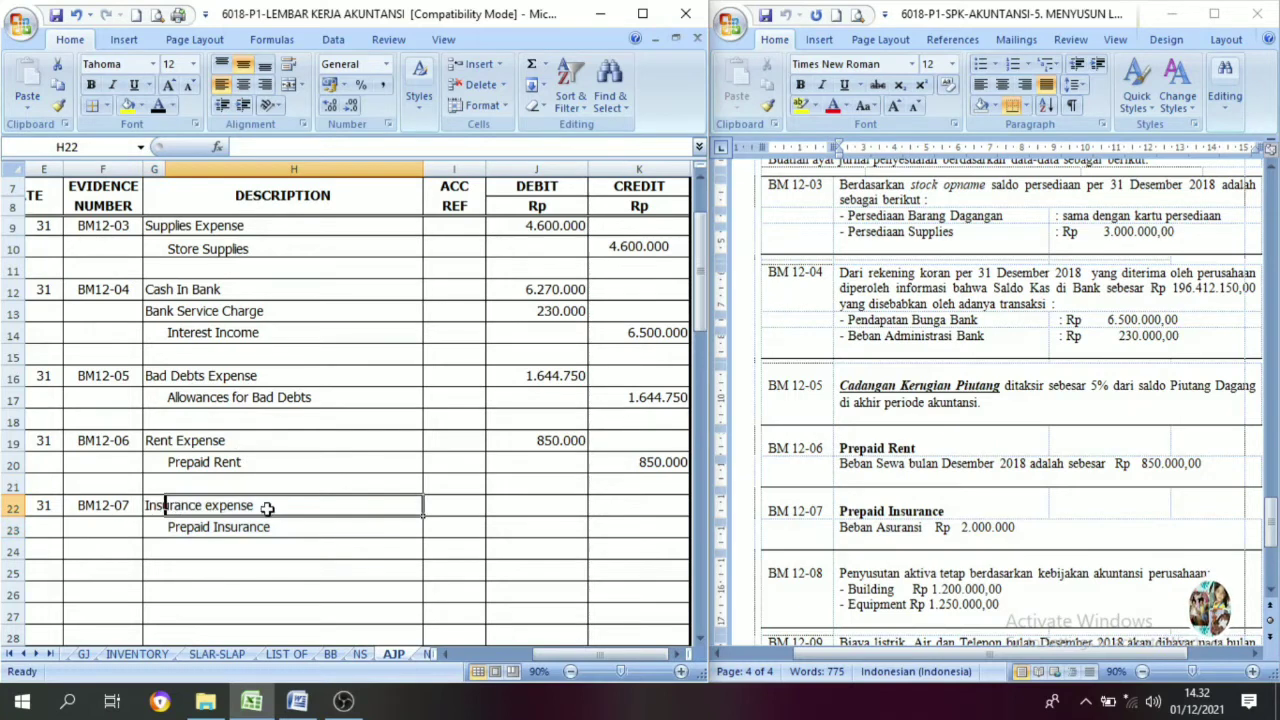
Apply the black font colour to J22:K23 for the 2.000.000 insurance debit and credit amounts.
{"action": "left_click", "coordinate": [521, 505]}
{"action": "left_click_drag", "start_coordinate": [546, 503], "coordinate": [601, 525]}
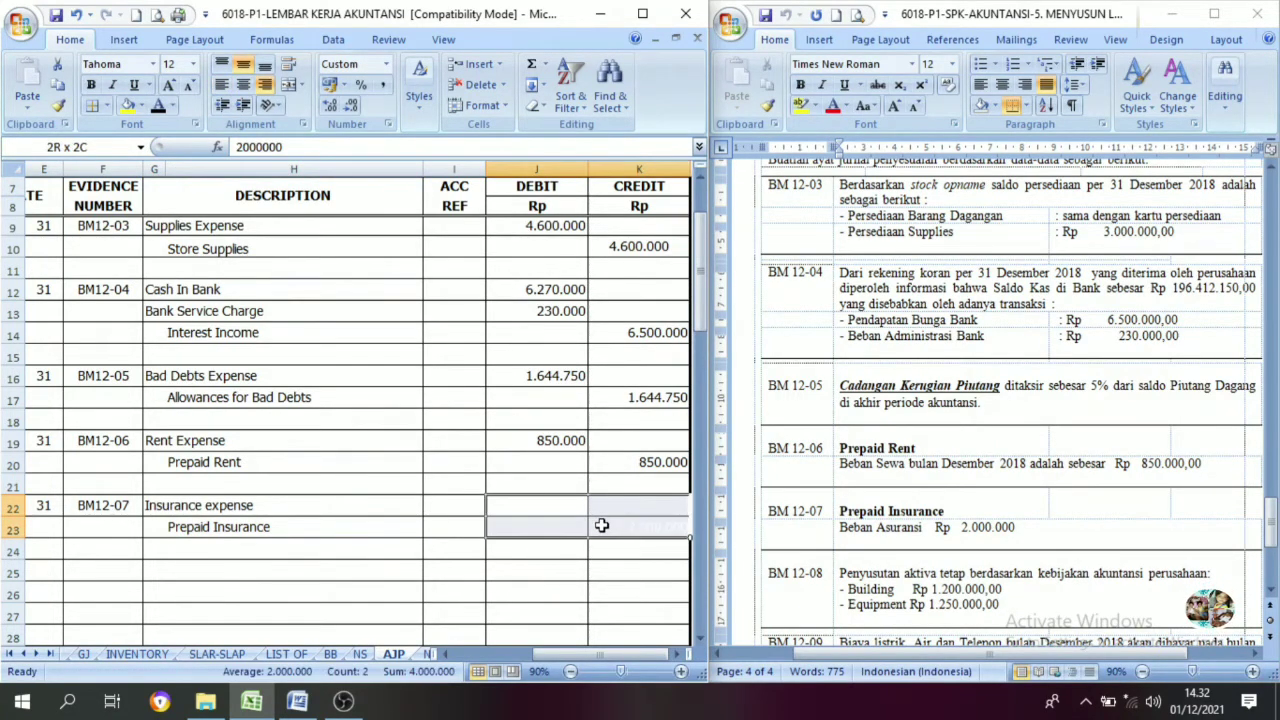
{"action": "left_click", "coordinate": [158, 106]}
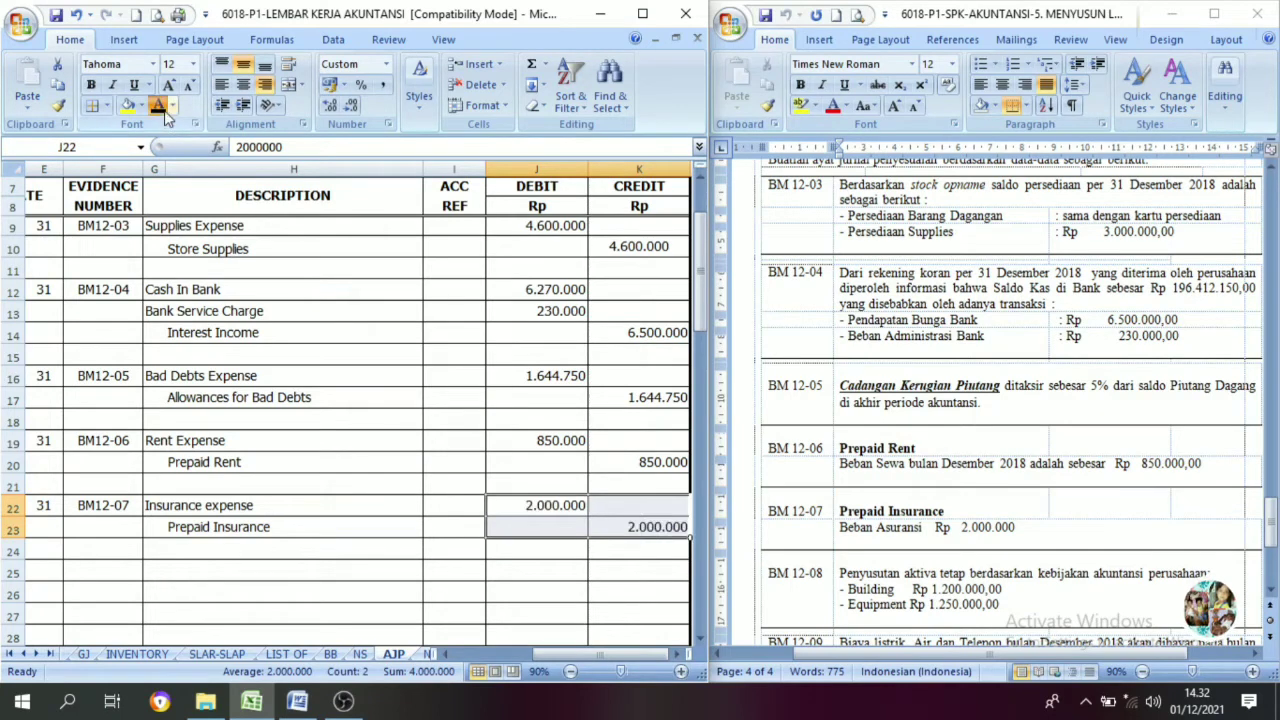
{"action": "left_click", "coordinate": [449, 564]}
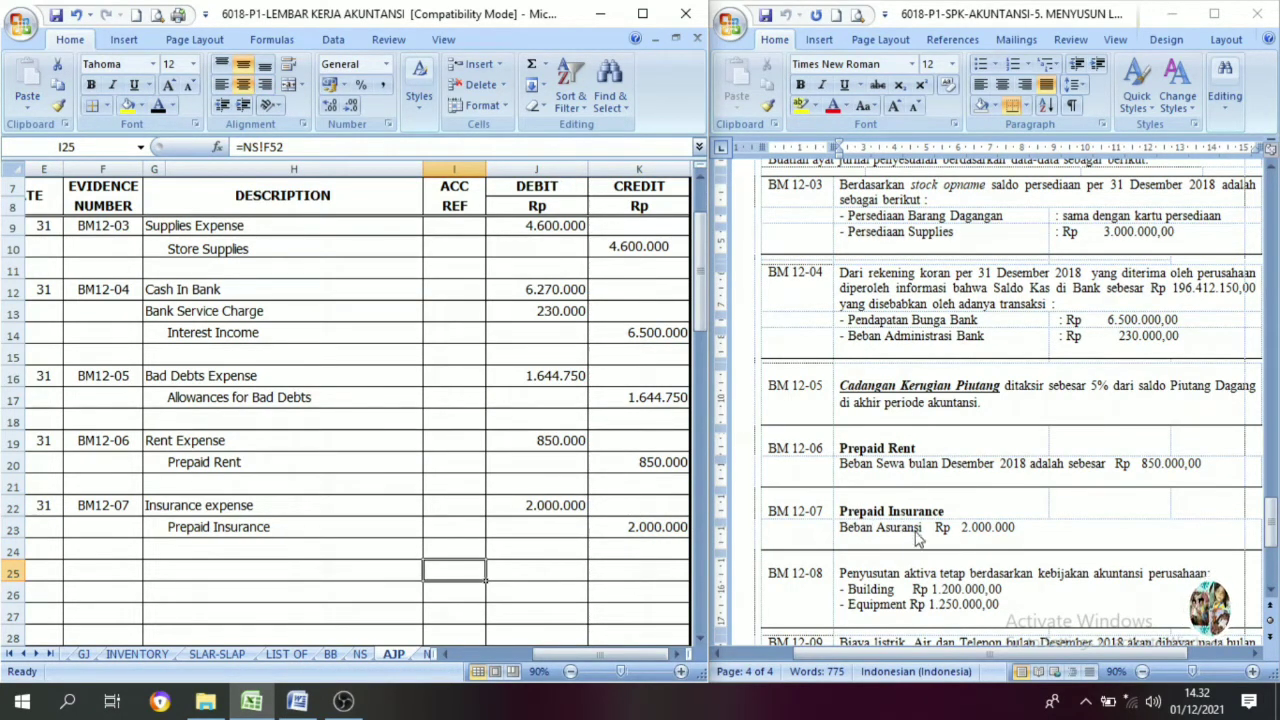
Examine the building and equipment depreciation amounts of BM 12-08 in the Word evidence document.
{"action": "scroll", "coordinate": [917, 541], "scroll_direction": "down", "scroll_amount": 3}
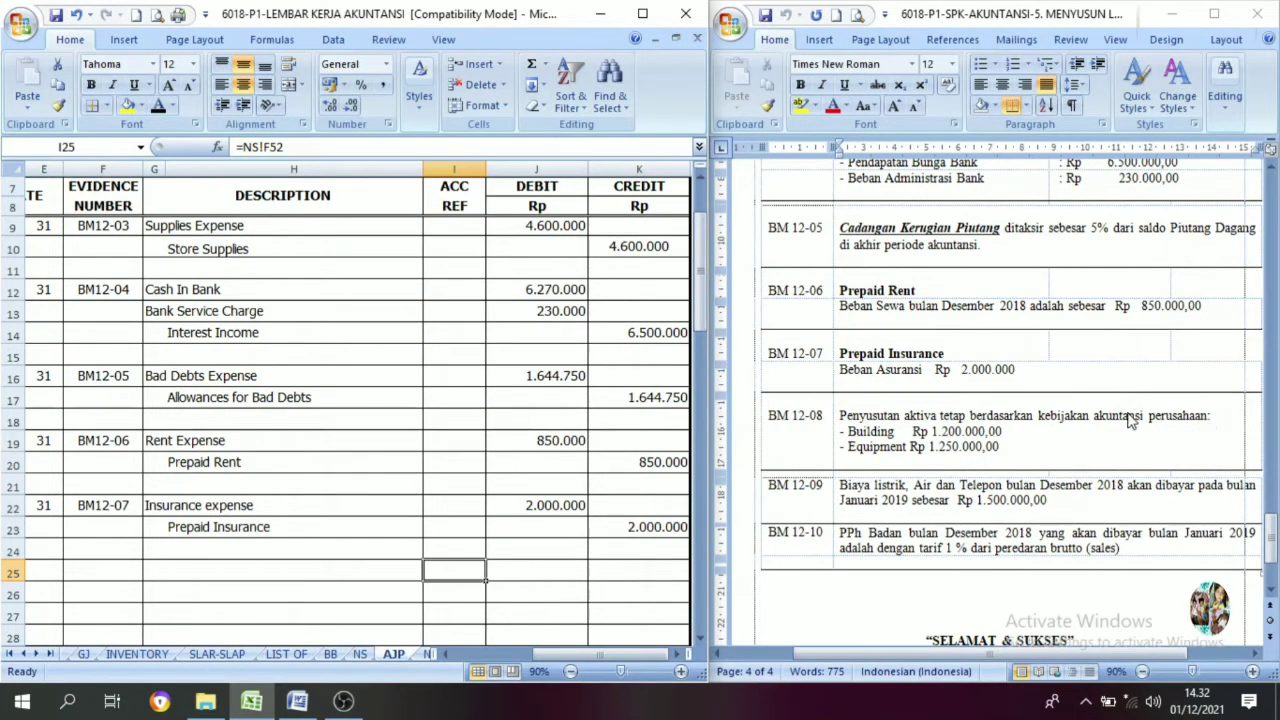
{"action": "left_click", "coordinate": [953, 433]}
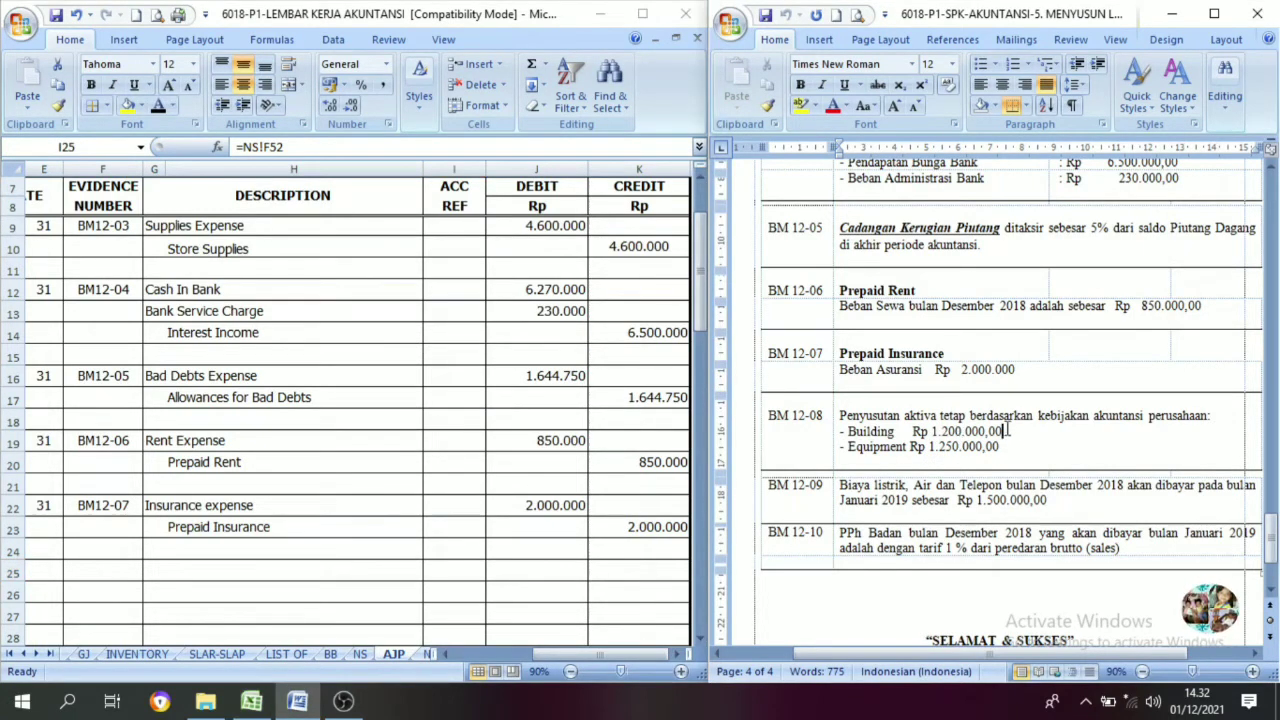
{"action": "left_click_drag", "start_coordinate": [1005, 431], "coordinate": [912, 432]}
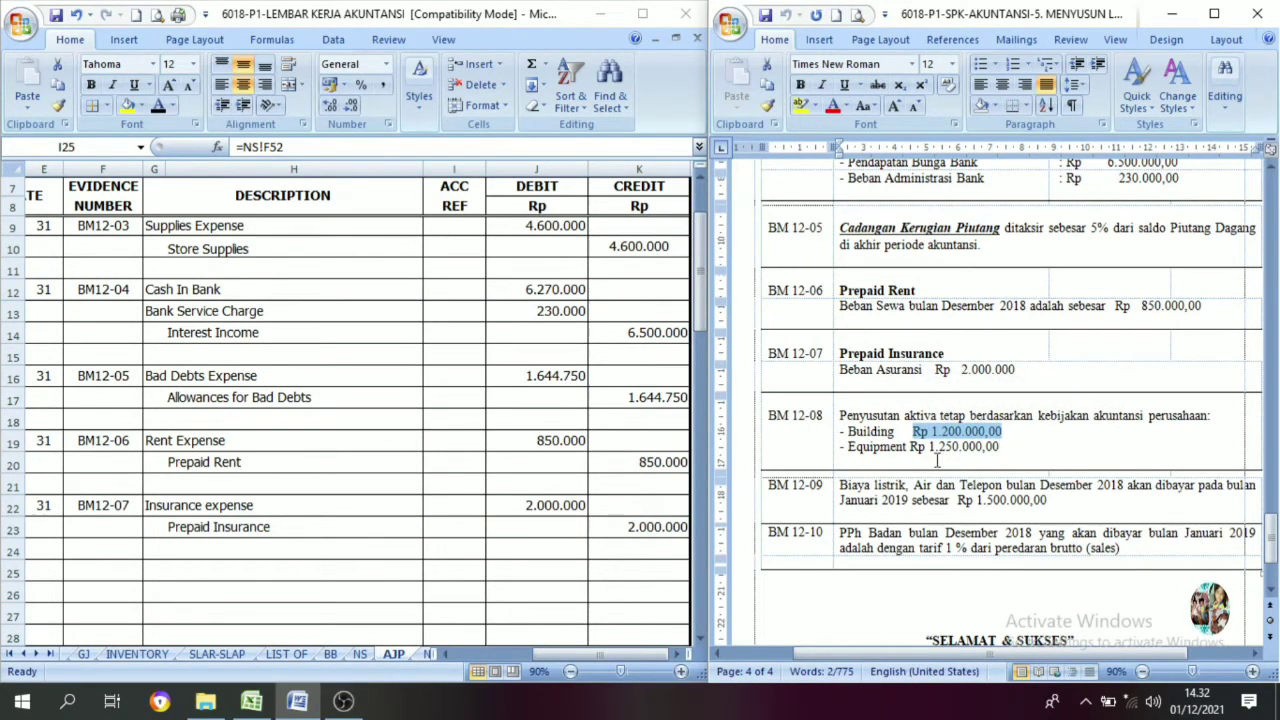
{"action": "left_click", "coordinate": [1010, 446]}
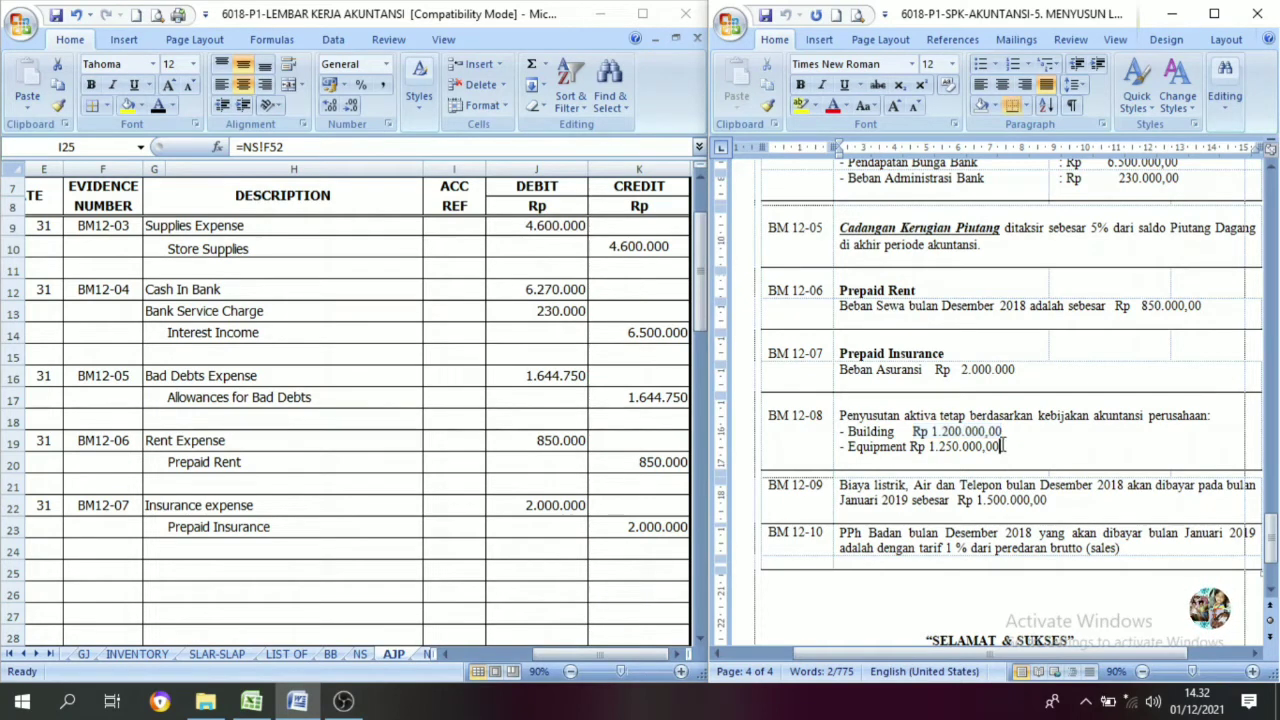
{"action": "left_click_drag", "start_coordinate": [1010, 446], "coordinate": [929, 447]}
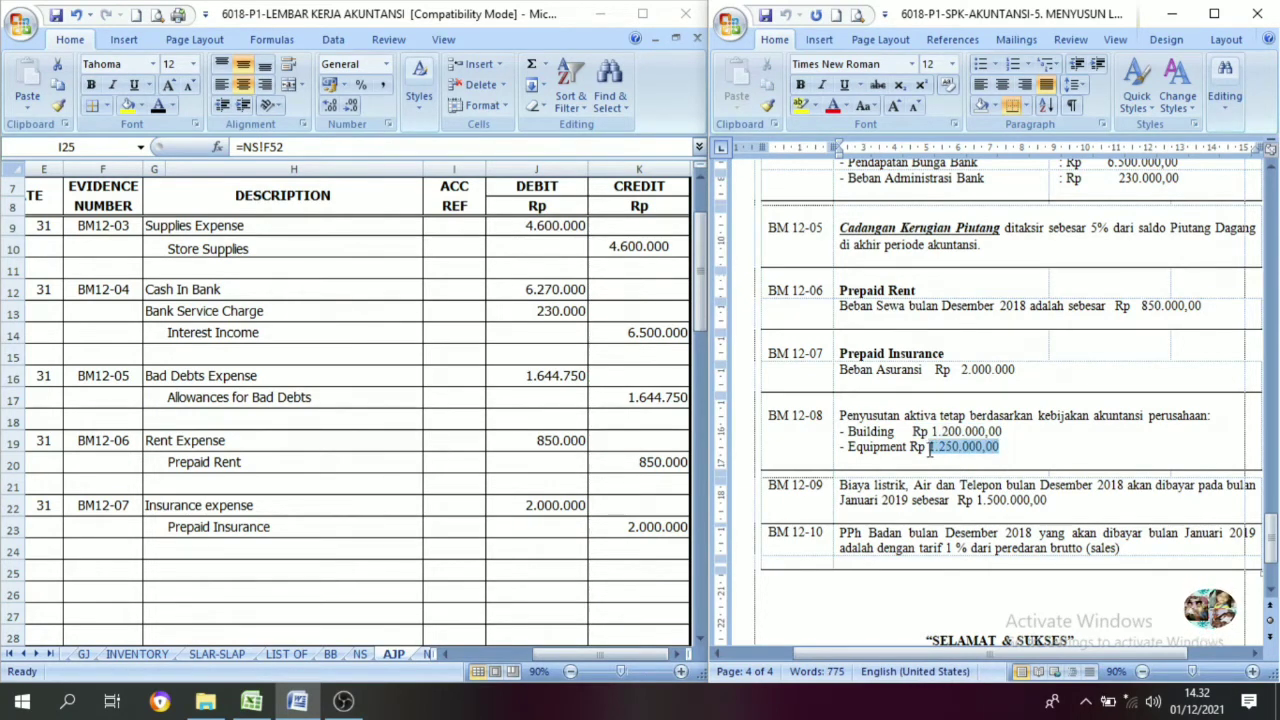
{"action": "left_click", "coordinate": [1008, 449]}
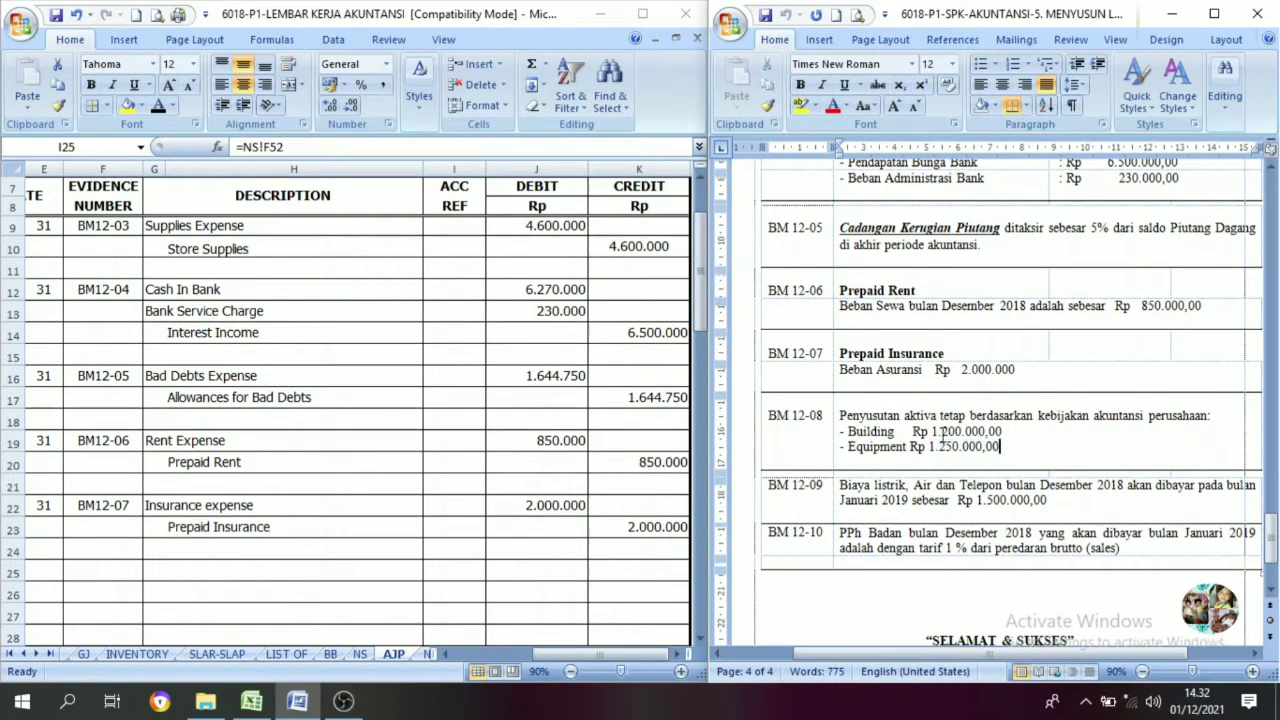
Check the BM 12-08 depreciation amounts in the Word evidence, and apply black font to date 31 in E25 and BM12-08 in F25.
{"action": "left_click_drag", "start_coordinate": [906, 431], "coordinate": [1010, 450]}
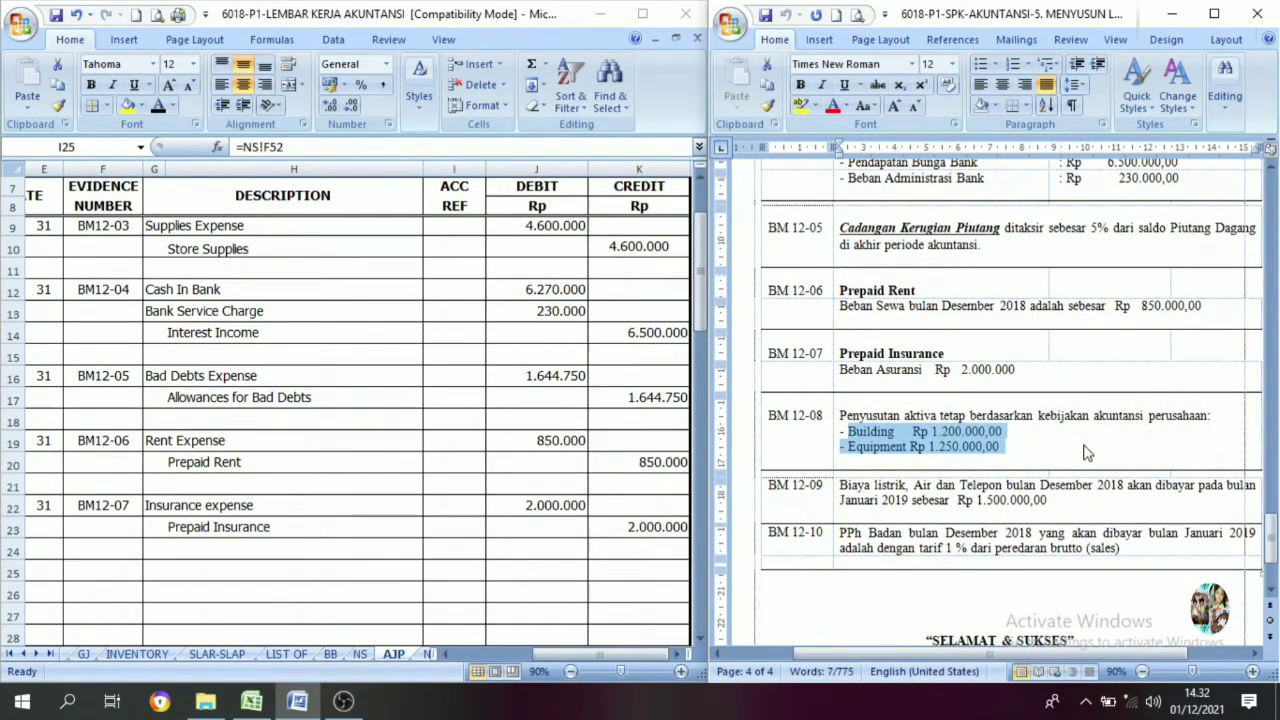
{"action": "left_click", "coordinate": [1022, 440]}
{"action": "scroll", "coordinate": [365, 540], "scroll_direction": "down", "scroll_amount": 1}
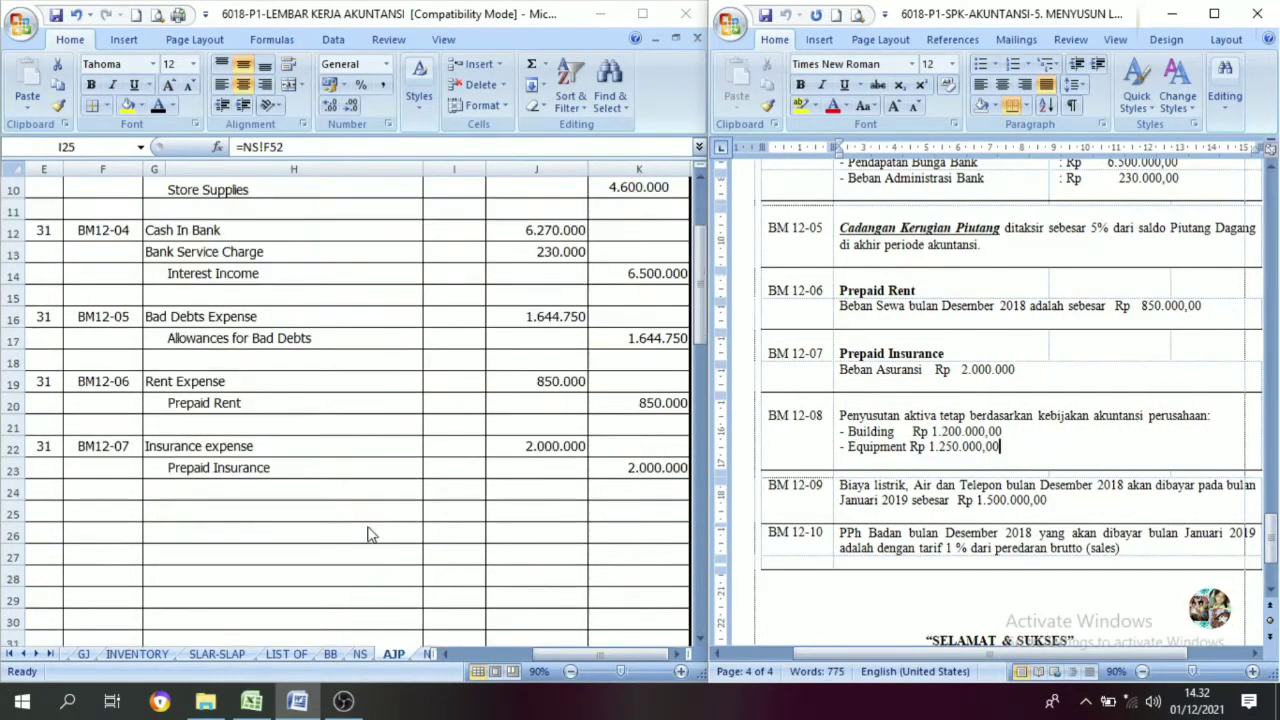
{"action": "left_click", "coordinate": [47, 514]}
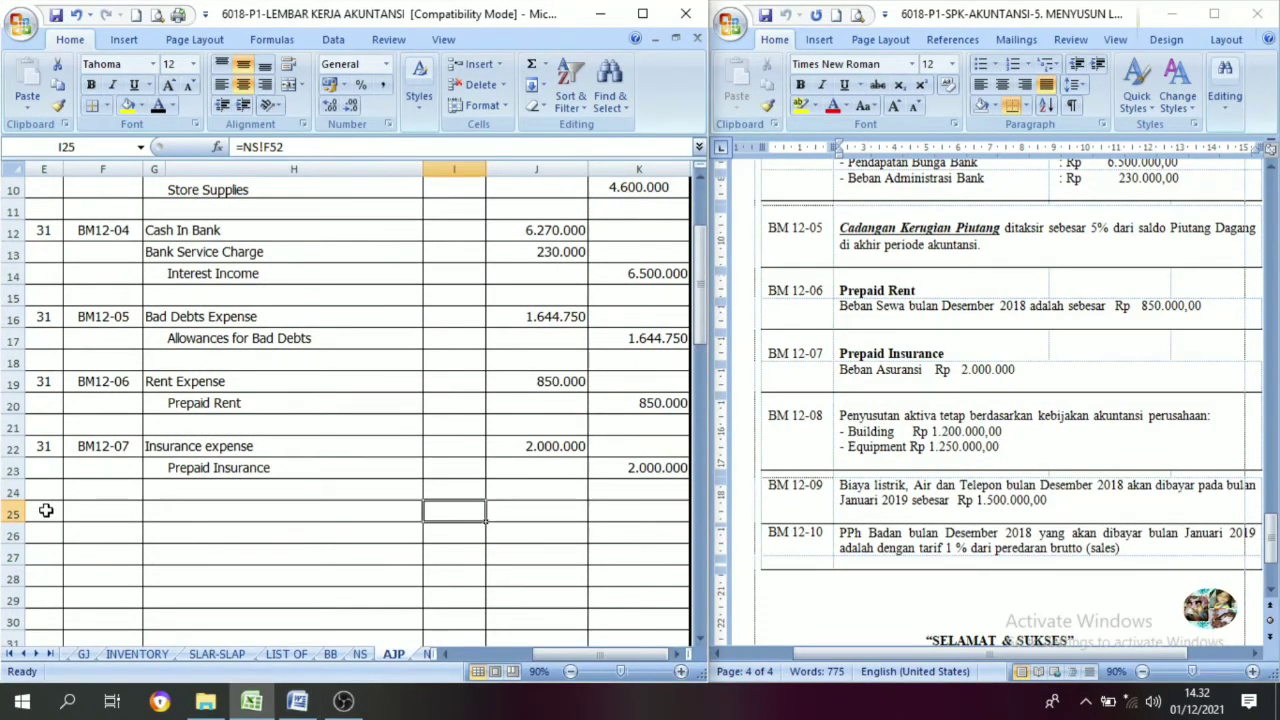
{"action": "left_click", "coordinate": [96, 509]}
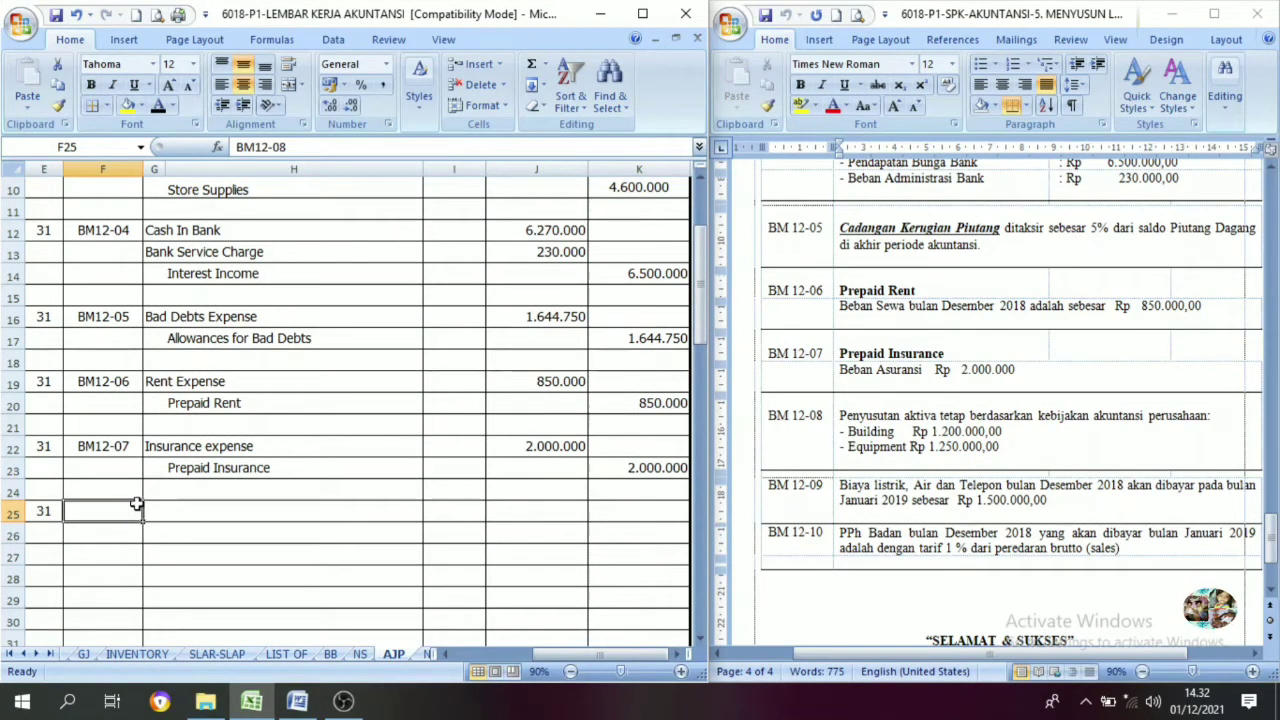
{"action": "left_click", "coordinate": [158, 107]}
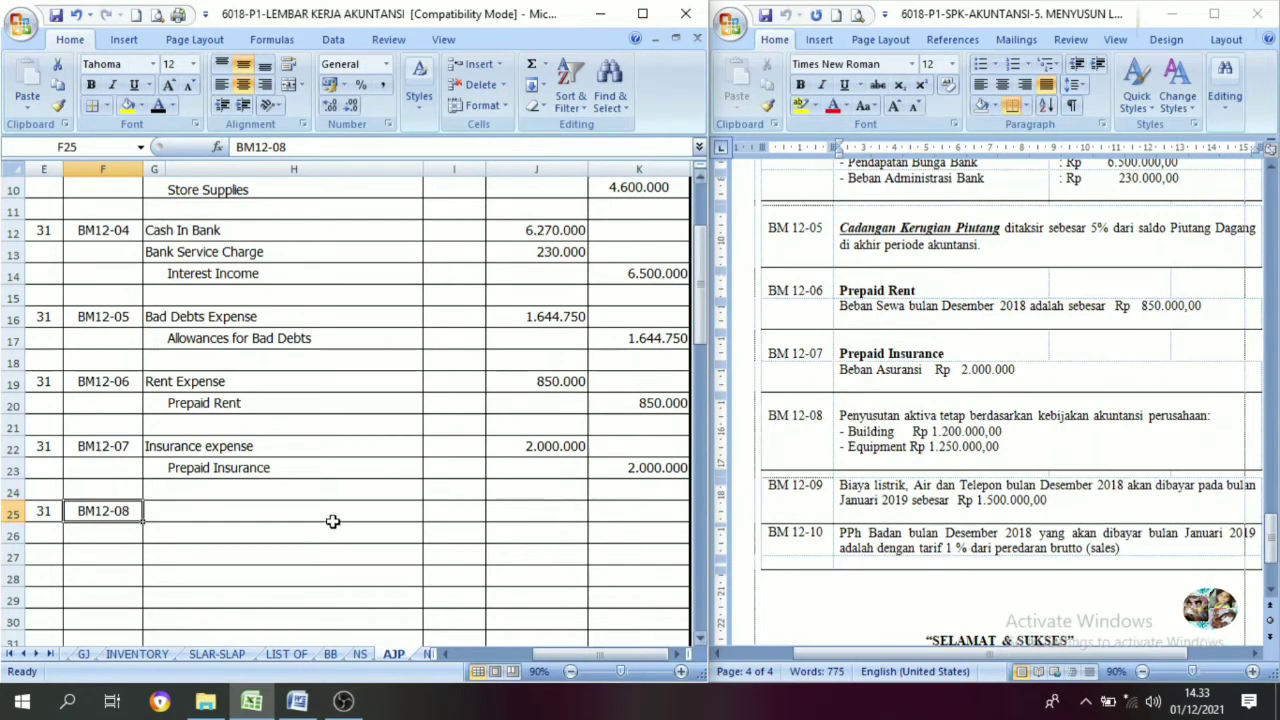
Apply the black font colour to the building depreciation descriptions in rows 25 and 26 and their 1.200.000 amounts in J25:K26.
{"action": "left_click_drag", "start_coordinate": [164, 514], "coordinate": [209, 528]}
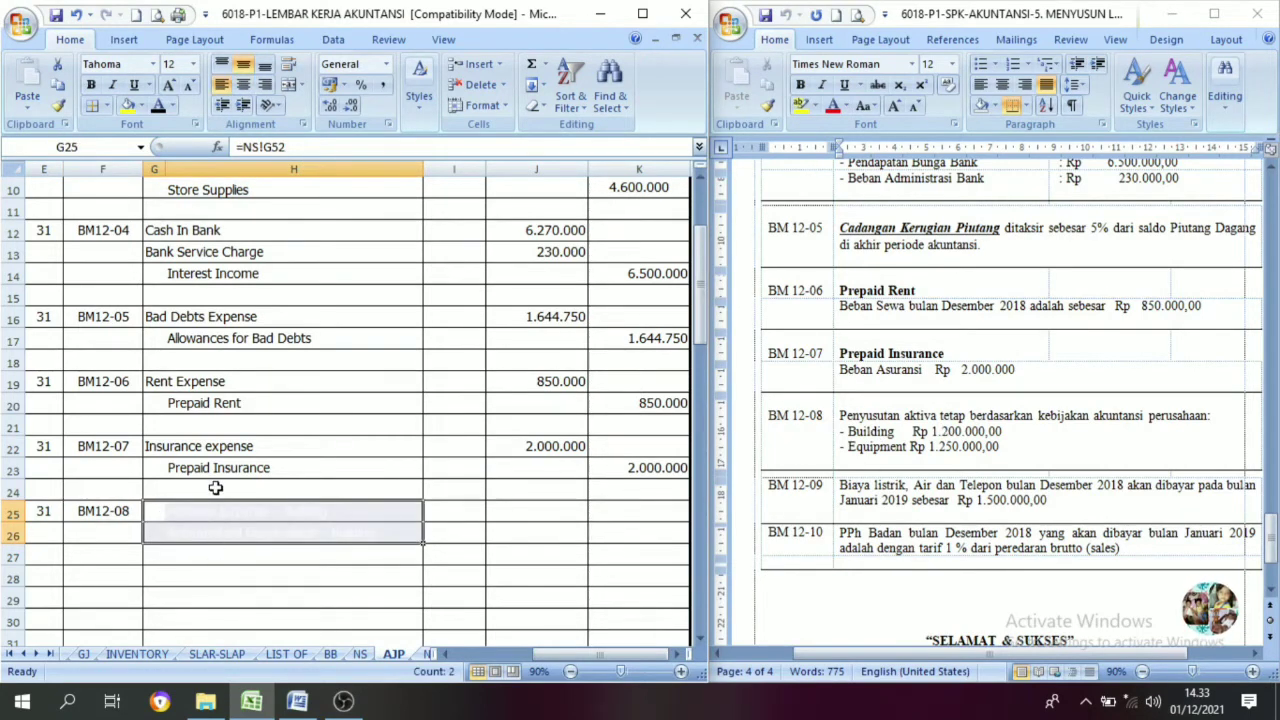
{"action": "left_click", "coordinate": [158, 106]}
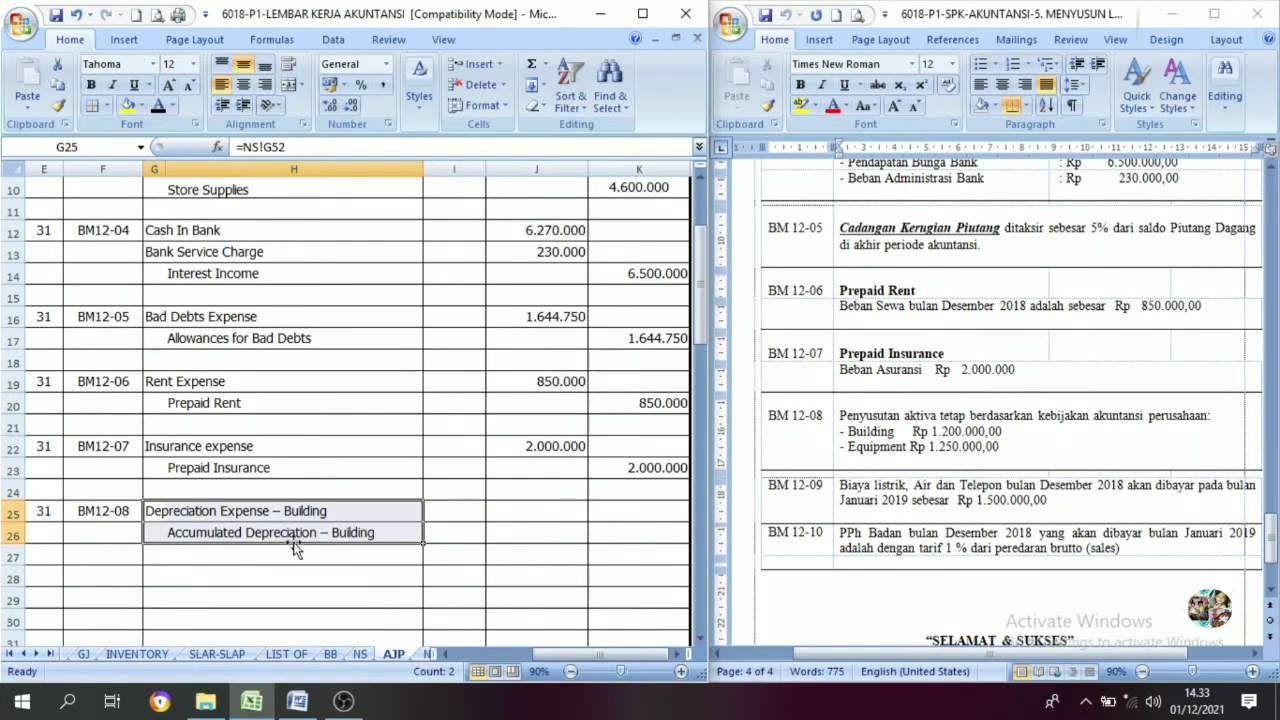
{"action": "left_click", "coordinate": [546, 510]}
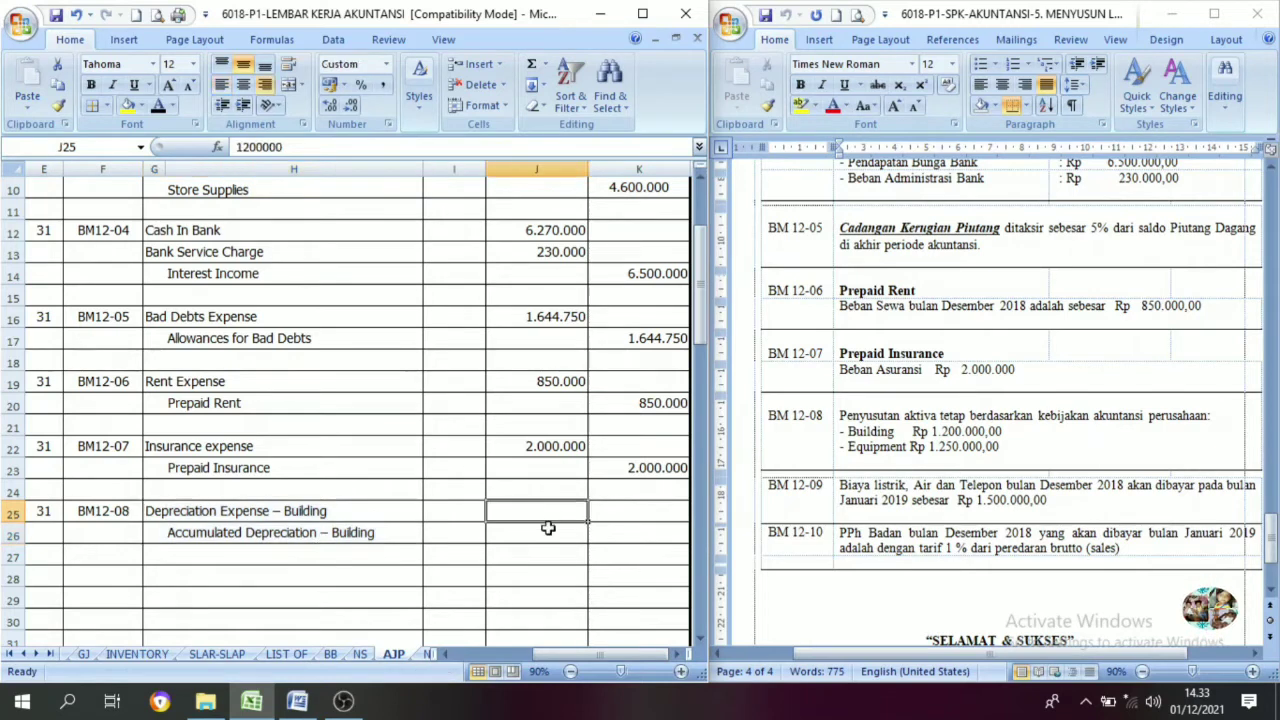
{"action": "left_click_drag", "start_coordinate": [551, 508], "coordinate": [615, 538]}
{"action": "left_click", "coordinate": [158, 106]}
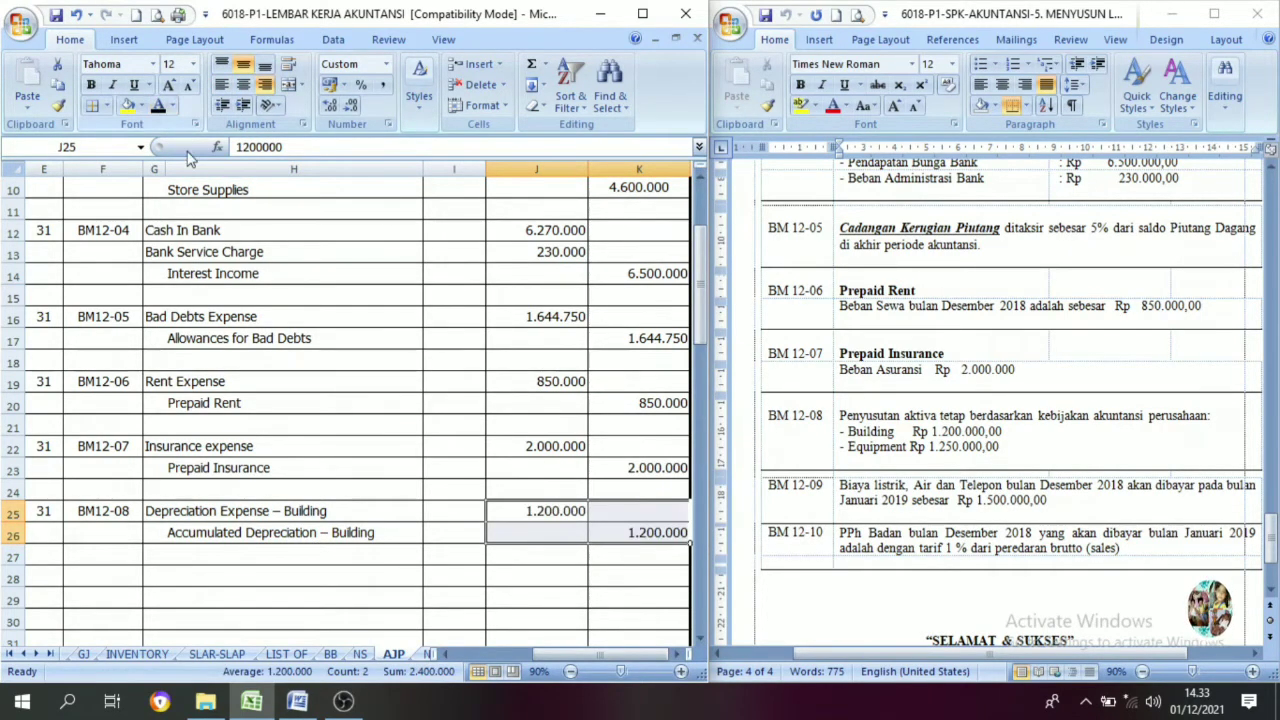
{"action": "left_click", "coordinate": [492, 600]}
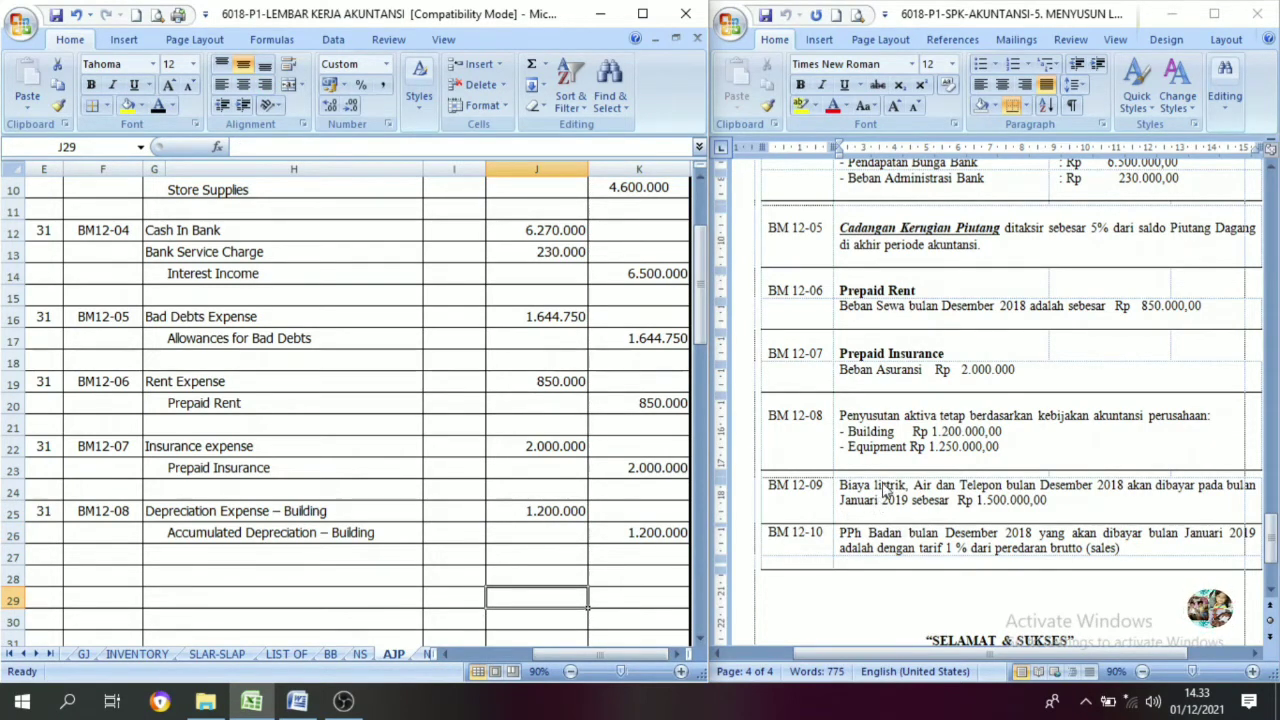
Apply the black font colour to the equipment depreciation descriptions in rows 28 and 29 and their 1.250.000 amounts in J28:K29.
{"action": "scroll", "coordinate": [878, 452], "scroll_direction": "down", "scroll_amount": 1}
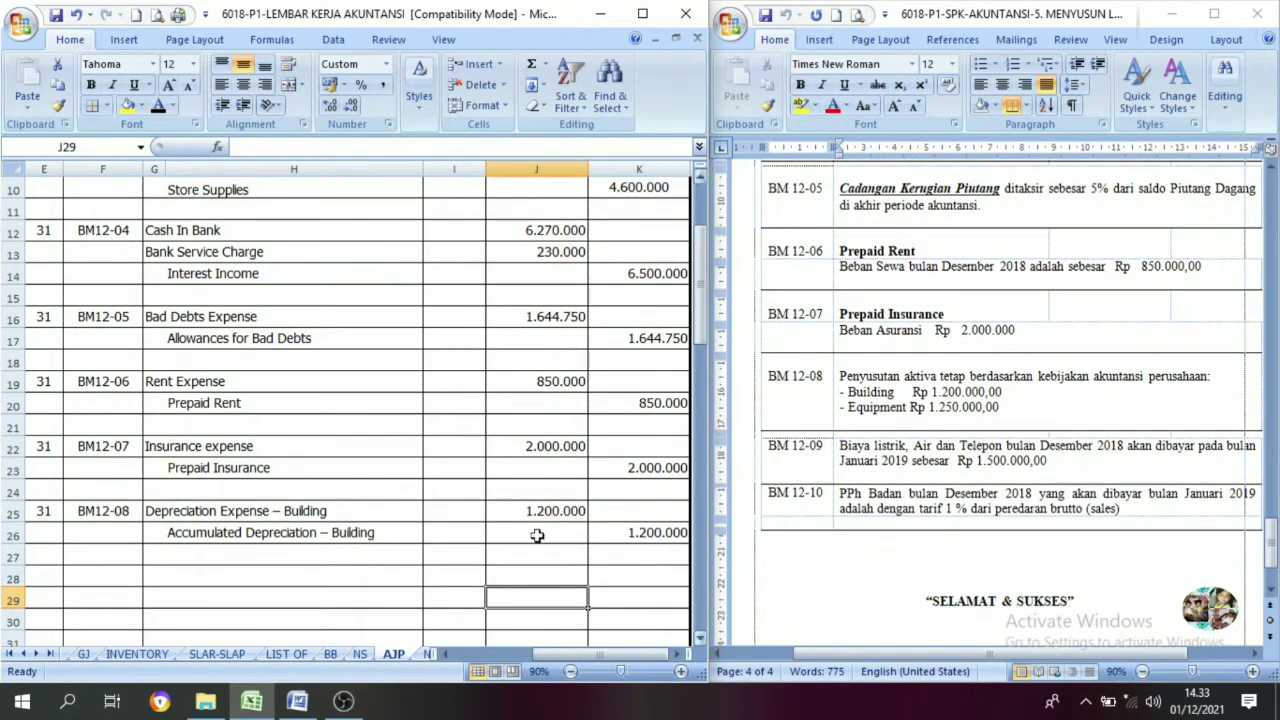
{"action": "left_click", "coordinate": [263, 597]}
{"action": "left_click", "coordinate": [103, 576]}
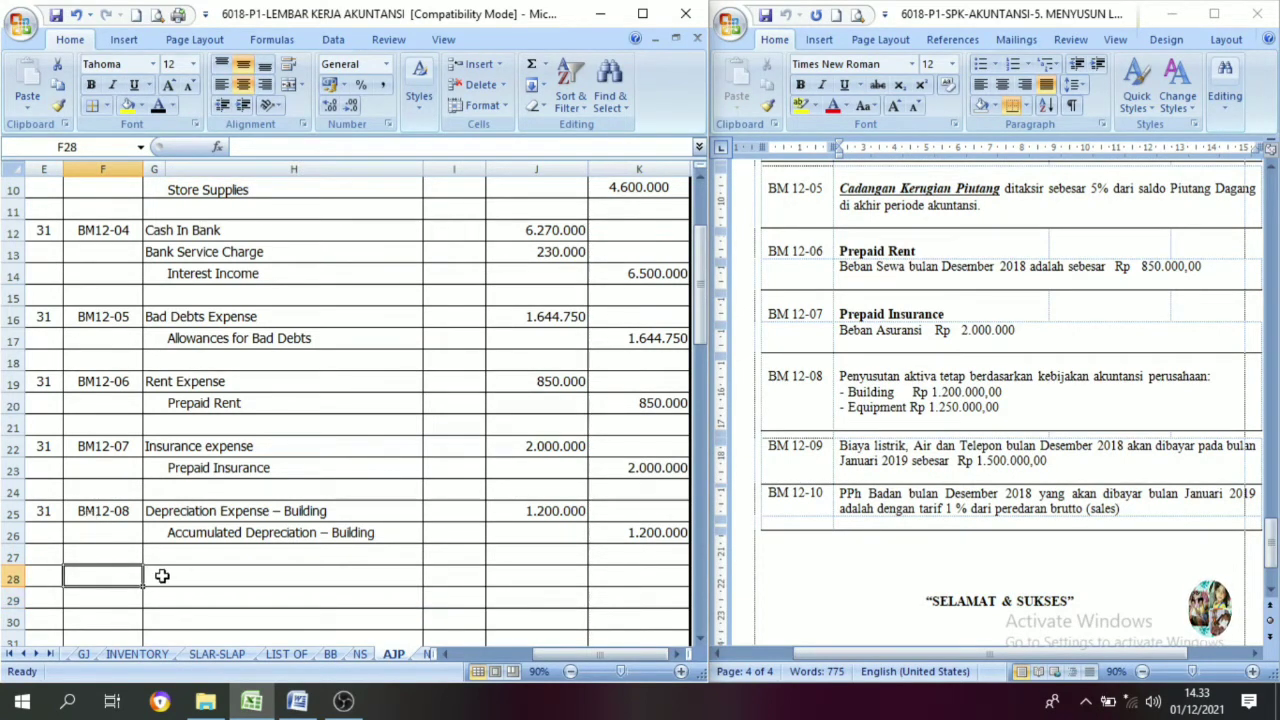
{"action": "left_click_drag", "start_coordinate": [161, 576], "coordinate": [212, 598]}
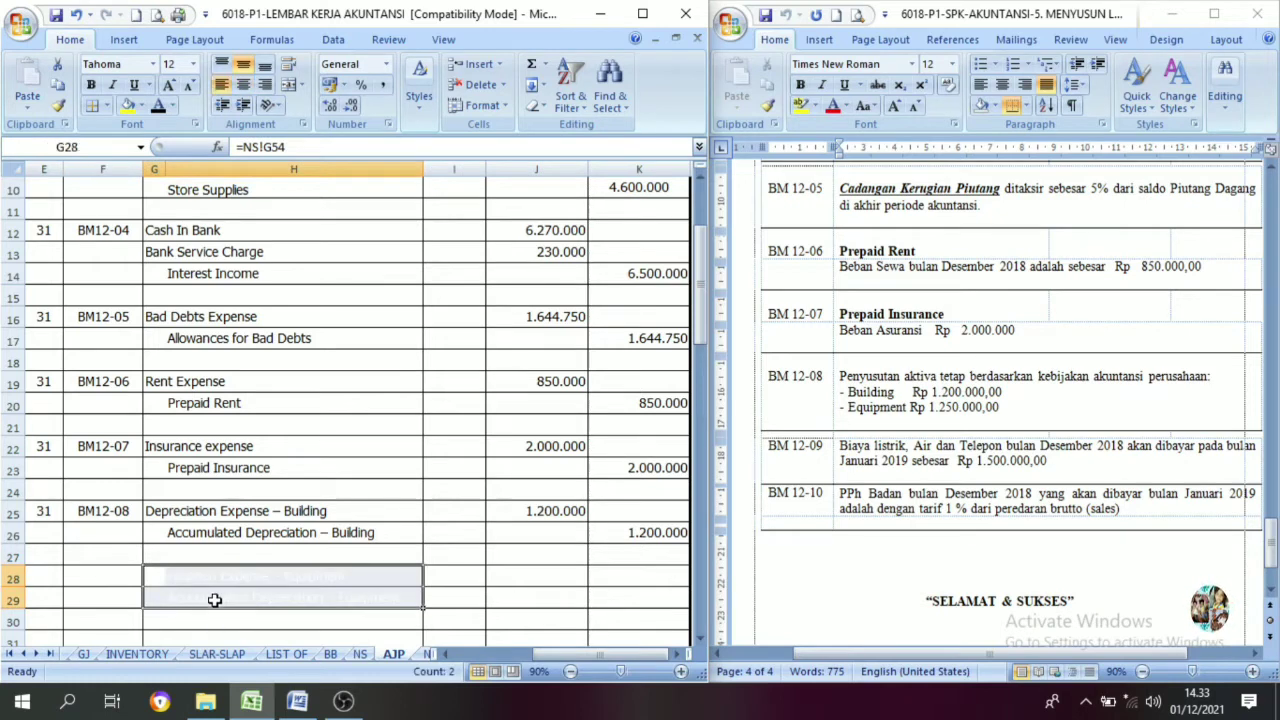
{"action": "left_click", "coordinate": [158, 107]}
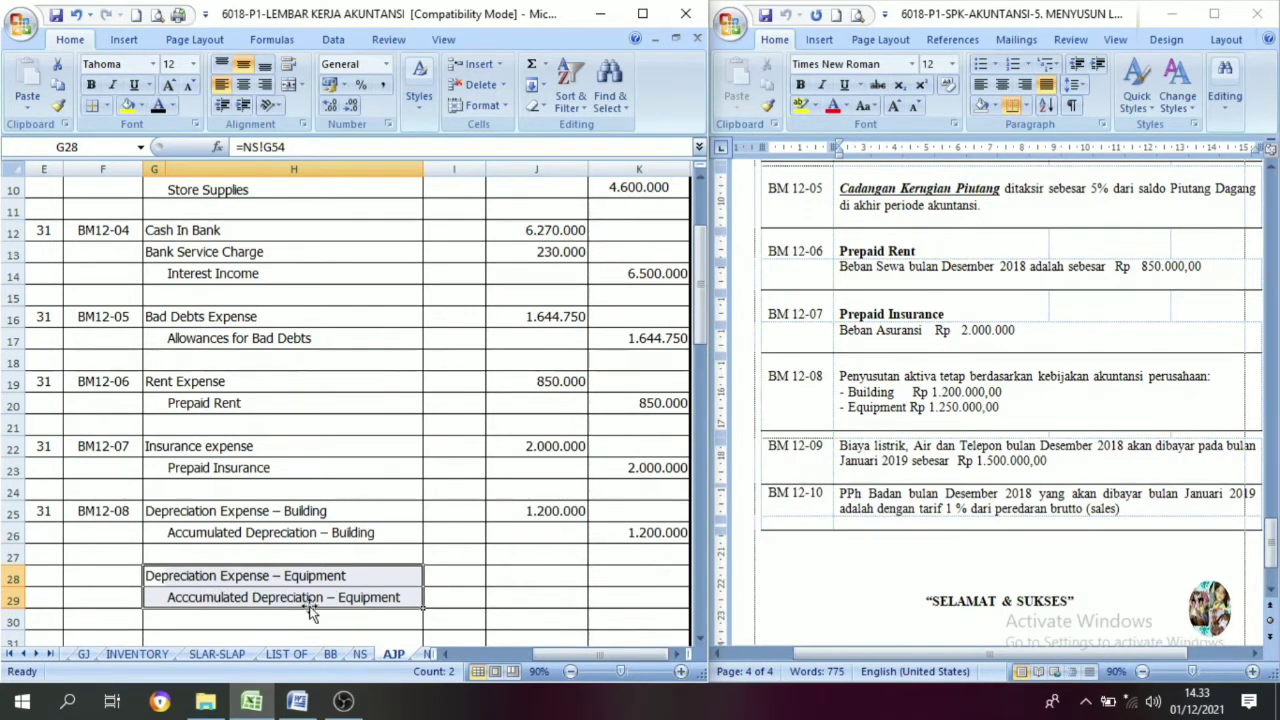
{"action": "left_click", "coordinate": [518, 578]}
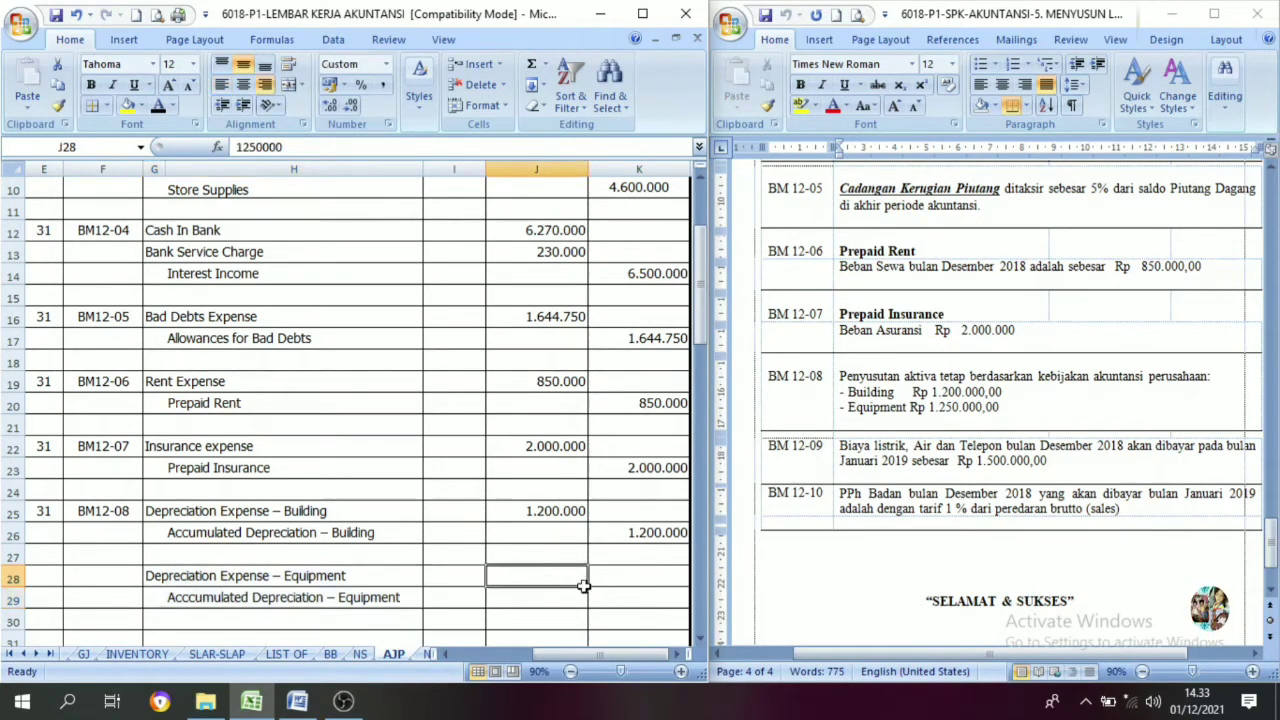
{"action": "left_click_drag", "start_coordinate": [584, 586], "coordinate": [594, 603]}
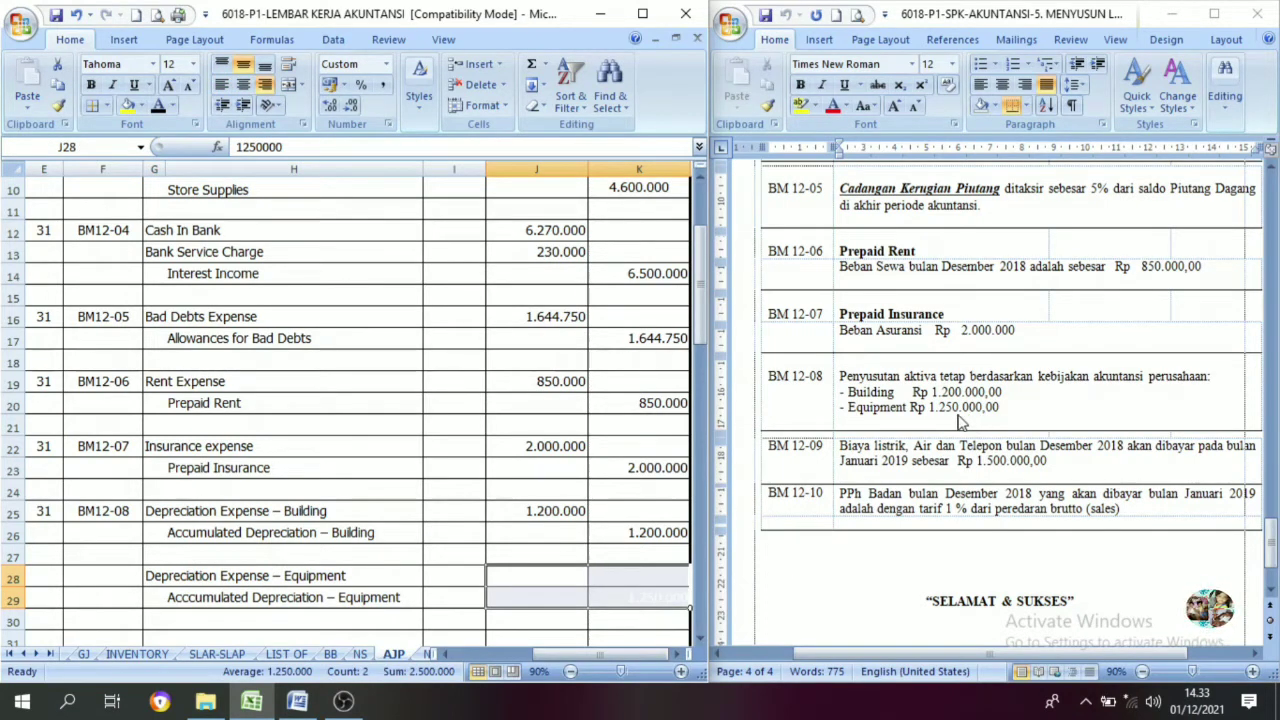
{"action": "left_click", "coordinate": [160, 108]}
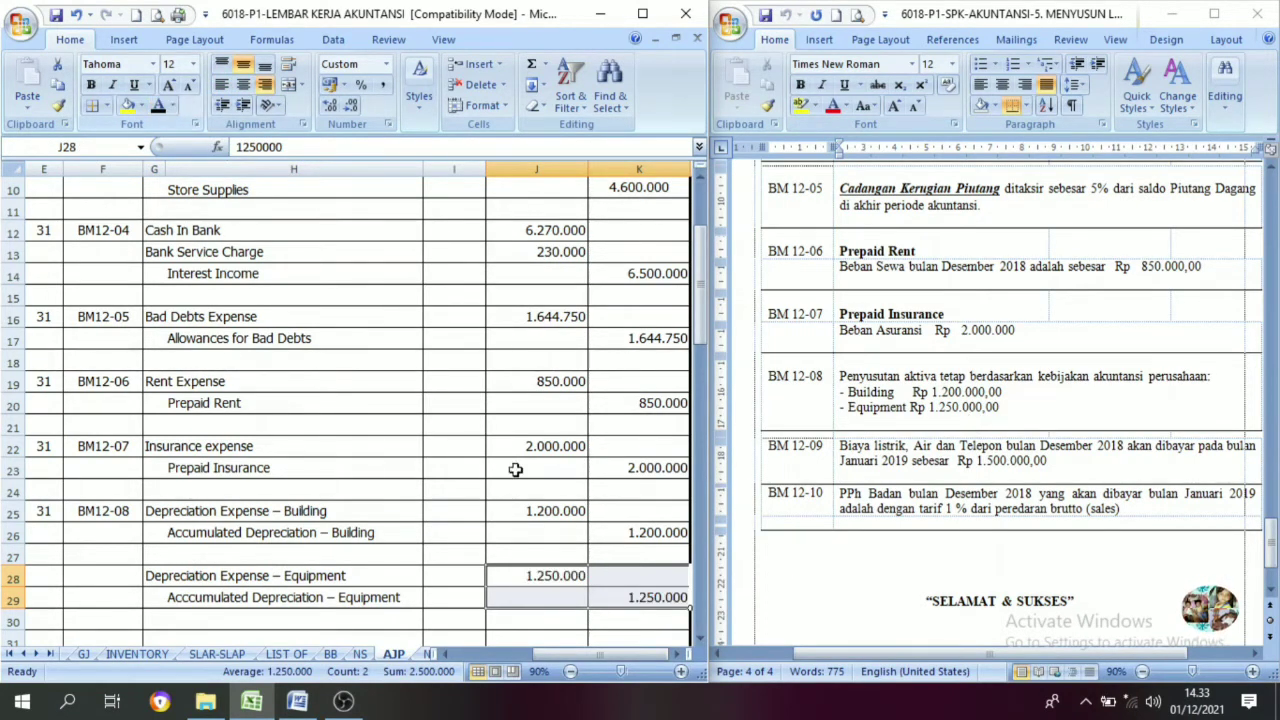
{"action": "left_click", "coordinate": [603, 508]}
Examine the BM 12-09 evidence on the December 2018 electricity, water and telephone costs payable in January 2019.
{"action": "scroll", "coordinate": [822, 447], "scroll_direction": "down", "scroll_amount": 2}
{"action": "scroll", "coordinate": [822, 447], "scroll_direction": "down", "scroll_amount": 1}
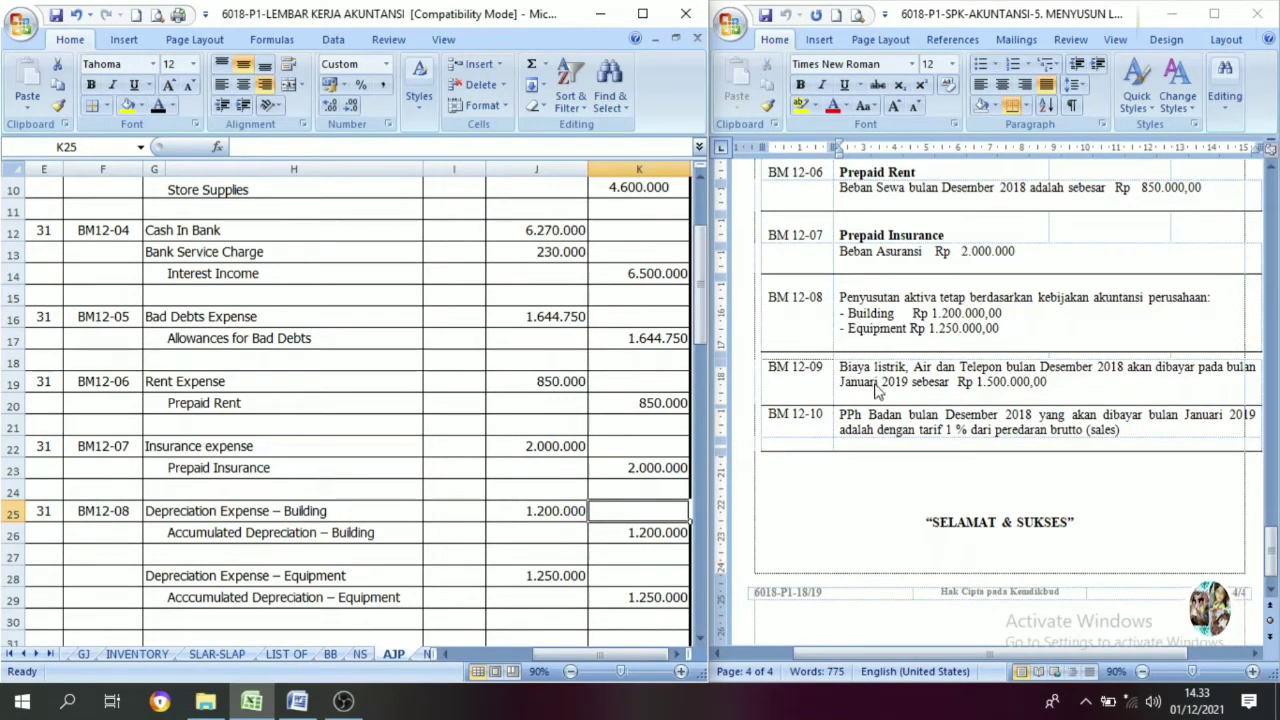
{"action": "scroll", "coordinate": [890, 503], "scroll_direction": "down", "scroll_amount": 1}
{"action": "scroll", "coordinate": [600, 506], "scroll_direction": "down", "scroll_amount": 2}
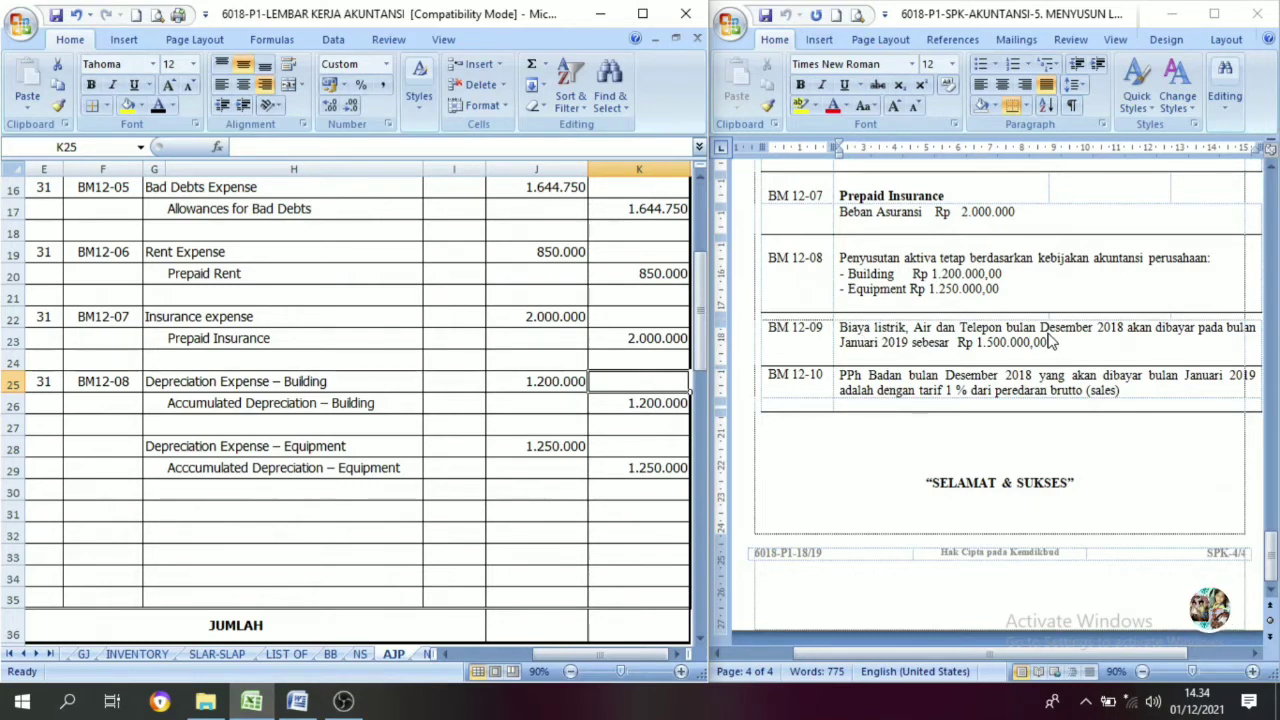
{"action": "left_click", "coordinate": [876, 352]}
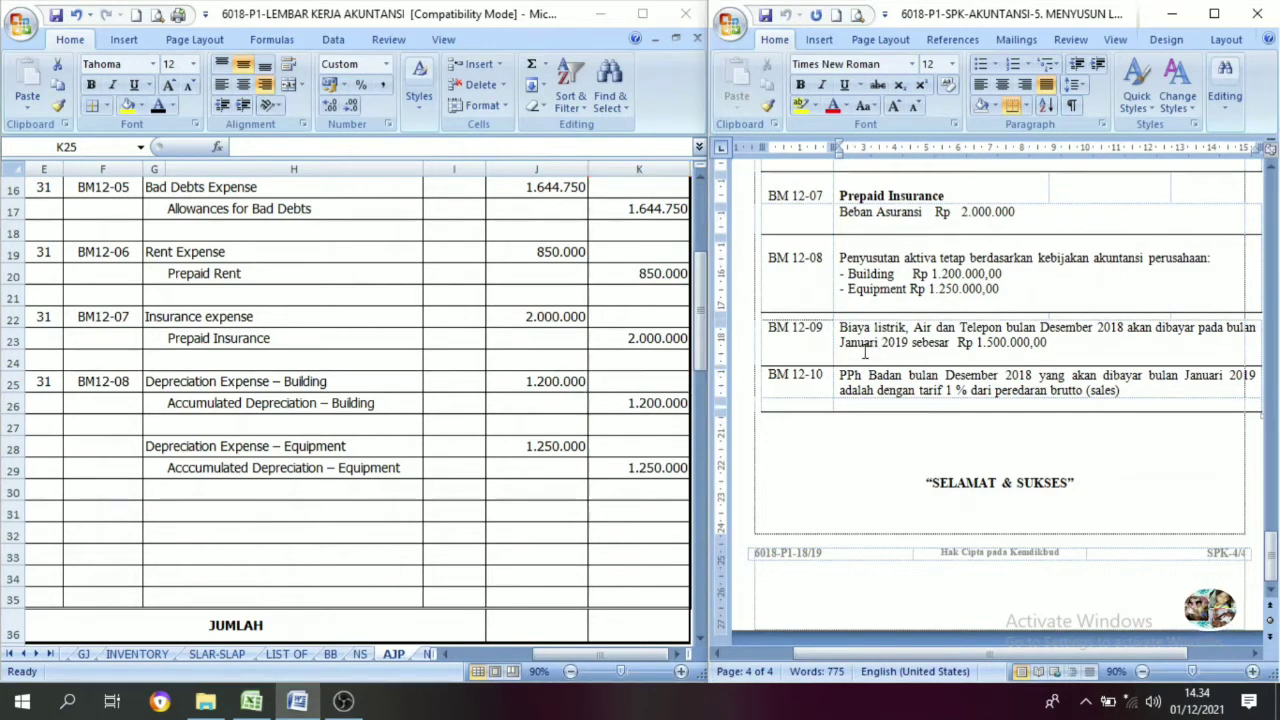
{"action": "left_click_drag", "start_coordinate": [842, 333], "coordinate": [1066, 344]}
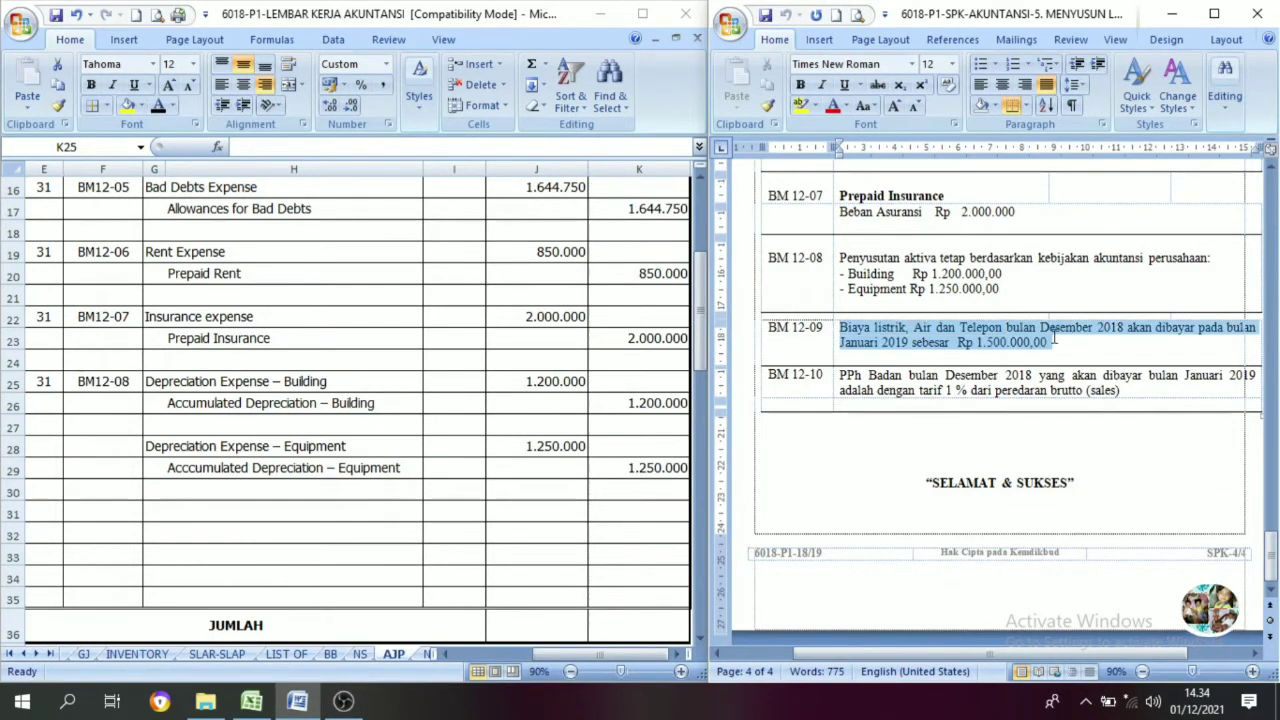
{"action": "left_click", "coordinate": [1058, 344]}
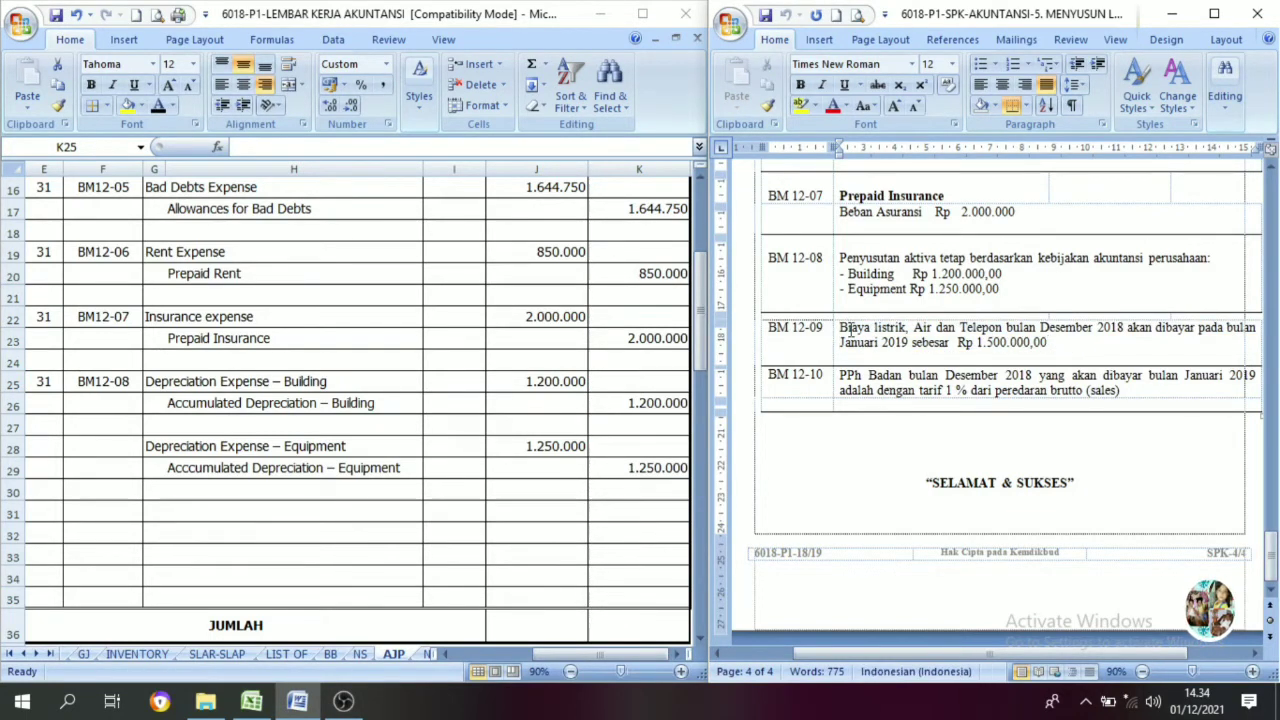
{"action": "left_click_drag", "start_coordinate": [842, 330], "coordinate": [1066, 344]}
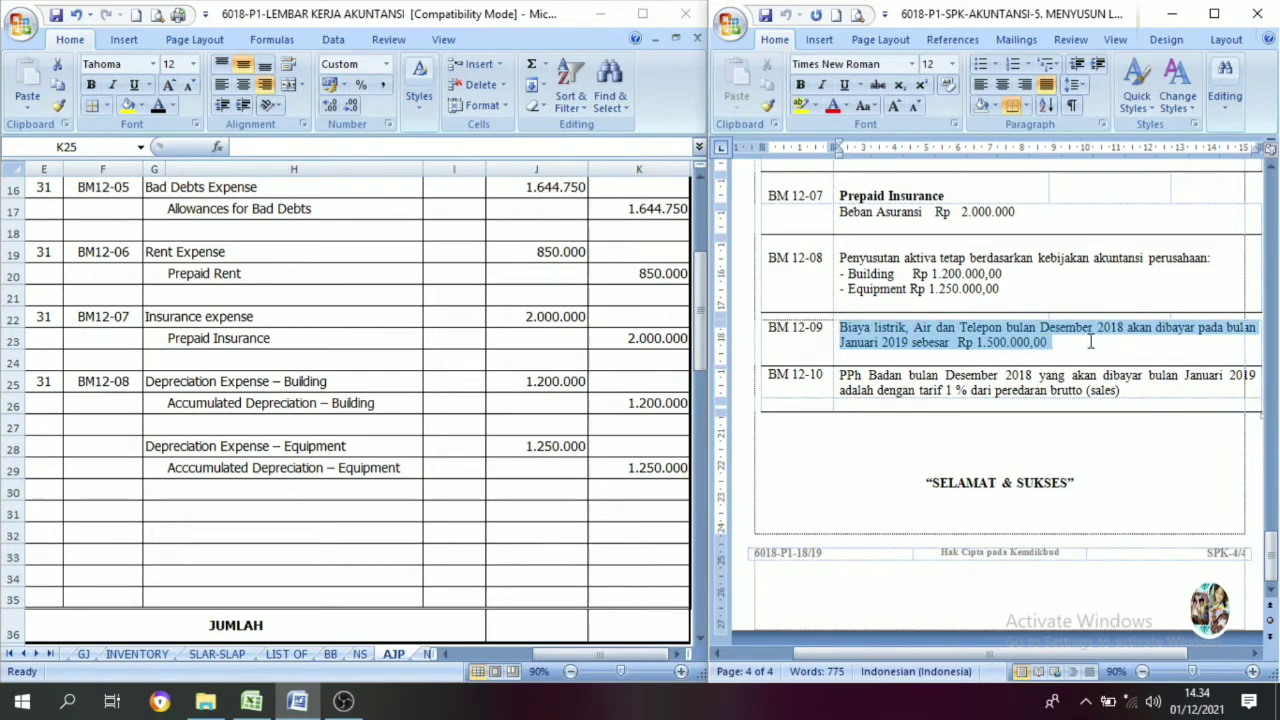
{"action": "left_click", "coordinate": [1051, 342]}
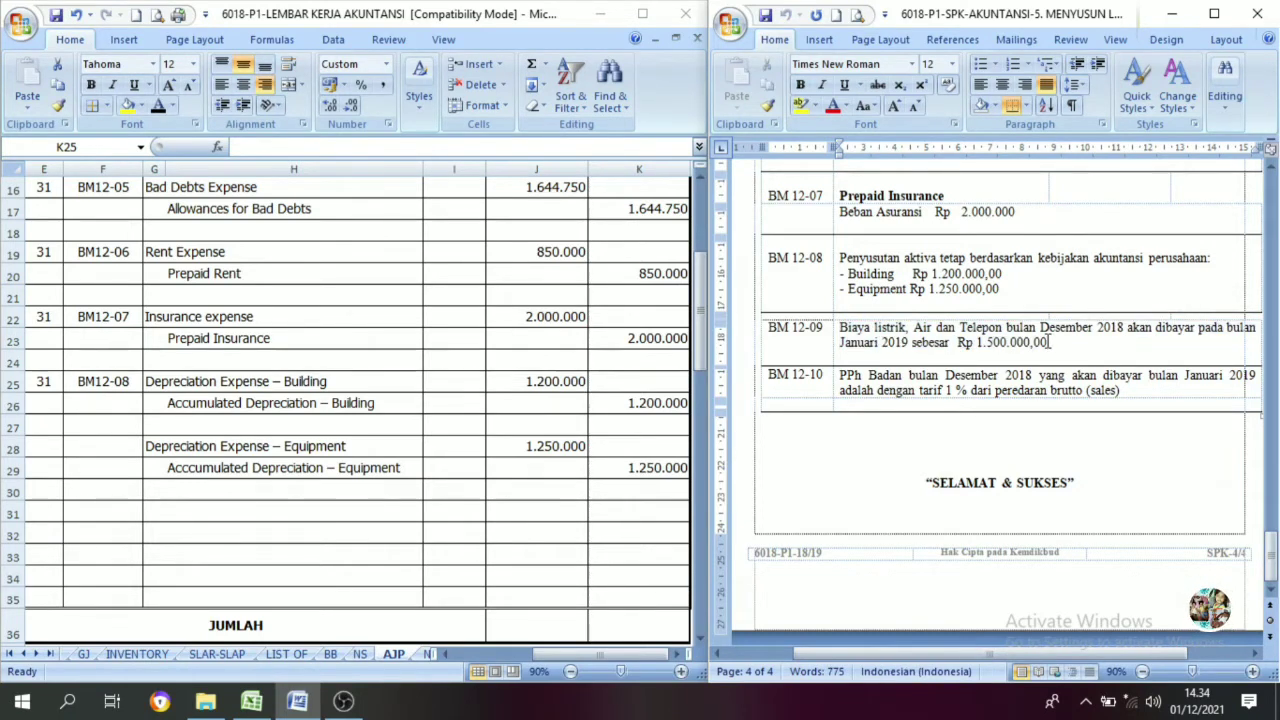
{"action": "left_click_drag", "start_coordinate": [842, 327], "coordinate": [1057, 345]}
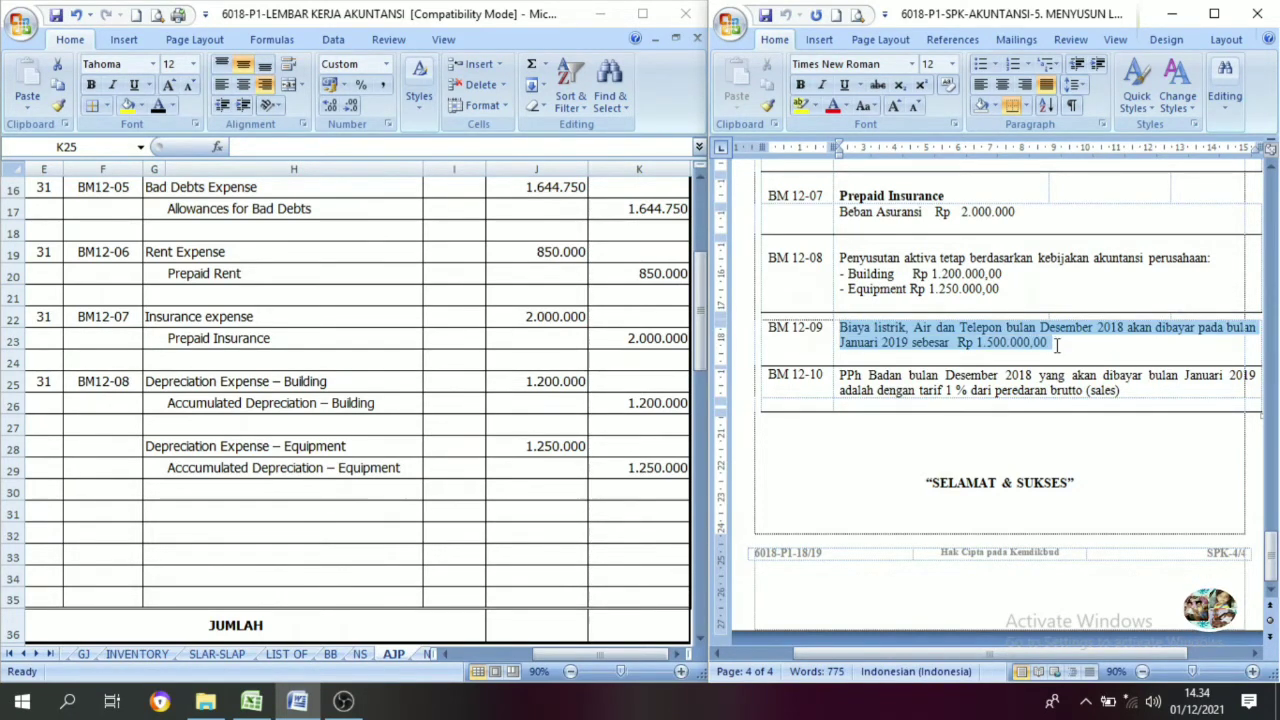
{"action": "left_click", "coordinate": [1096, 350]}
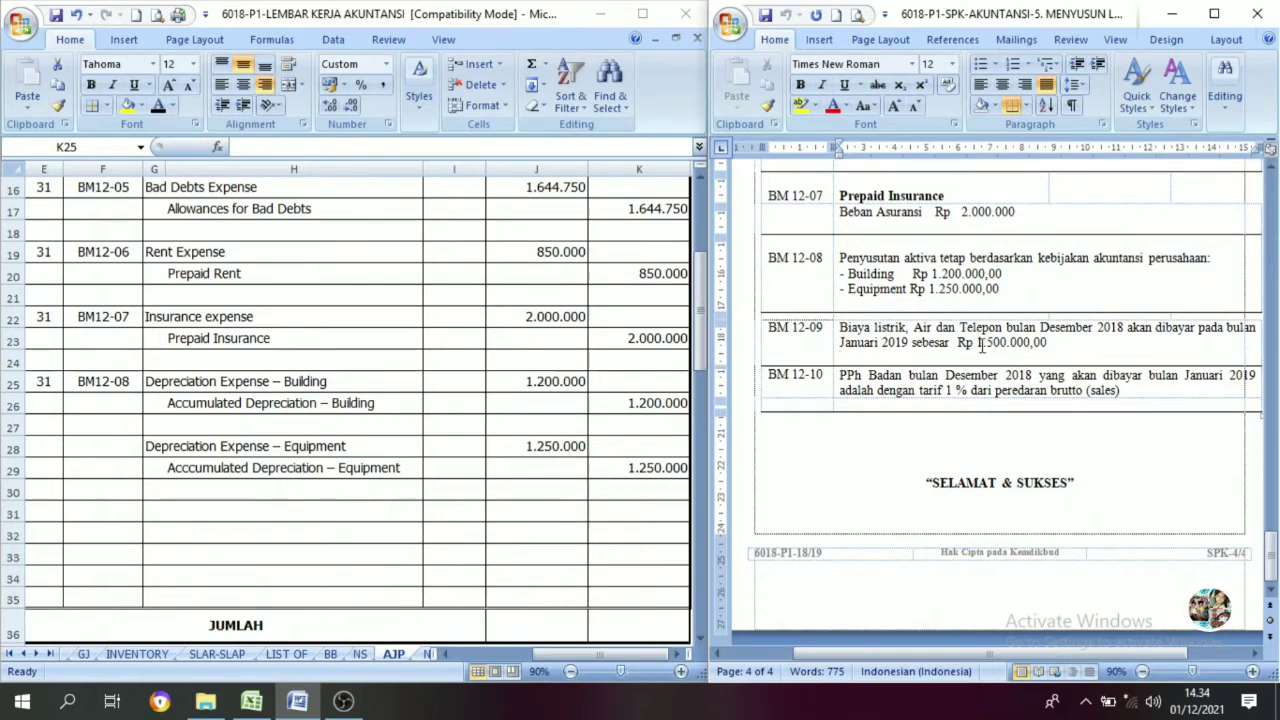
Apply the black font colour to date 31 in E31 and evidence number BM12-09 in F31.
{"action": "left_click", "coordinate": [122, 513]}
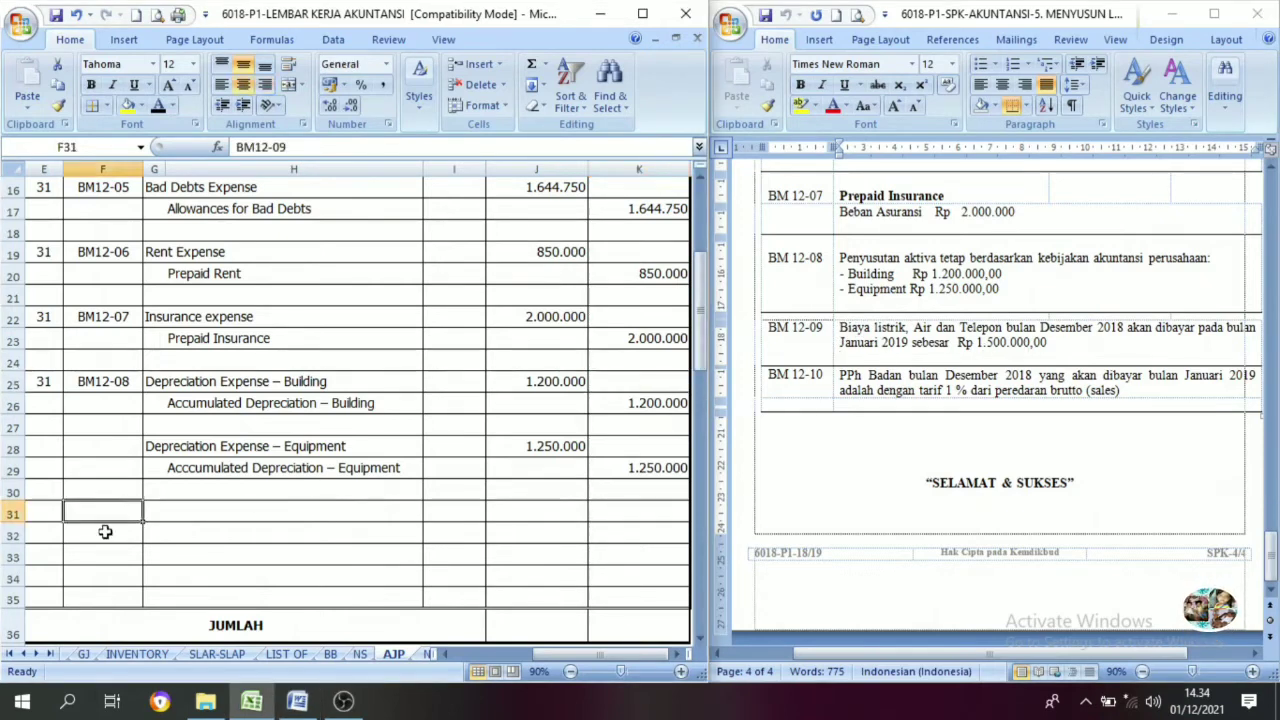
{"action": "left_click", "coordinate": [40, 513]}
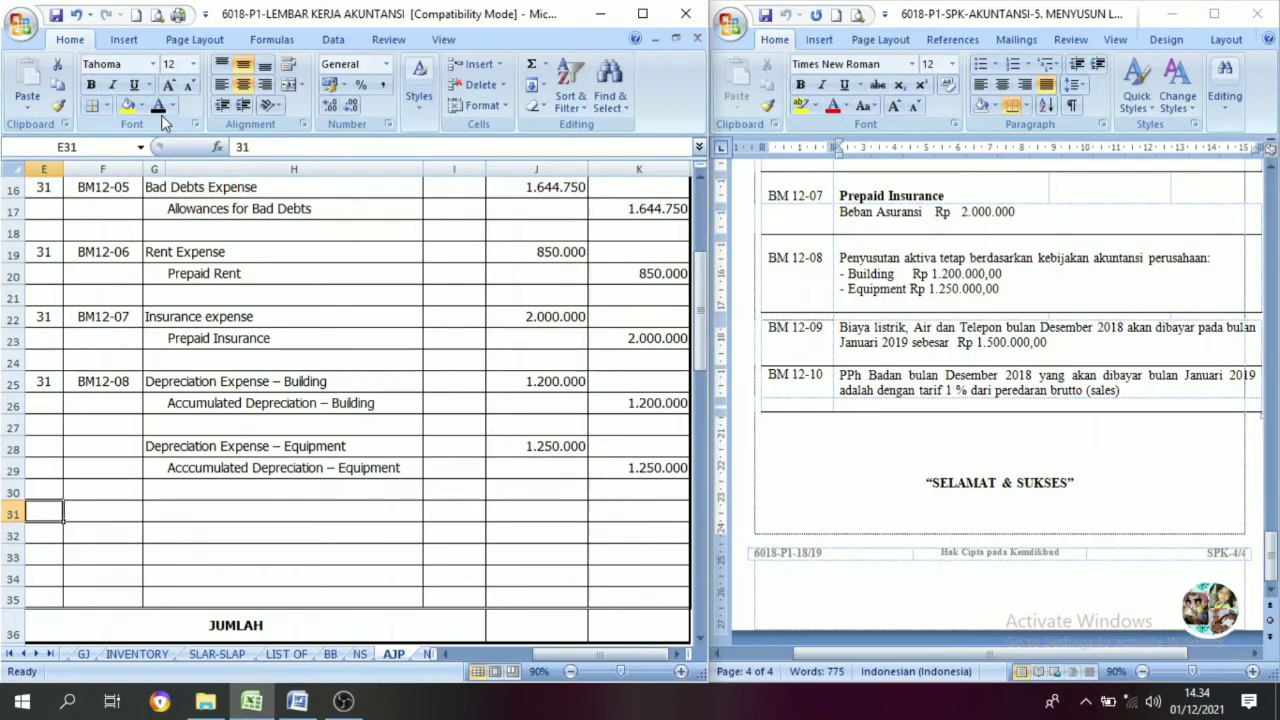
{"action": "left_click", "coordinate": [100, 514]}
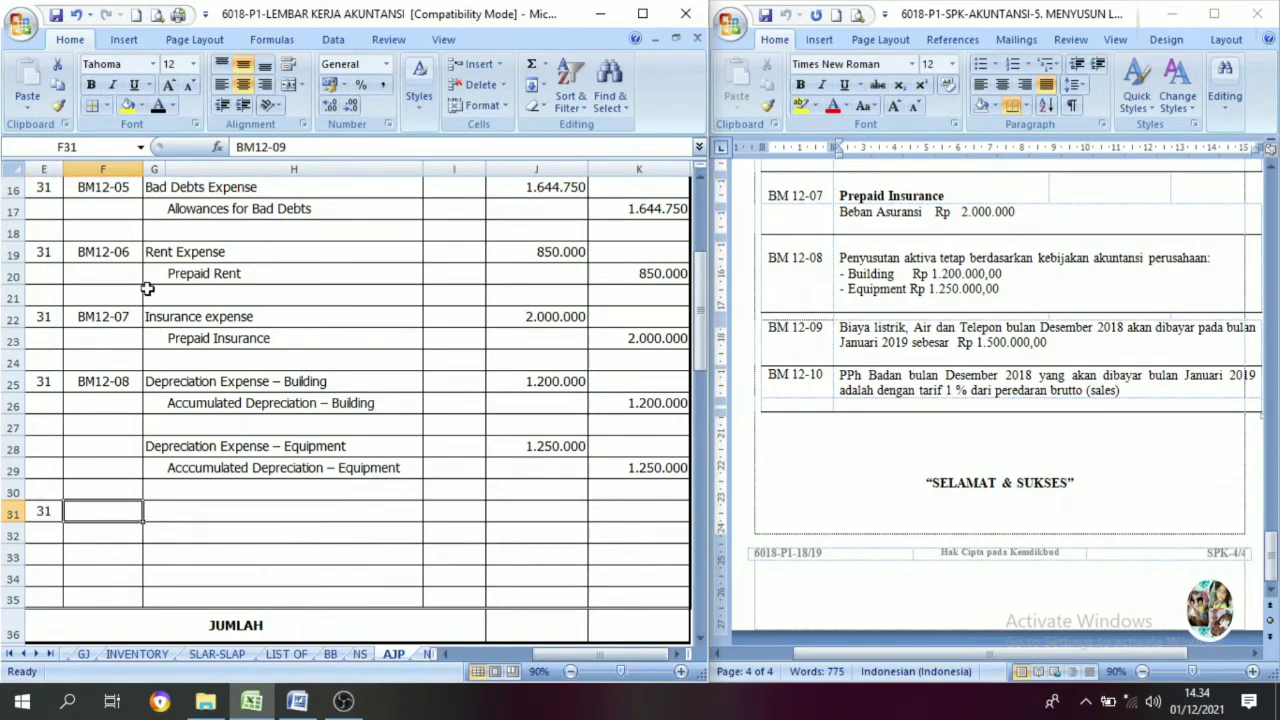
{"action": "left_click", "coordinate": [156, 106]}
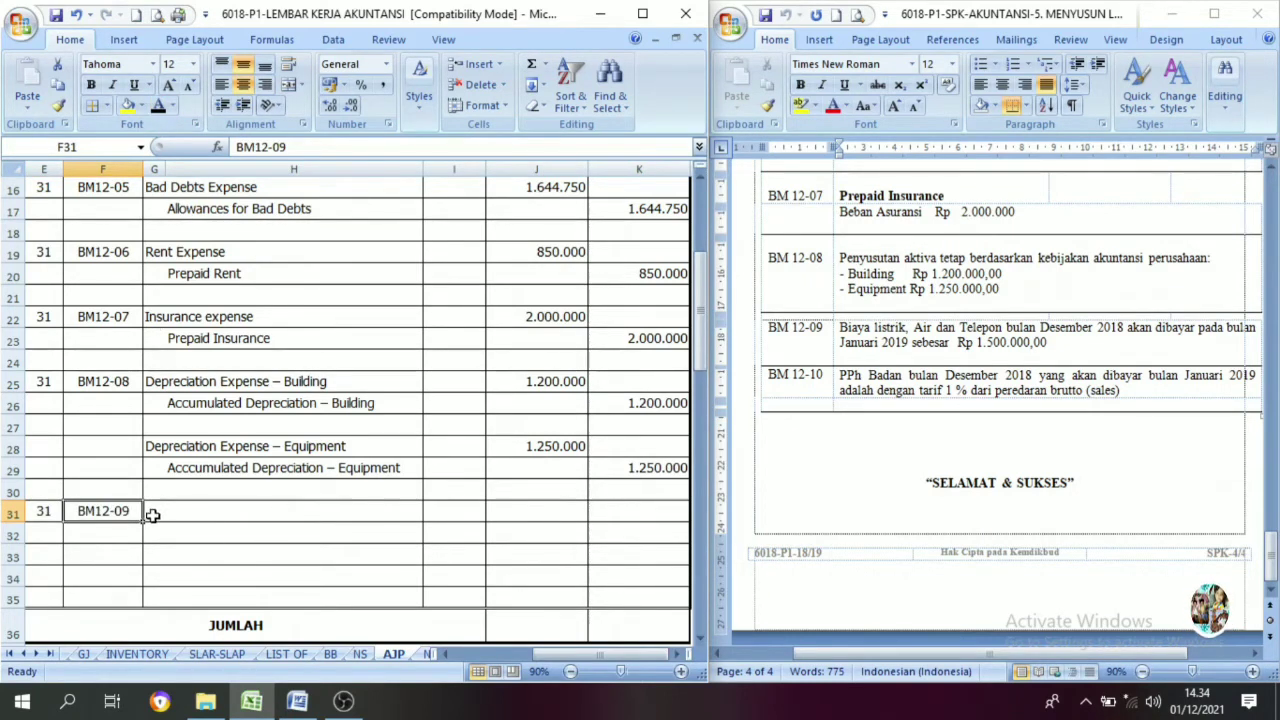
Apply the black font colour to the hidden Water, Telepon & Electricity Expense and Accrued Expense descriptions in rows 31 and 32.
{"action": "left_click_drag", "start_coordinate": [155, 513], "coordinate": [232, 552]}
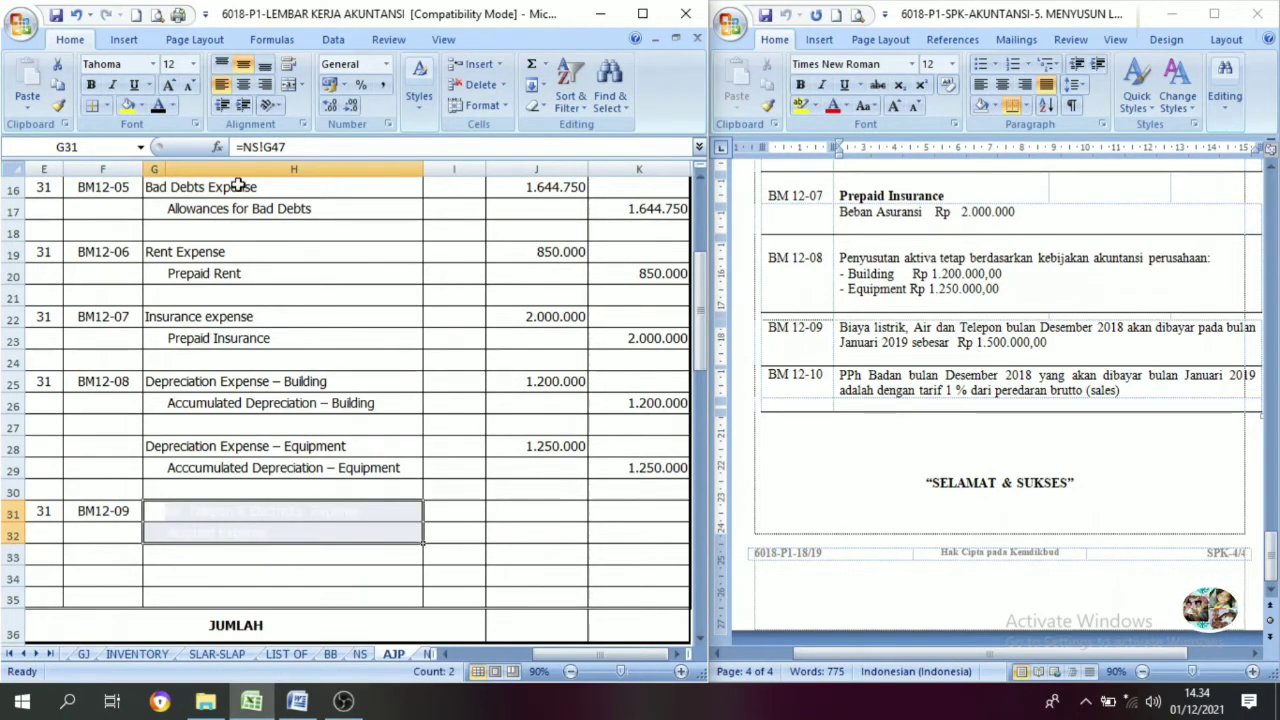
{"action": "left_click", "coordinate": [156, 107]}
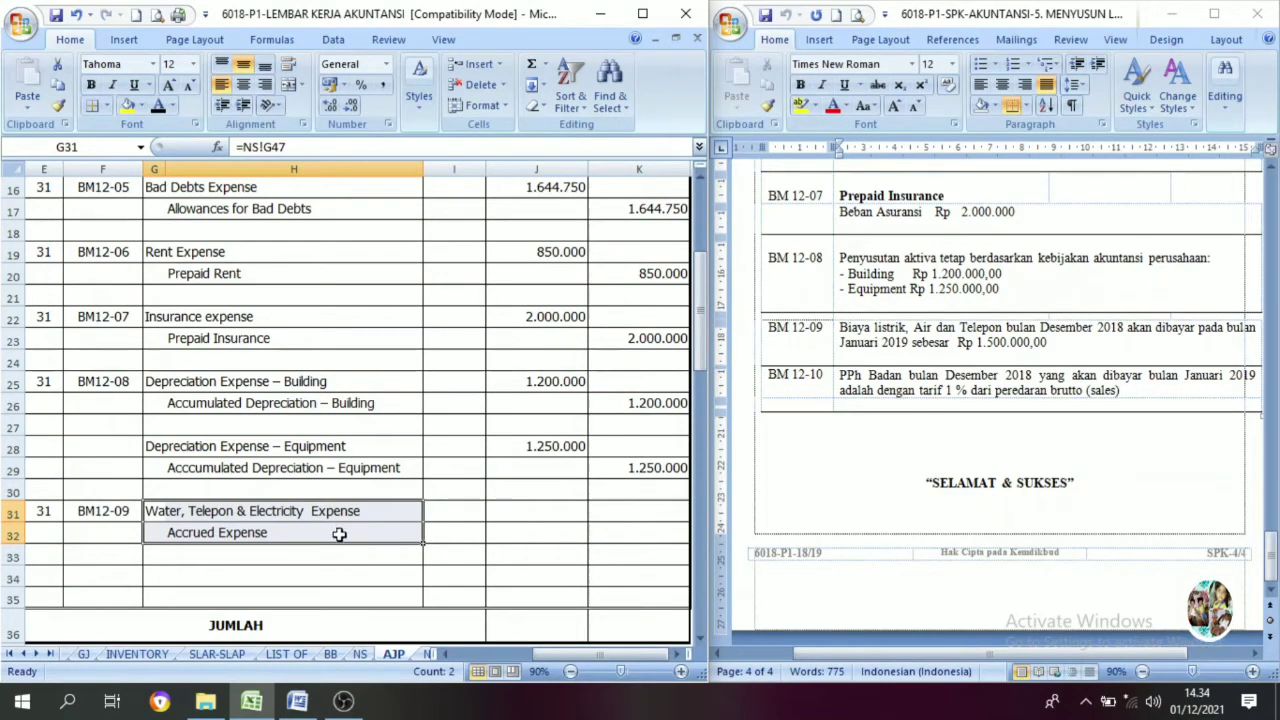
{"action": "left_click", "coordinate": [272, 531]}
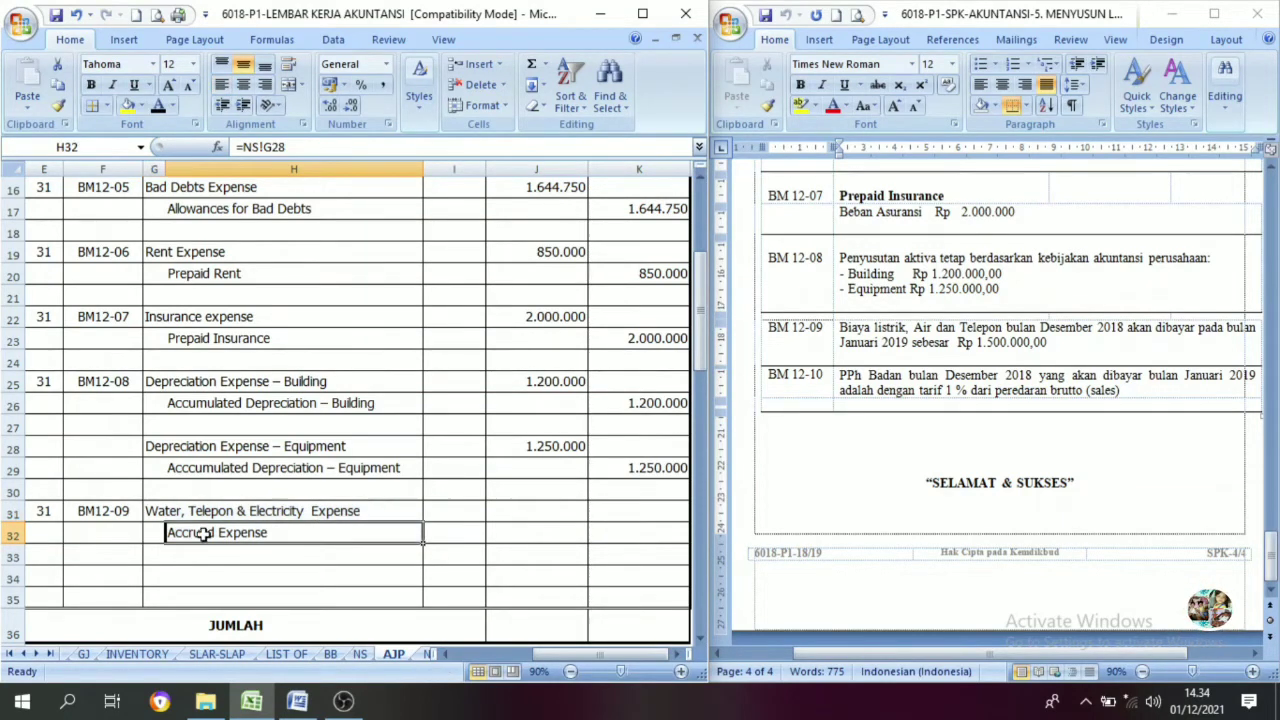
{"action": "left_click", "coordinate": [157, 514]}
{"action": "left_click", "coordinate": [200, 514]}
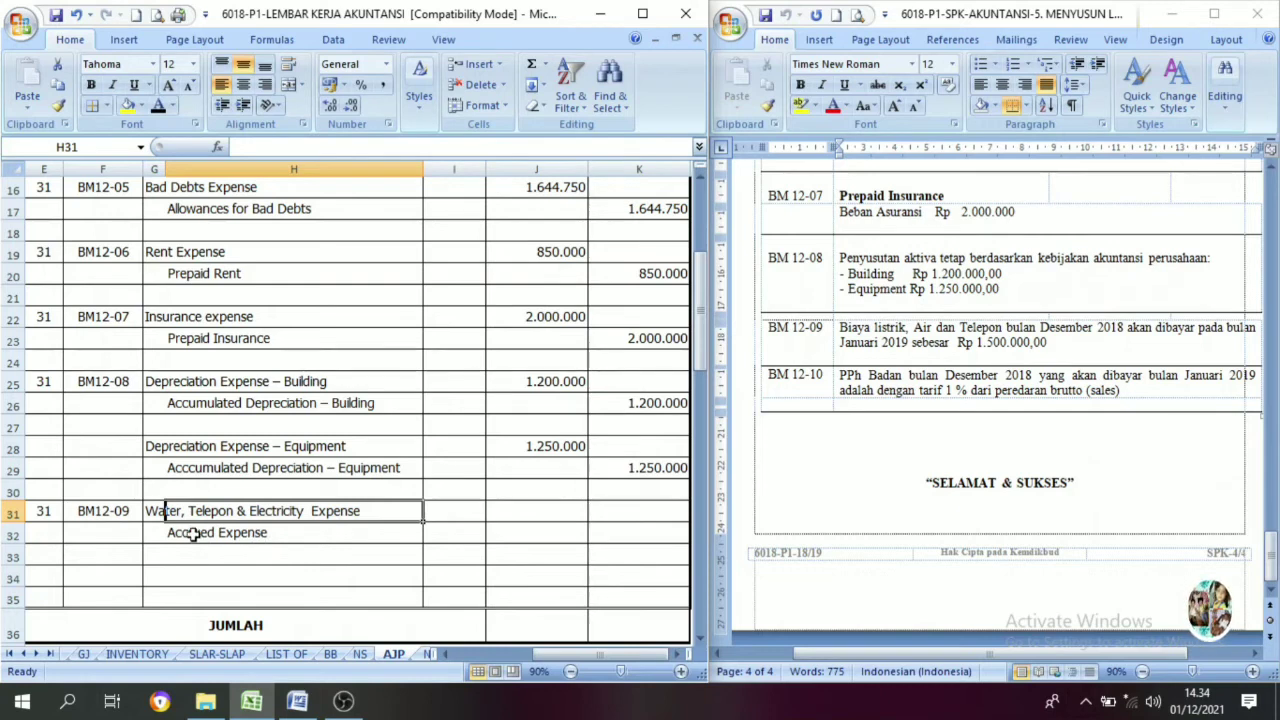
Apply the black font colour to the hidden 1.500.000 debit and credit amounts in J31:K32.
{"action": "left_click", "coordinate": [547, 516]}
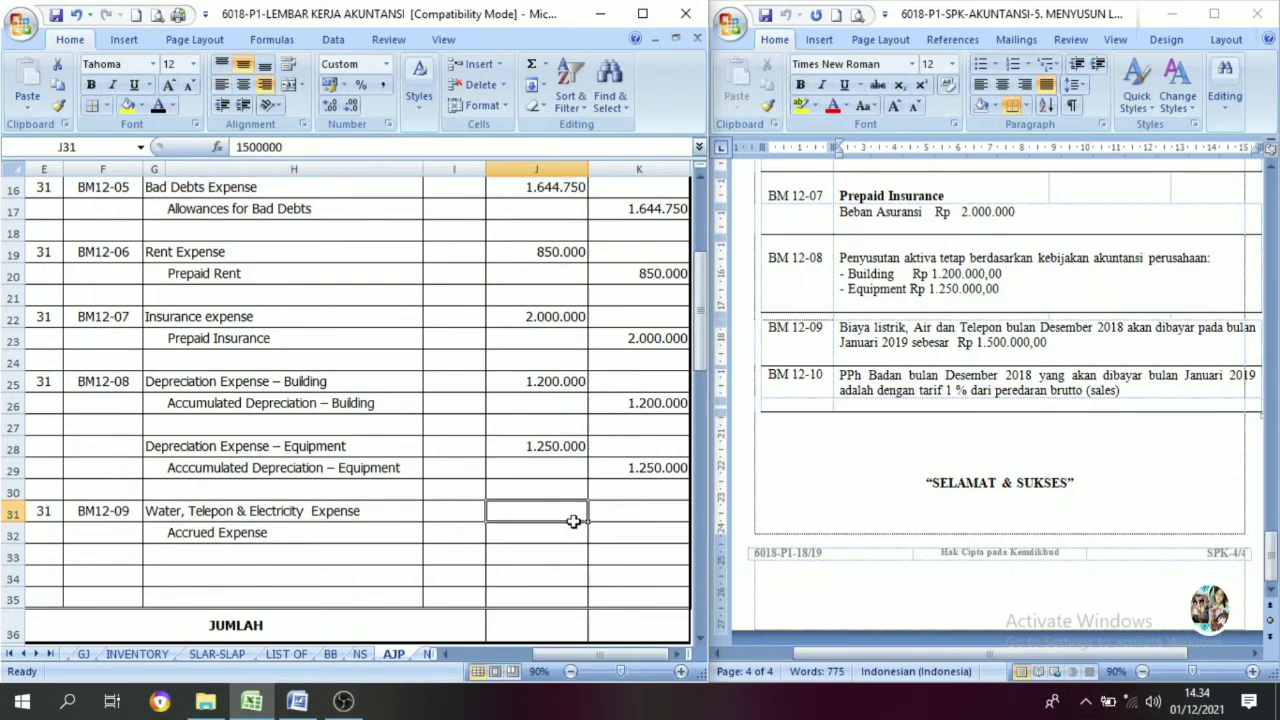
{"action": "left_click_drag", "start_coordinate": [574, 520], "coordinate": [620, 534]}
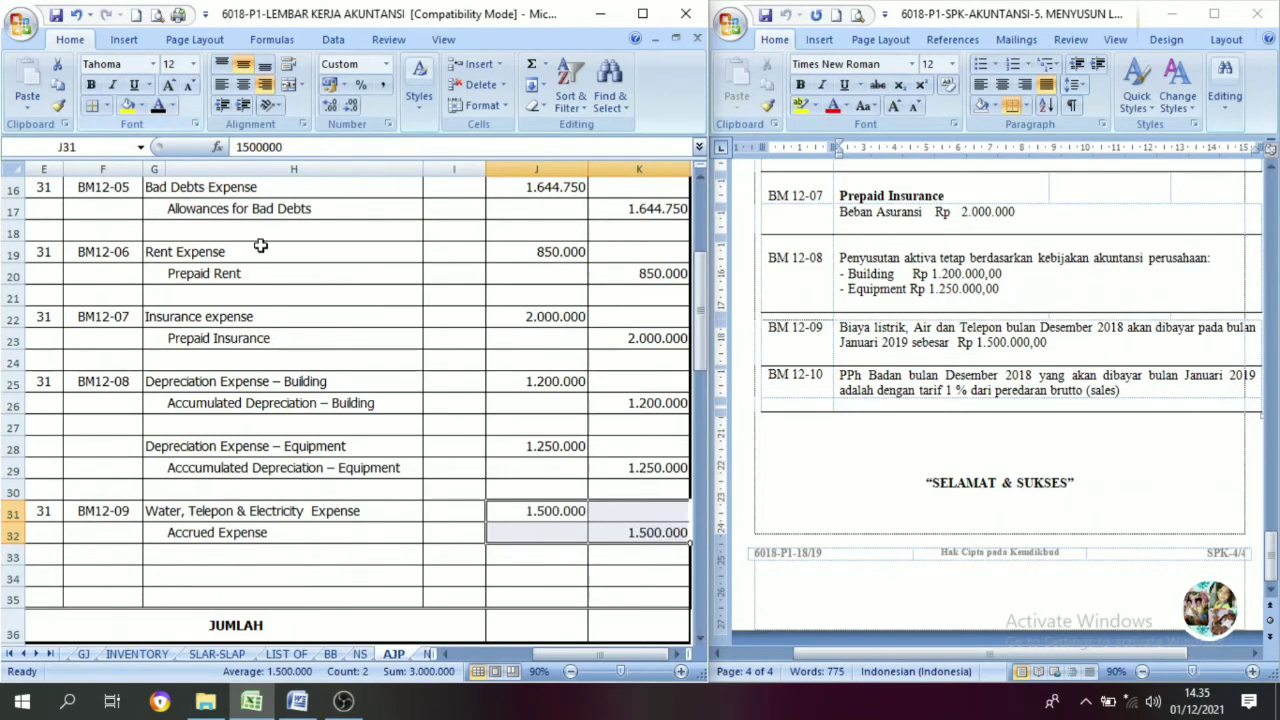
Apply the black font colour to date 31 in E34 and evidence number BM12-10 in F34.
{"action": "scroll", "coordinate": [608, 438], "scroll_direction": "down", "scroll_amount": 1}
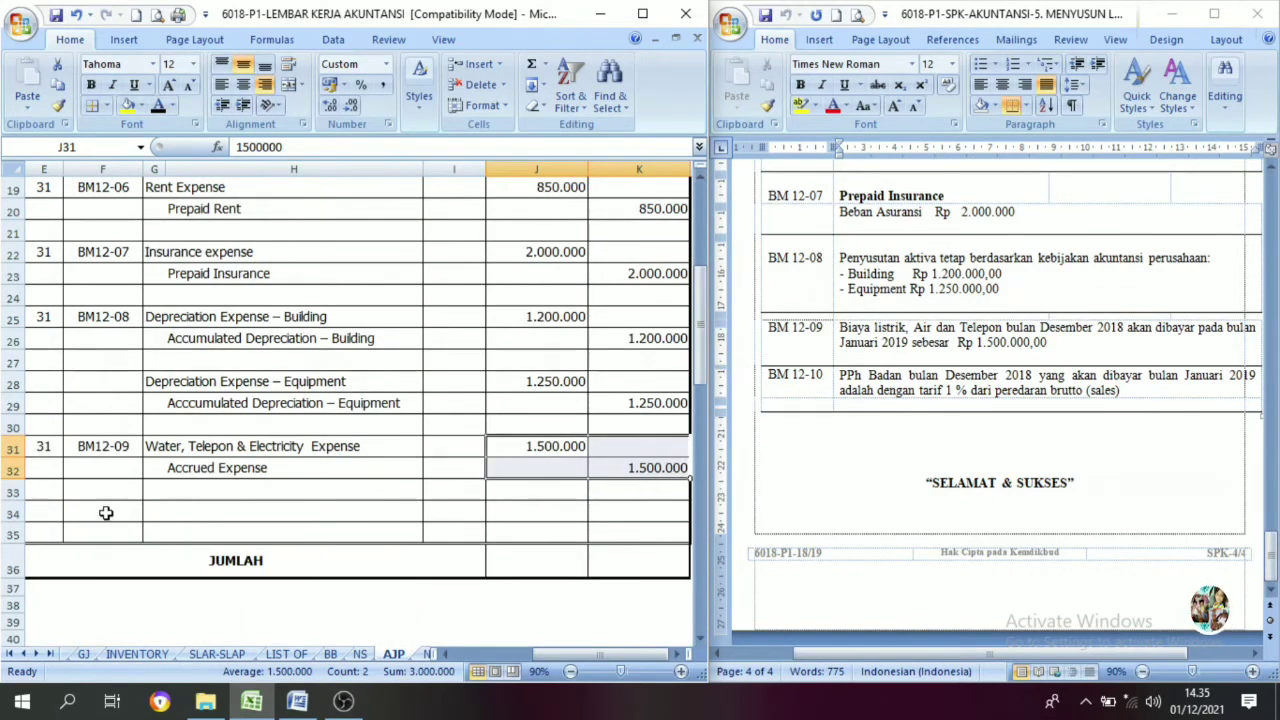
{"action": "left_click", "coordinate": [47, 509]}
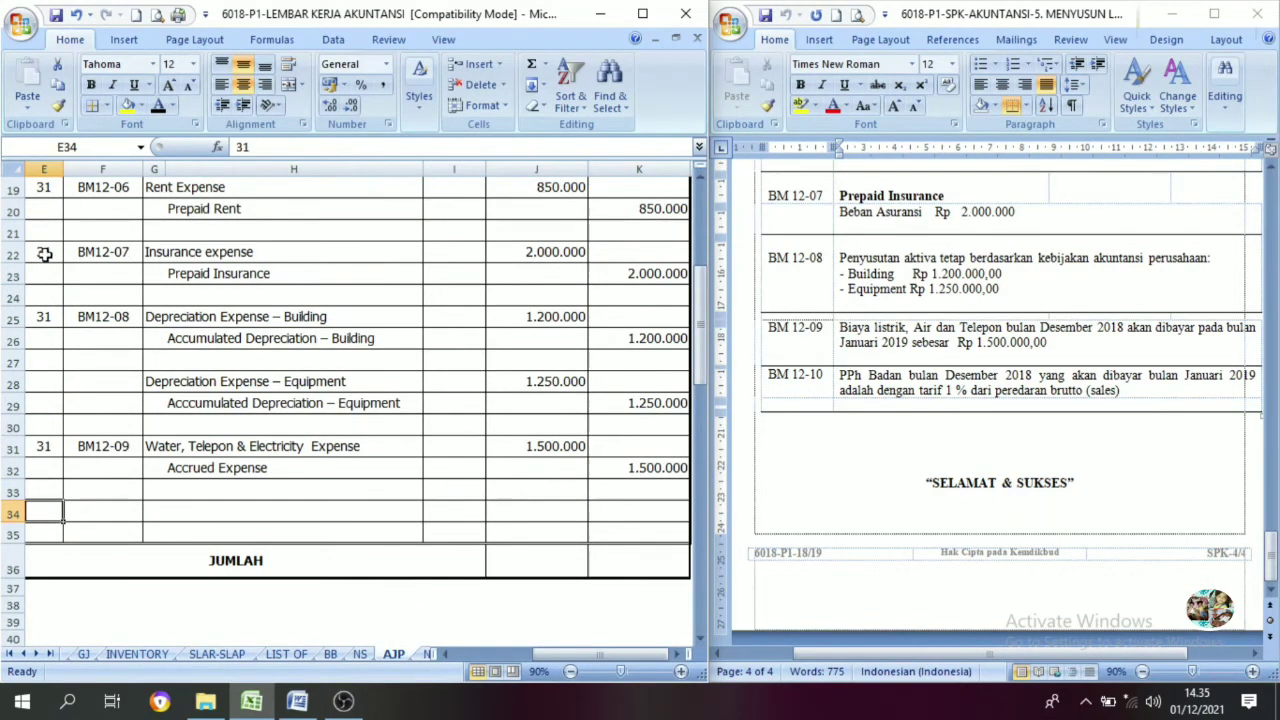
{"action": "left_click", "coordinate": [158, 107]}
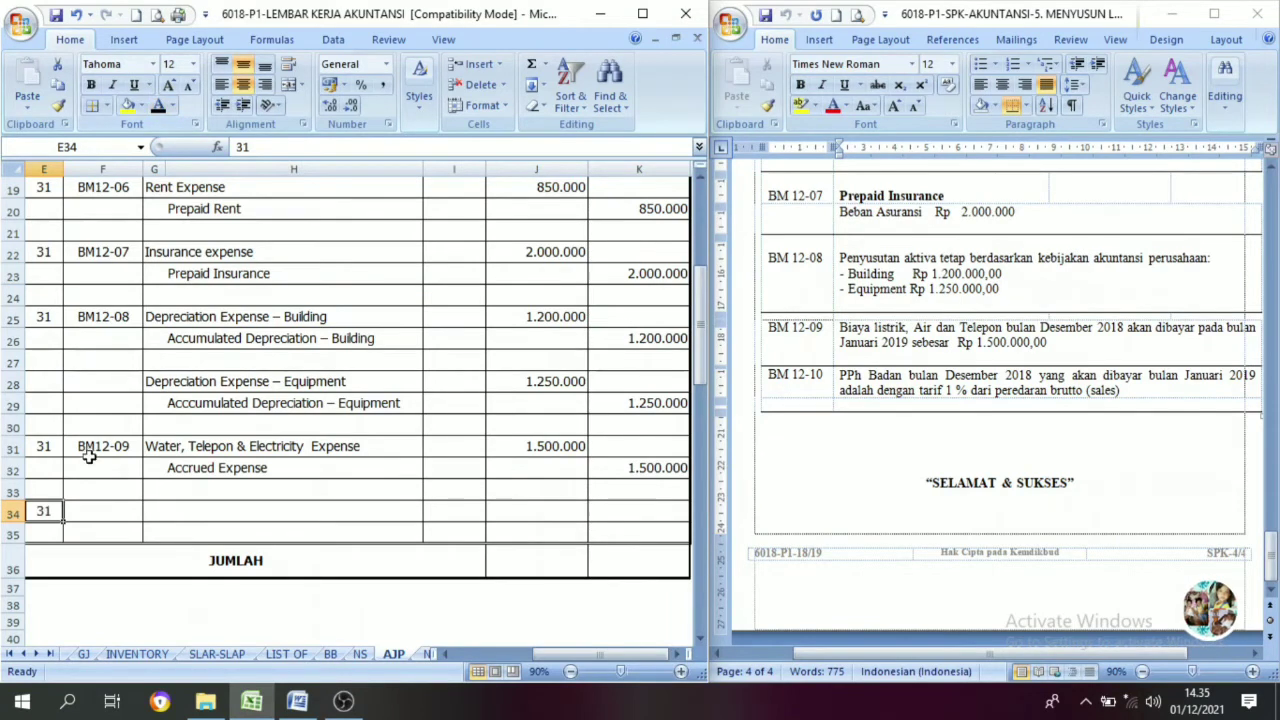
{"action": "left_click", "coordinate": [98, 510]}
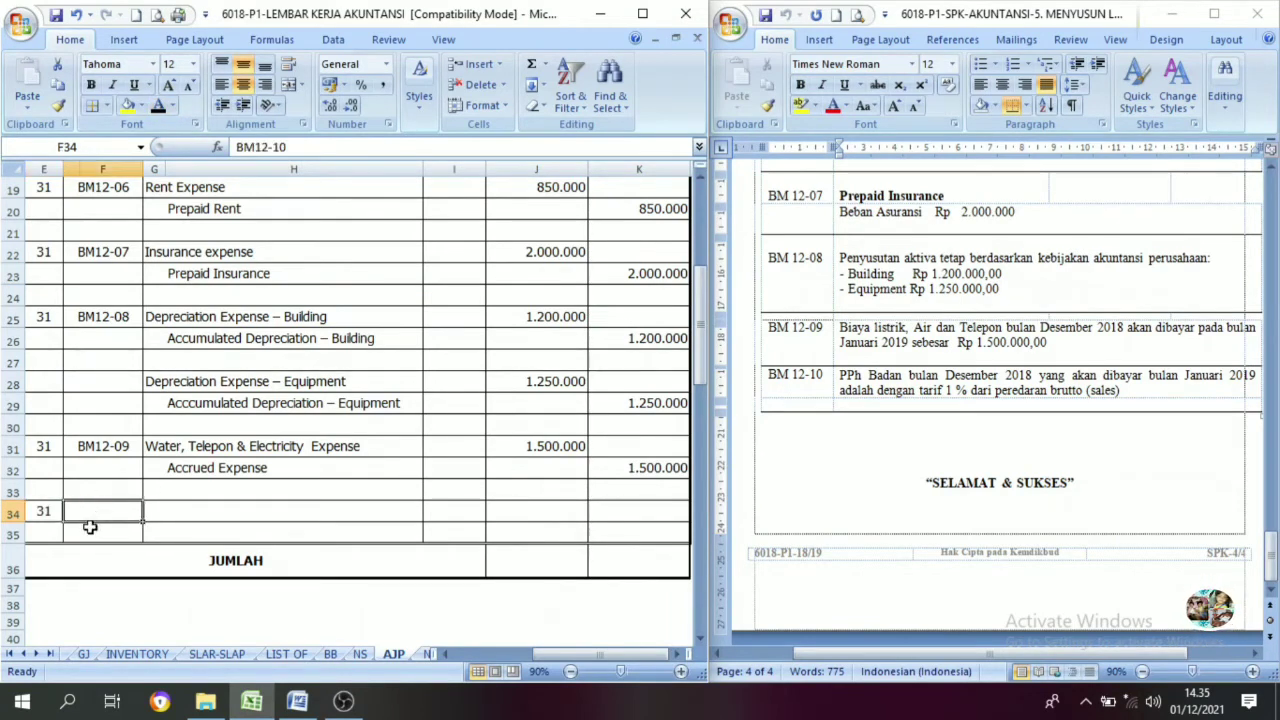
{"action": "left_click", "coordinate": [158, 107]}
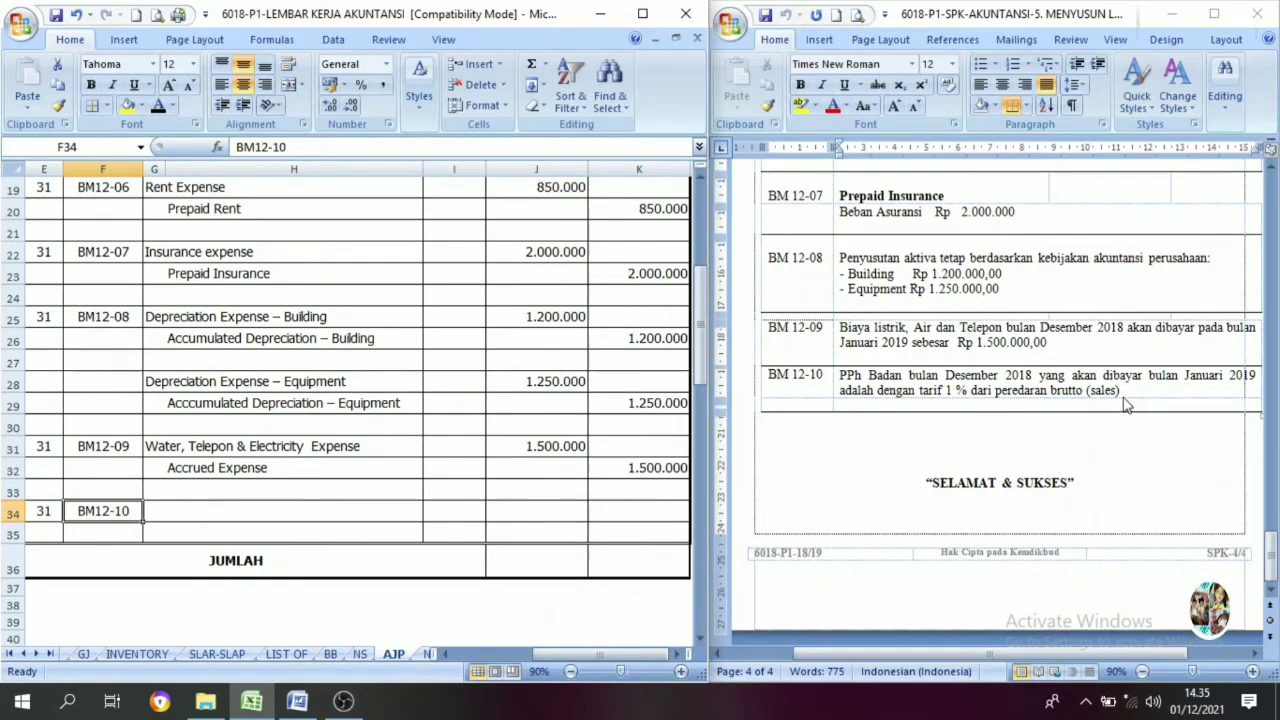
Examine the gross turnover basis in the BM 12-10 evidence and the revenue accounts from Sales to Sales Return in the NS sheet.
{"action": "left_click", "coordinate": [1093, 397]}
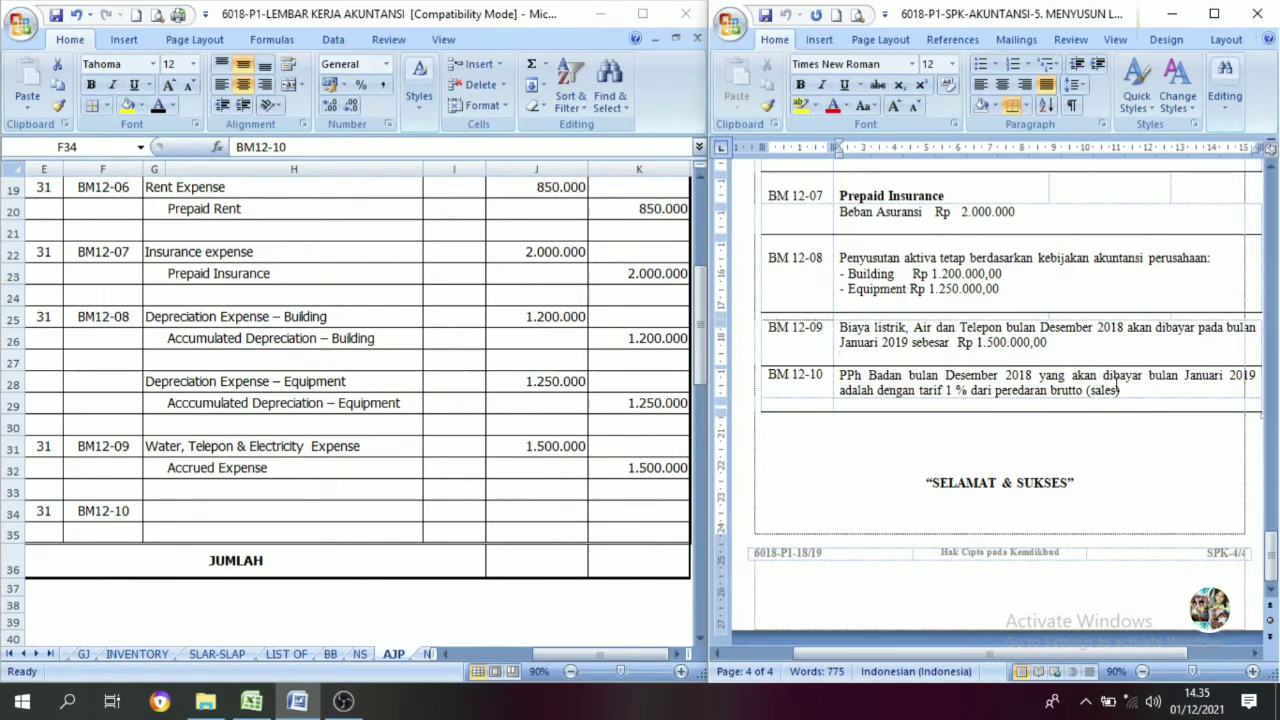
{"action": "left_click_drag", "start_coordinate": [1136, 391], "coordinate": [995, 391]}
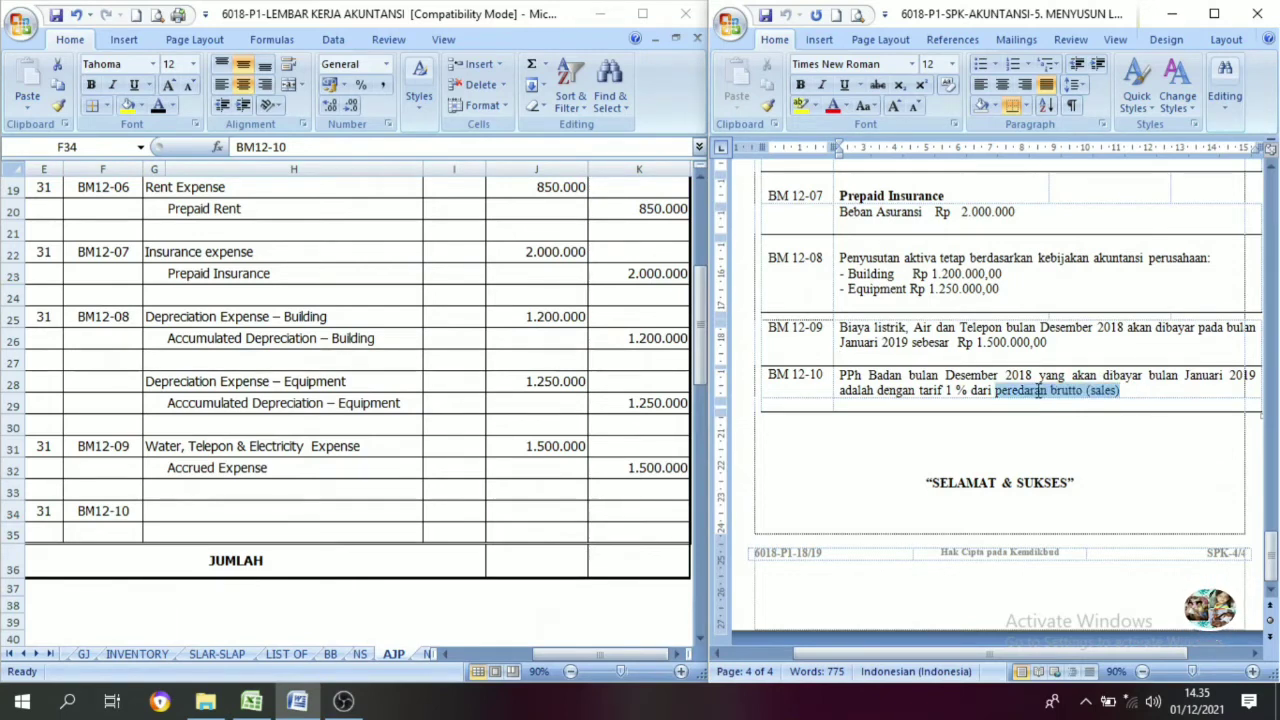
{"action": "left_click", "coordinate": [363, 654]}
{"action": "left_click", "coordinate": [363, 654]}
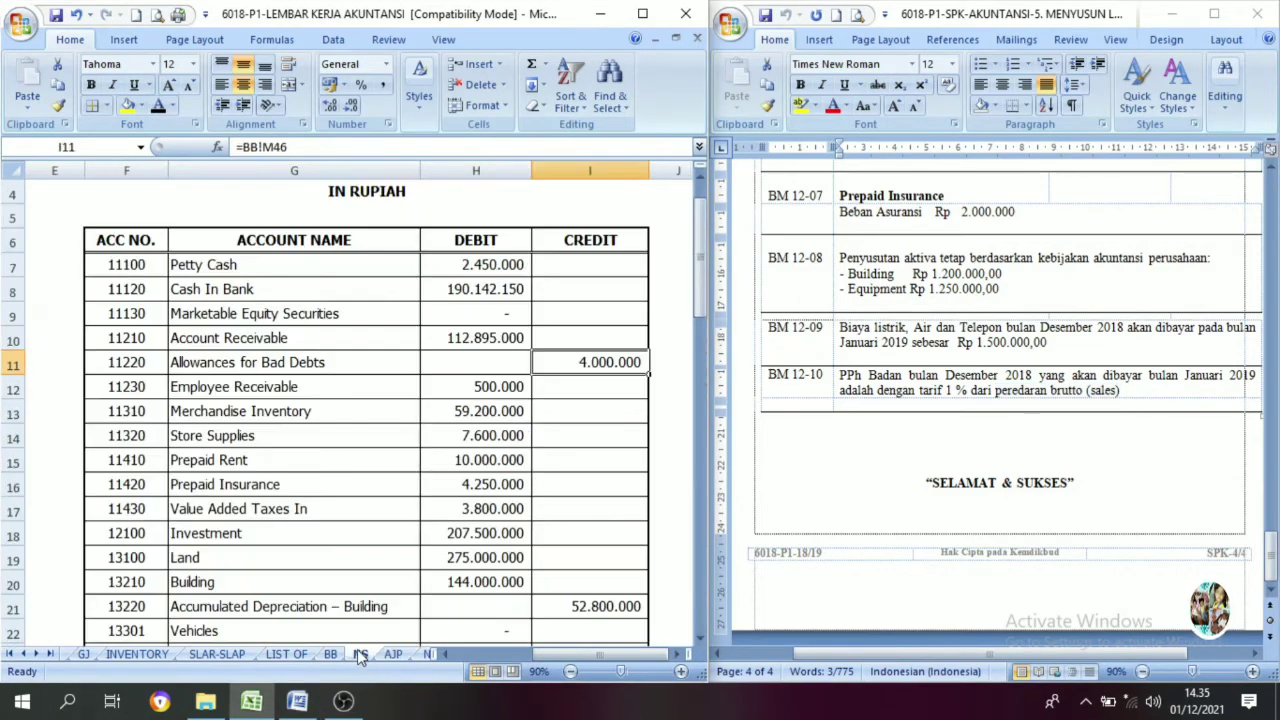
{"action": "scroll", "coordinate": [368, 564], "scroll_direction": "down", "scroll_amount": 4}
{"action": "scroll", "coordinate": [400, 590], "scroll_direction": "down", "scroll_amount": 3}
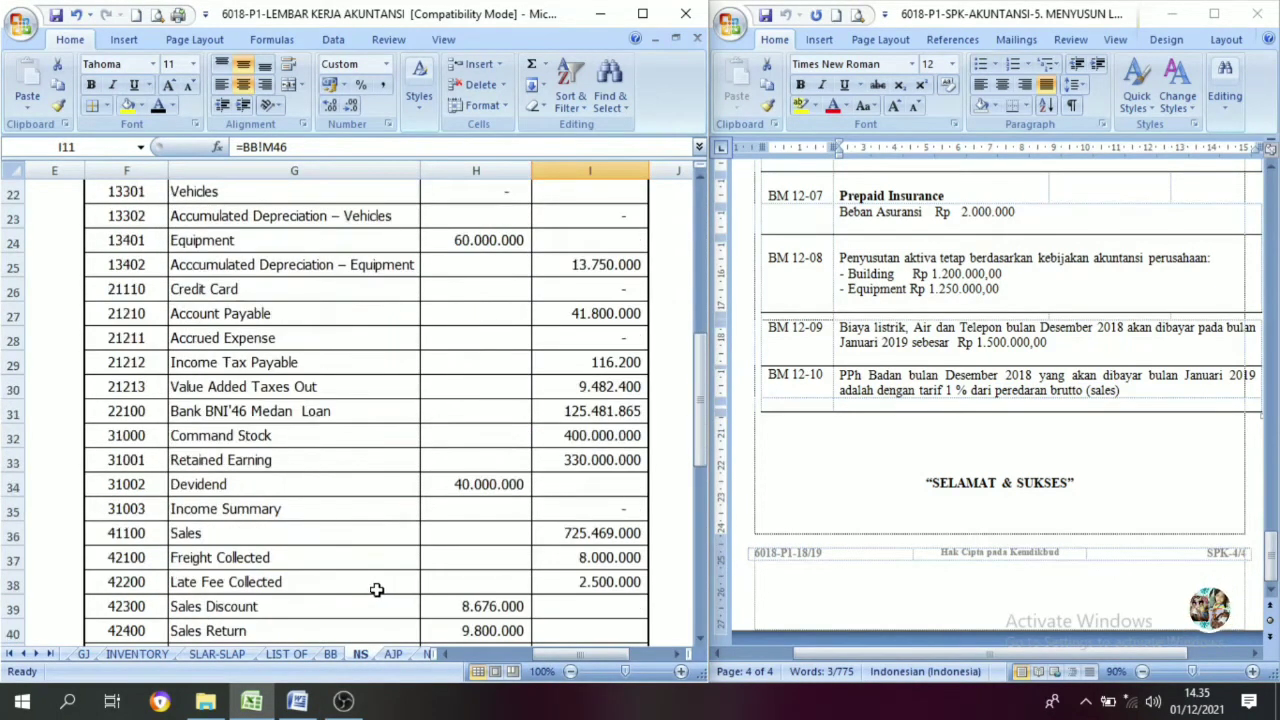
{"action": "left_click_drag", "start_coordinate": [128, 457], "coordinate": [566, 556]}
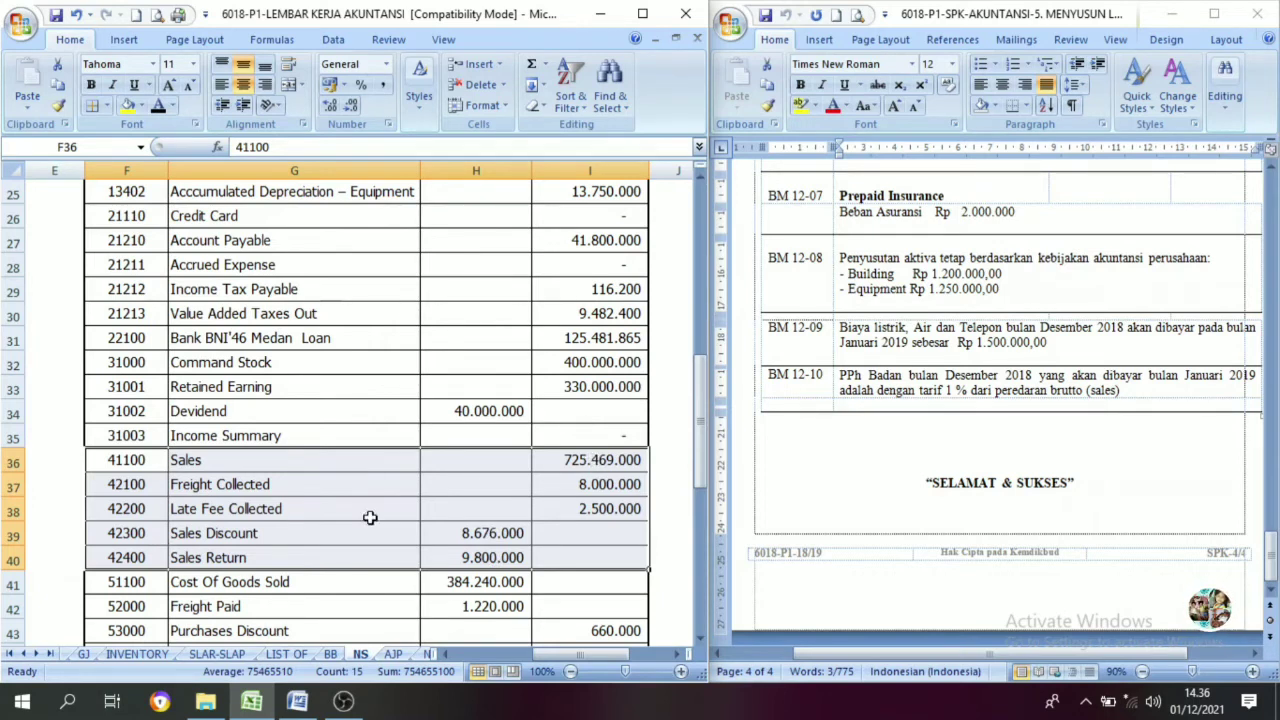
{"action": "left_click", "coordinate": [608, 458]}
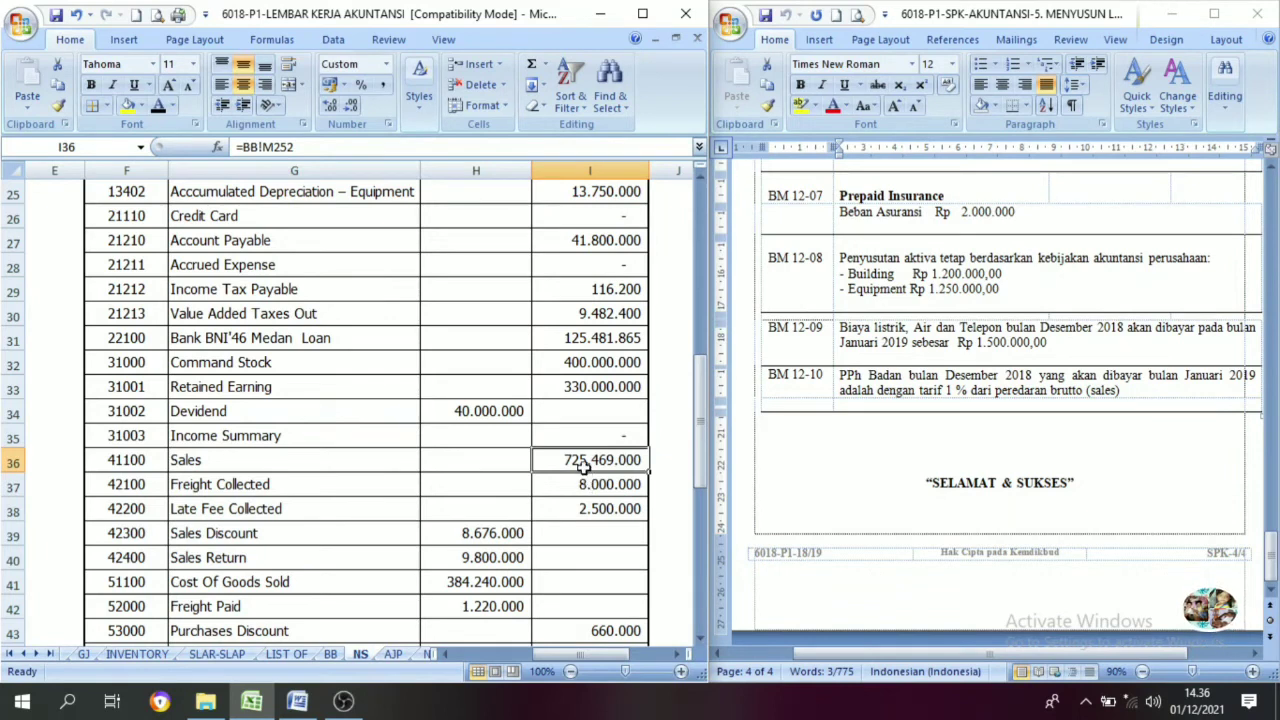
{"action": "left_click", "coordinate": [584, 483]}
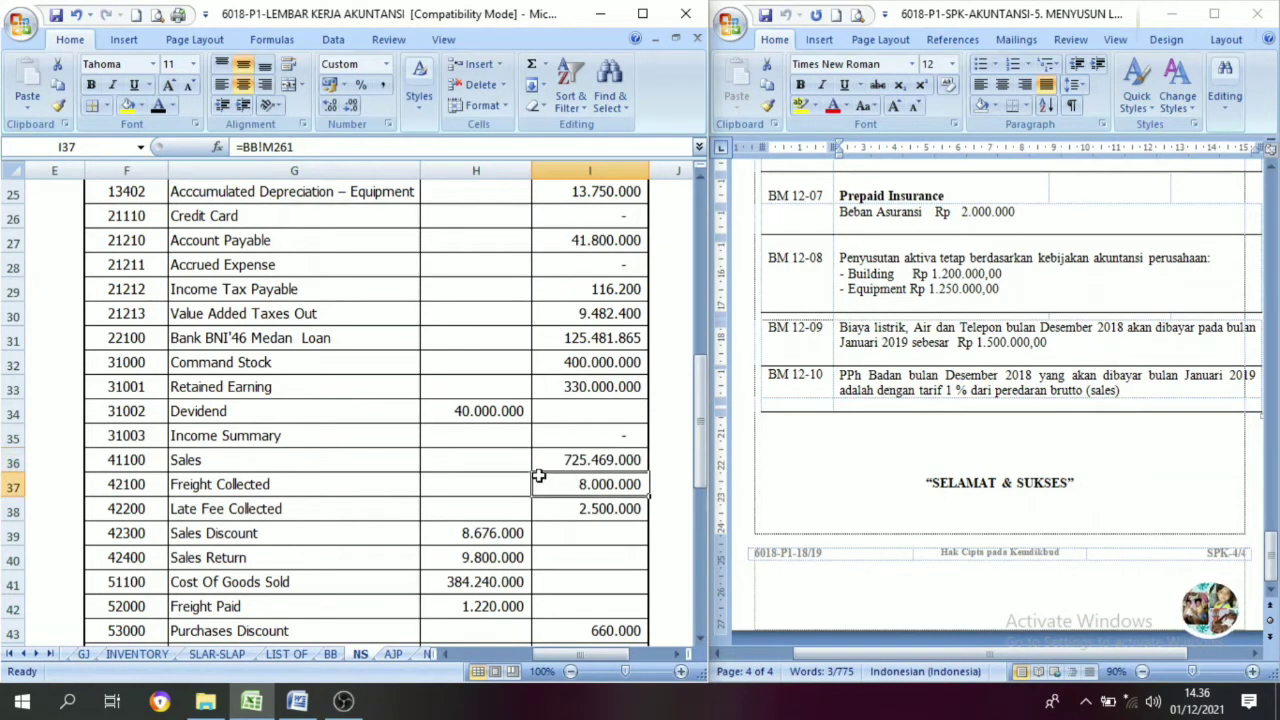
{"action": "left_click", "coordinate": [598, 510]}
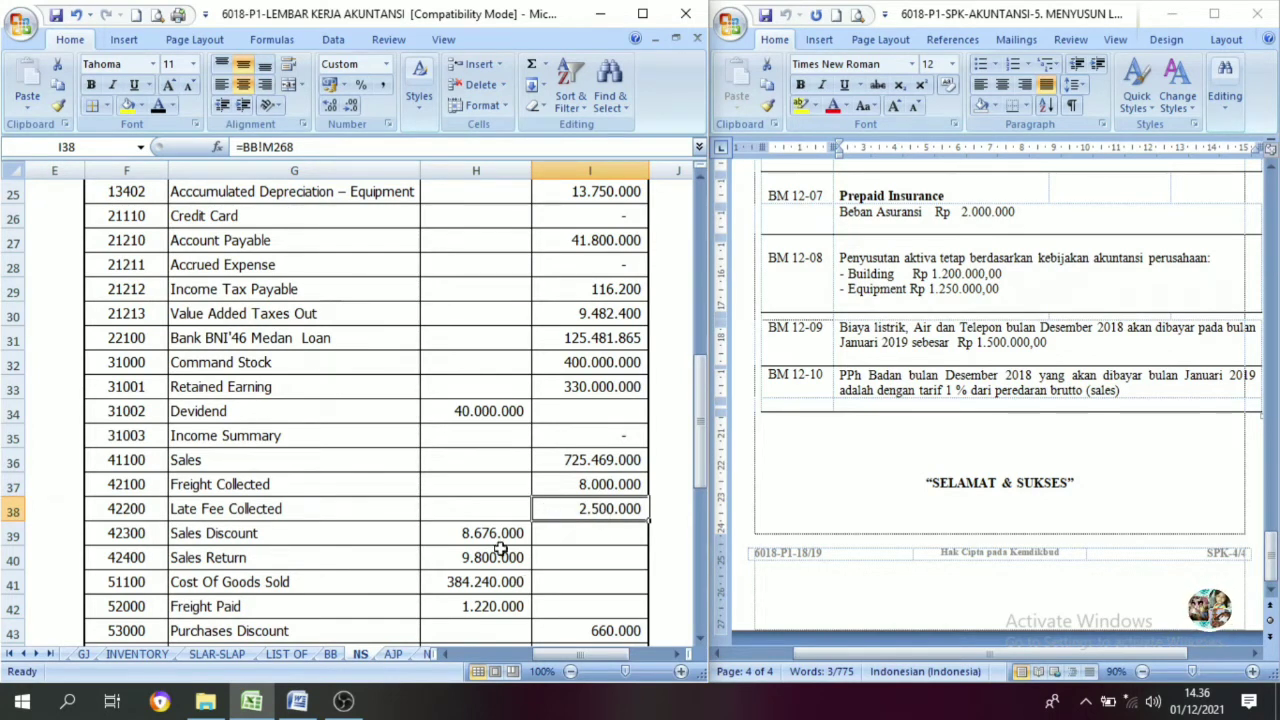
{"action": "left_click", "coordinate": [457, 531]}
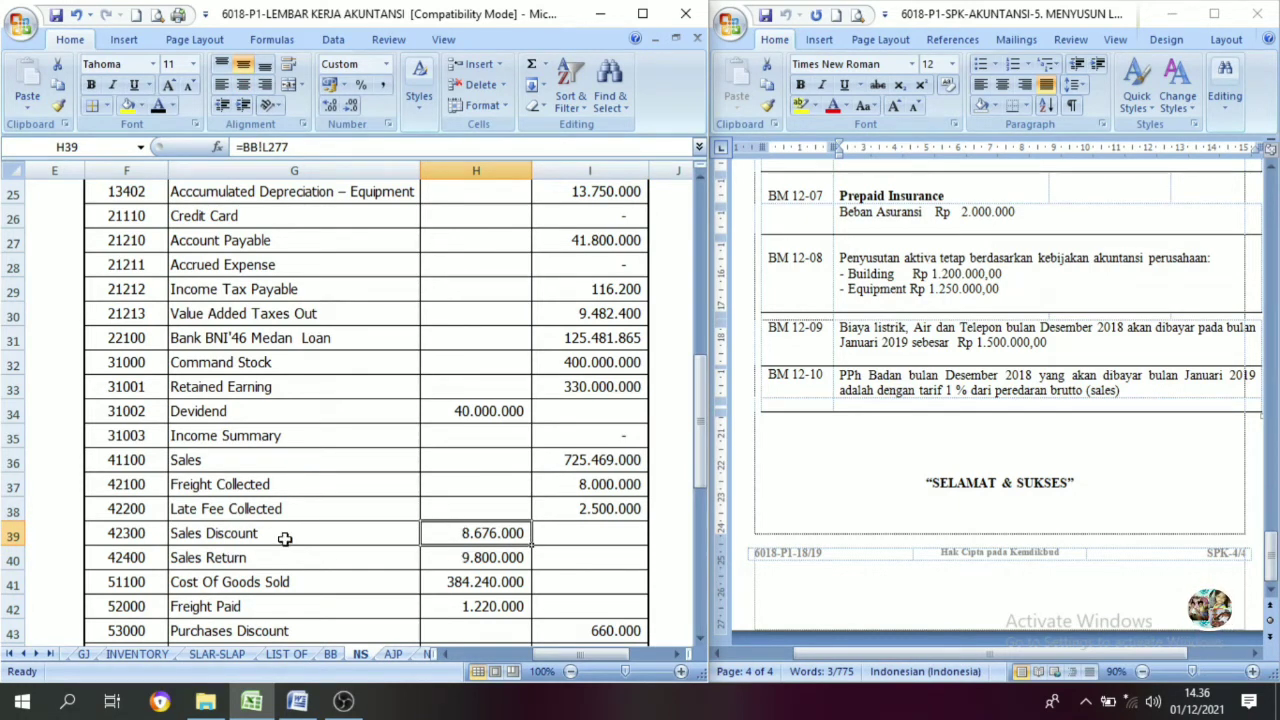
{"action": "left_click", "coordinate": [495, 558]}
{"action": "left_click", "coordinate": [470, 535]}
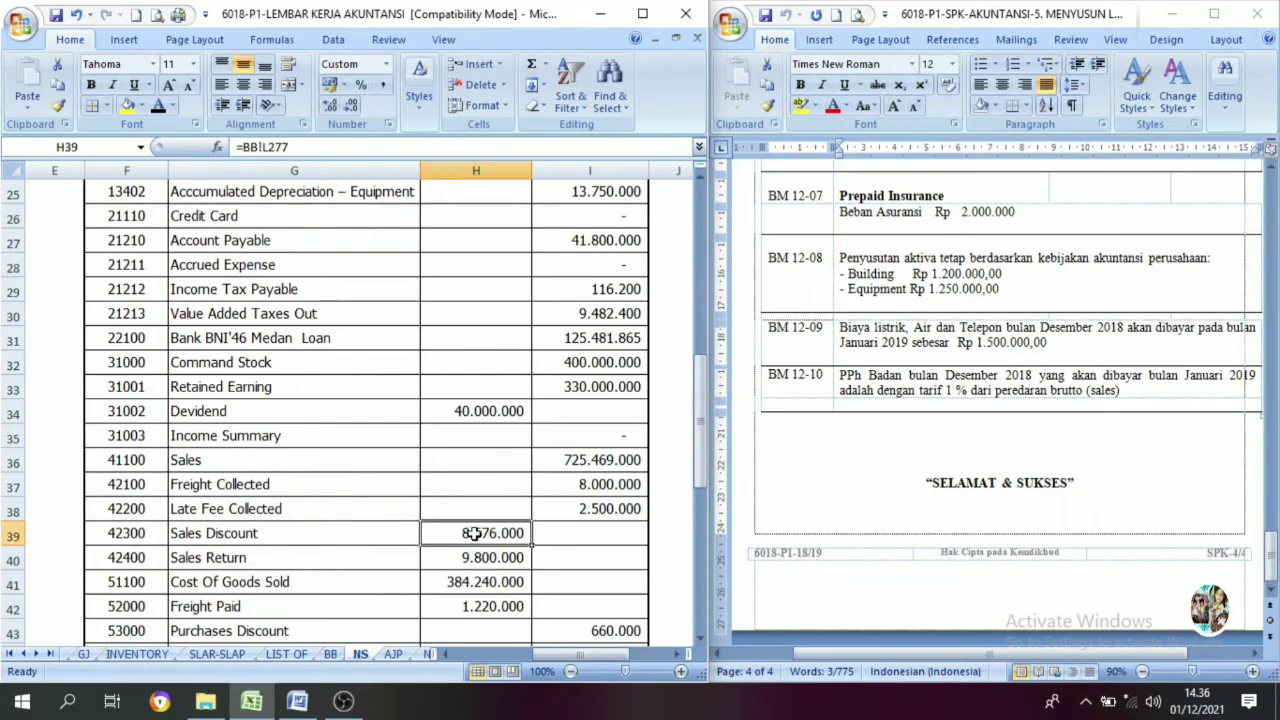
Calculate gross turnover in AJP cell B25 with the formula =NS!I36+NS!I37+NS!I38-NS!H39-NS!H40.
{"action": "left_click", "coordinate": [393, 654]}
{"action": "left_click_drag", "start_coordinate": [590, 654], "coordinate": [369, 591]}
{"action": "left_click", "coordinate": [125, 318]}
{"action": "type", "text": "="}
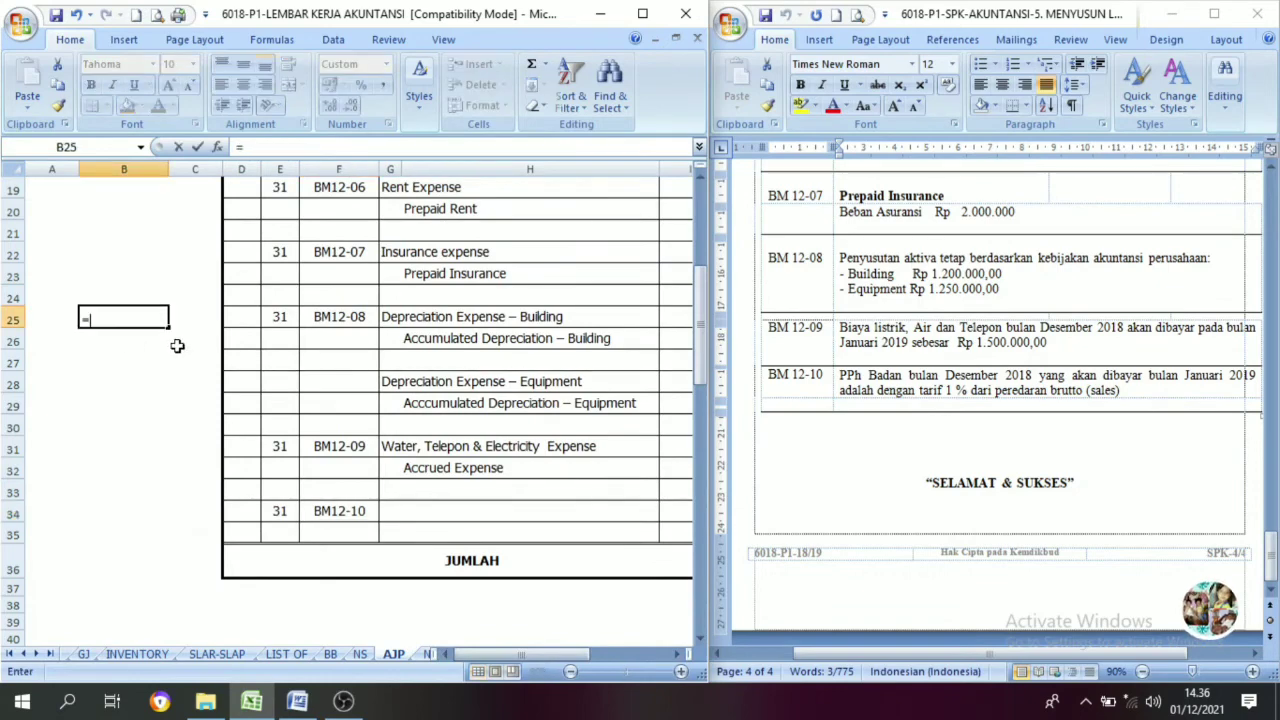
{"action": "left_click", "coordinate": [360, 654]}
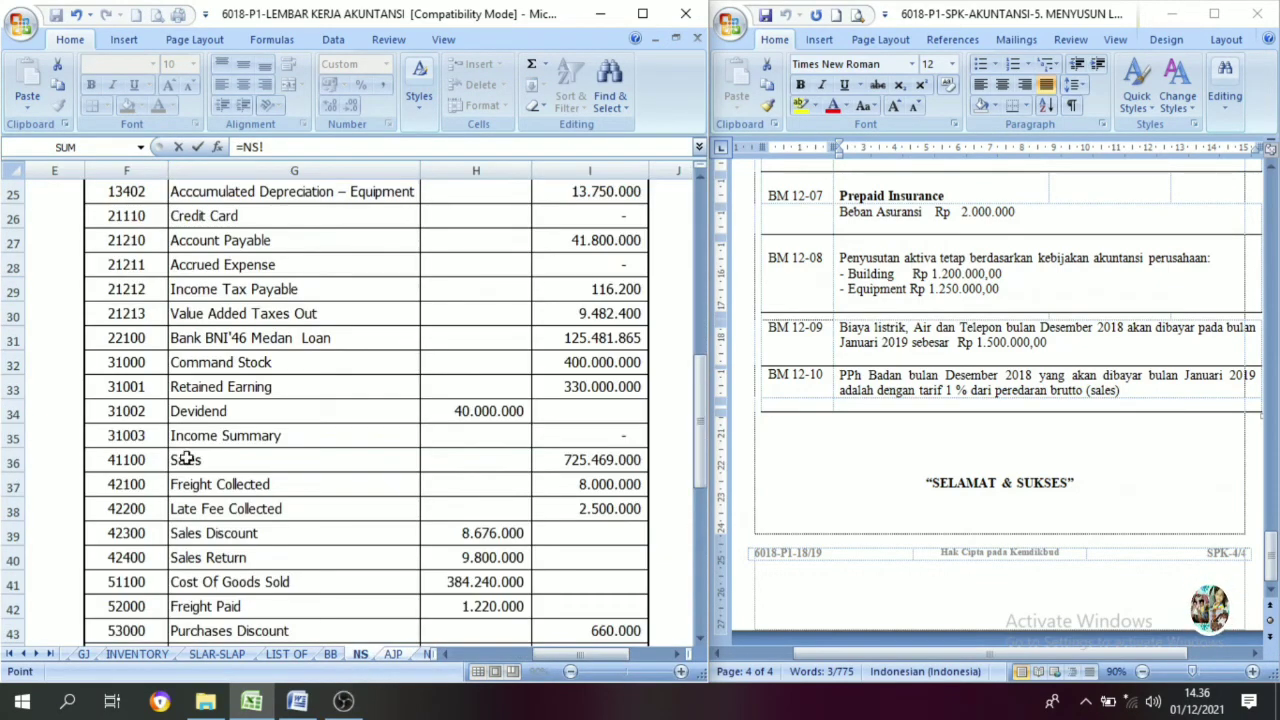
{"action": "left_click", "coordinate": [593, 459]}
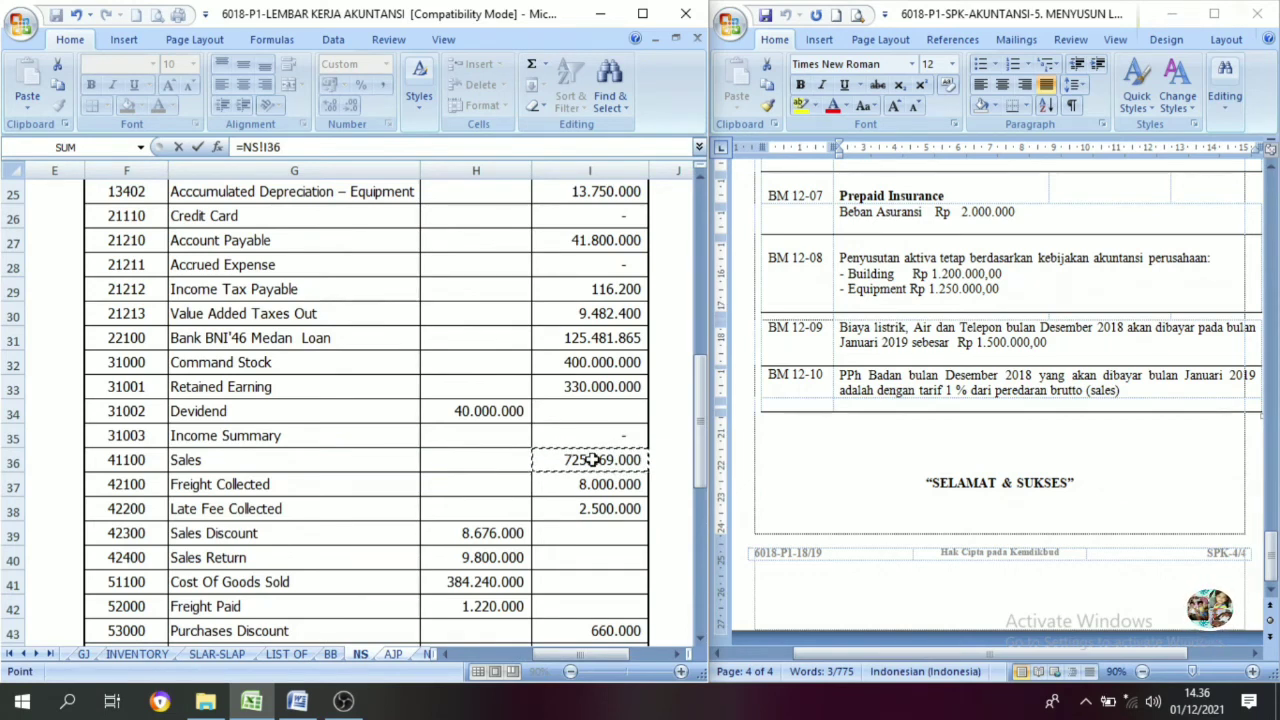
{"action": "type", "text": "+"}
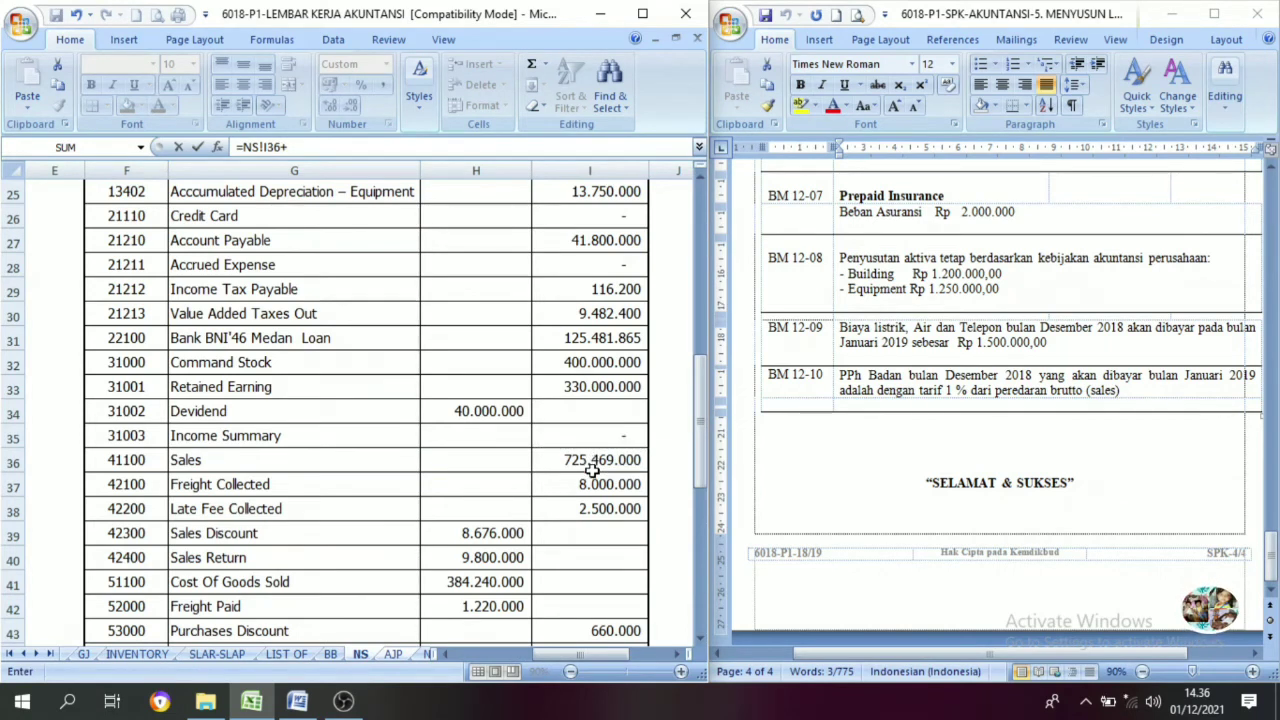
{"action": "left_click", "coordinate": [592, 488]}
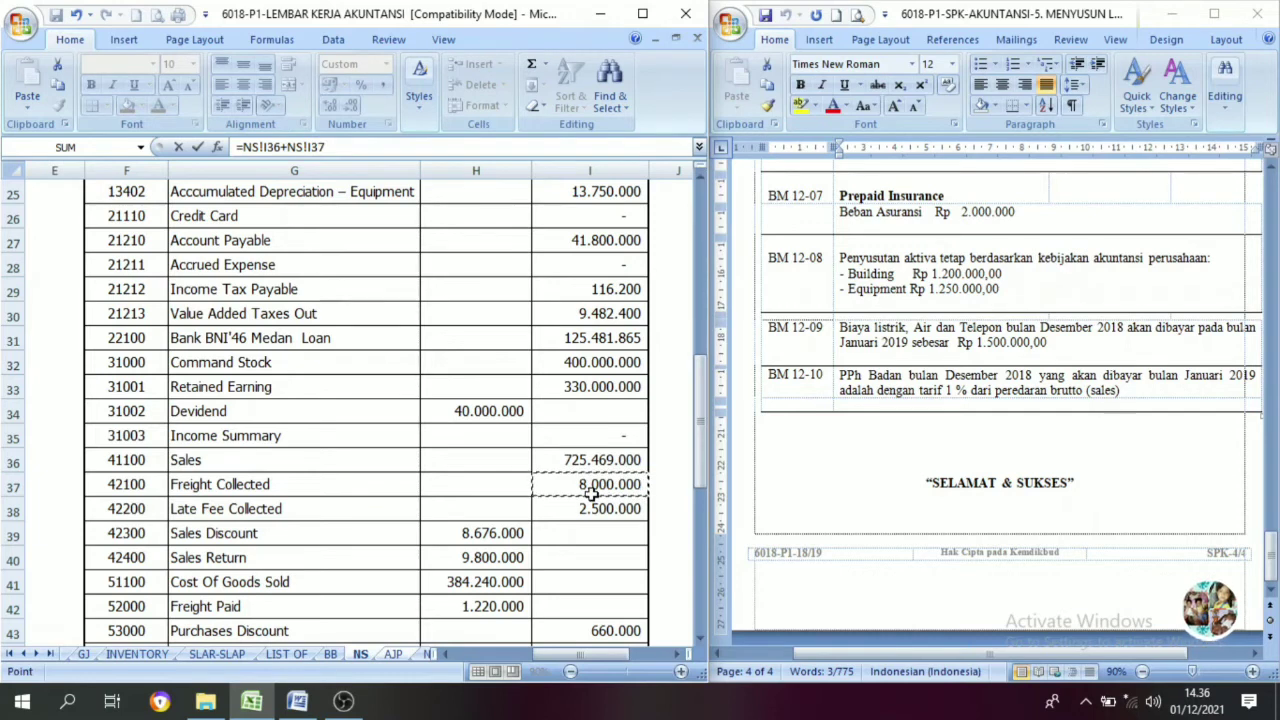
{"action": "type", "text": "+"}
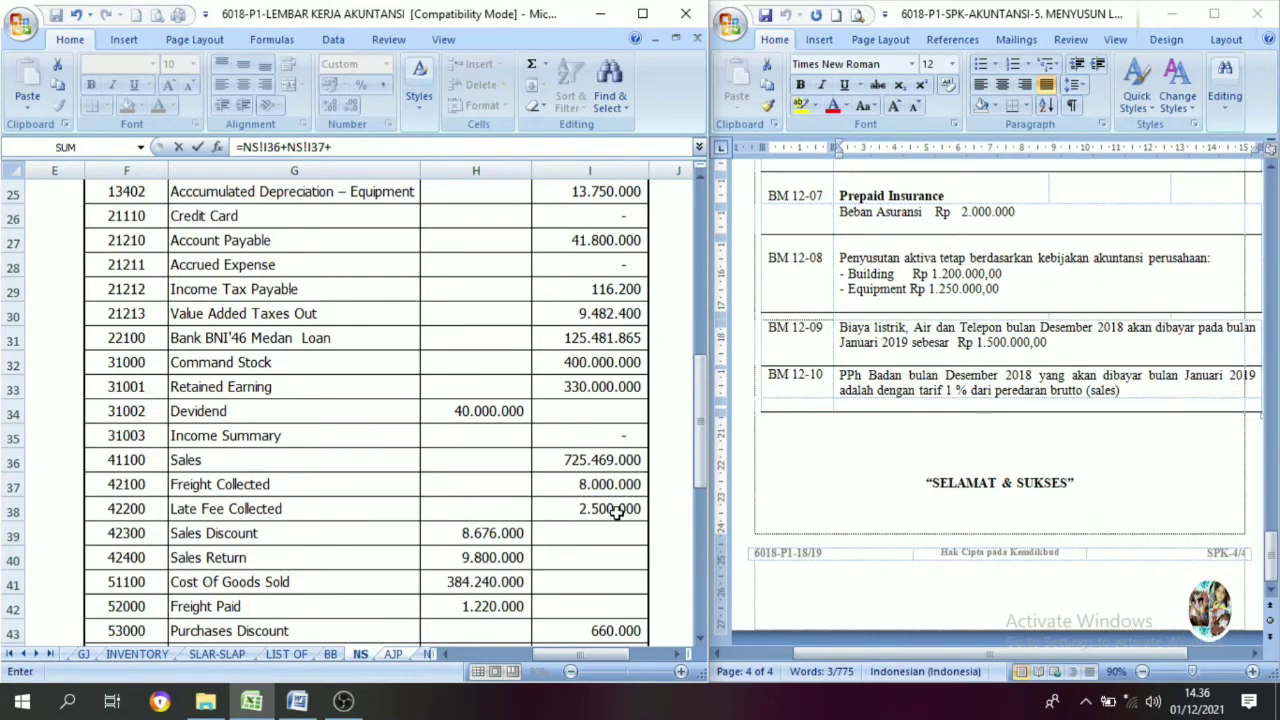
{"action": "left_click", "coordinate": [617, 511]}
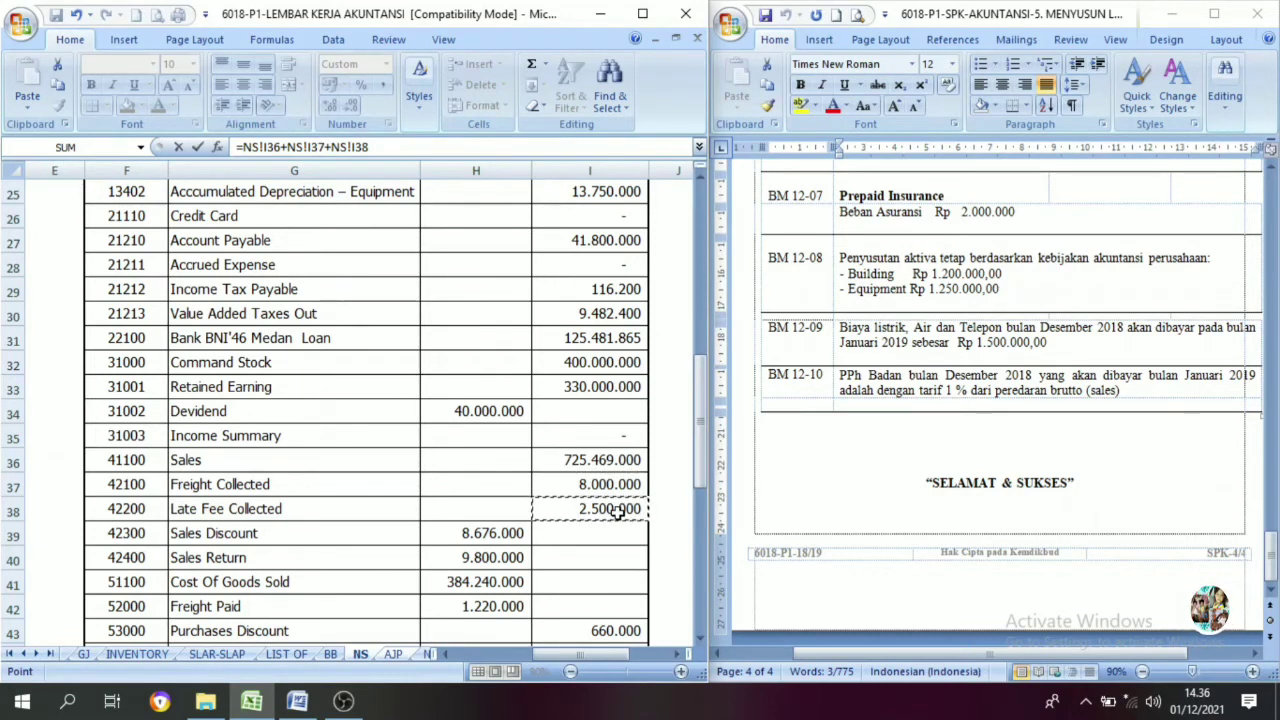
{"action": "type", "text": "-"}
{"action": "left_click", "coordinate": [487, 531]}
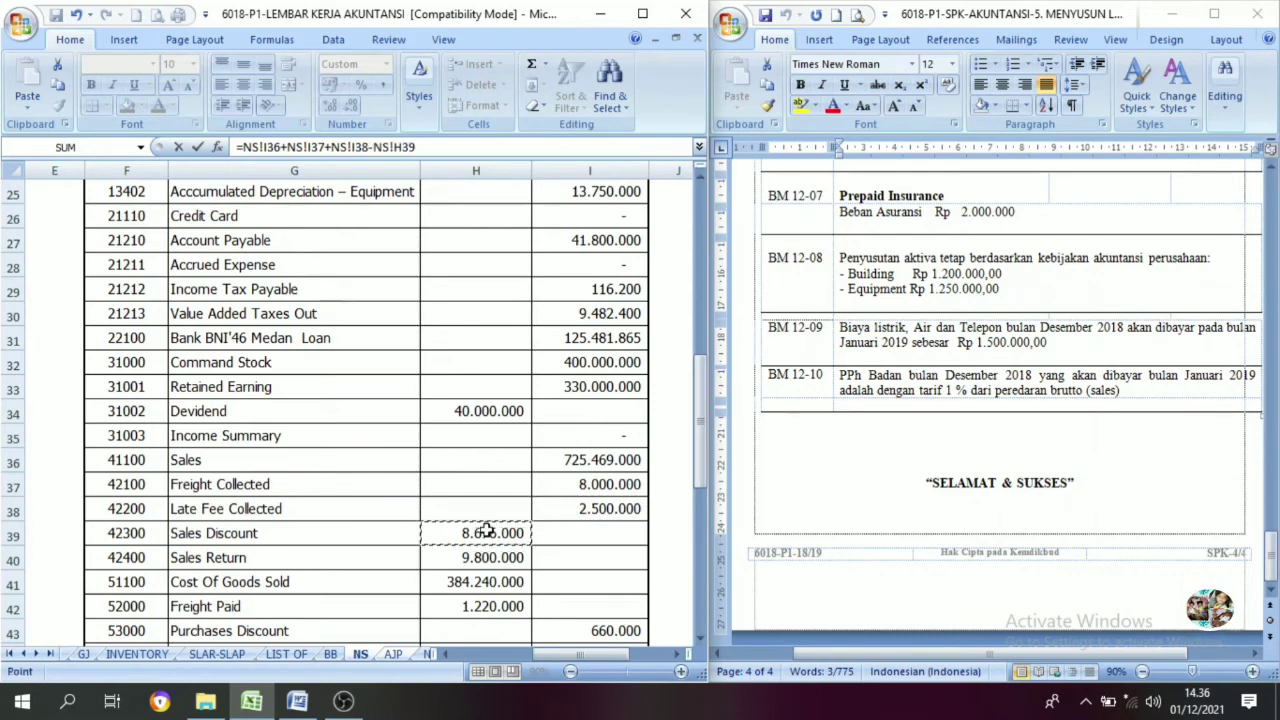
{"action": "type", "text": "-"}
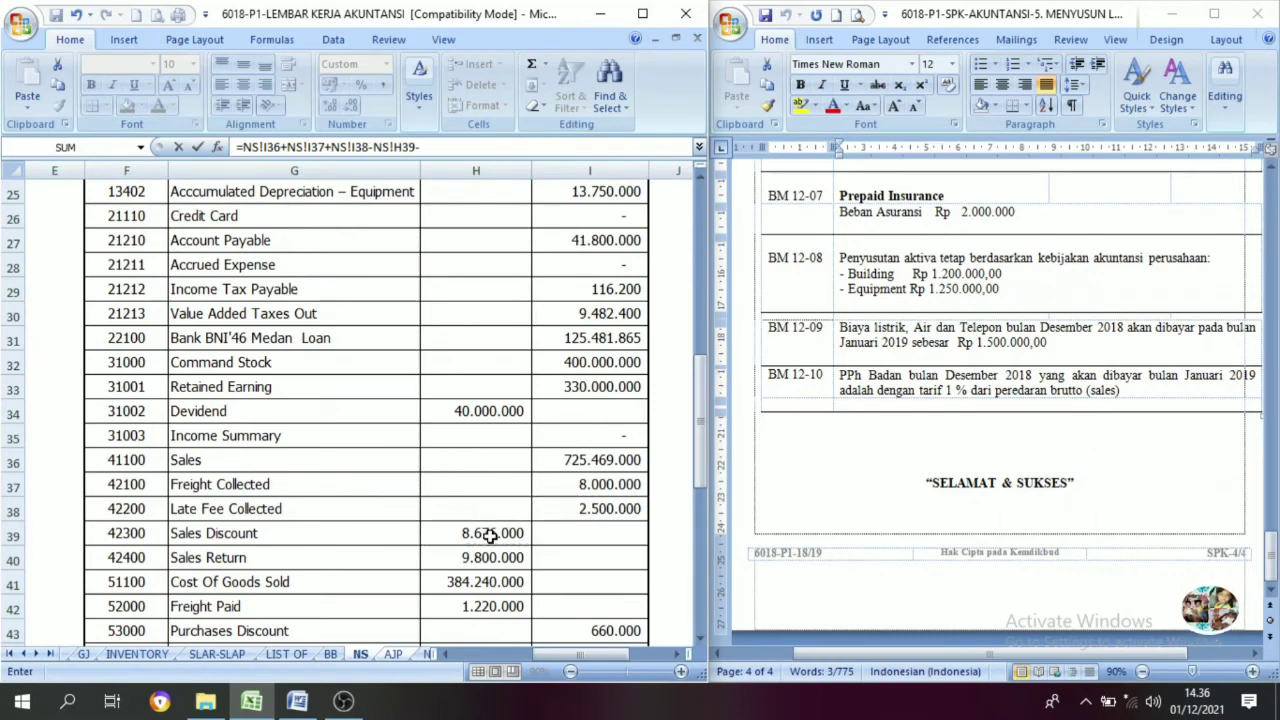
{"action": "left_click", "coordinate": [492, 562]}
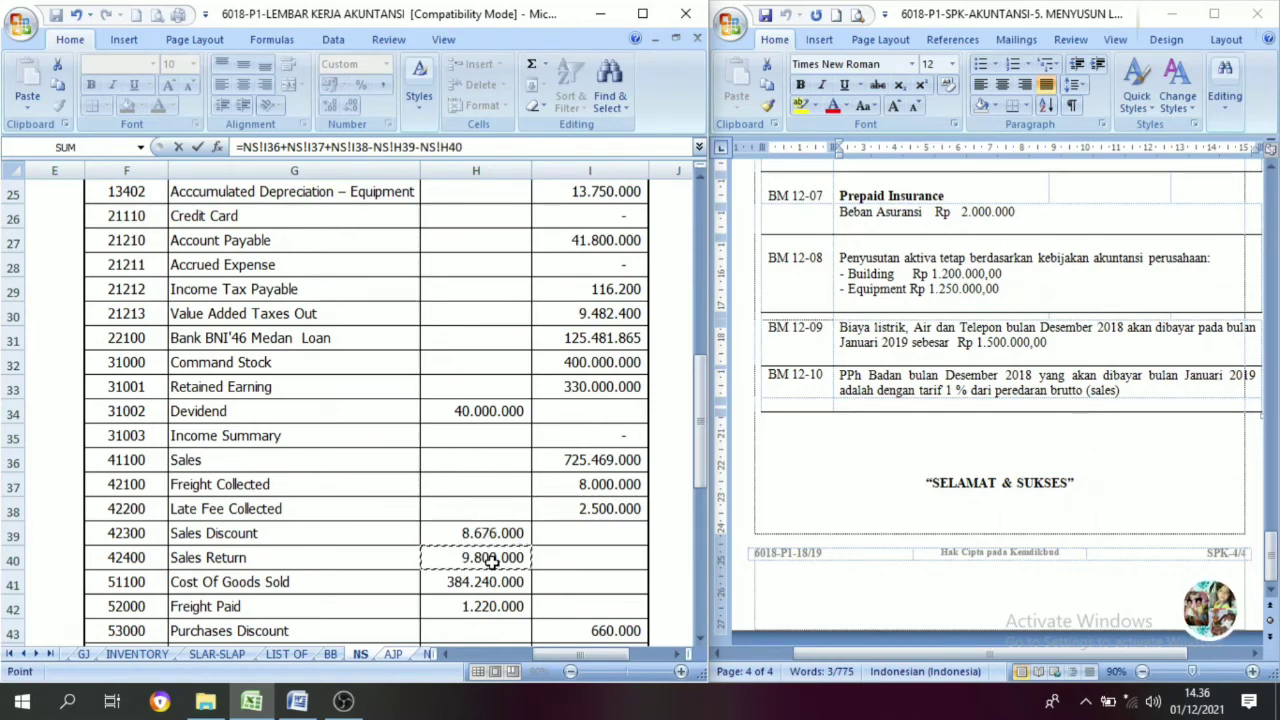
{"action": "key", "text": "Return"}
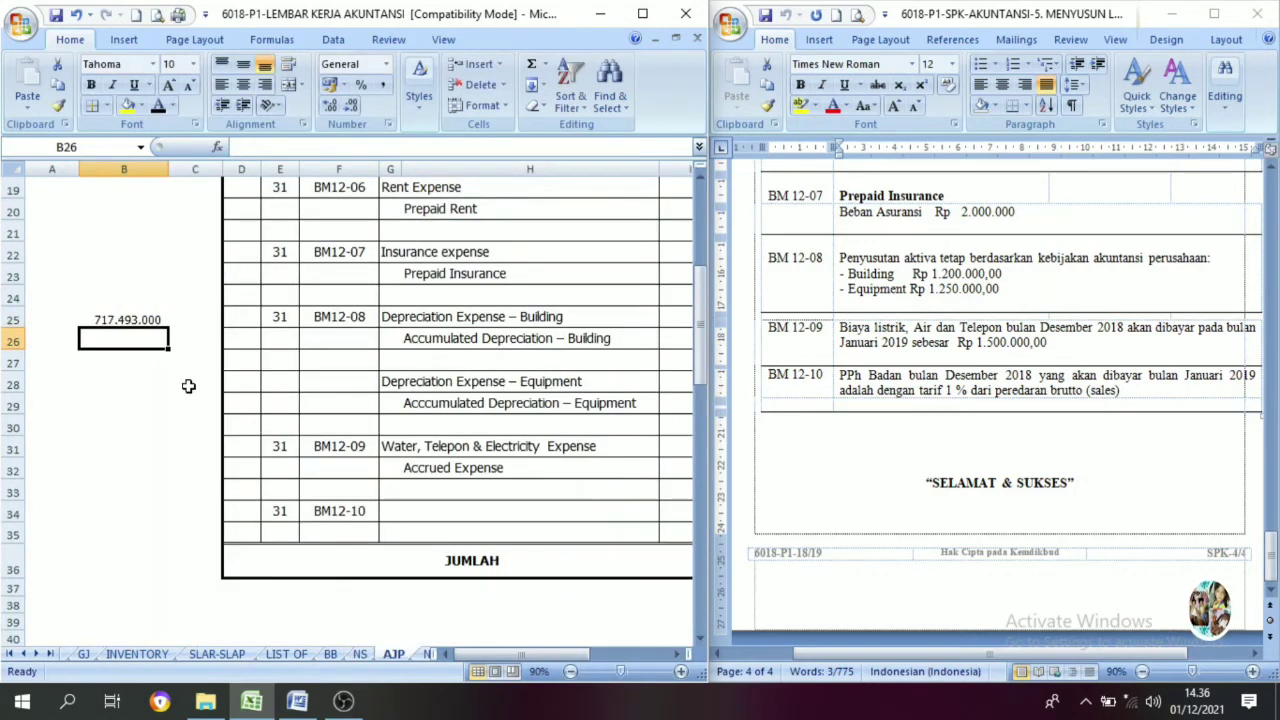
{"action": "left_click", "coordinate": [116, 319]}
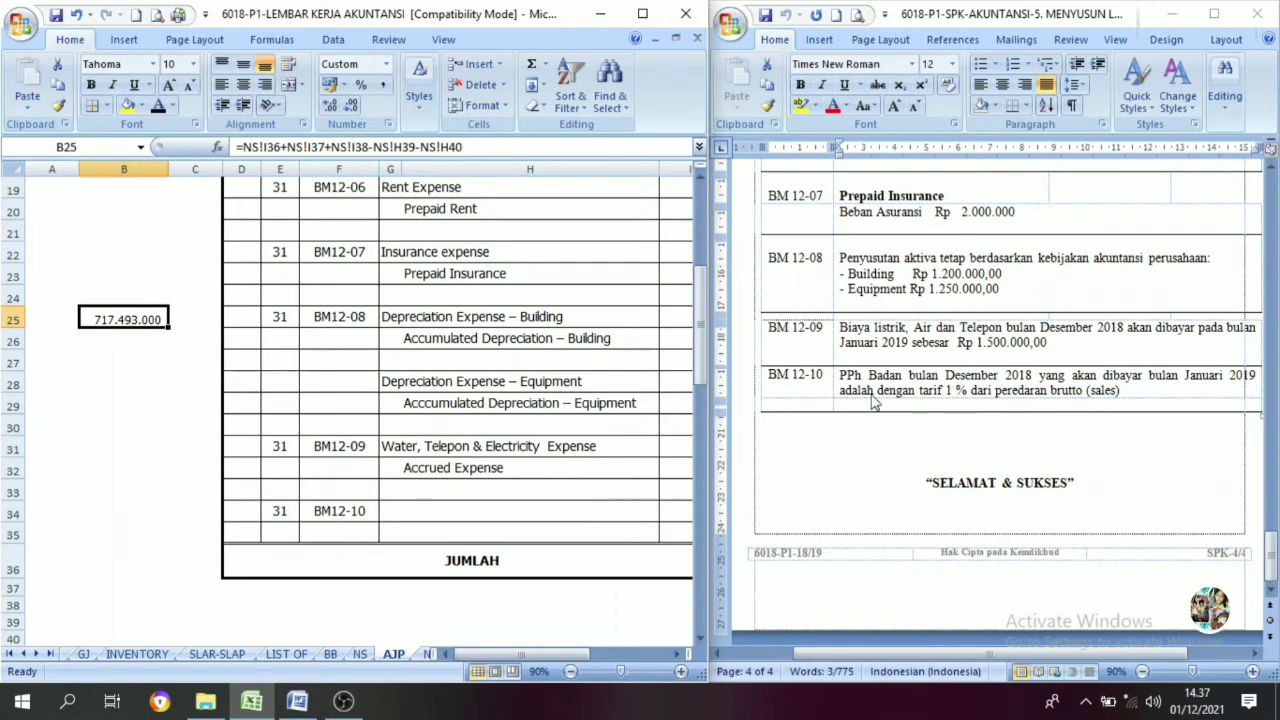
Calculate the 1% corporate income tax in B26 with the formula =1%*B25.
{"action": "left_click", "coordinate": [97, 348]}
{"action": "type", "text": "="}
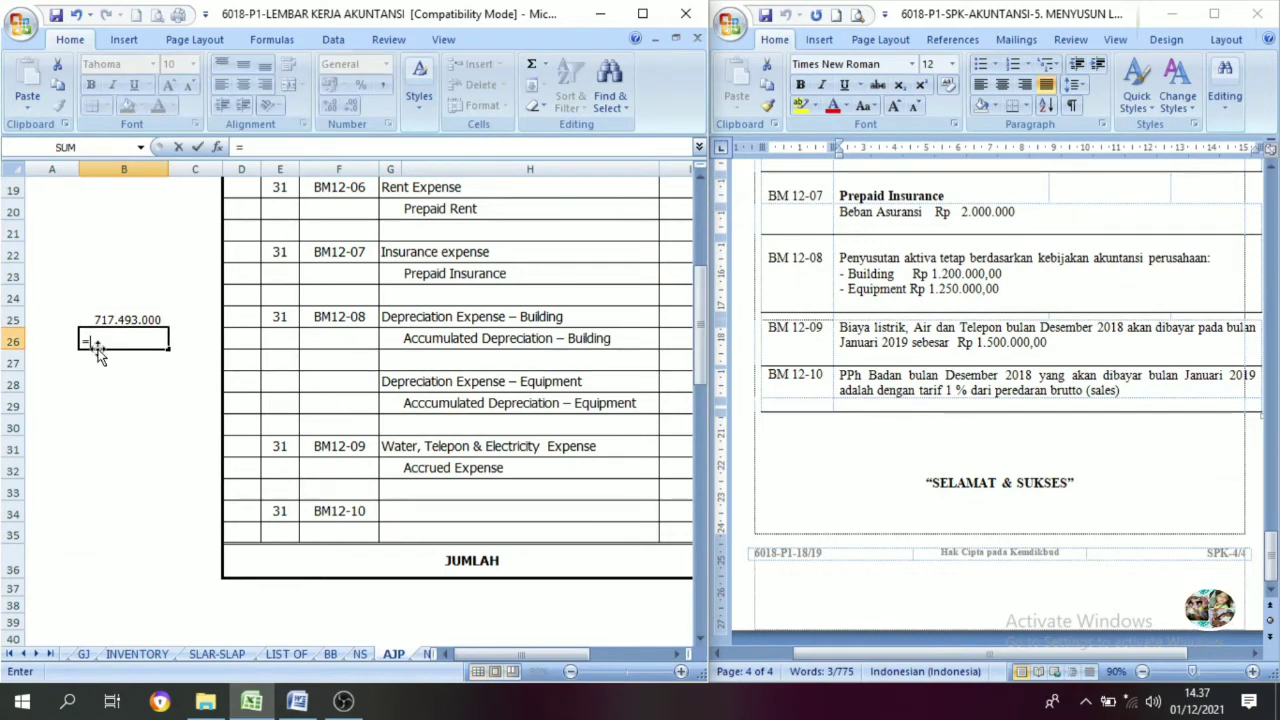
{"action": "type", "text": "1%*"}
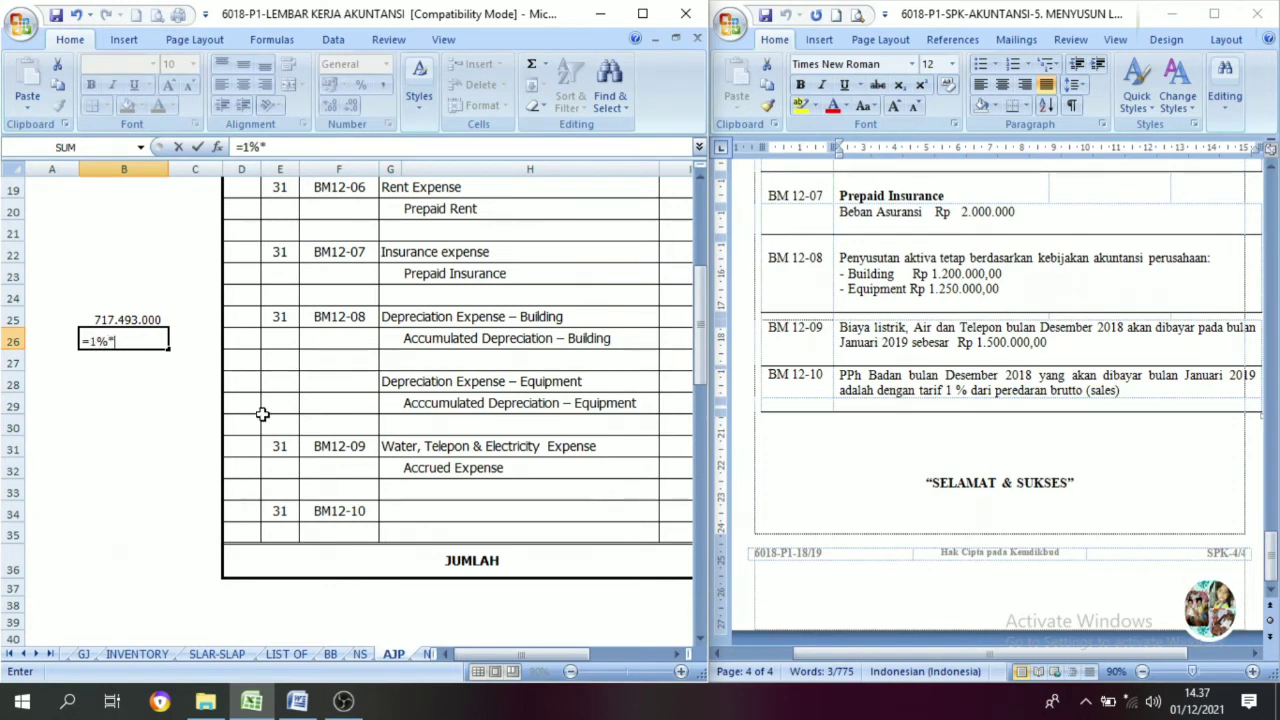
{"action": "left_click", "coordinate": [118, 316]}
{"action": "key", "text": "Return"}
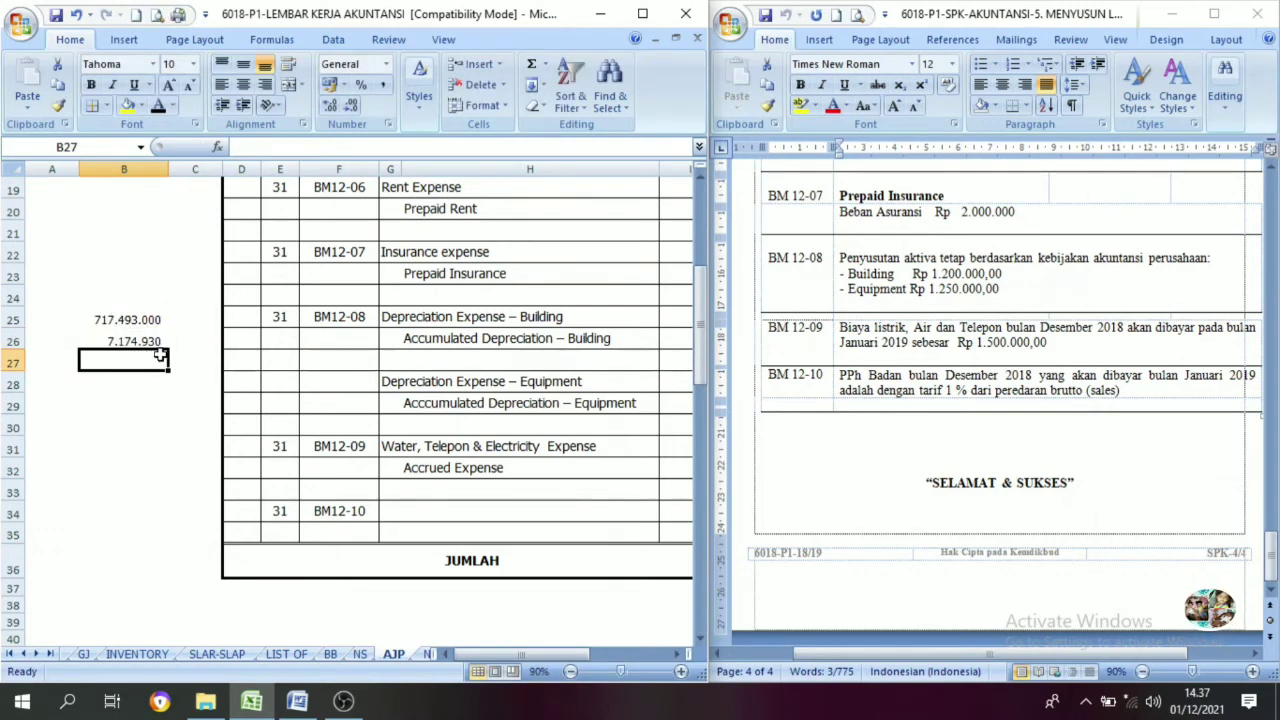
{"action": "left_click", "coordinate": [120, 342]}
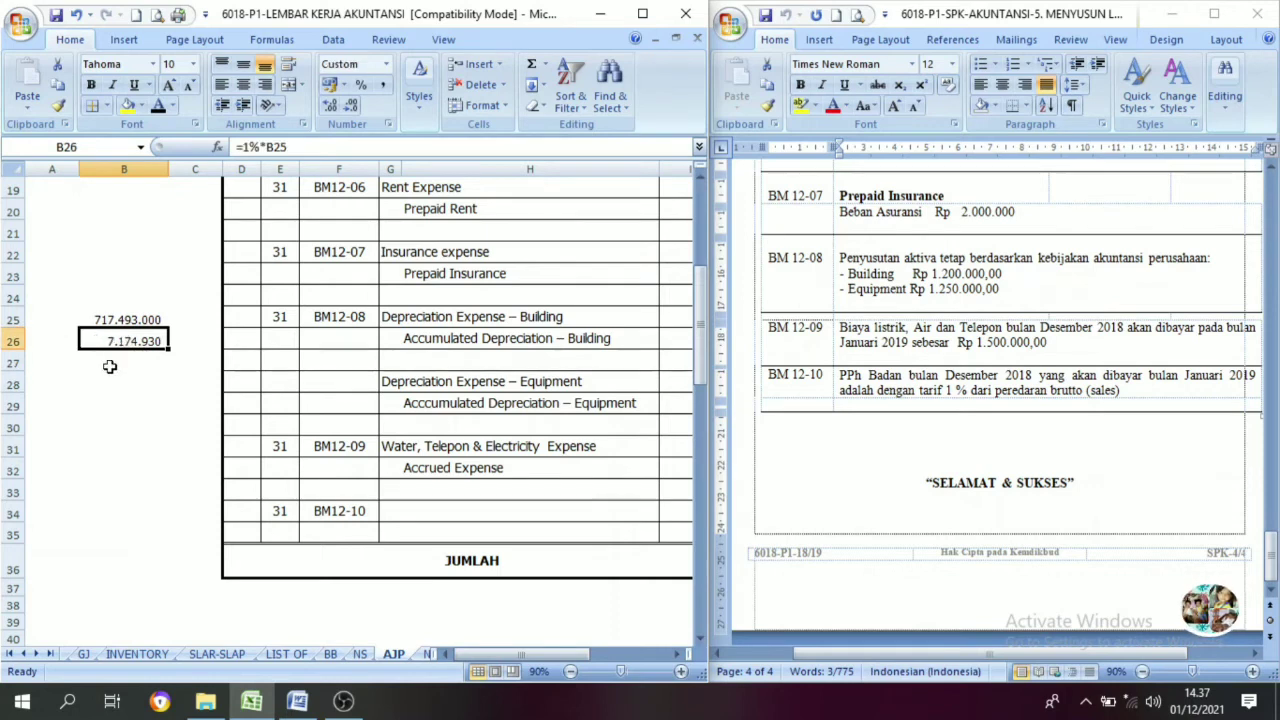
{"action": "left_click", "coordinate": [113, 364]}
{"action": "left_click", "coordinate": [120, 342]}
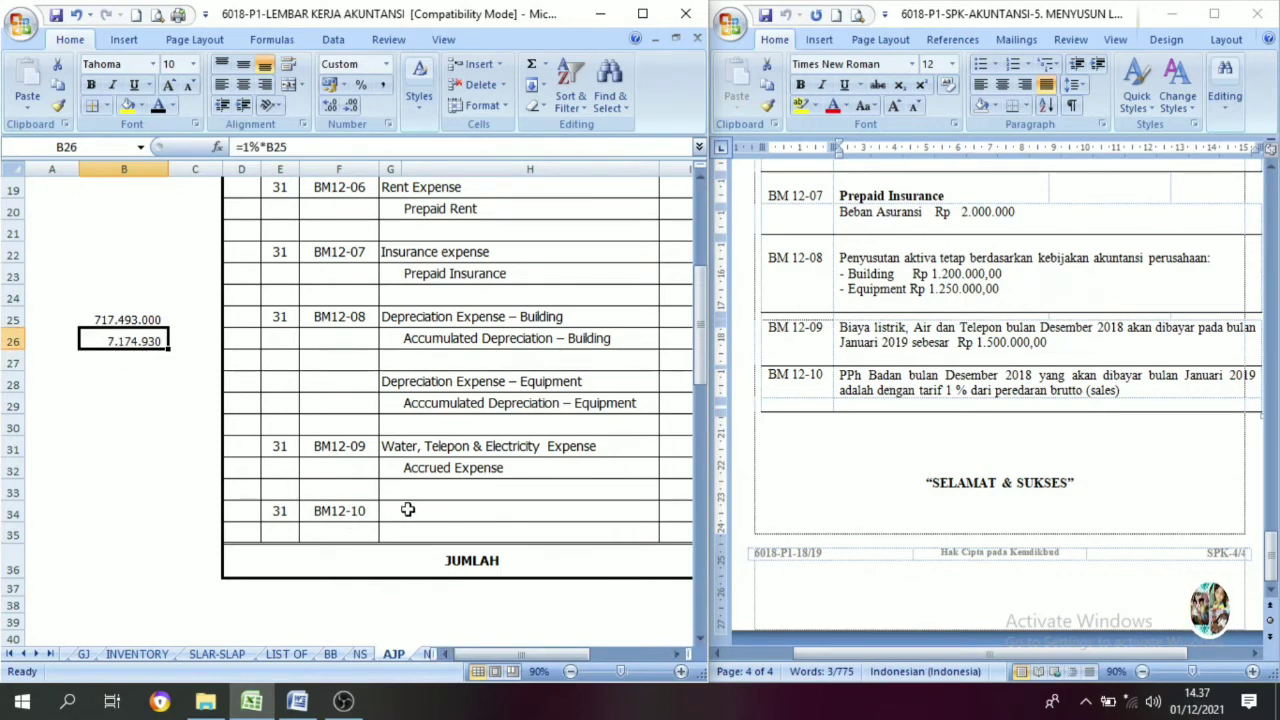
{"action": "left_click_drag", "start_coordinate": [406, 511], "coordinate": [408, 526]}
{"action": "left_click", "coordinate": [124, 338]}
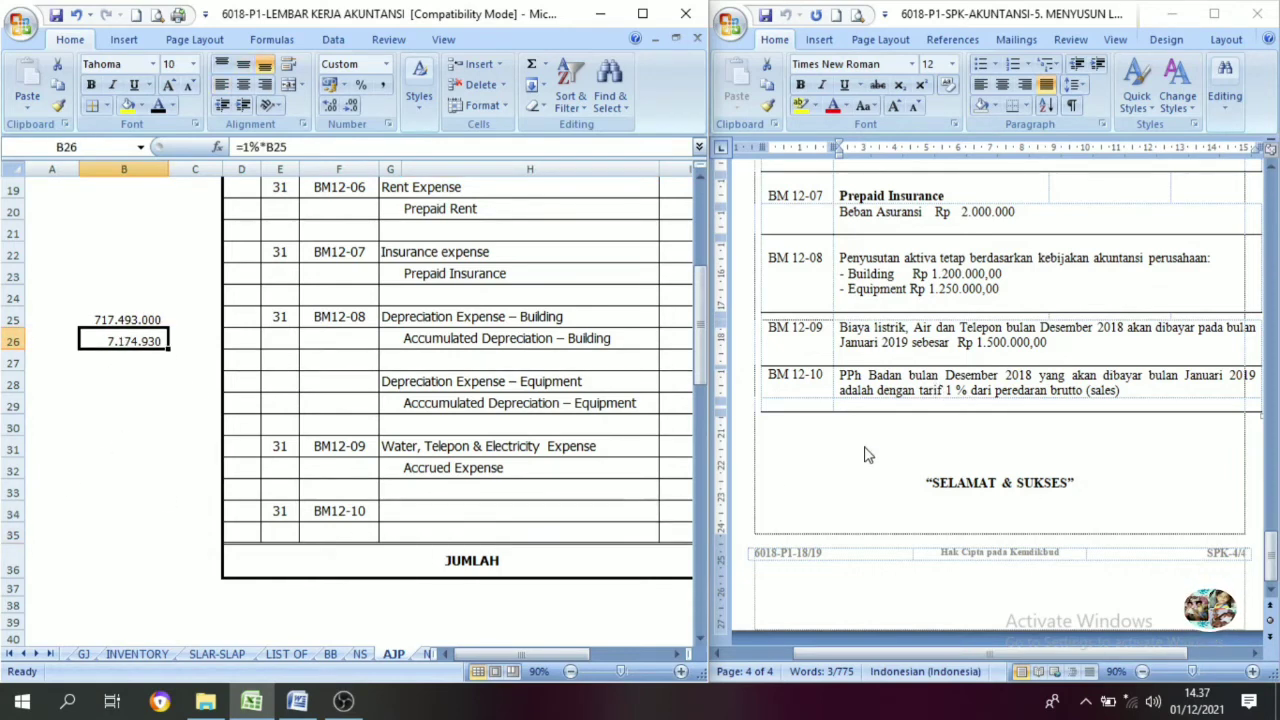
Apply the black font colour to the BM12-10 accounts Income Tax Expense and Income Tax Payable in G34:H35 and their amounts in J34:K35.
{"action": "left_click_drag", "start_coordinate": [406, 511], "coordinate": [410, 526]}
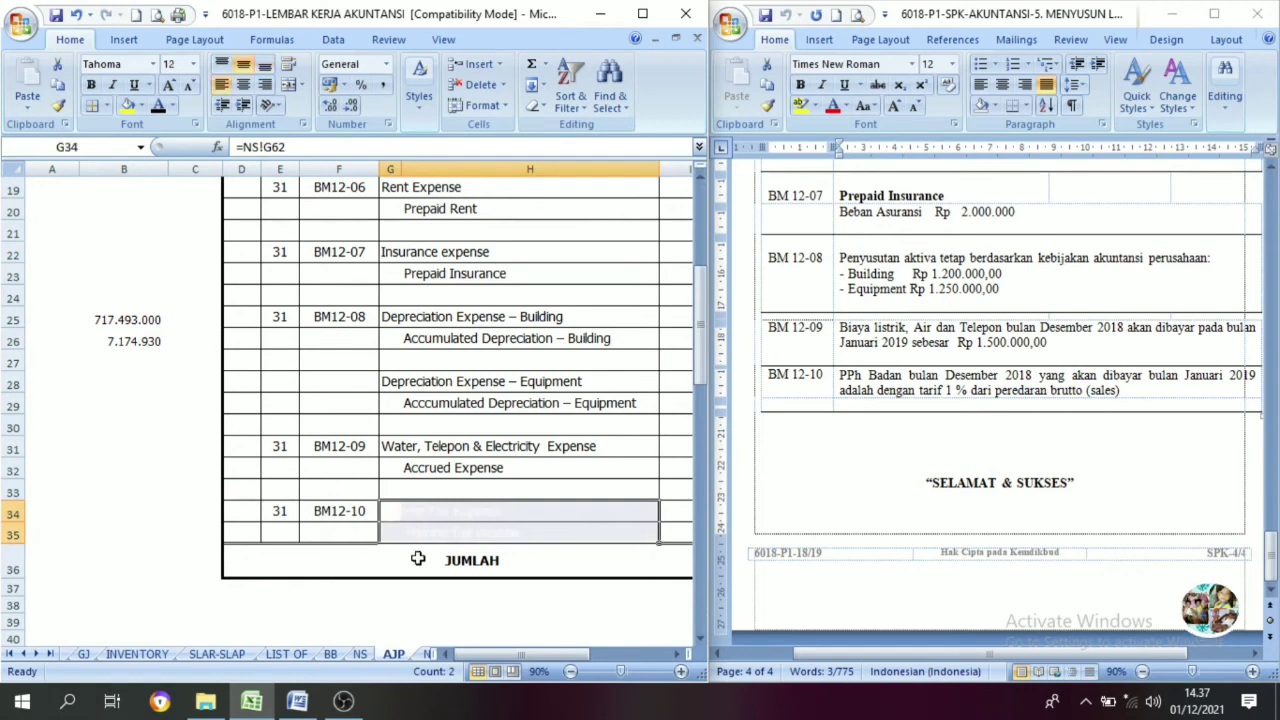
{"action": "left_click", "coordinate": [158, 106]}
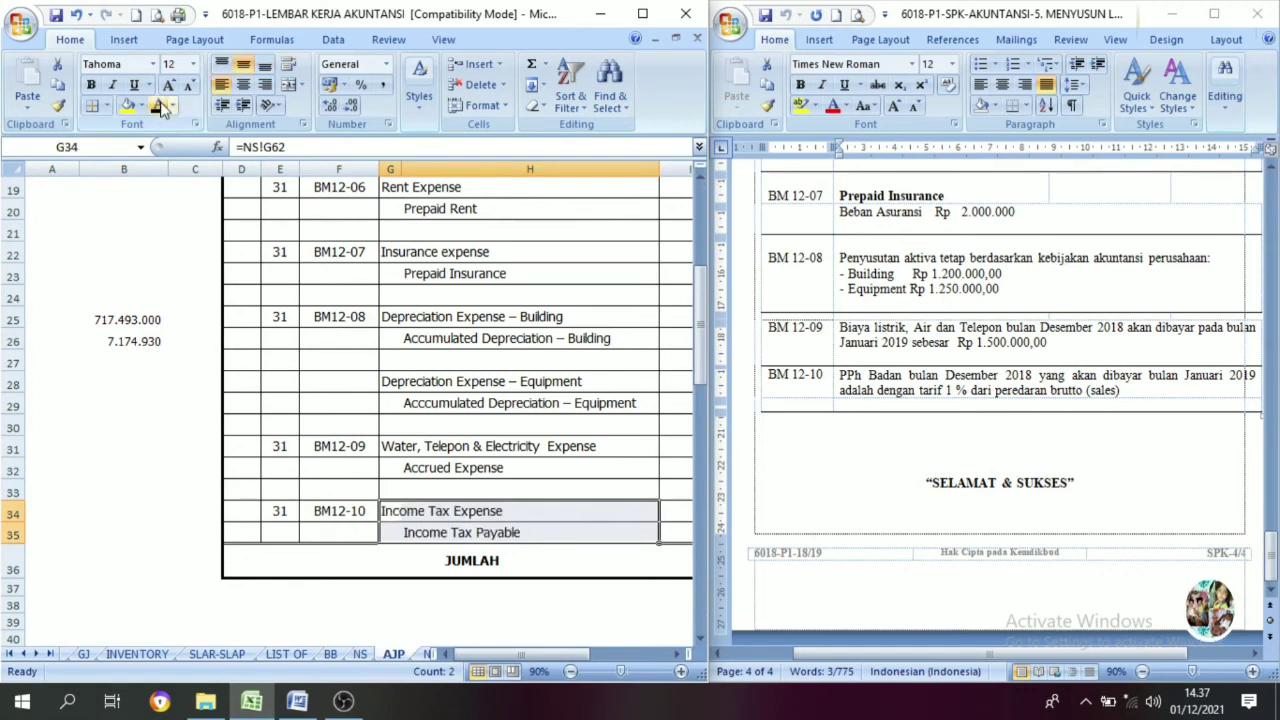
{"action": "mouse_move", "coordinate": [549, 656]}
{"action": "left_mouse_down"}
{"action": "mouse_move", "coordinate": [595, 657]}
{"action": "mouse_move", "coordinate": [551, 658]}
{"action": "left_mouse_up"}
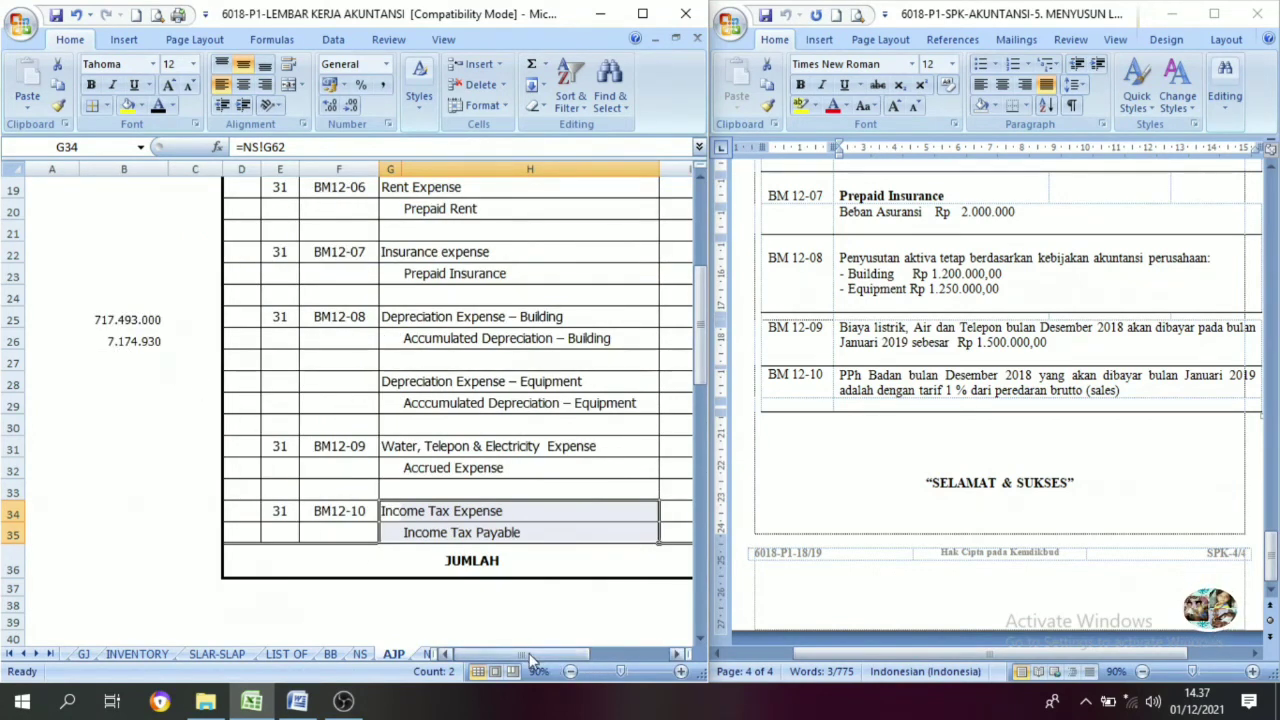
{"action": "left_click_drag", "start_coordinate": [522, 655], "coordinate": [600, 657]}
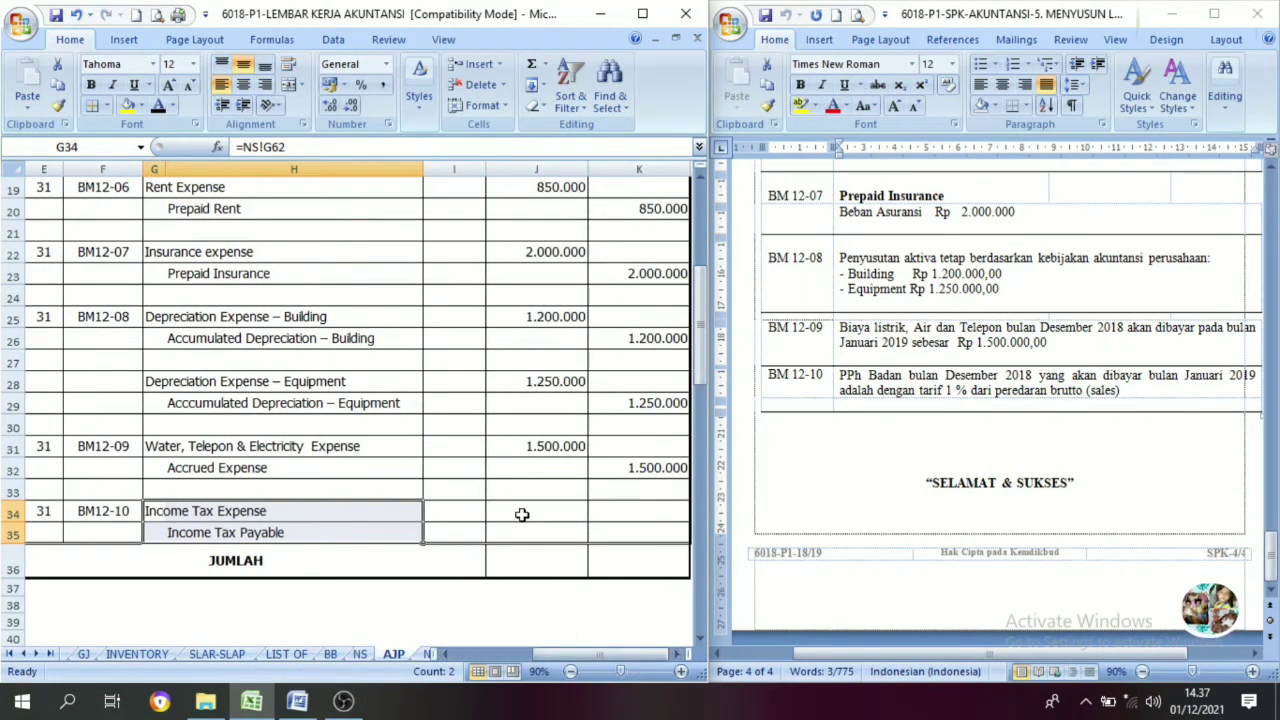
{"action": "left_click_drag", "start_coordinate": [523, 514], "coordinate": [600, 535]}
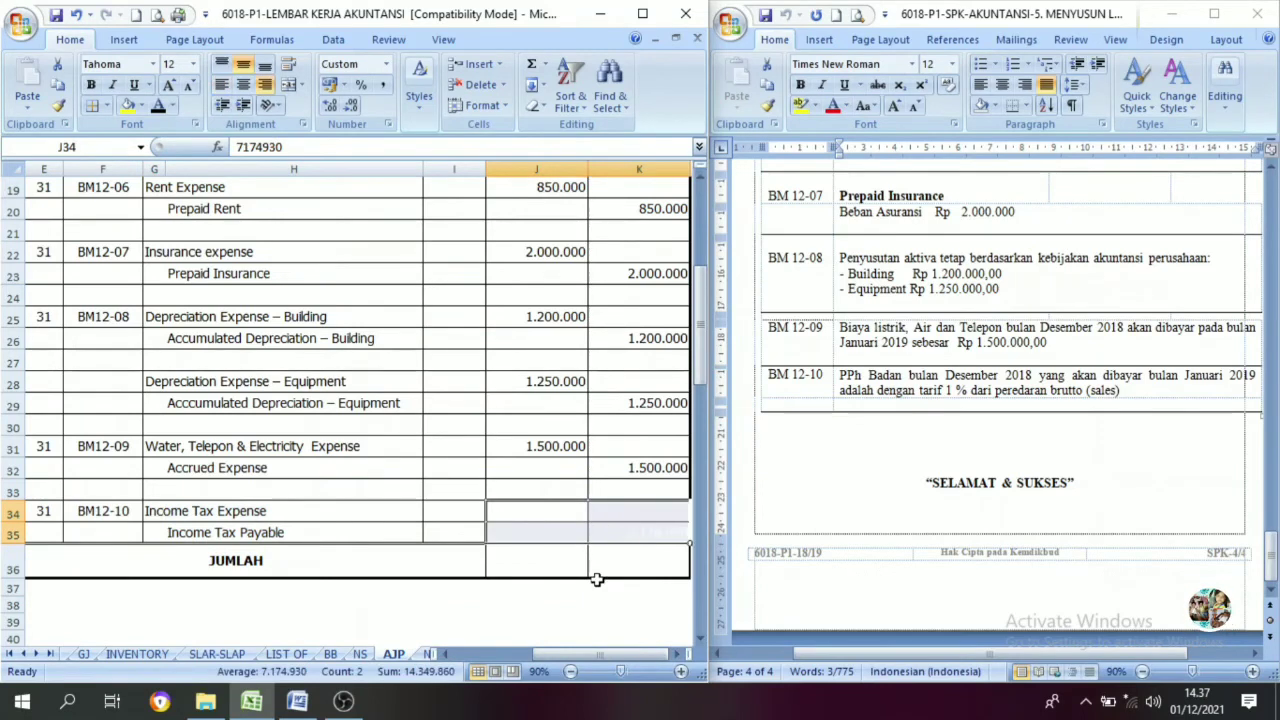
{"action": "left_click", "coordinate": [158, 105]}
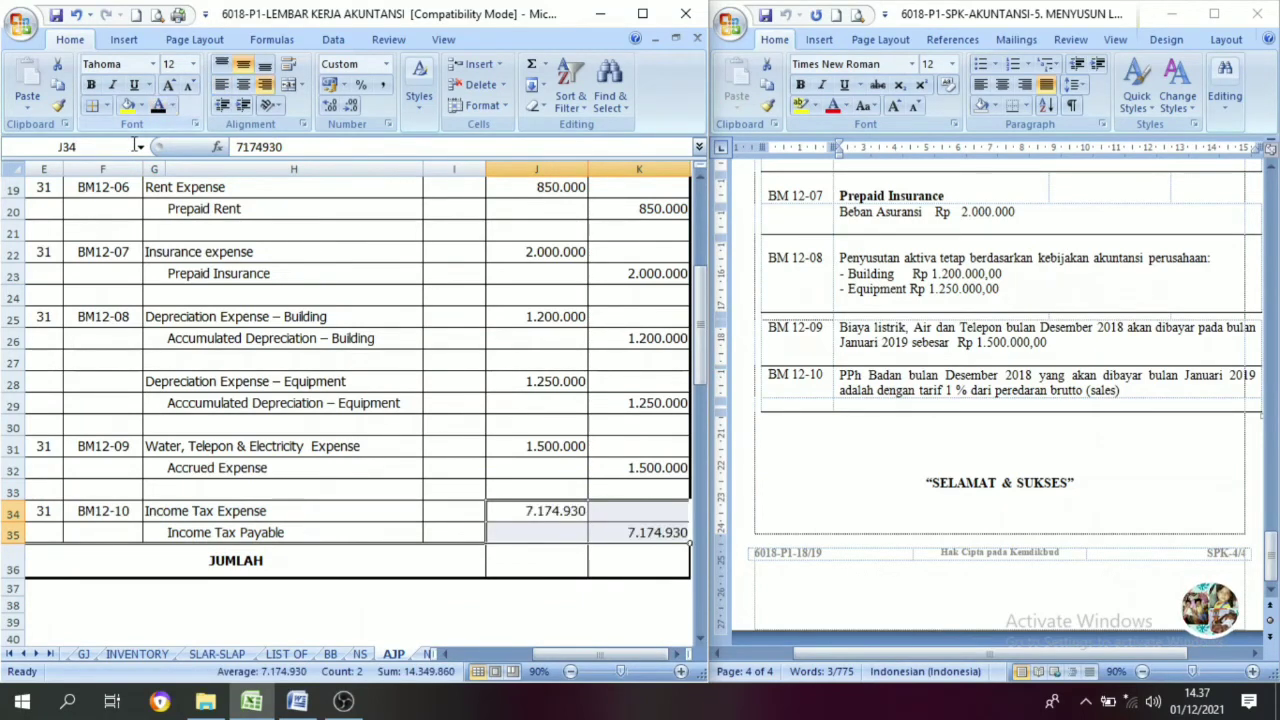
{"action": "left_click", "coordinate": [622, 490]}
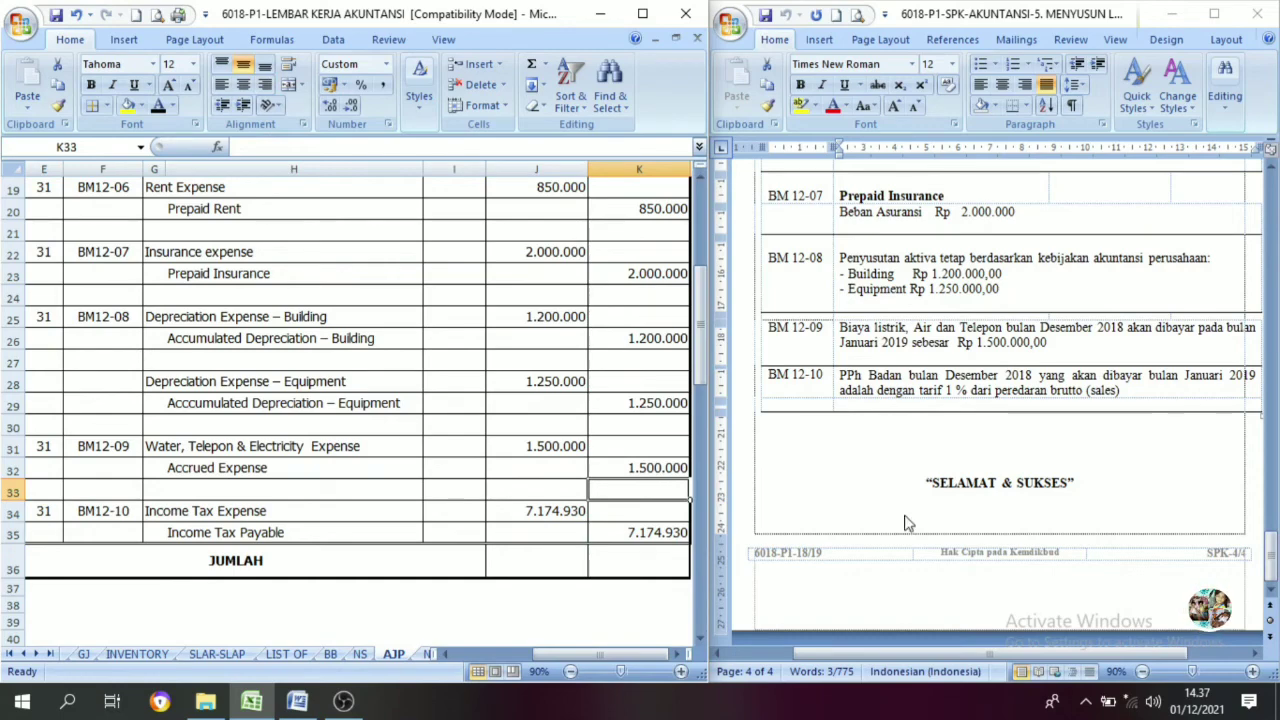
Maximize the worksheet window and review the adjustment entries from BM12-03 to BM12-10, including the debit and credit columns.
{"action": "scroll", "coordinate": [925, 368], "scroll_direction": "up", "scroll_amount": 5}
{"action": "scroll", "coordinate": [925, 362], "scroll_direction": "up", "scroll_amount": 5}
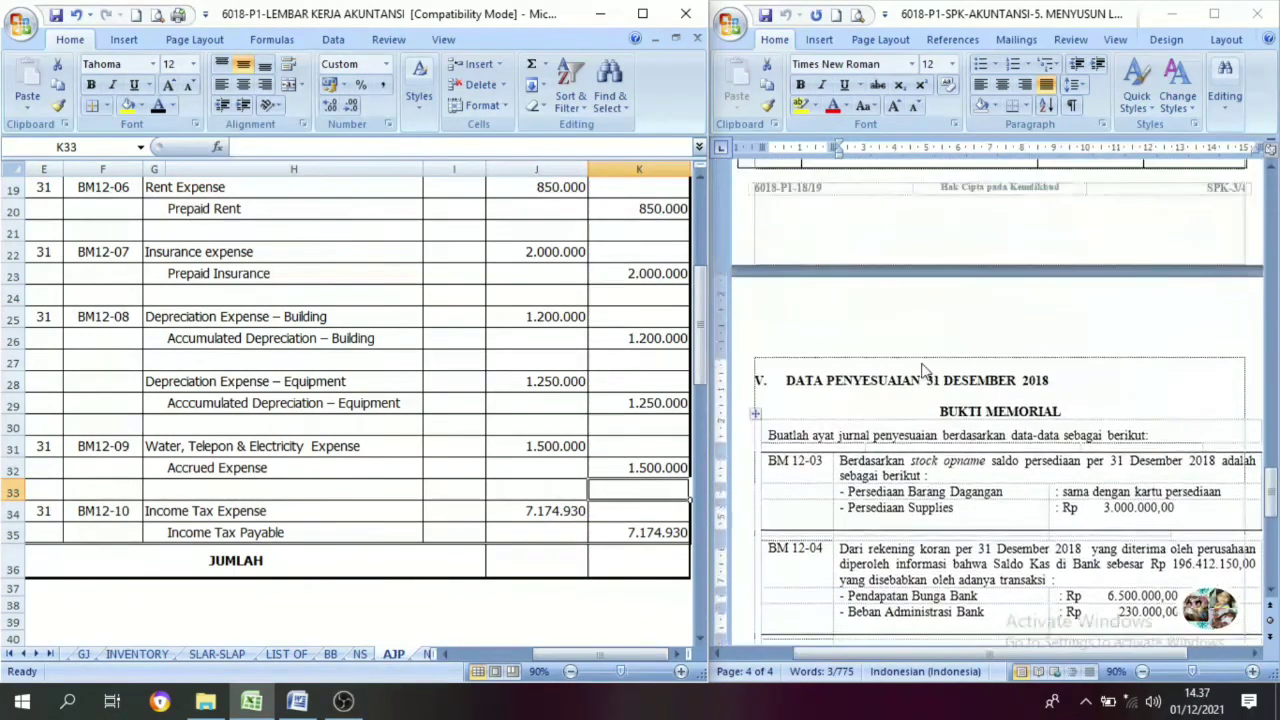
{"action": "left_click", "coordinate": [642, 13]}
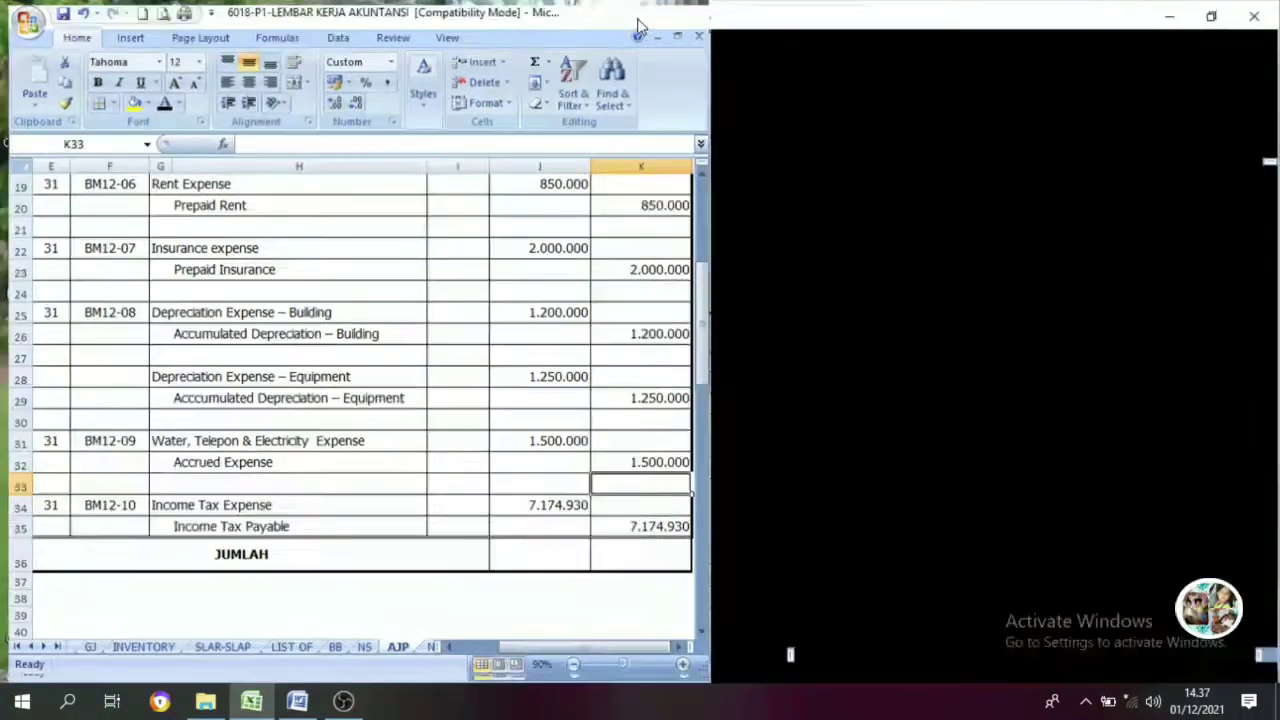
{"action": "left_click_drag", "start_coordinate": [948, 656], "coordinate": [900, 656]}
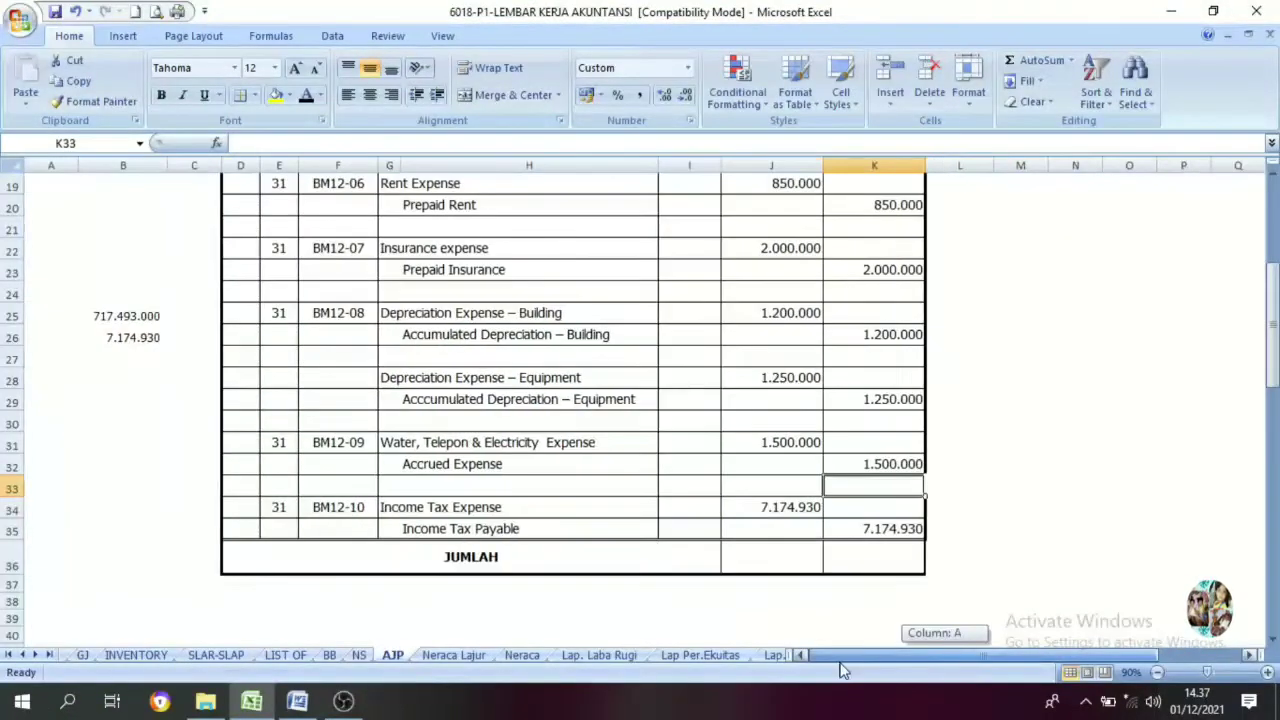
{"action": "scroll", "coordinate": [791, 528], "scroll_direction": "up", "scroll_amount": 5}
{"action": "scroll", "coordinate": [786, 399], "scroll_direction": "down", "scroll_amount": 1}
{"action": "scroll", "coordinate": [786, 405], "scroll_direction": "down", "scroll_amount": 7}
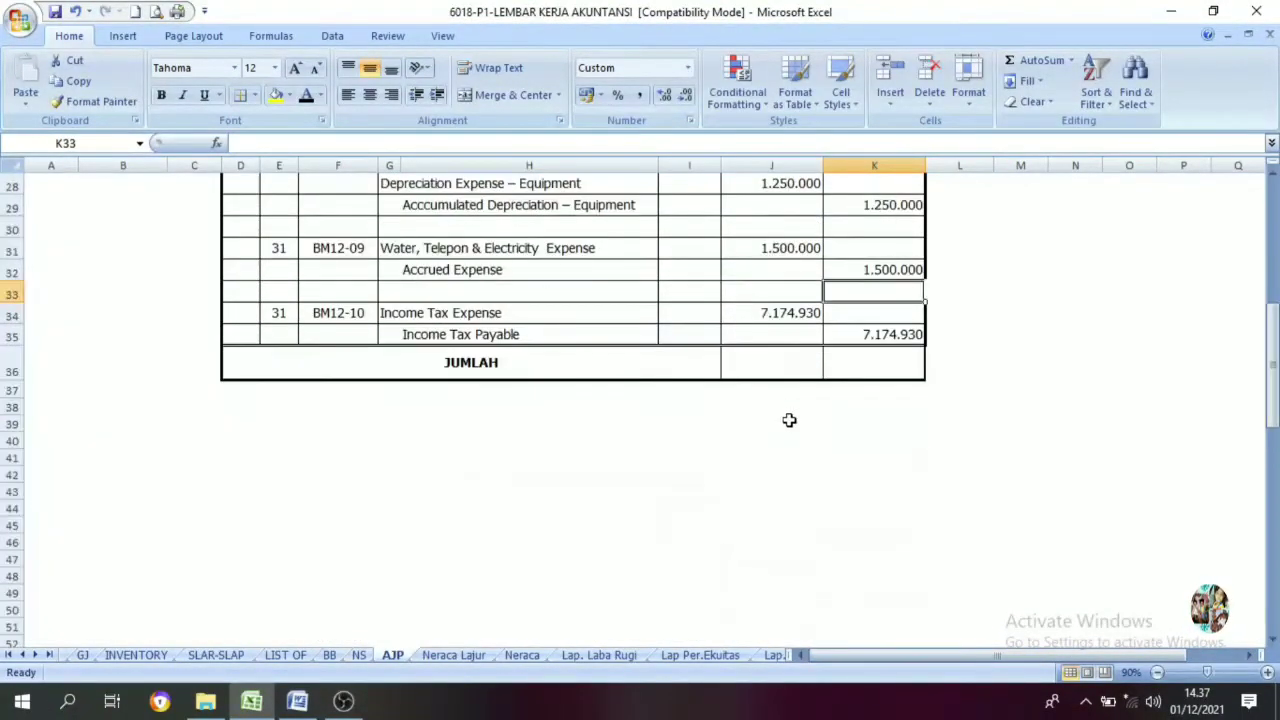
{"action": "scroll", "coordinate": [789, 420], "scroll_direction": "up", "scroll_amount": 10}
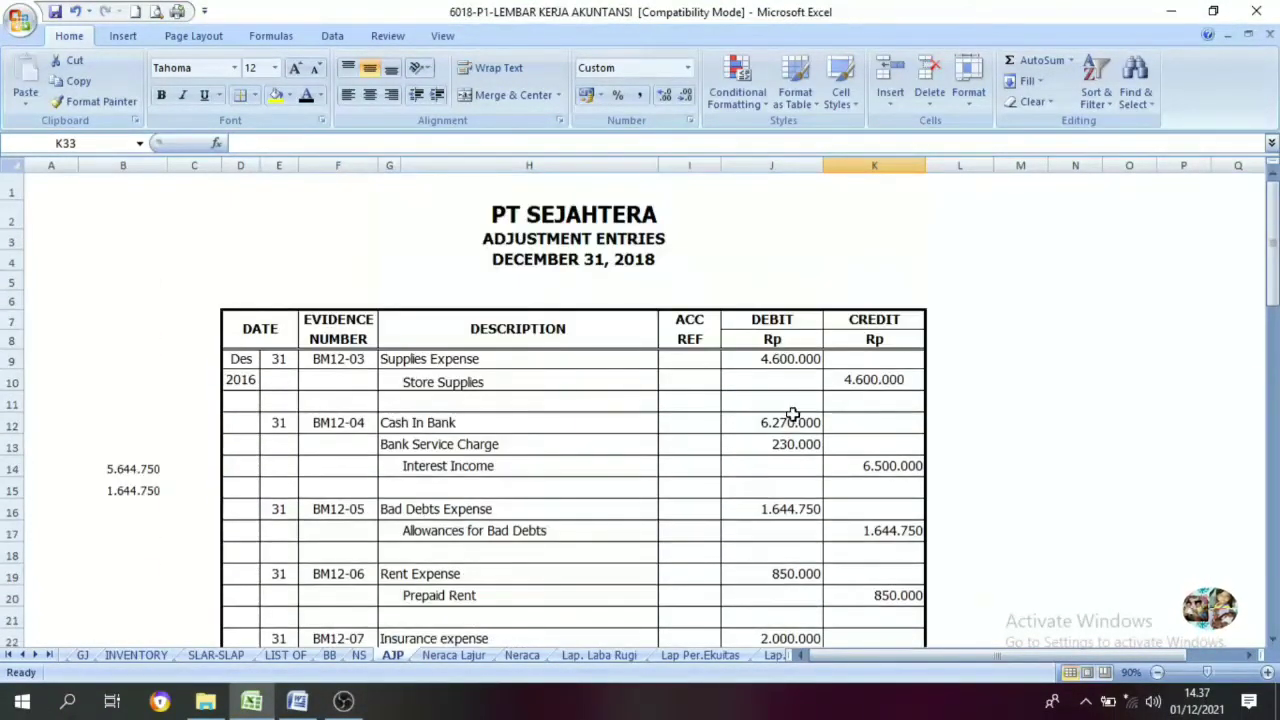
{"action": "left_click", "coordinate": [767, 318]}
{"action": "left_click", "coordinate": [876, 302]}
{"action": "scroll", "coordinate": [823, 506], "scroll_direction": "down", "scroll_amount": 6}
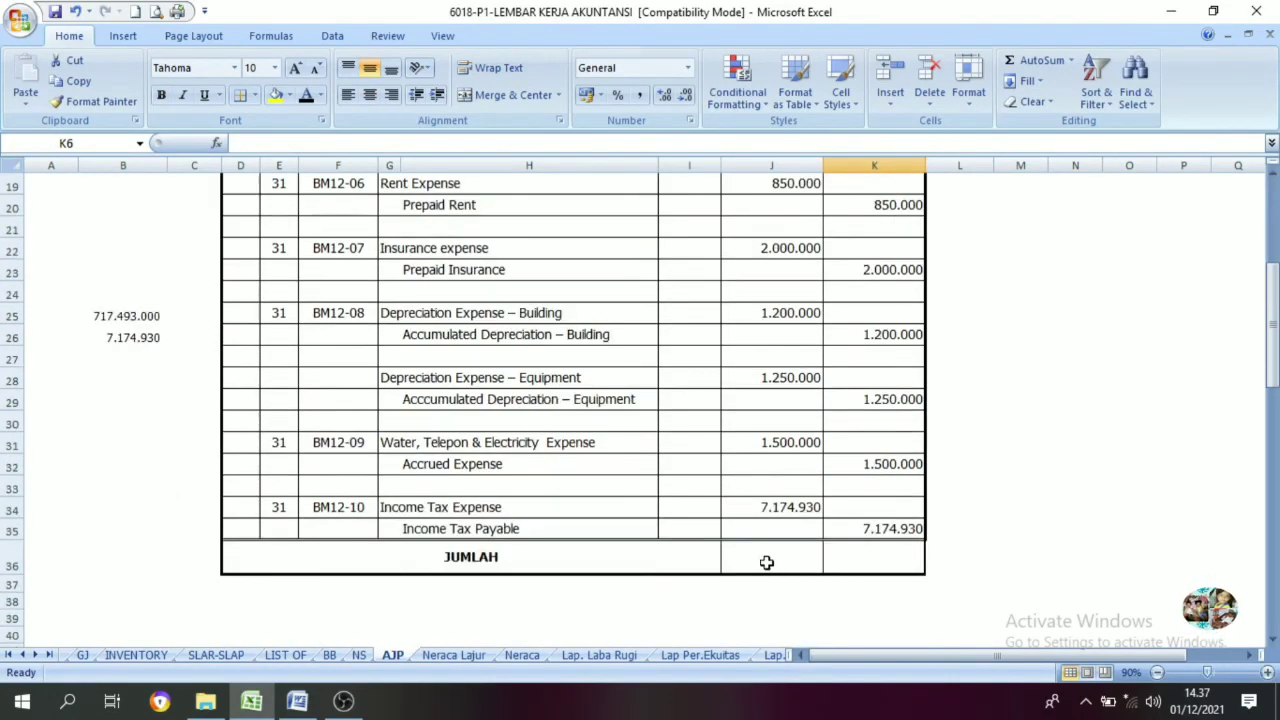
Apply the black font colour to the JUMLAH row's debit total in J36 and credit total in K36.
{"action": "left_click", "coordinate": [766, 562]}
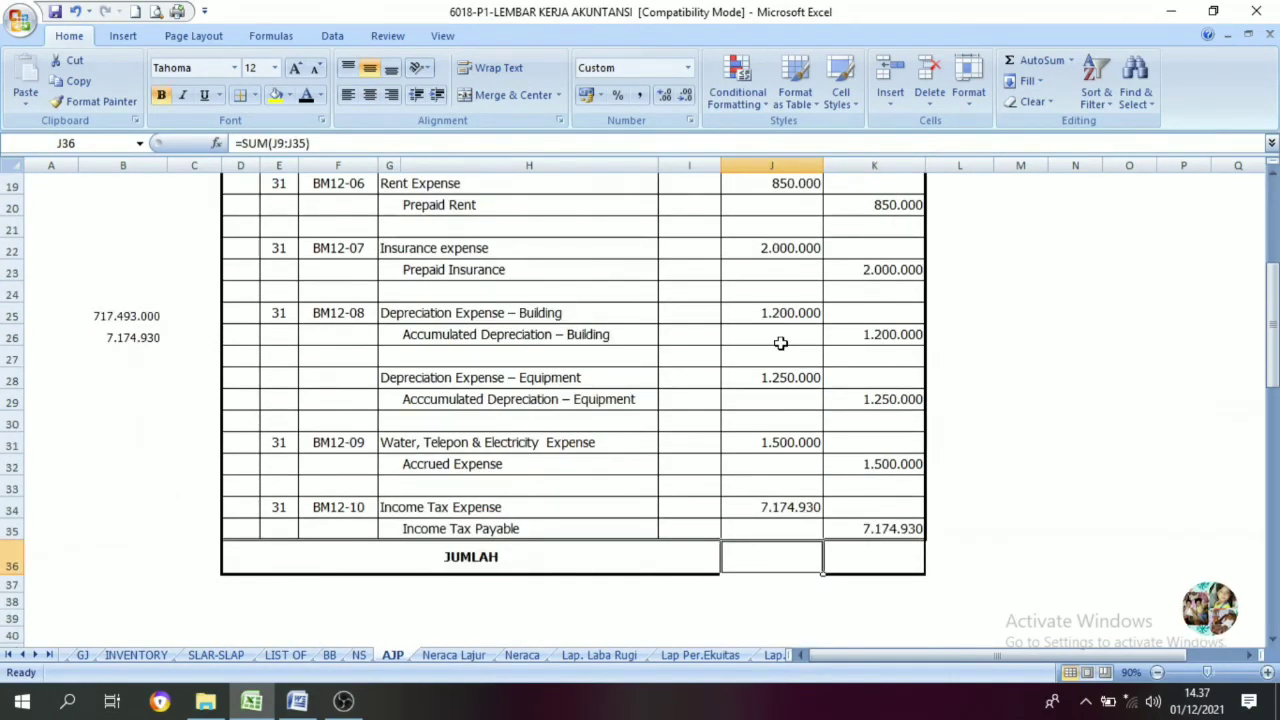
{"action": "scroll", "coordinate": [780, 343], "scroll_direction": "up", "scroll_amount": 2}
{"action": "scroll", "coordinate": [780, 343], "scroll_direction": "up", "scroll_amount": 4}
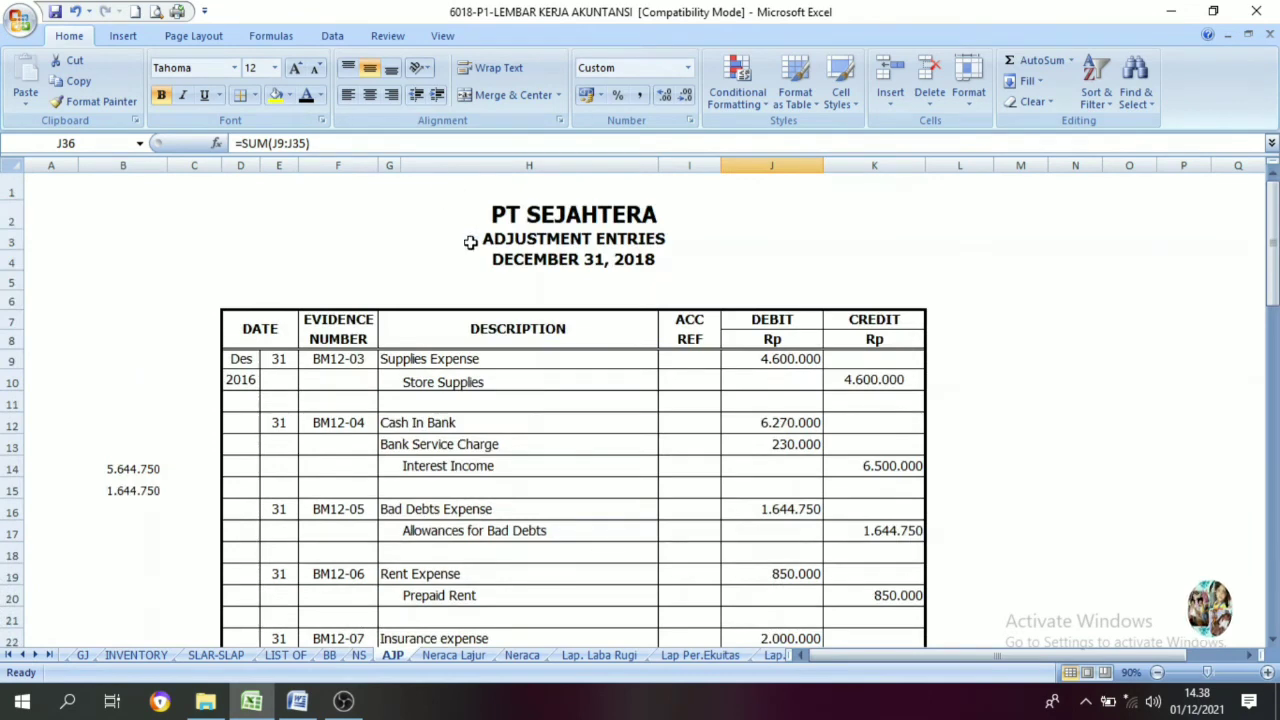
{"action": "scroll", "coordinate": [749, 449], "scroll_direction": "down", "scroll_amount": 6}
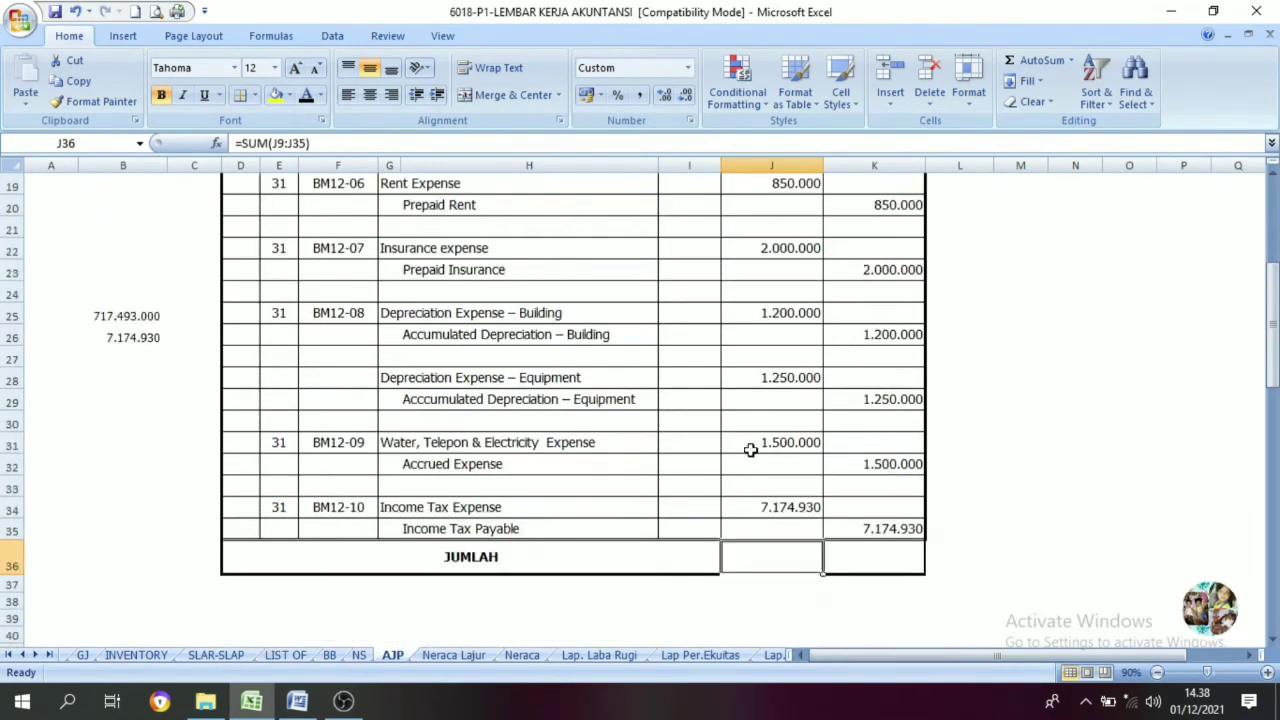
{"action": "left_click", "coordinate": [309, 98]}
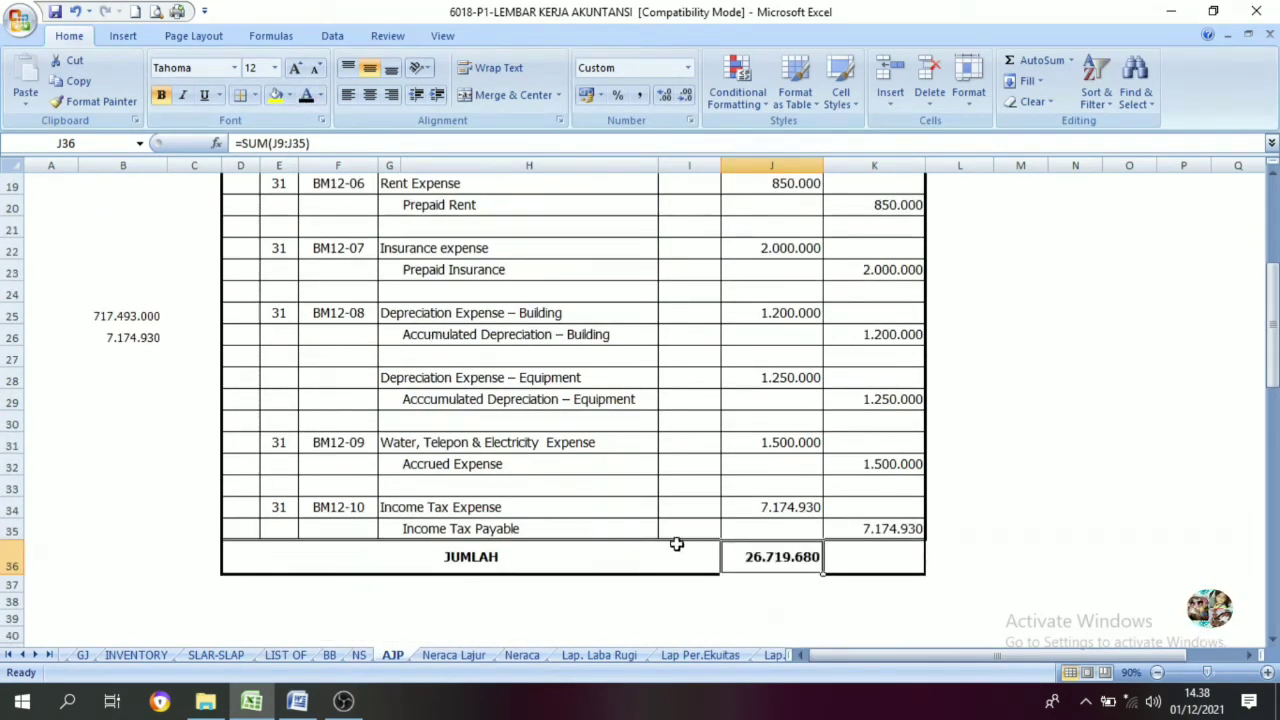
{"action": "left_click", "coordinate": [866, 566]}
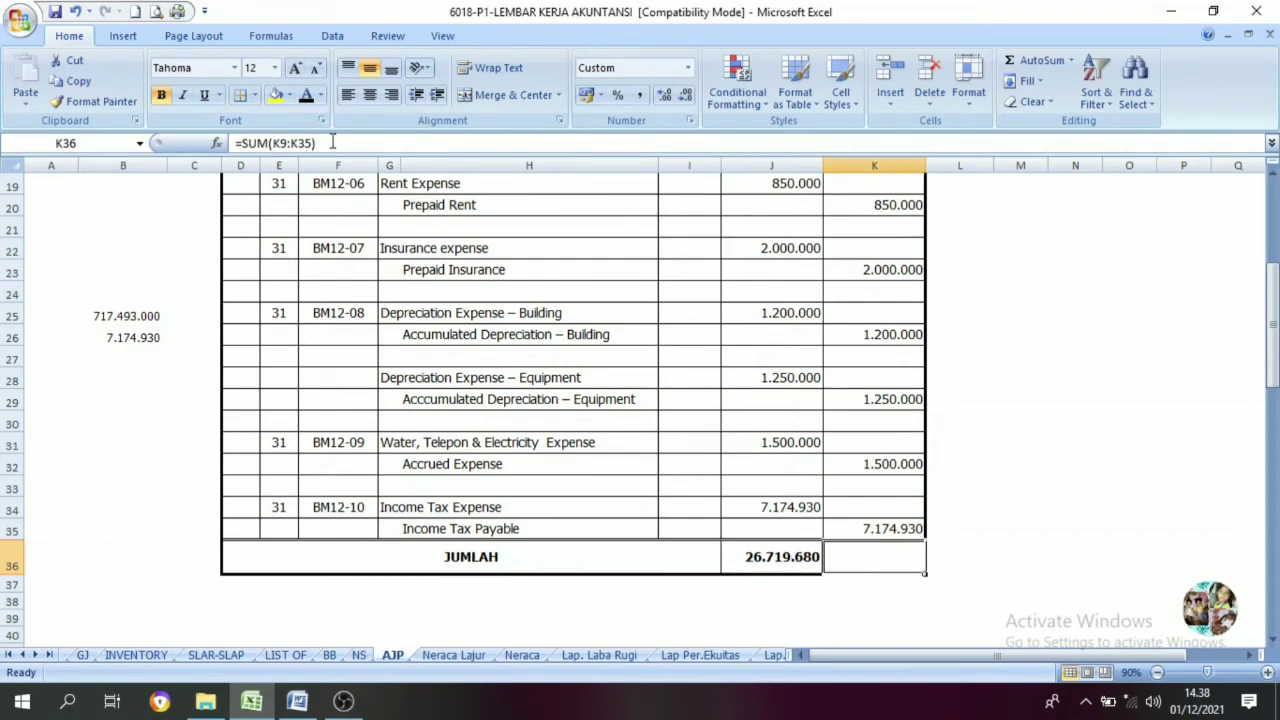
{"action": "left_click", "coordinate": [309, 97]}
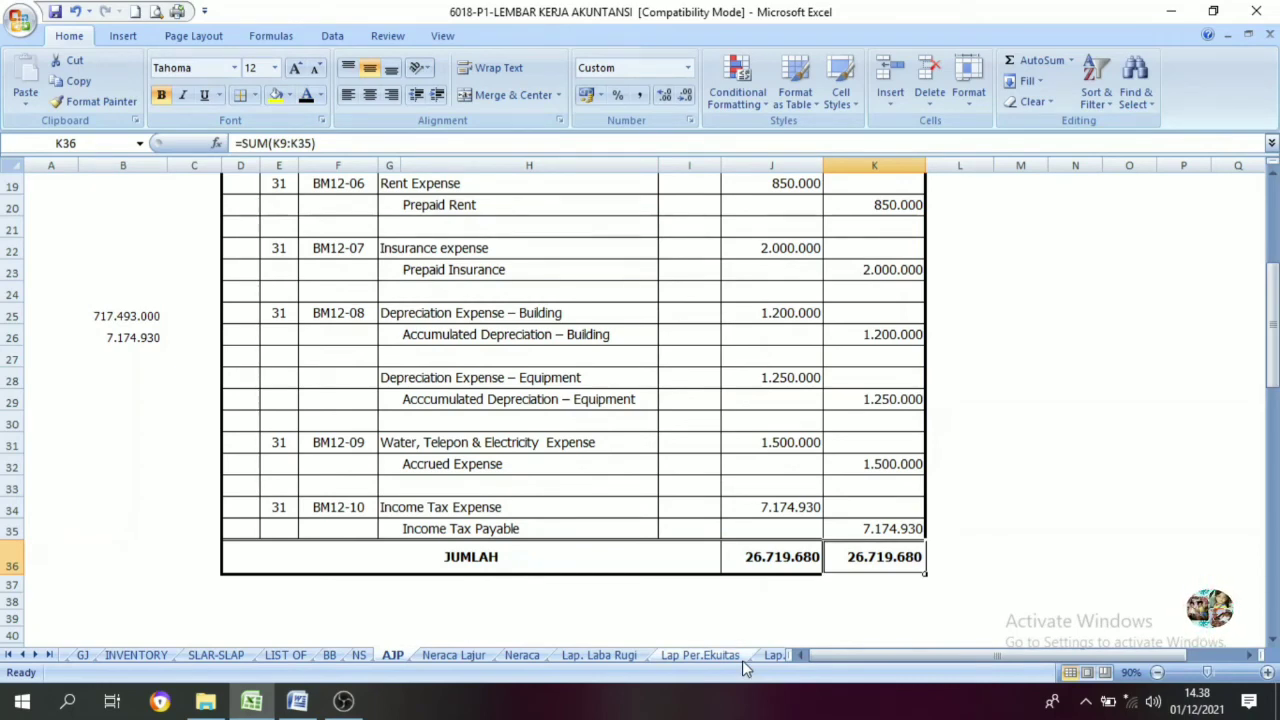
{"action": "scroll", "coordinate": [786, 528], "scroll_direction": "up", "scroll_amount": 6}
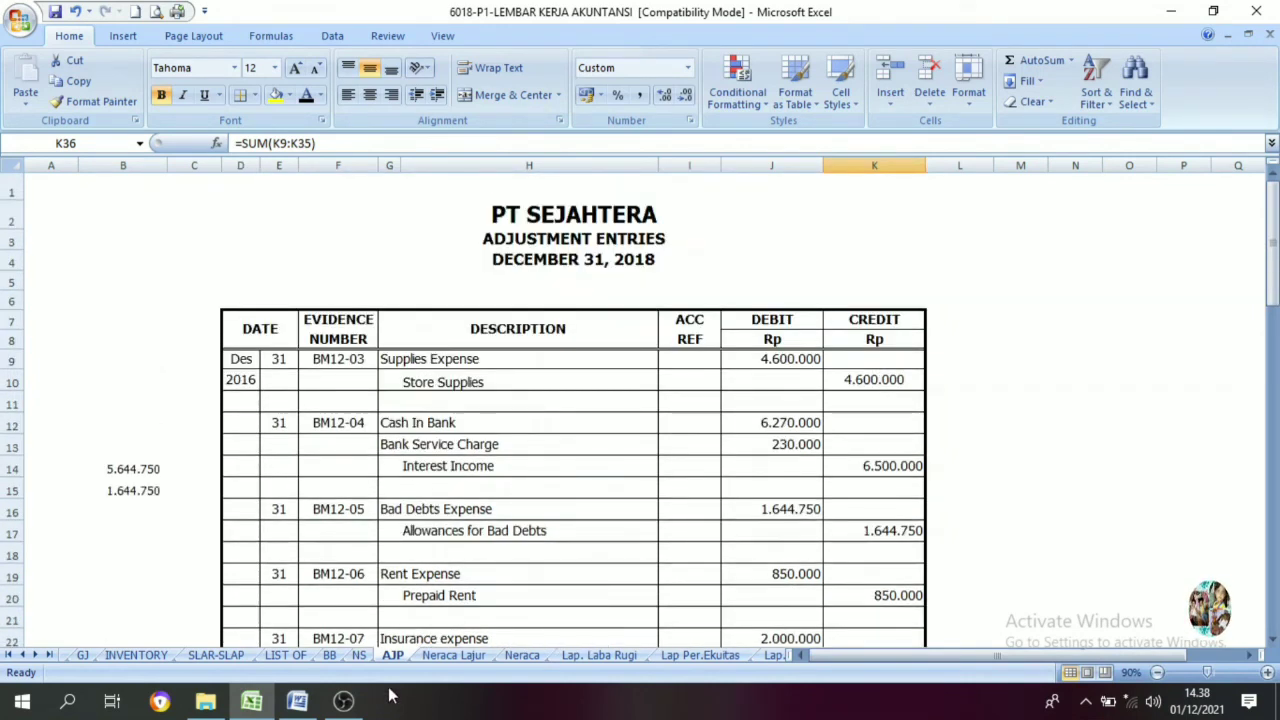
{"action": "left_click", "coordinate": [297, 701]}
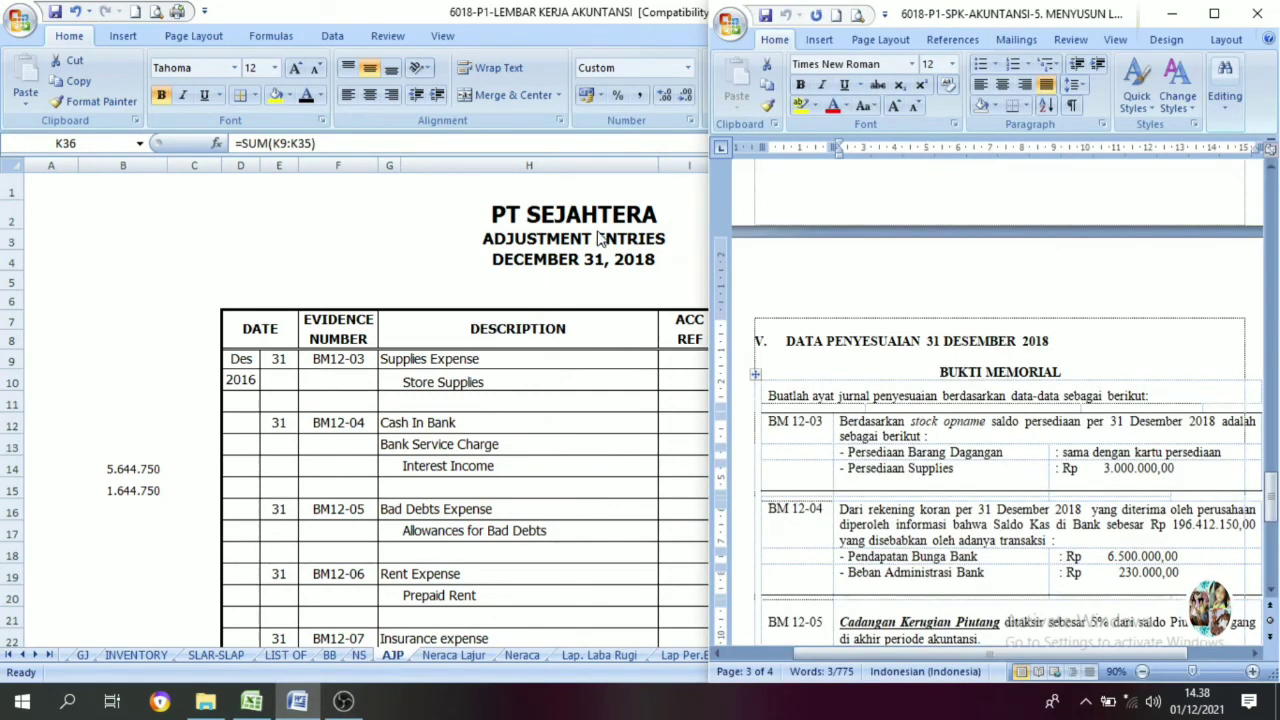
{"action": "left_click", "coordinate": [529, 278]}
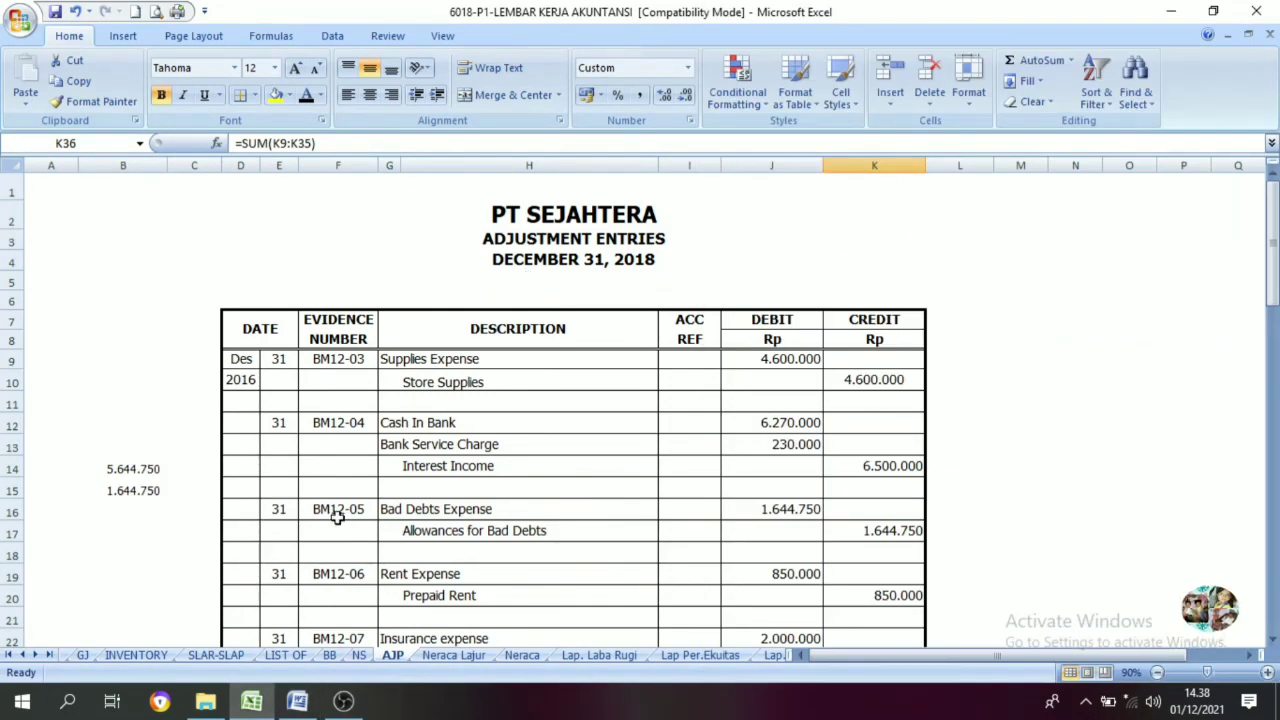